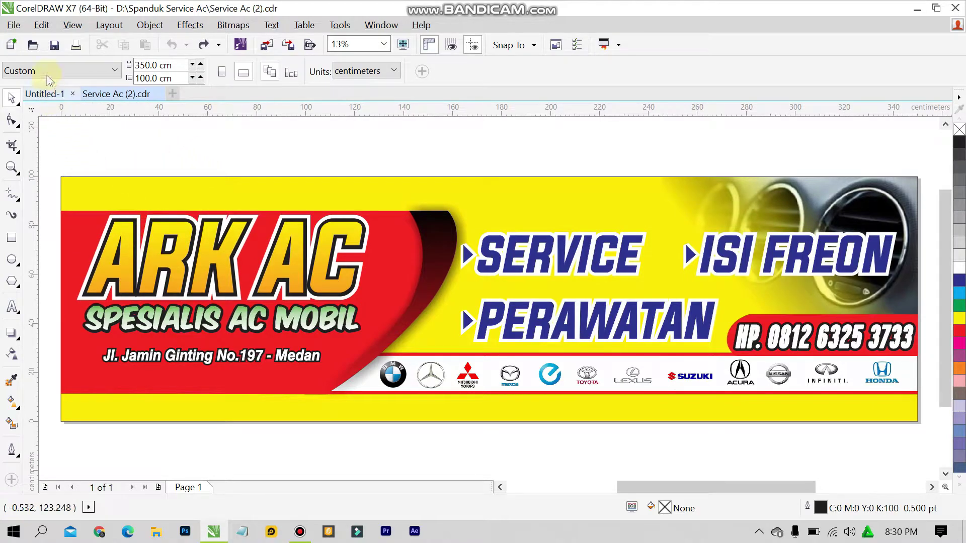
Step: Create a new blank document
{"action": "left_click", "coordinate": [14, 26]}
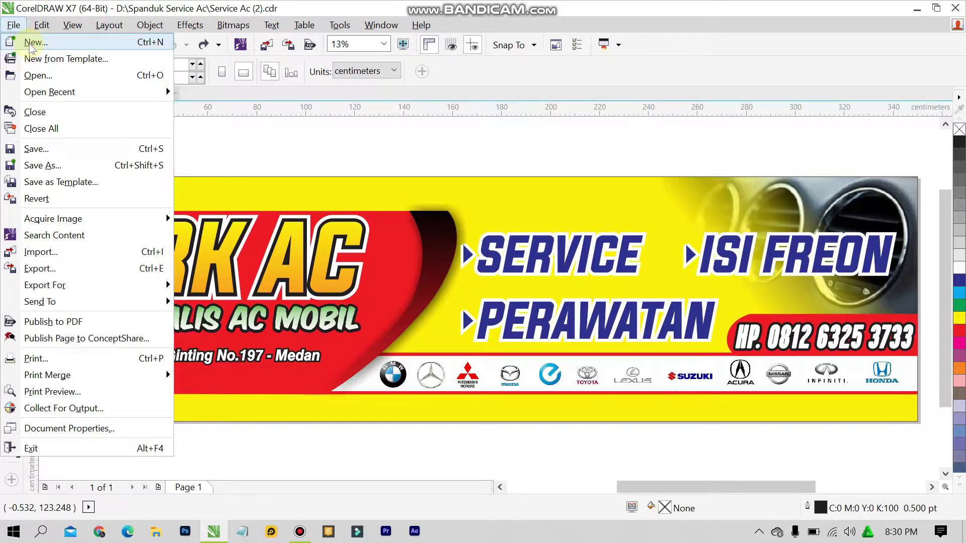
{"action": "left_click", "coordinate": [26, 42]}
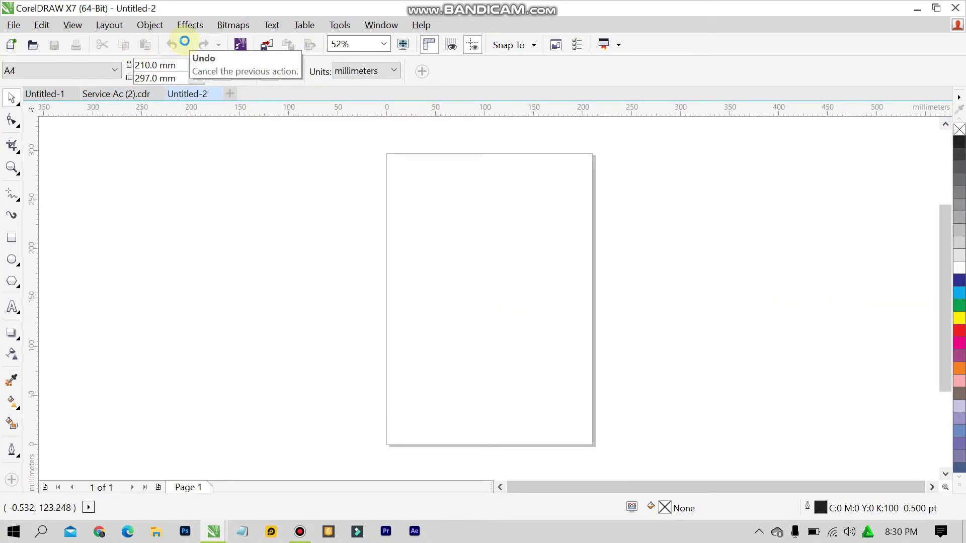
{"action": "key", "text": "ctrl+n"}
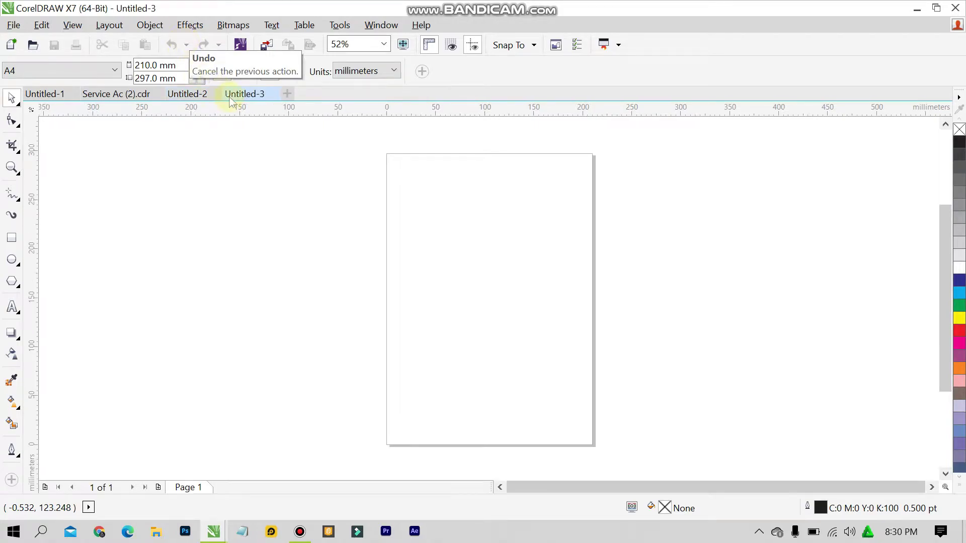
{"action": "left_click", "coordinate": [288, 95]}
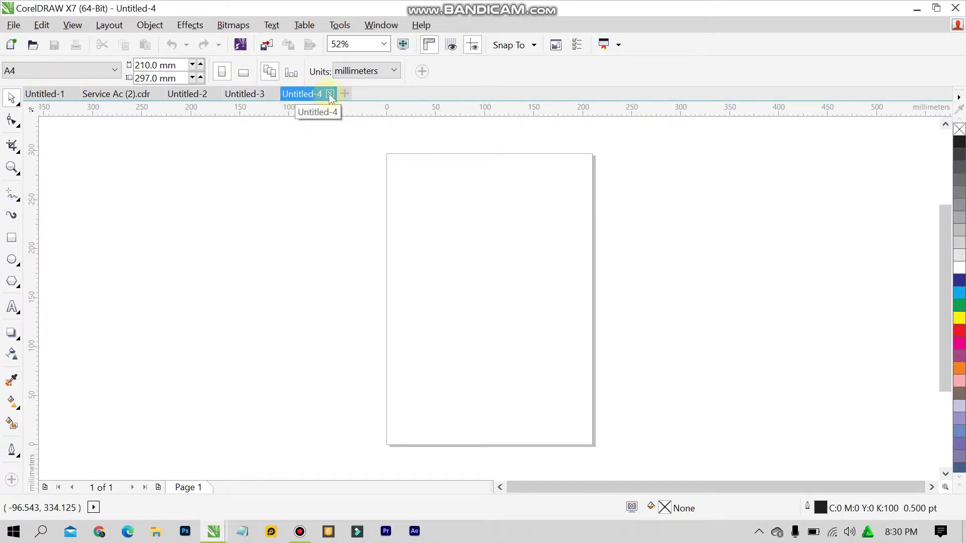
{"action": "left_click", "coordinate": [331, 94]}
{"action": "left_click", "coordinate": [275, 95]}
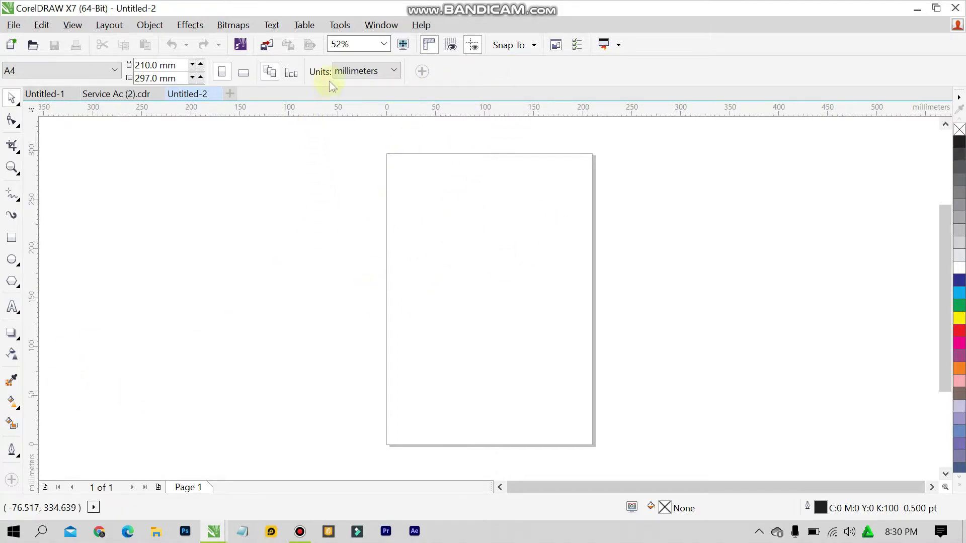
Step: Set the new document's units to centimeters and its page size to 350 cm wide by 100 cm high
{"action": "left_click", "coordinate": [360, 71]}
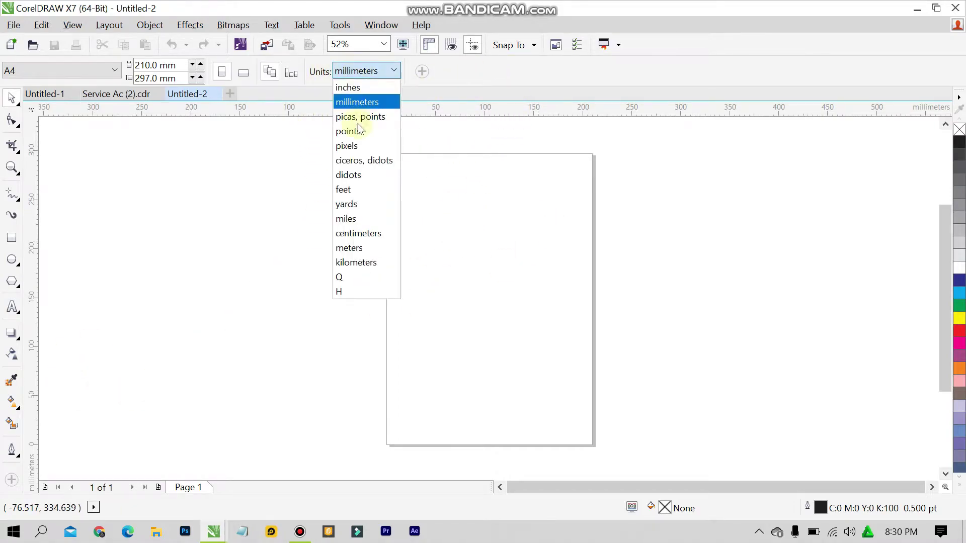
{"action": "left_click", "coordinate": [359, 234]}
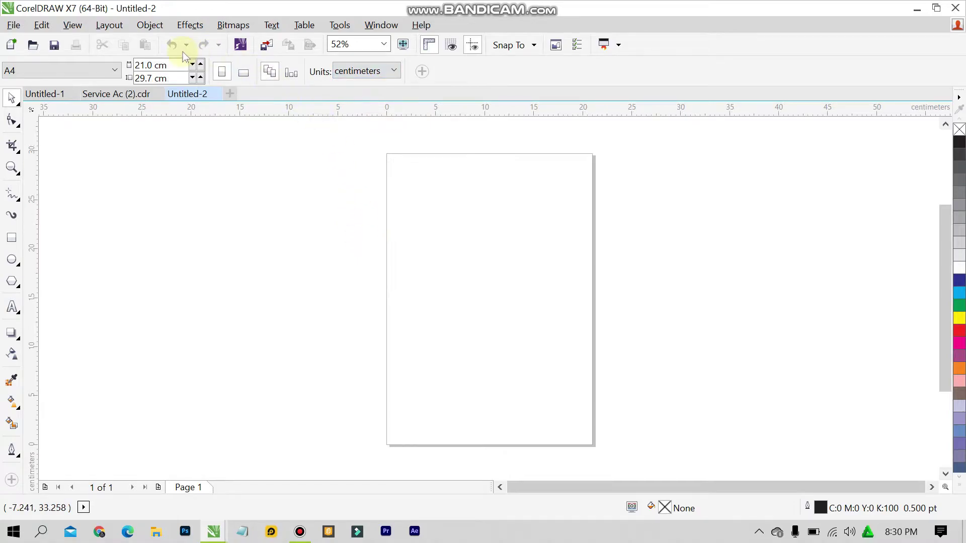
{"action": "left_click", "coordinate": [121, 95]}
{"action": "left_click", "coordinate": [188, 94]}
{"action": "double_click", "coordinate": [175, 66]}
{"action": "type", "text": "350"}
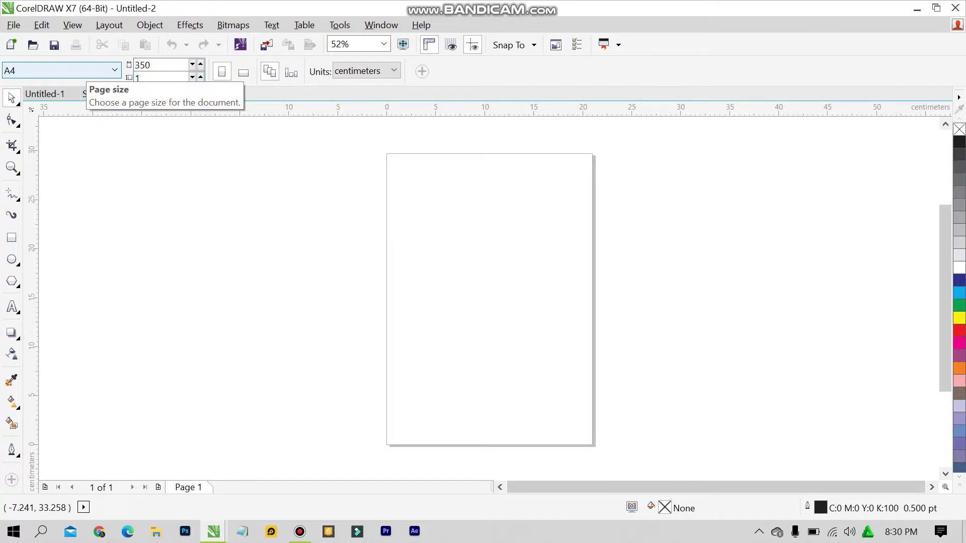
{"action": "key", "text": "Return"}
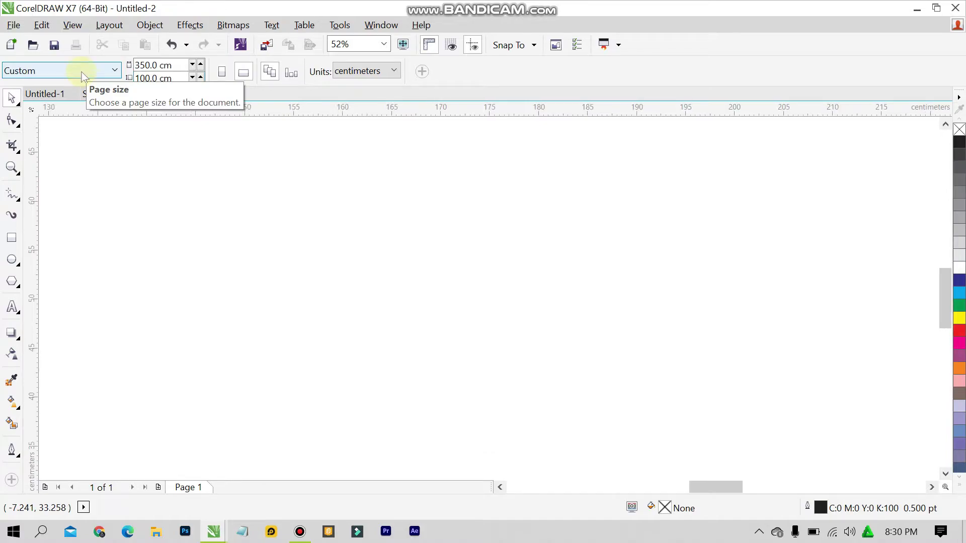
{"action": "scroll", "coordinate": [150, 239], "scroll_direction": "down", "scroll_amount": 3}
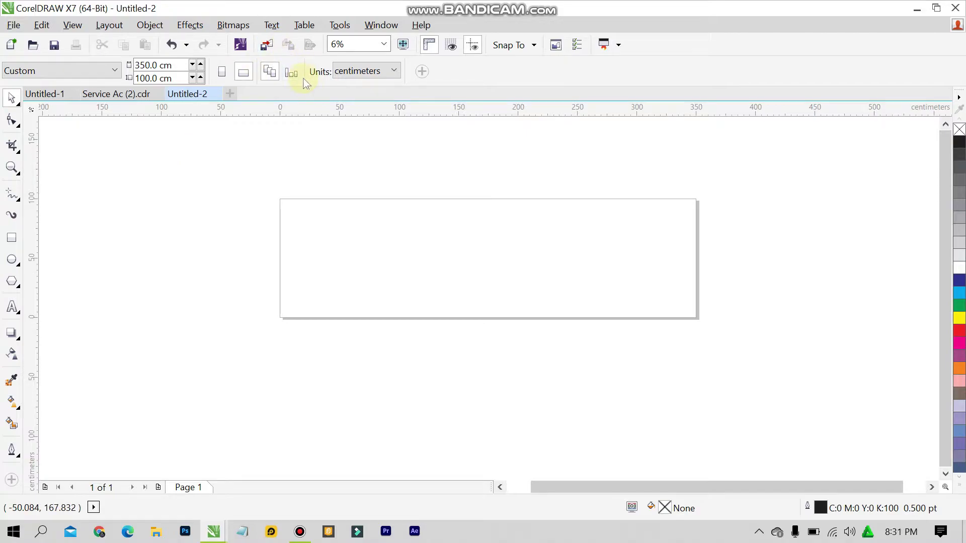
Step: Draw a rectangle about 38 × 28 cm at the upper-left corner of the page
{"action": "left_click", "coordinate": [12, 244]}
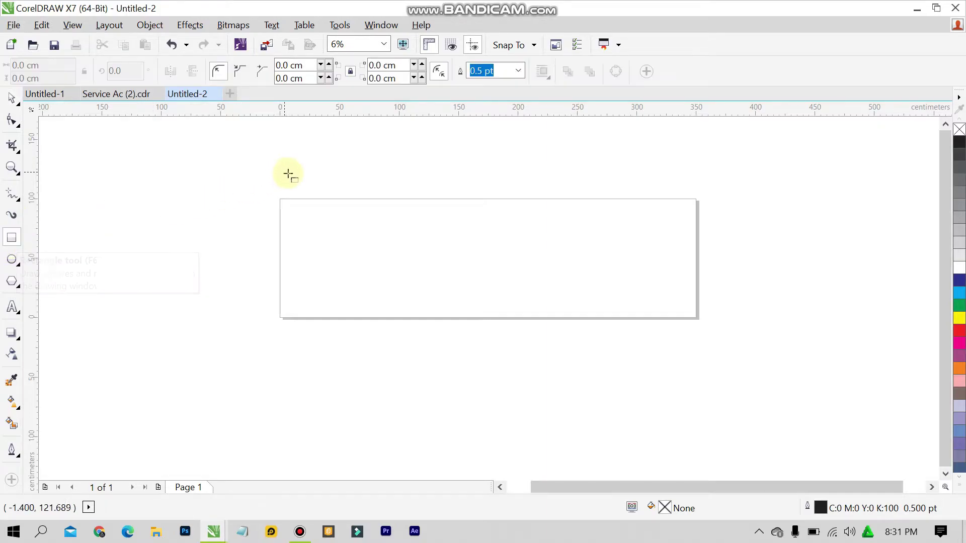
{"action": "left_click_drag", "start_coordinate": [280, 202], "coordinate": [324, 236]}
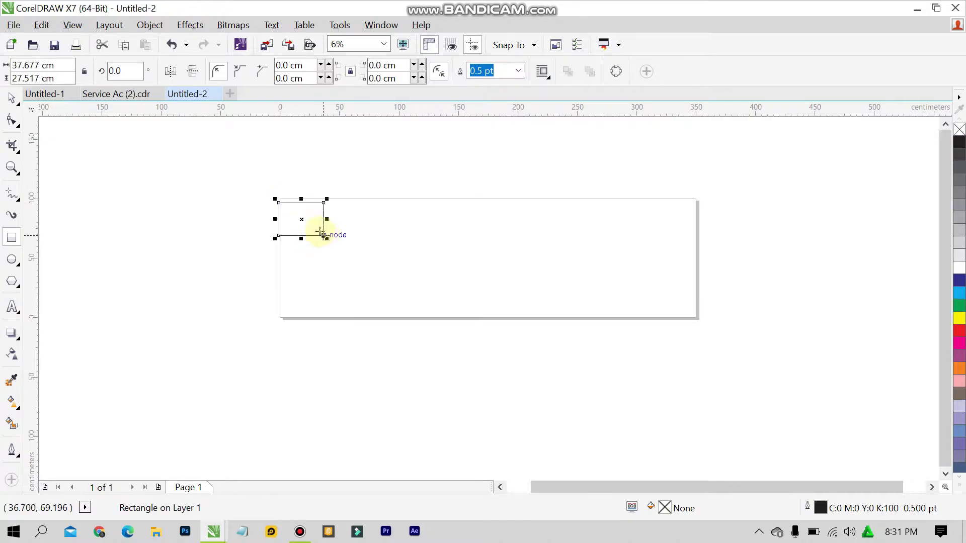
{"action": "left_click", "coordinate": [12, 99]}
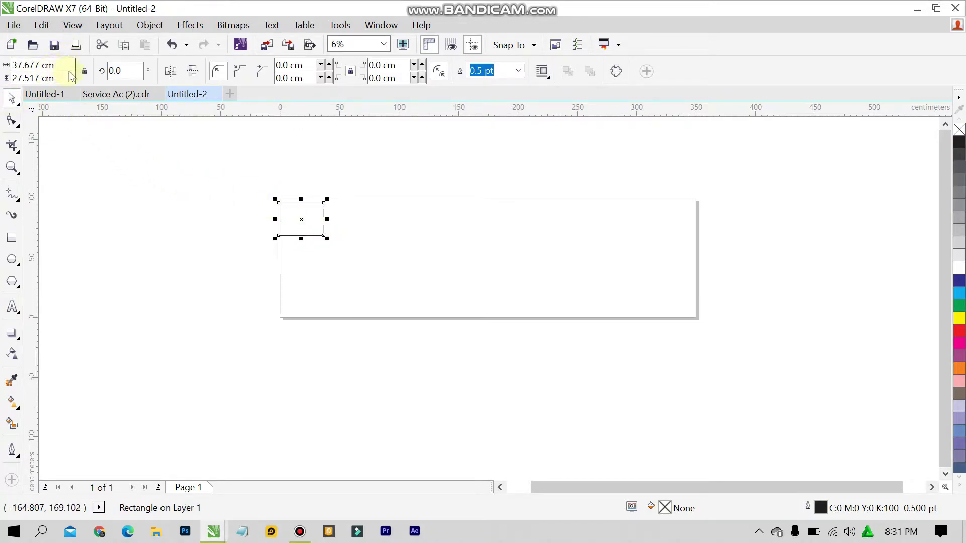
Step: Resize the rectangle to 350 × 100 cm and center it on the page
{"action": "left_click_drag", "start_coordinate": [54, 64], "coordinate": [2, 64]}
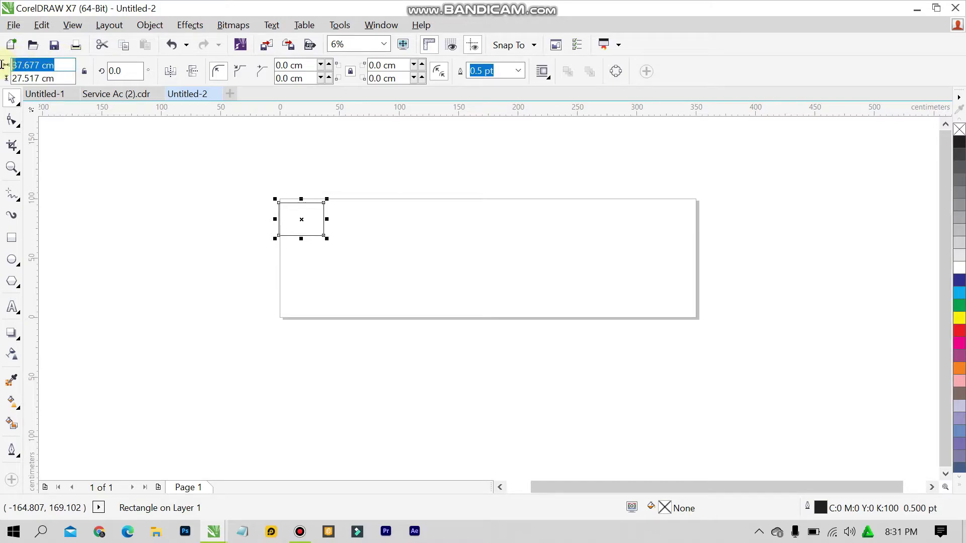
{"action": "type", "text": "35"}
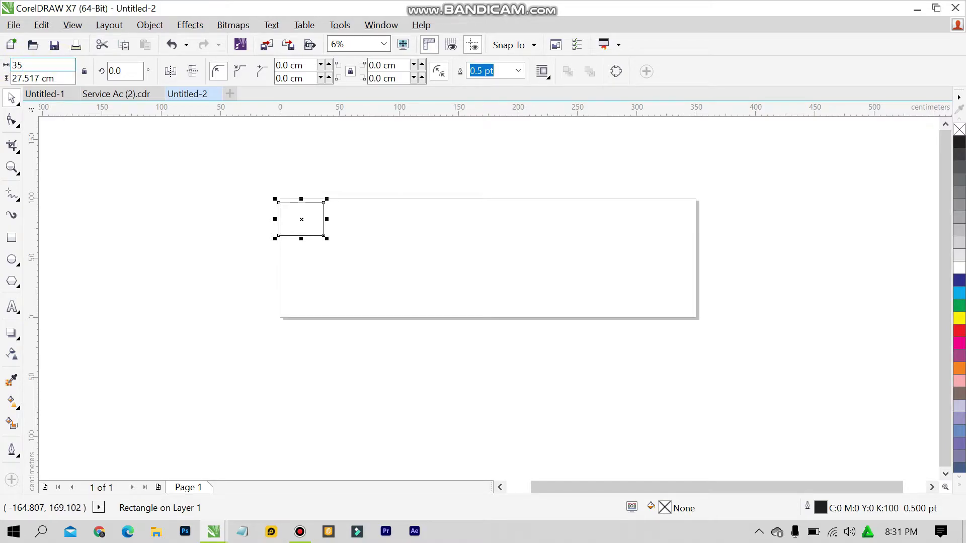
{"action": "type", "text": "0"}
{"action": "key", "text": "Tab"}
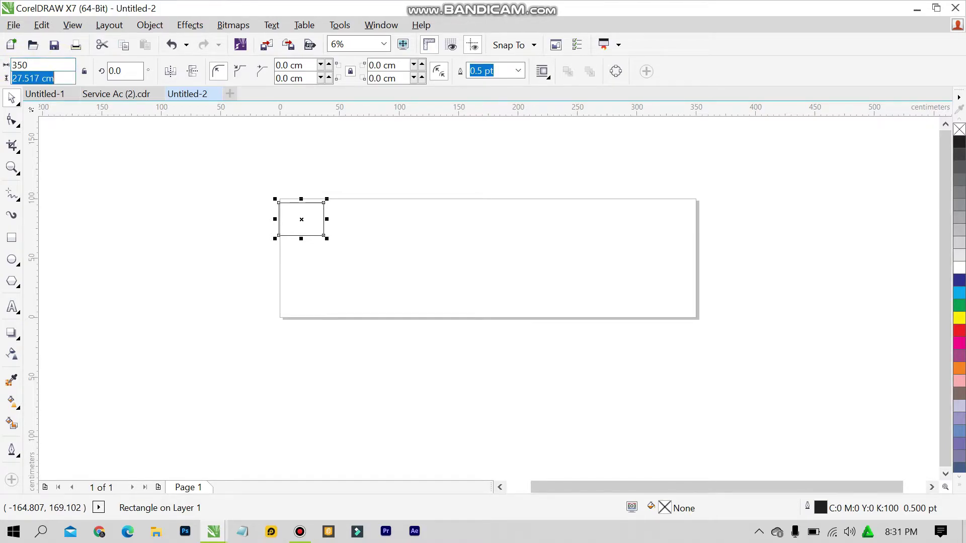
{"action": "type", "text": "100"}
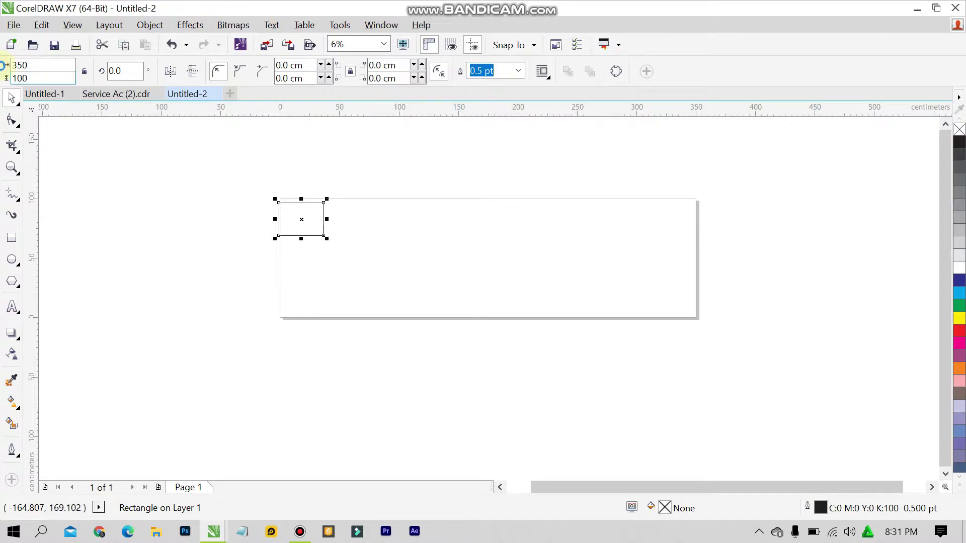
{"action": "key", "text": "Return"}
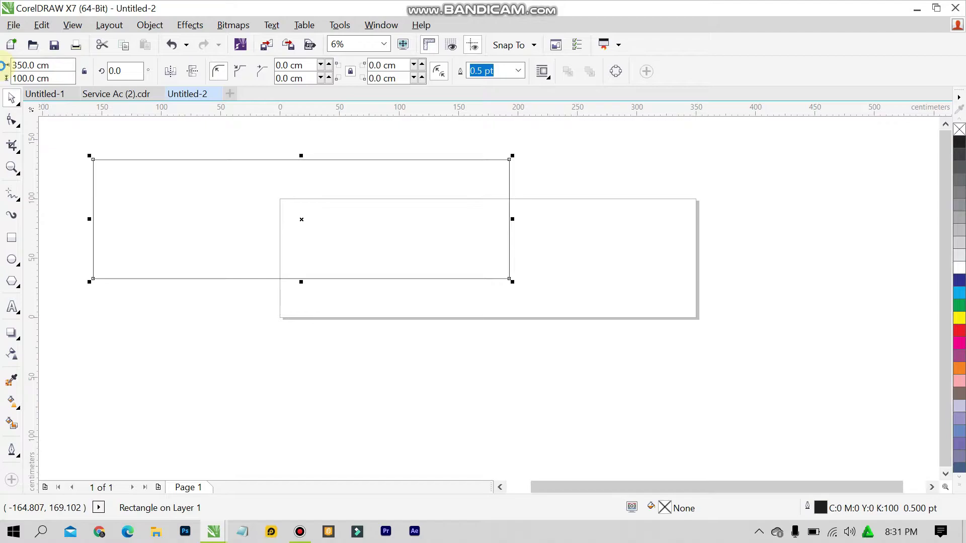
{"action": "key", "text": "p"}
{"action": "left_click", "coordinate": [89, 296]}
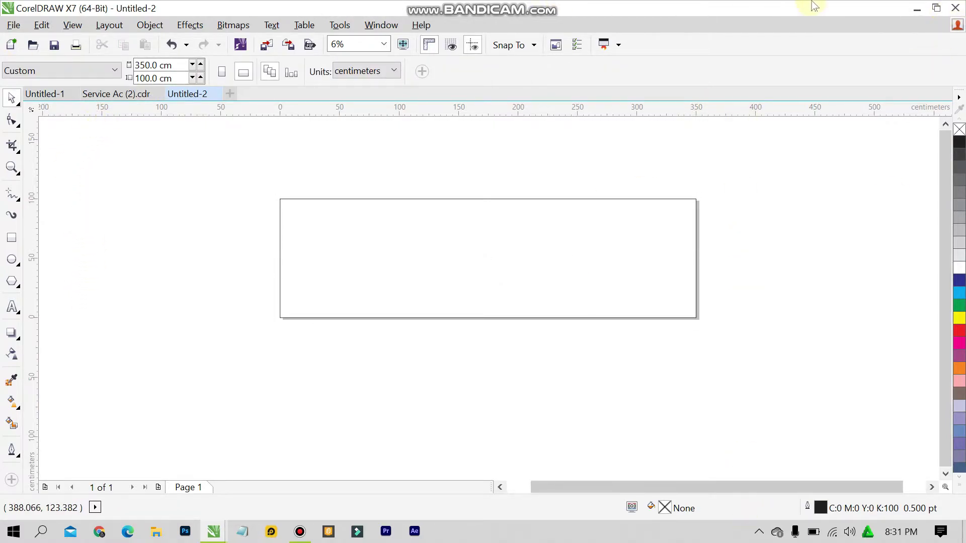
Step: Examine the red title area with the ARK AC lettering on the finished banner in Service Ac (2).cdr
{"action": "left_click", "coordinate": [133, 94]}
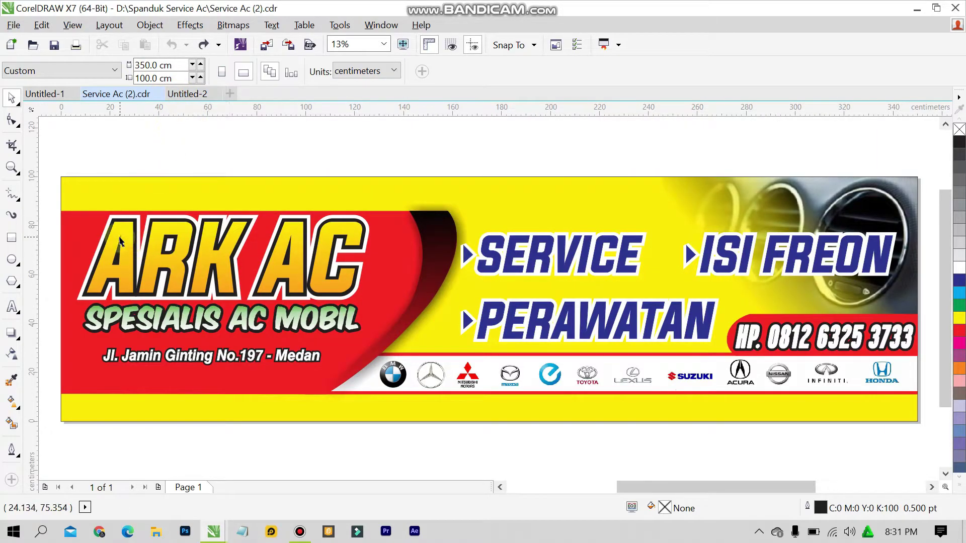
{"action": "scroll", "coordinate": [110, 281], "scroll_direction": "up", "scroll_amount": 1}
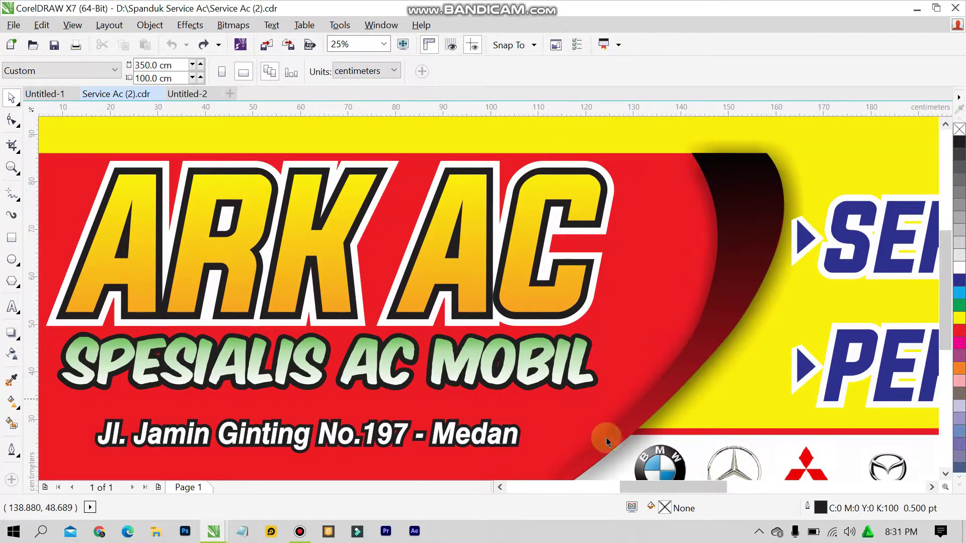
{"action": "left_click", "coordinate": [501, 486]}
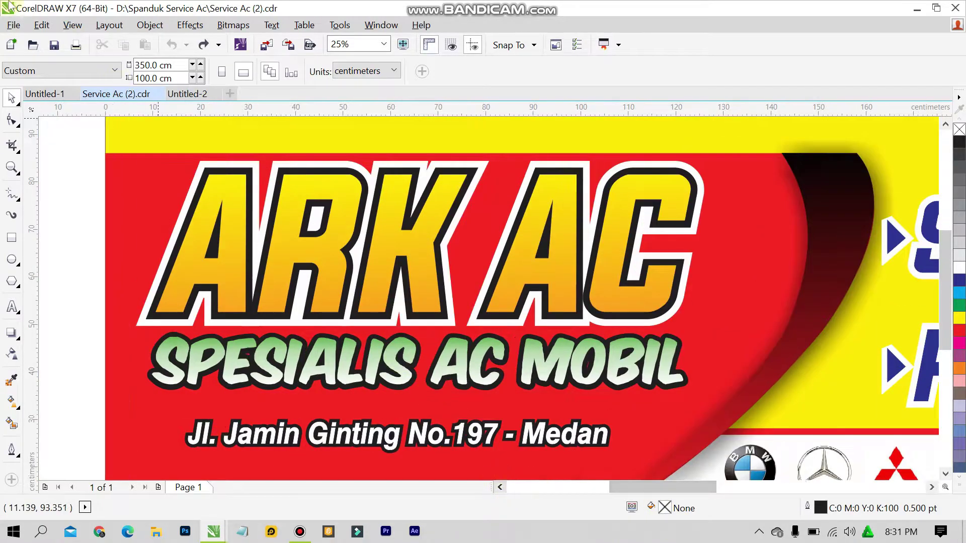
{"action": "scroll", "coordinate": [788, 126], "scroll_direction": "down", "scroll_amount": 2}
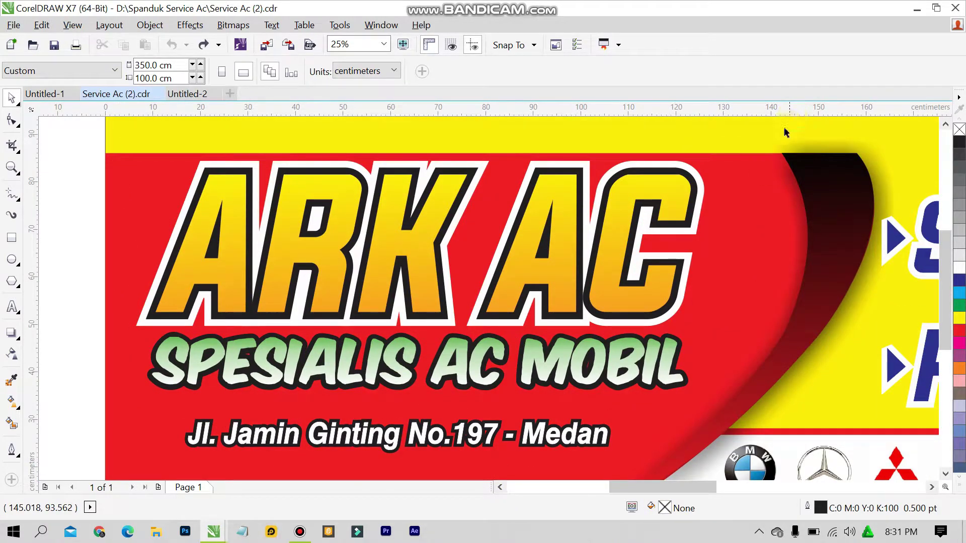
{"action": "scroll", "coordinate": [778, 146], "scroll_direction": "up", "scroll_amount": 1}
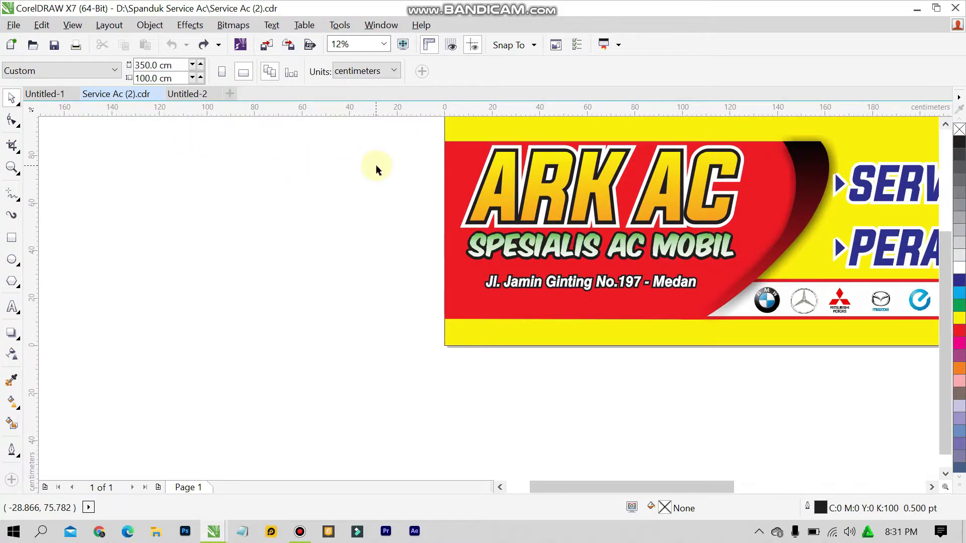
{"action": "left_click_drag", "start_coordinate": [418, 128], "coordinate": [835, 331]}
{"action": "left_click", "coordinate": [222, 319]}
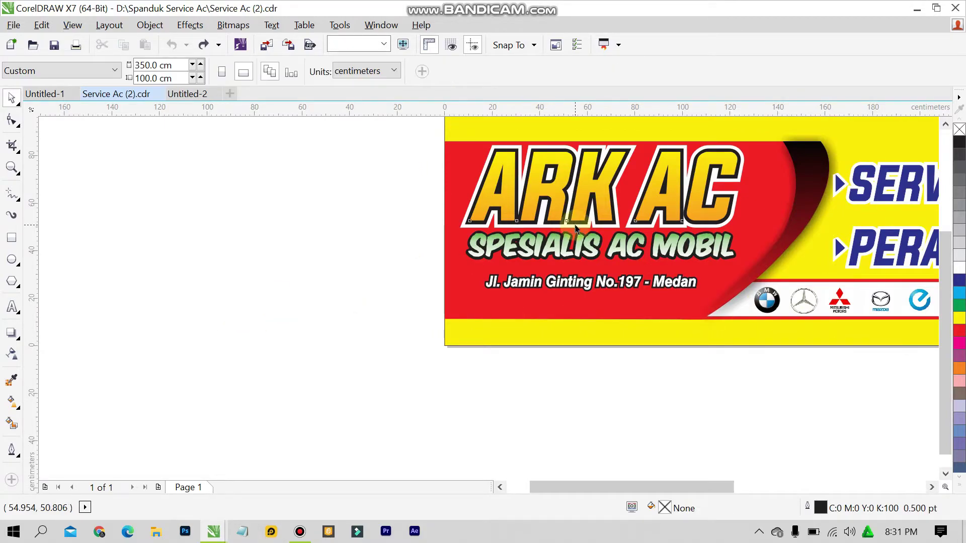
{"action": "left_click", "coordinate": [576, 227]}
{"action": "left_click", "coordinate": [753, 222]}
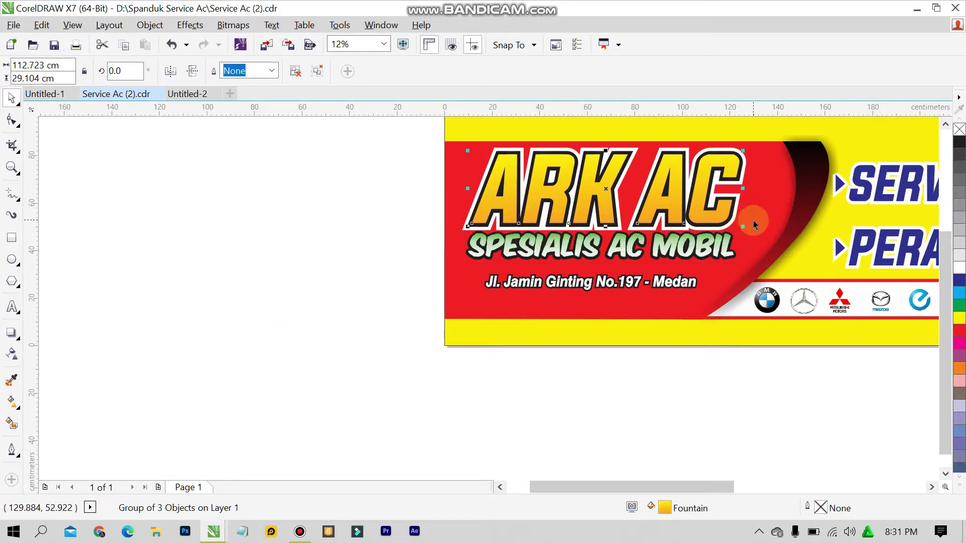
{"action": "key", "text": "ctrl+z"}
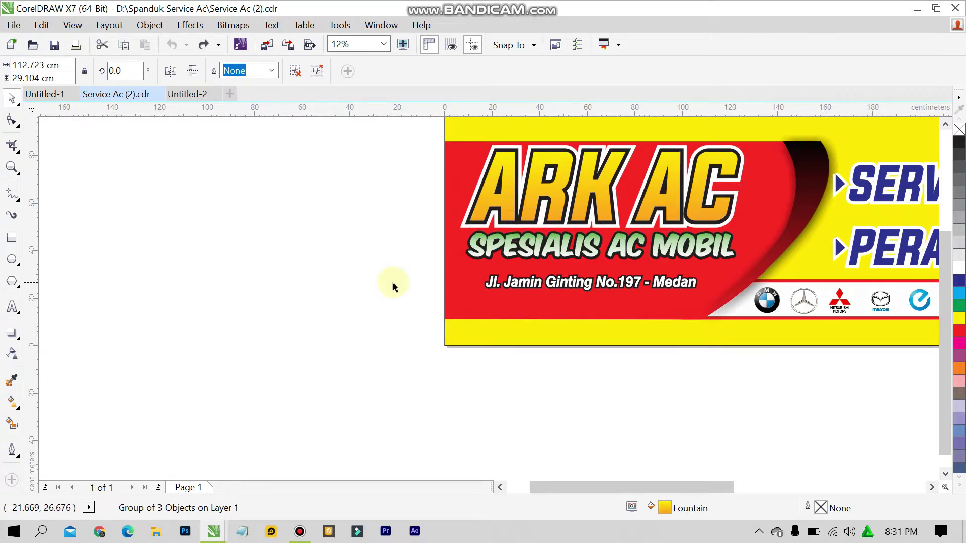
{"action": "left_click", "coordinate": [393, 287]}
{"action": "scroll", "coordinate": [478, 214], "scroll_direction": "down", "scroll_amount": 1}
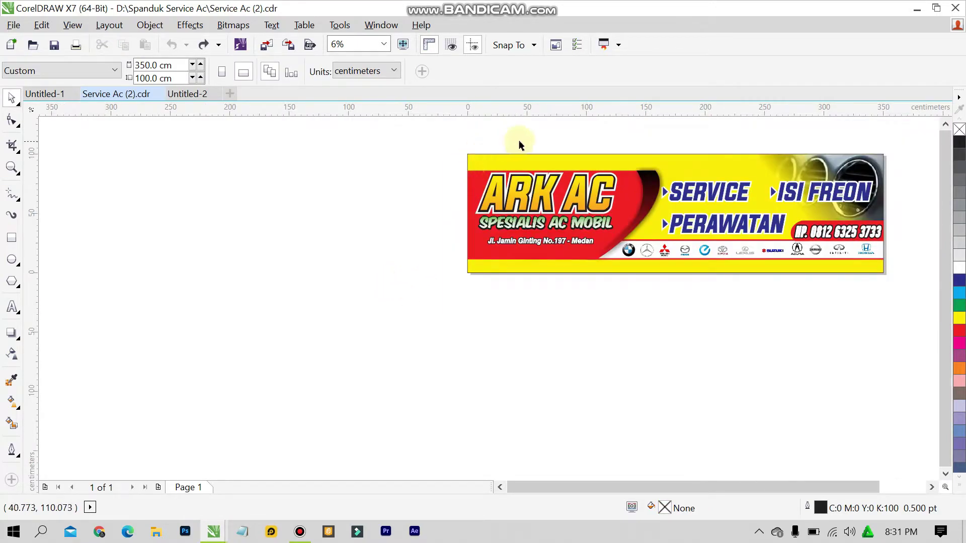
{"action": "scroll", "coordinate": [523, 143], "scroll_direction": "up", "scroll_amount": 1}
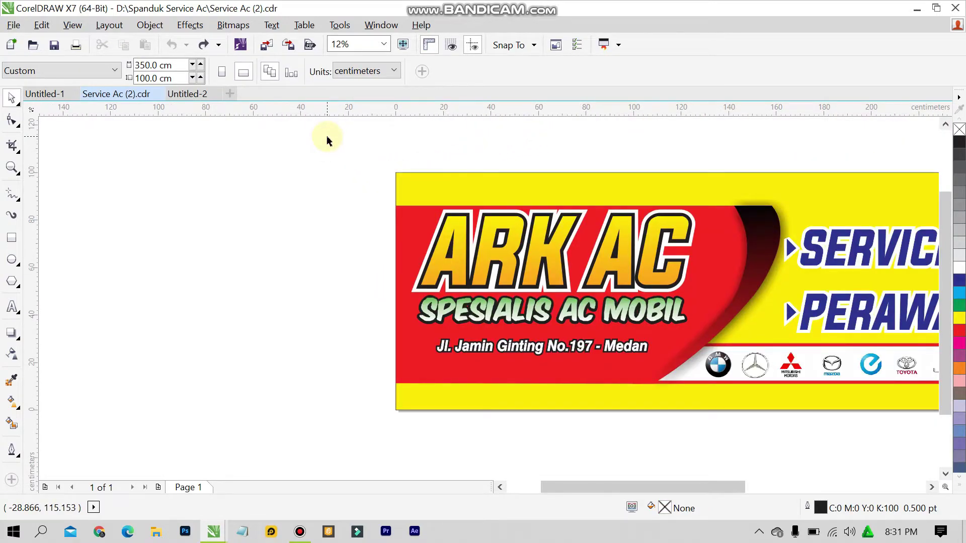
{"action": "key", "text": "ctrl+Tab"}
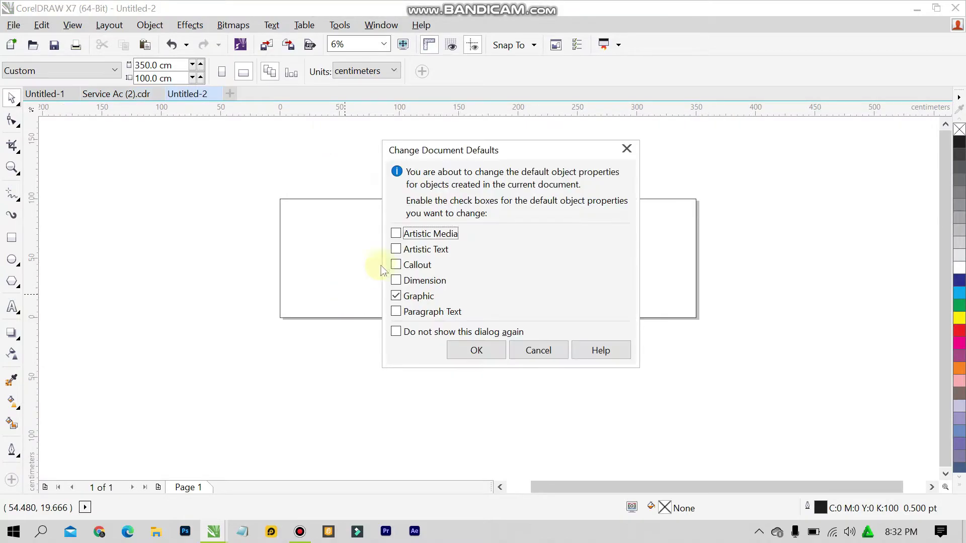
{"action": "left_click", "coordinate": [538, 347]}
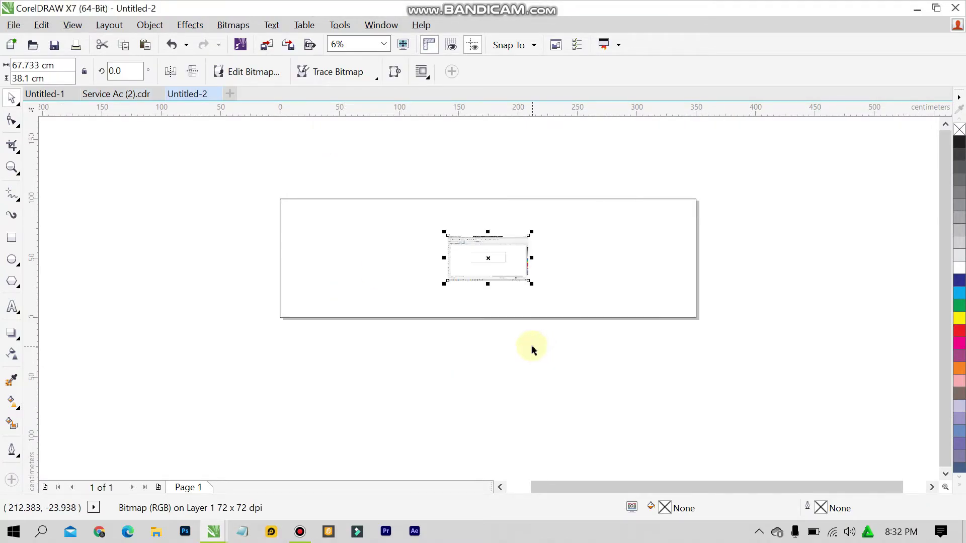
{"action": "scroll", "coordinate": [517, 266], "scroll_direction": "up", "scroll_amount": 1}
{"action": "key", "text": "Escape"}
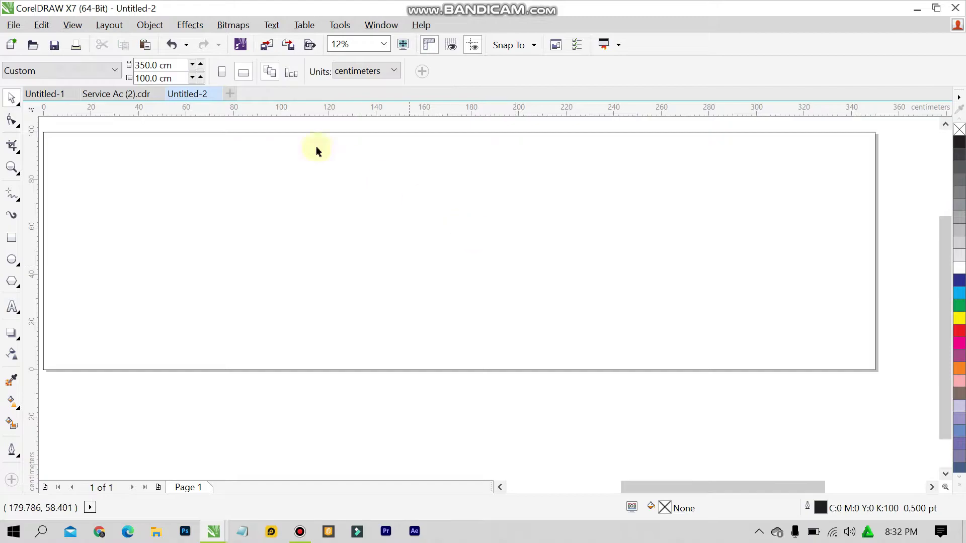
Step: Preview the finished banner in Service Ac (2).cdr full-screen and return to the Untitled-2 document
{"action": "left_click", "coordinate": [134, 93]}
{"action": "left_click", "coordinate": [384, 44]}
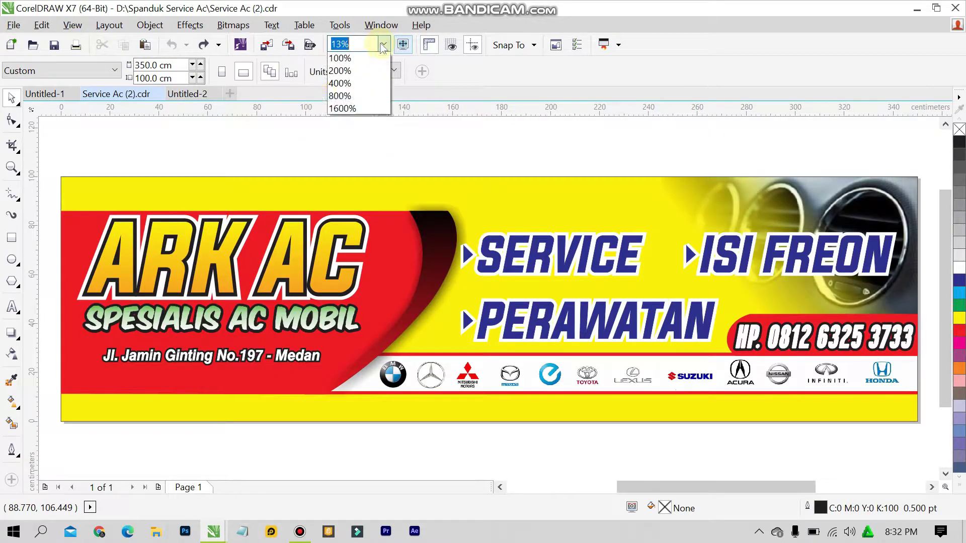
{"action": "left_click", "coordinate": [384, 43]}
{"action": "key", "text": "F9"}
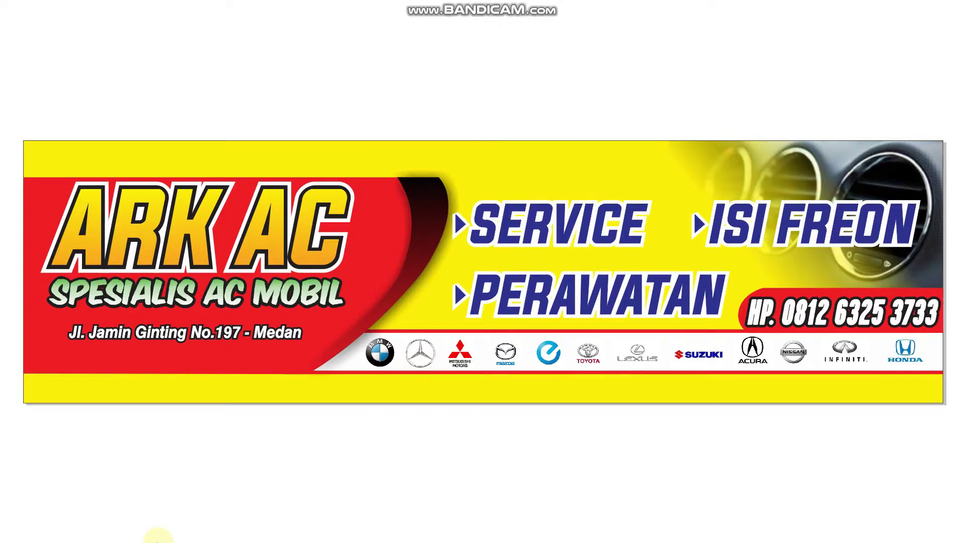
{"action": "left_click", "coordinate": [287, 470]}
{"action": "left_click", "coordinate": [196, 99]}
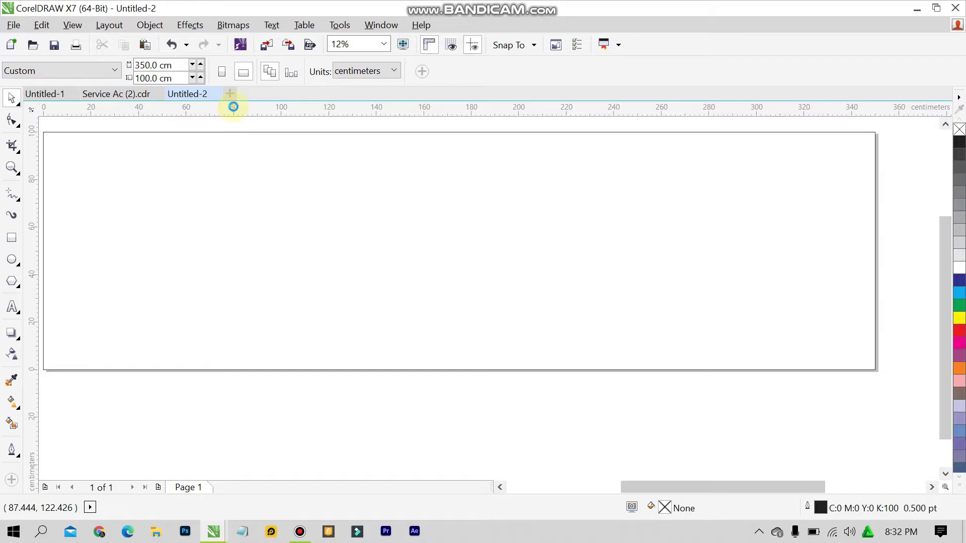
Step: Paste the finished banner image, move it below the page, and enlarge it to roughly the page's width
{"action": "key", "text": "ctrl+v"}
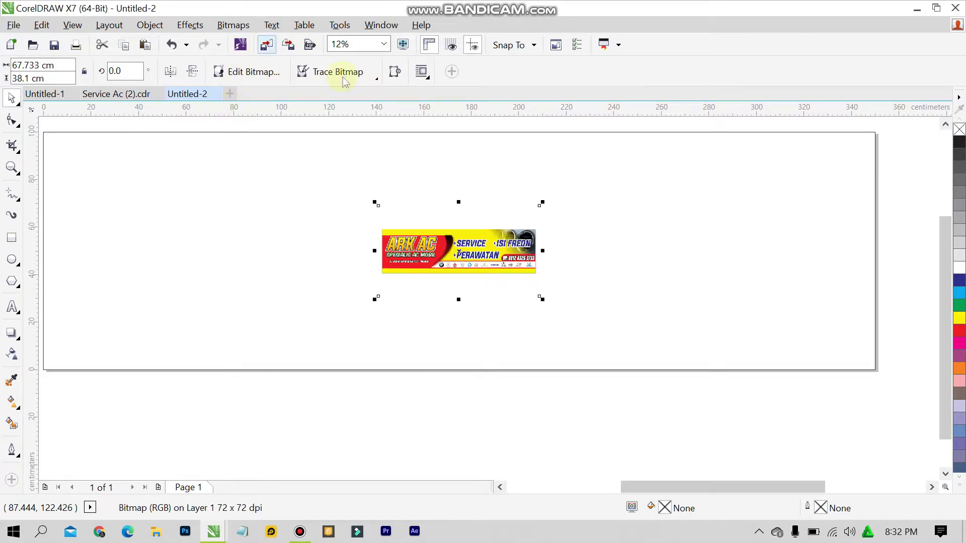
{"action": "scroll", "coordinate": [390, 146], "scroll_direction": "down", "scroll_amount": 1}
{"action": "left_click_drag", "start_coordinate": [418, 216], "coordinate": [266, 346]}
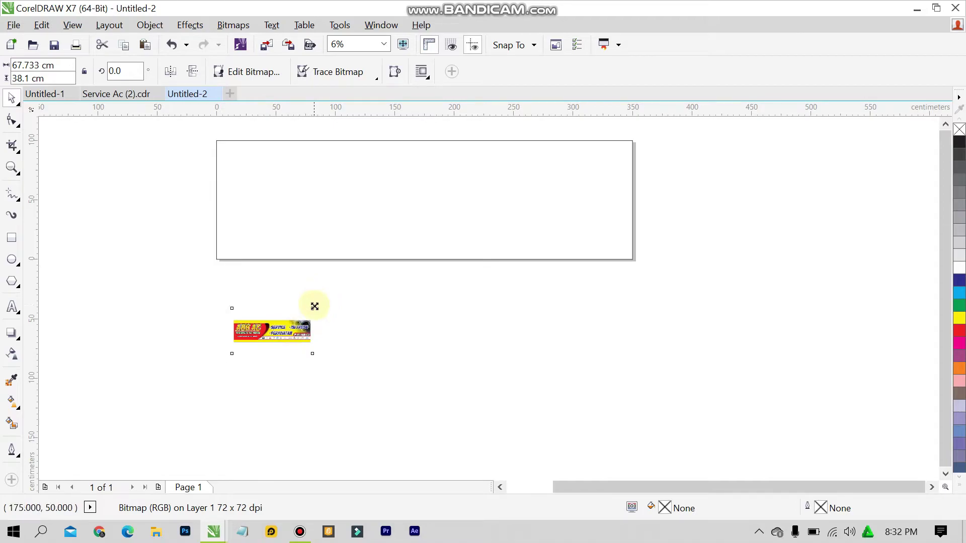
{"action": "left_click_drag", "start_coordinate": [317, 307], "coordinate": [493, 195]}
{"action": "left_click_drag", "start_coordinate": [428, 314], "coordinate": [563, 377]}
{"action": "left_click", "coordinate": [688, 313]}
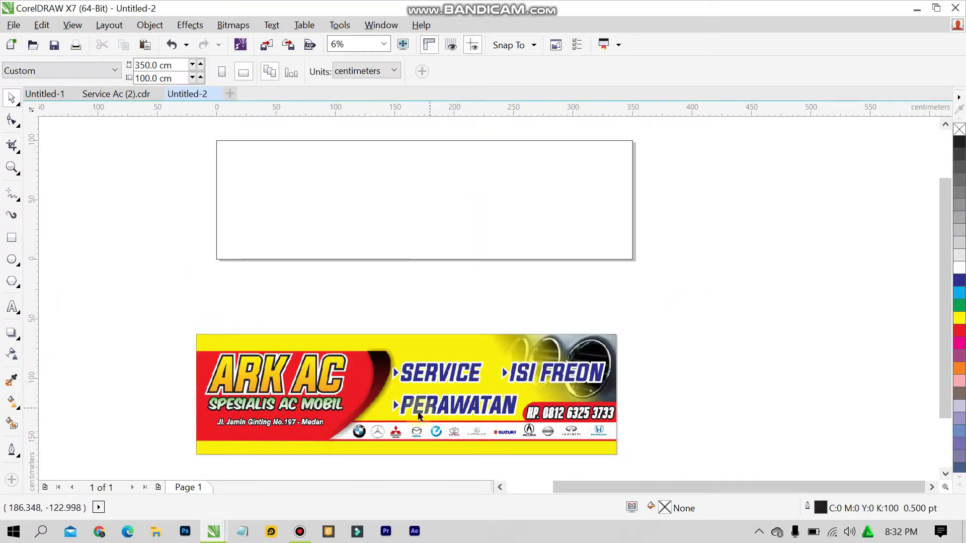
Step: Activate the Pen tool for tracing the red title area of the pasted banner image
{"action": "scroll", "coordinate": [402, 413], "scroll_direction": "down", "scroll_amount": 1}
{"action": "scroll", "coordinate": [365, 438], "scroll_direction": "up", "scroll_amount": 1}
{"action": "scroll", "coordinate": [358, 426], "scroll_direction": "up", "scroll_amount": 1}
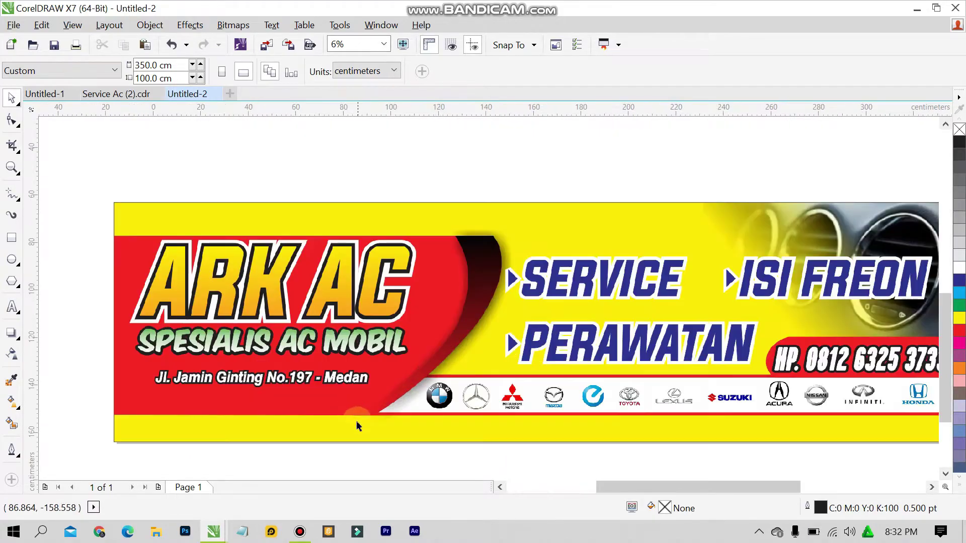
{"action": "scroll", "coordinate": [344, 402], "scroll_direction": "up", "scroll_amount": 1}
{"action": "scroll", "coordinate": [344, 403], "scroll_direction": "down", "scroll_amount": 1}
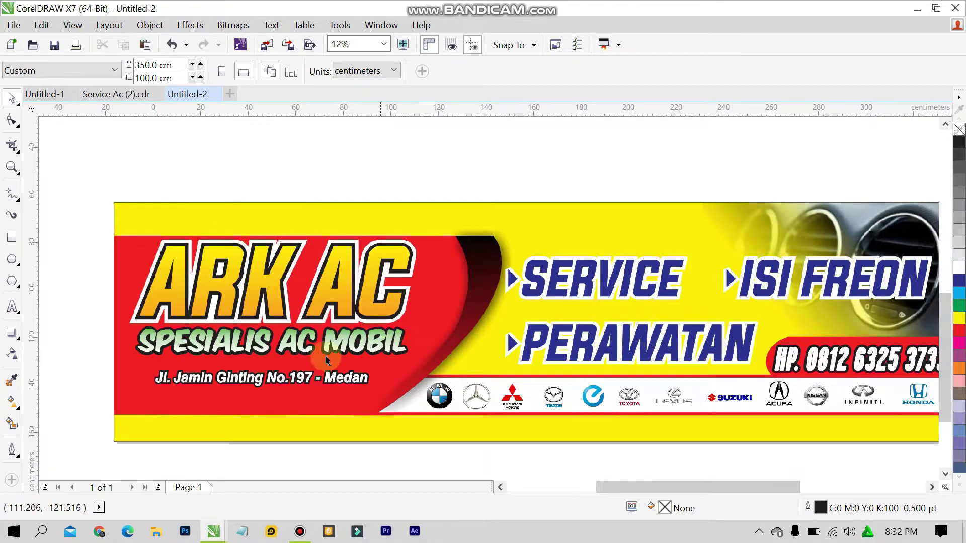
{"action": "left_click", "coordinate": [15, 198]}
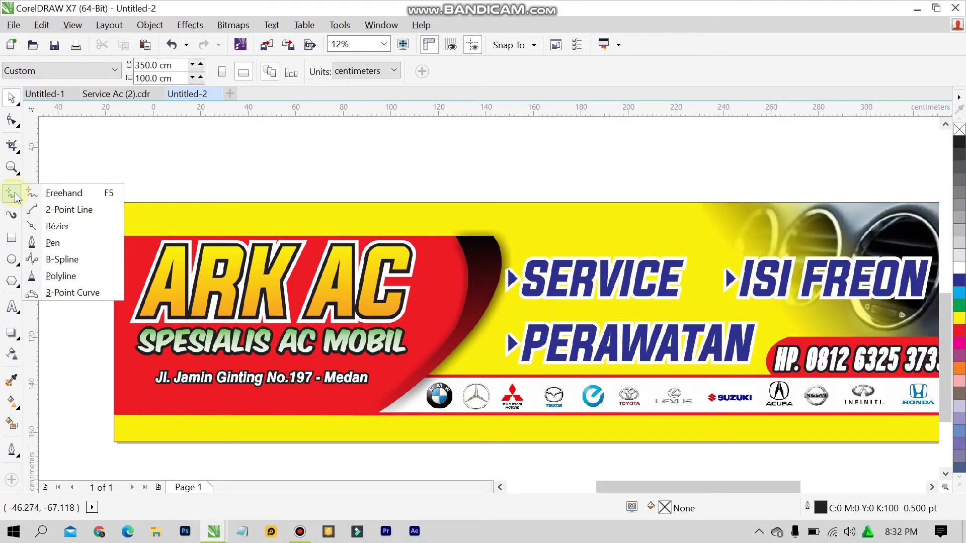
{"action": "left_click", "coordinate": [48, 241]}
{"action": "scroll", "coordinate": [112, 238], "scroll_direction": "up", "scroll_amount": 6}
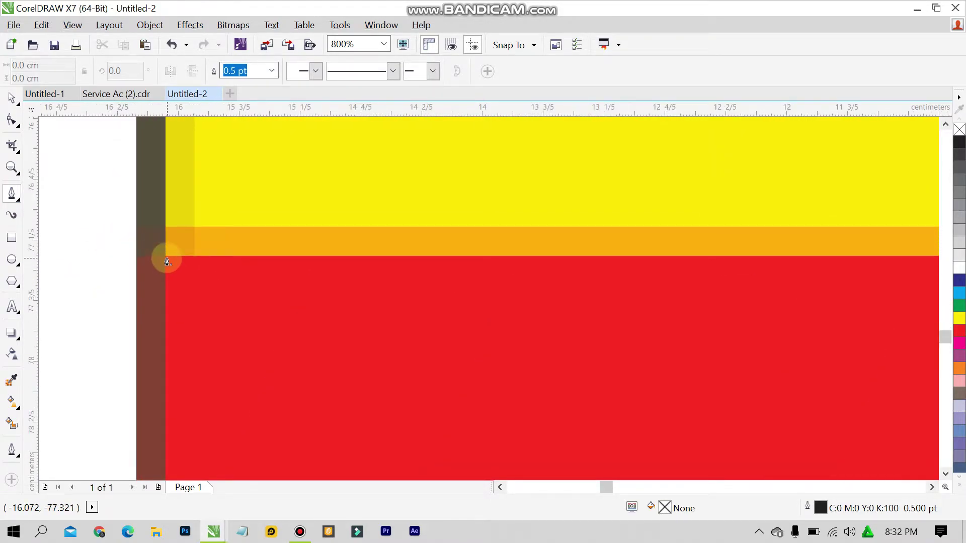
{"action": "left_click", "coordinate": [166, 258]}
{"action": "scroll", "coordinate": [176, 254], "scroll_direction": "down", "scroll_amount": 3}
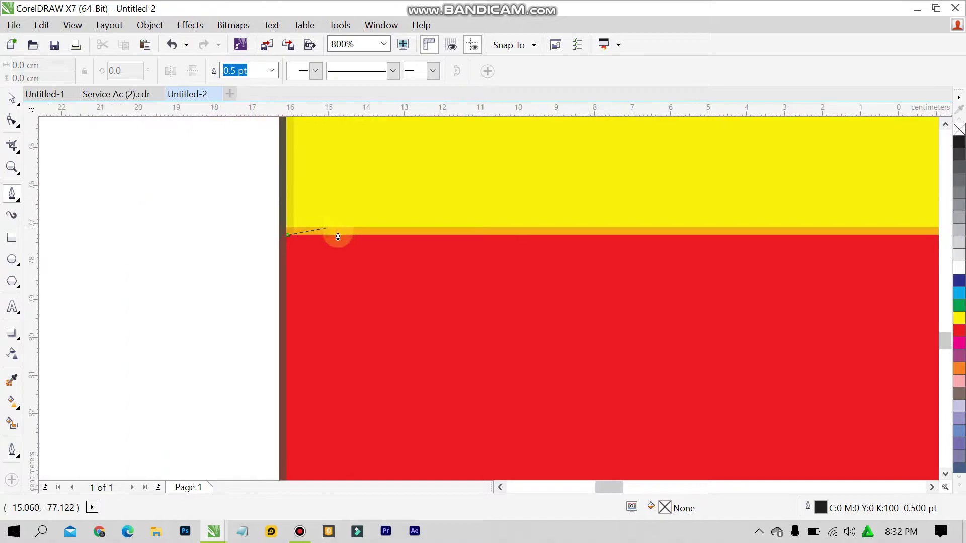
{"action": "scroll", "coordinate": [313, 246], "scroll_direction": "up", "scroll_amount": 7}
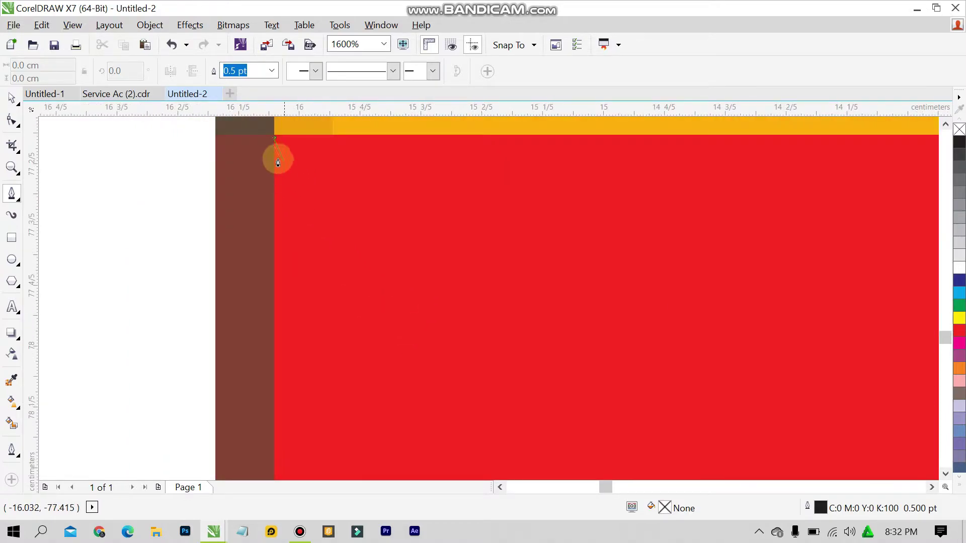
{"action": "scroll", "coordinate": [273, 144], "scroll_direction": "down", "scroll_amount": 1}
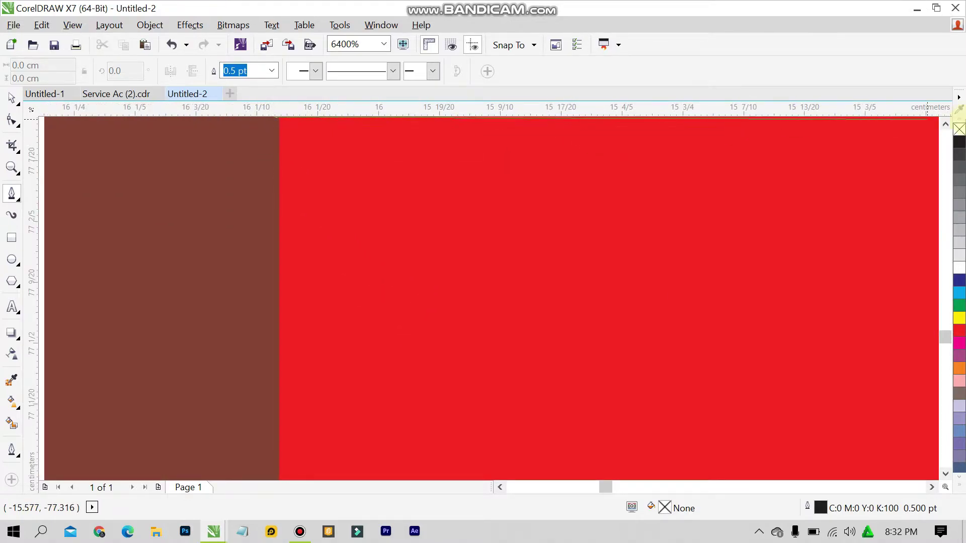
{"action": "left_click", "coordinate": [946, 125]}
{"action": "double_click", "coordinate": [460, 243]}
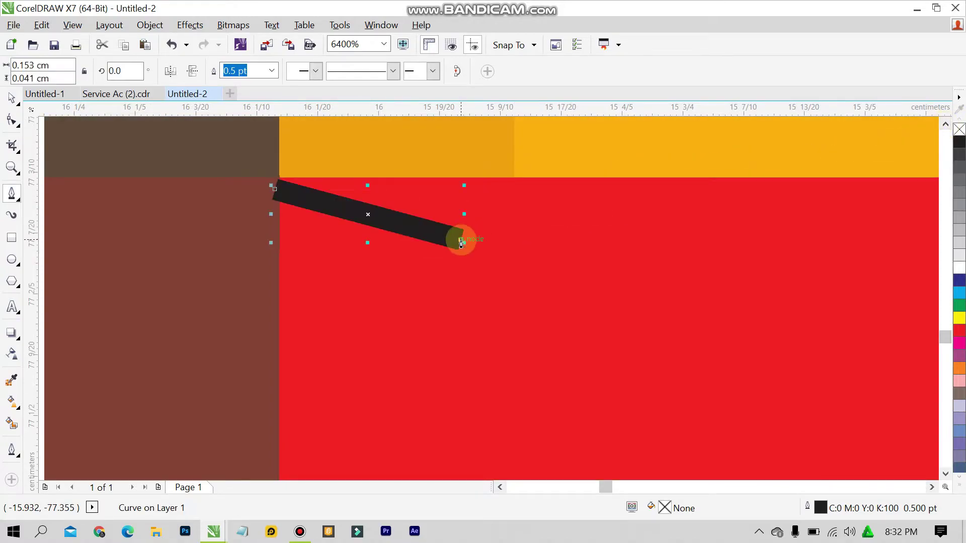
{"action": "key", "text": "ctrl+z"}
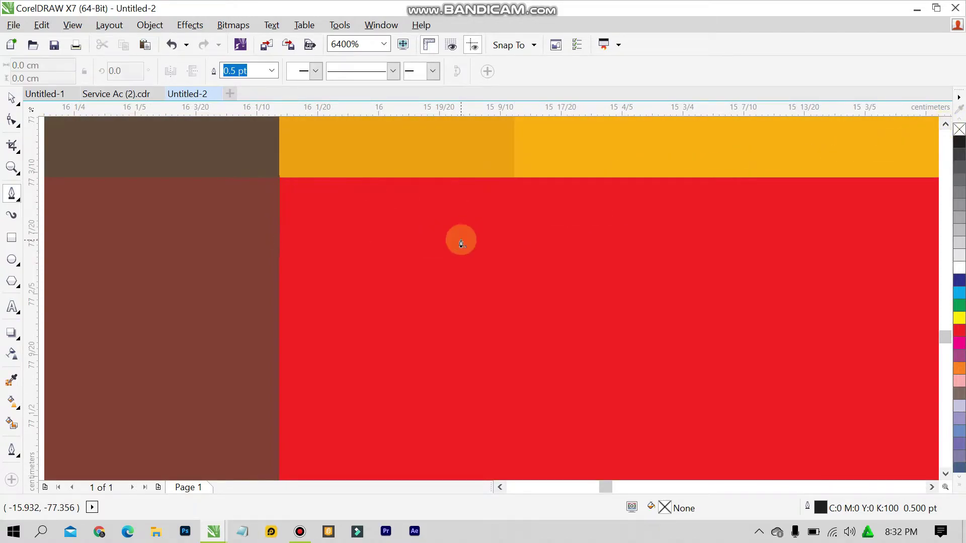
{"action": "left_click", "coordinate": [280, 180]}
{"action": "scroll", "coordinate": [118, 173], "scroll_direction": "down", "scroll_amount": 3}
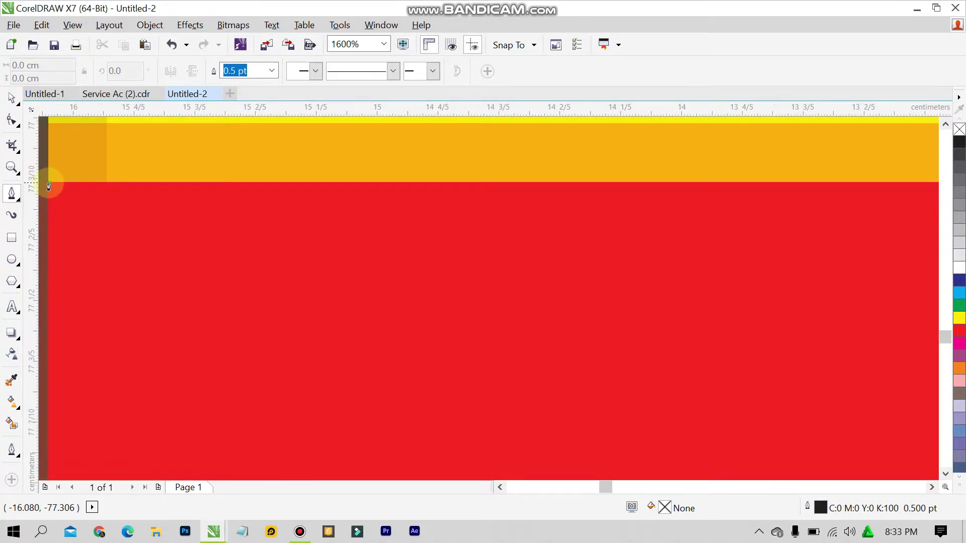
{"action": "scroll", "coordinate": [45, 184], "scroll_direction": "up", "scroll_amount": 1}
{"action": "scroll", "coordinate": [42, 182], "scroll_direction": "up", "scroll_amount": 6}
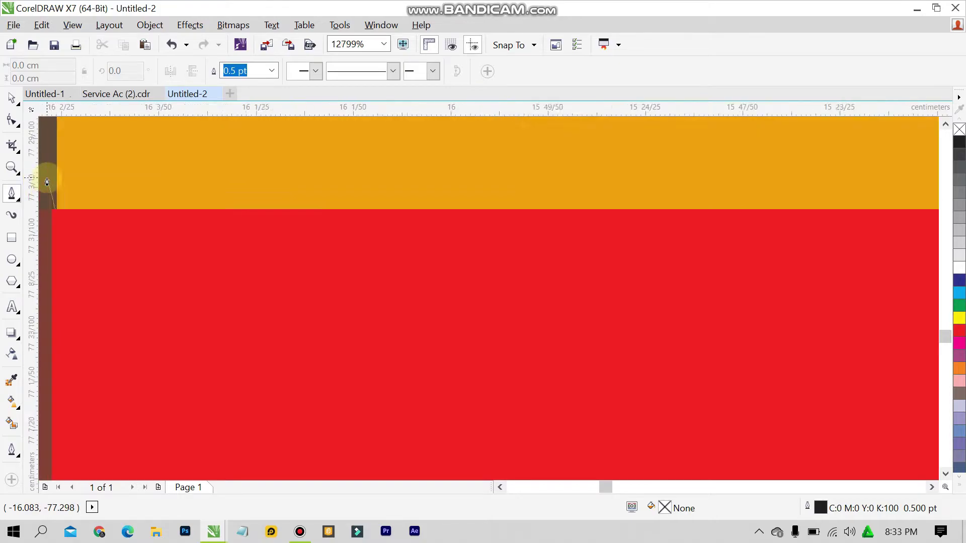
{"action": "scroll", "coordinate": [493, 339], "scroll_direction": "down", "scroll_amount": 2}
{"action": "scroll", "coordinate": [498, 330], "scroll_direction": "up", "scroll_amount": 1}
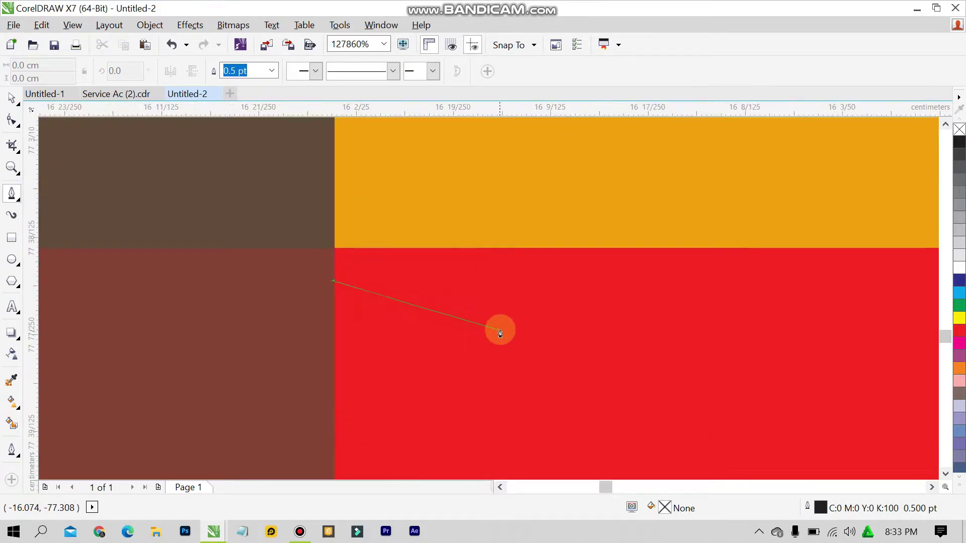
{"action": "left_click", "coordinate": [505, 322]}
{"action": "key", "text": "Delete"}
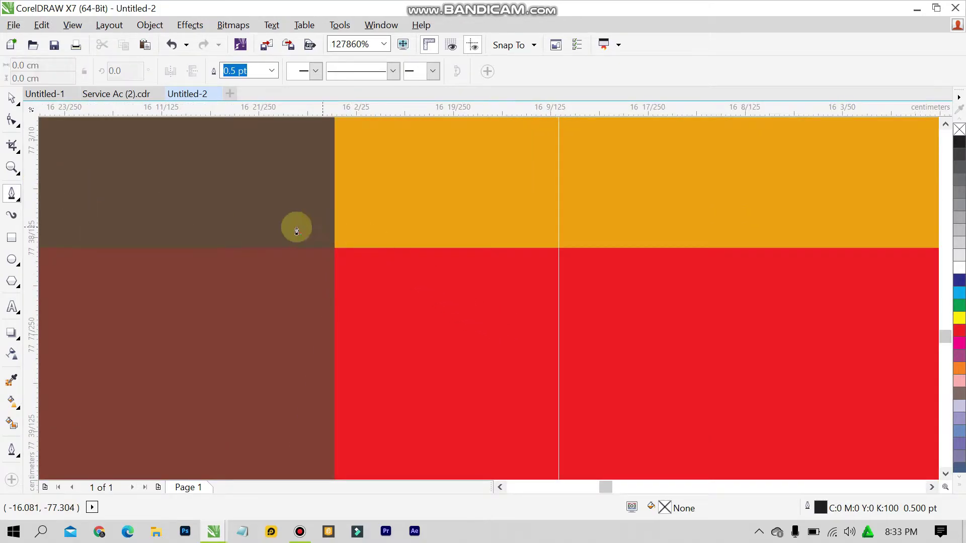
Step: Draw a straight Pen segment about 143 cm long along the red area's upper edge, from the banner's left edge to the dark band
{"action": "left_click", "coordinate": [336, 250]}
{"action": "scroll", "coordinate": [574, 232], "scroll_direction": "down", "scroll_amount": 2}
{"action": "scroll", "coordinate": [892, 219], "scroll_direction": "down", "scroll_amount": 3}
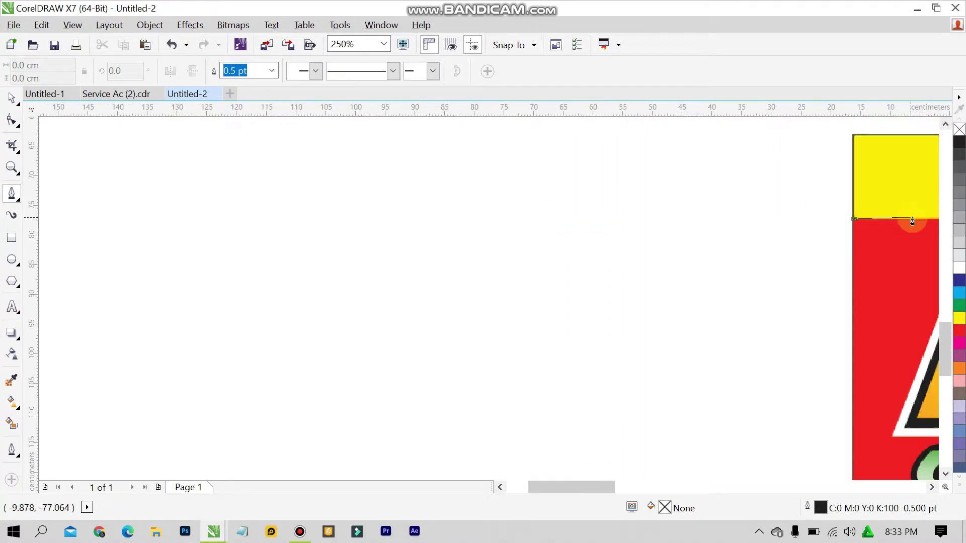
{"action": "left_click", "coordinate": [932, 488]}
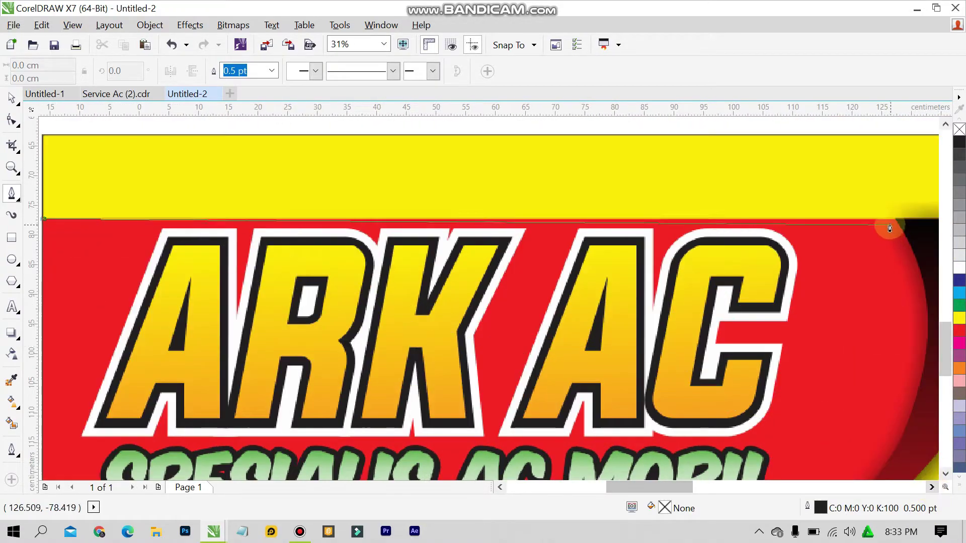
{"action": "scroll", "coordinate": [884, 216], "scroll_direction": "up", "scroll_amount": 2}
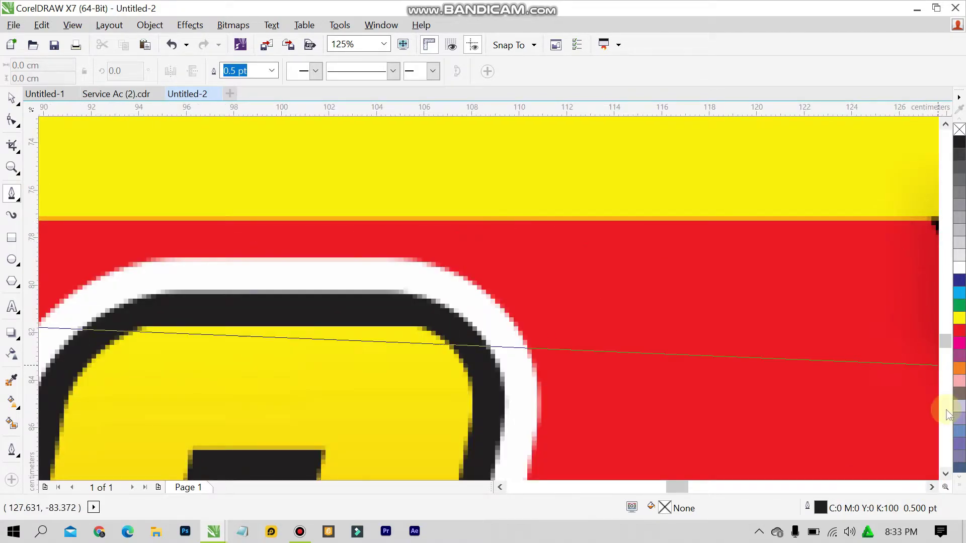
{"action": "left_click", "coordinate": [931, 487]}
{"action": "scroll", "coordinate": [753, 228], "scroll_direction": "up", "scroll_amount": 3}
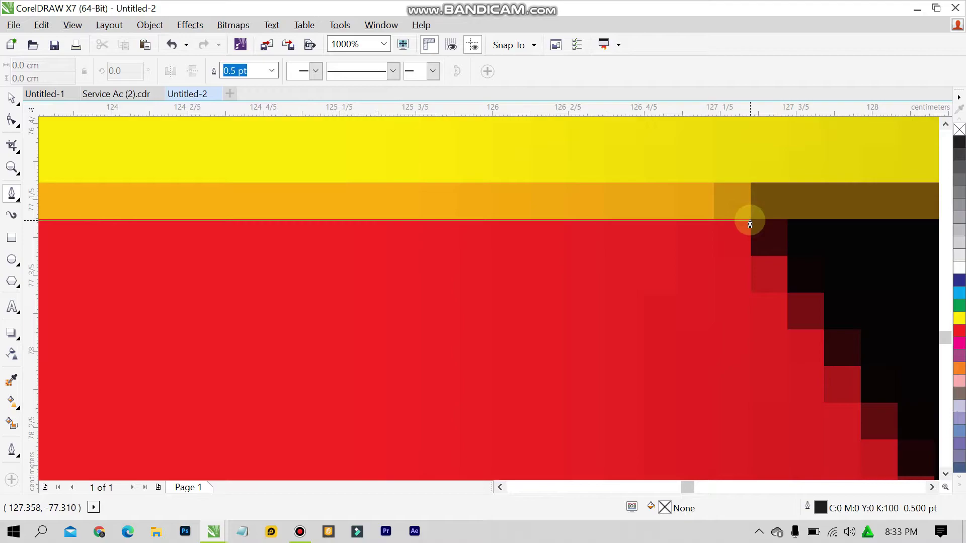
{"action": "double_click", "coordinate": [749, 221]}
Step: Extend the Pen path straight across the top of the dark band to its outer corner, making it about 159 cm wide overall
{"action": "scroll", "coordinate": [747, 224], "scroll_direction": "down", "scroll_amount": 4}
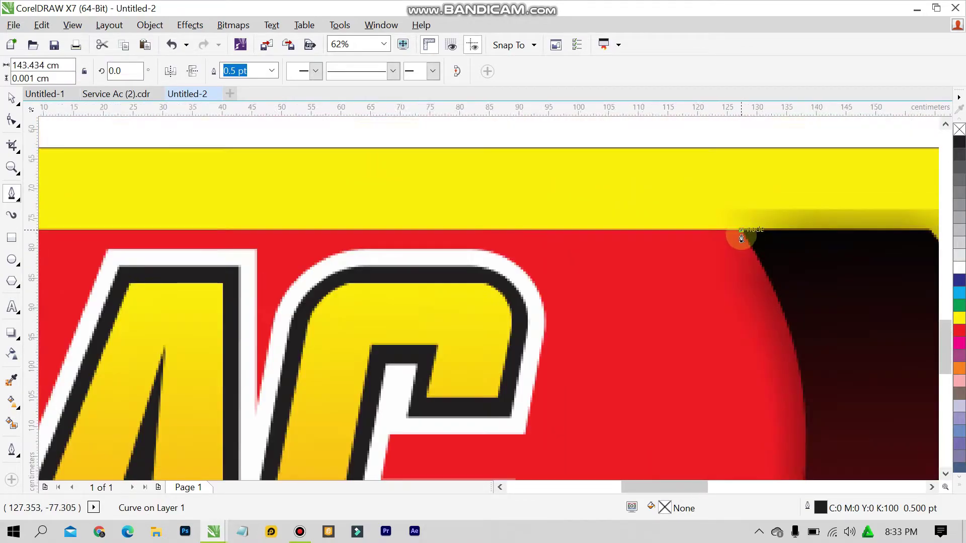
{"action": "scroll", "coordinate": [741, 239], "scroll_direction": "down", "scroll_amount": 3}
{"action": "scroll", "coordinate": [739, 242], "scroll_direction": "up", "scroll_amount": 2}
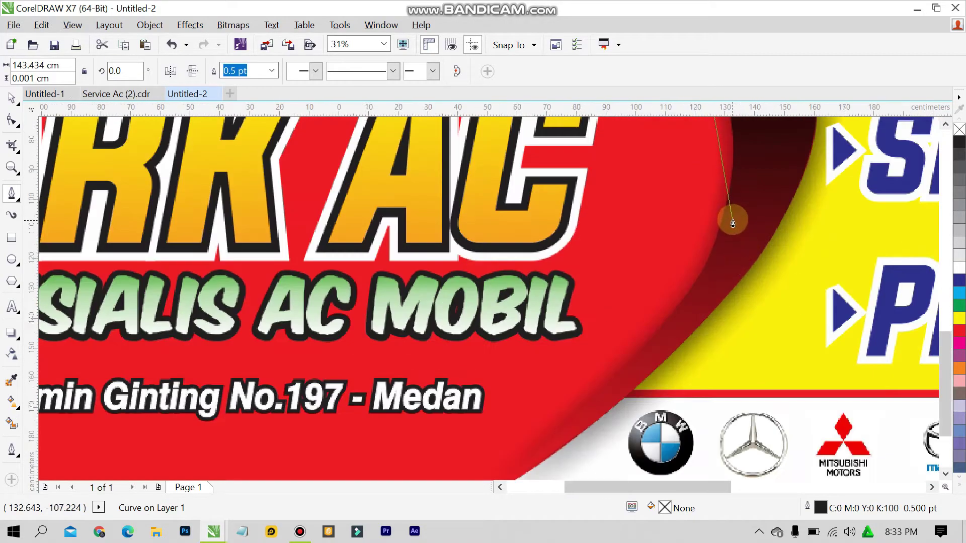
{"action": "scroll", "coordinate": [733, 223], "scroll_direction": "down", "scroll_amount": 3}
{"action": "scroll", "coordinate": [755, 216], "scroll_direction": "up", "scroll_amount": 3}
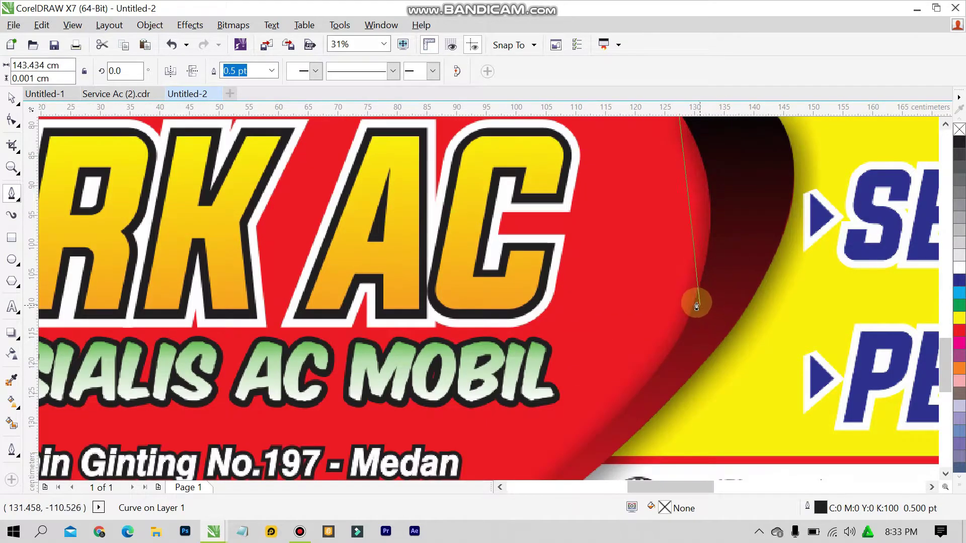
{"action": "scroll", "coordinate": [696, 297], "scroll_direction": "down", "scroll_amount": 2}
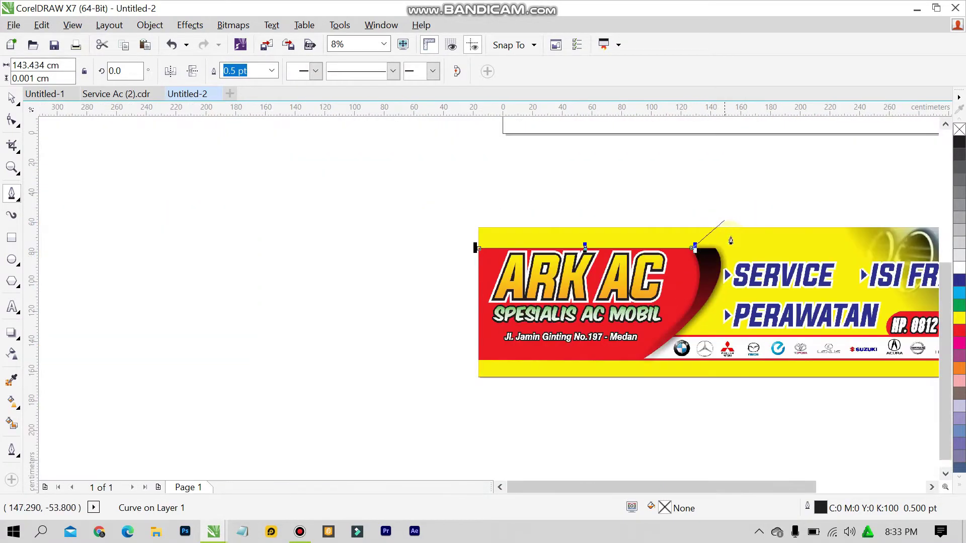
{"action": "scroll", "coordinate": [704, 261], "scroll_direction": "up", "scroll_amount": 2}
{"action": "scroll", "coordinate": [682, 269], "scroll_direction": "up", "scroll_amount": 4}
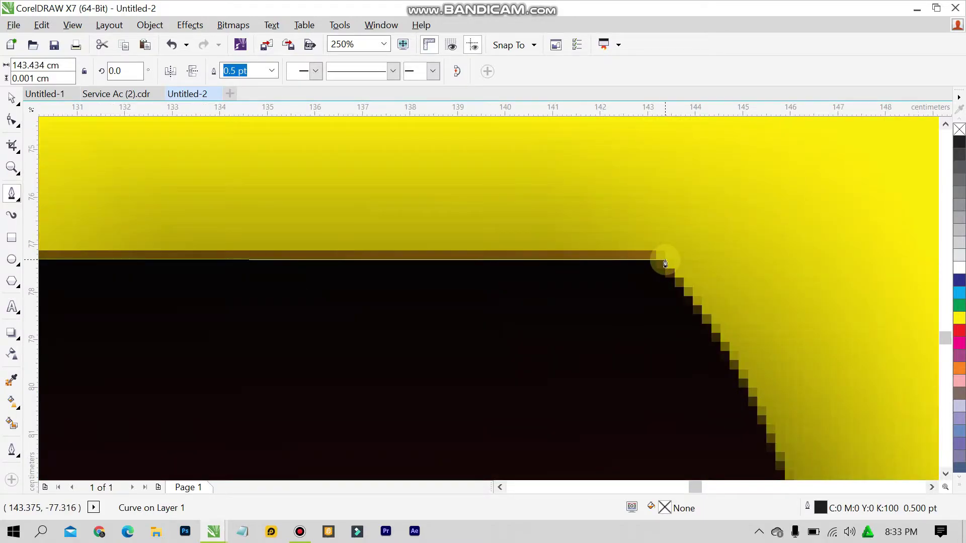
{"action": "left_click", "coordinate": [664, 264]}
{"action": "scroll", "coordinate": [662, 272], "scroll_direction": "down", "scroll_amount": 4}
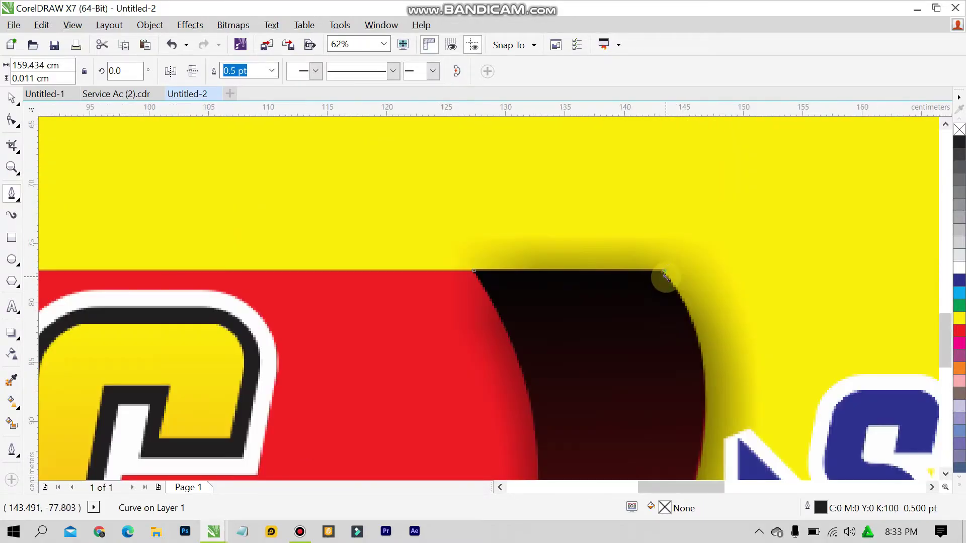
Step: Try to trace the dark band's outer edge with curved Pen segments, and undo back to the straight path
{"action": "scroll", "coordinate": [664, 316], "scroll_direction": "up", "scroll_amount": 2}
{"action": "mouse_move", "coordinate": [607, 336]}
{"action": "left_mouse_down"}
{"action": "mouse_move", "coordinate": [550, 429]}
{"action": "mouse_move", "coordinate": [570, 378]}
{"action": "mouse_move", "coordinate": [626, 320]}
{"action": "mouse_move", "coordinate": [624, 297]}
{"action": "mouse_move", "coordinate": [610, 316]}
{"action": "left_mouse_up"}
{"action": "scroll", "coordinate": [603, 346], "scroll_direction": "up", "scroll_amount": 3}
{"action": "scroll", "coordinate": [570, 378], "scroll_direction": "down", "scroll_amount": 2}
{"action": "scroll", "coordinate": [570, 379], "scroll_direction": "down", "scroll_amount": 2}
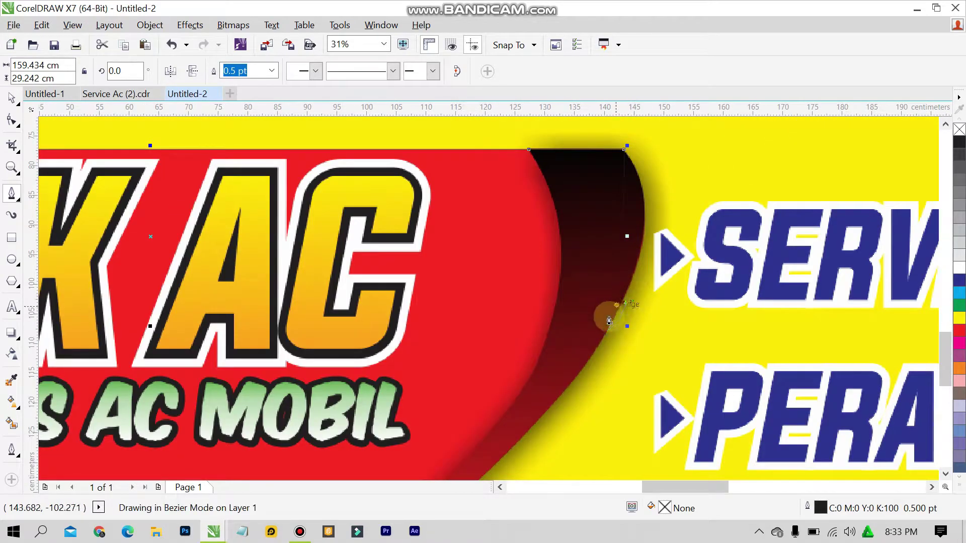
{"action": "key", "text": "Escape"}
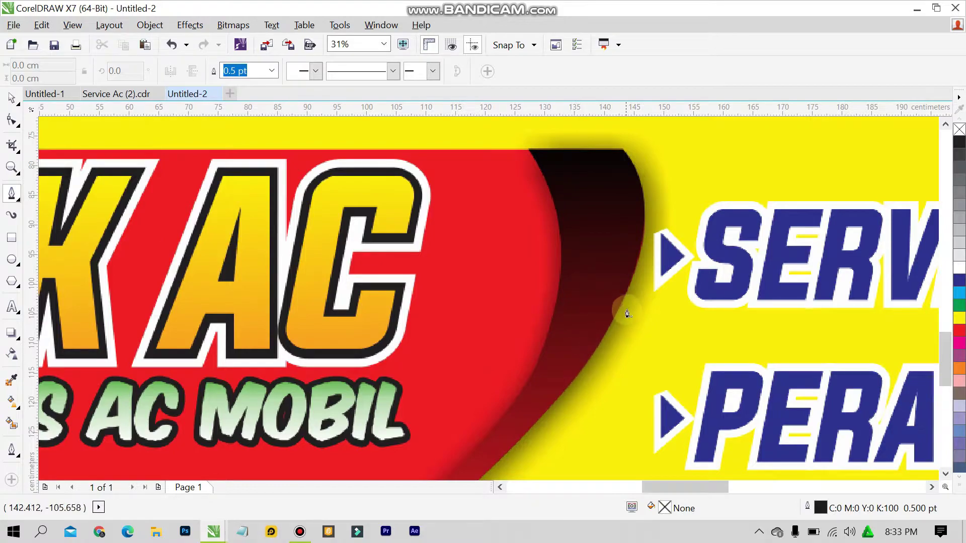
{"action": "left_click", "coordinate": [632, 195]}
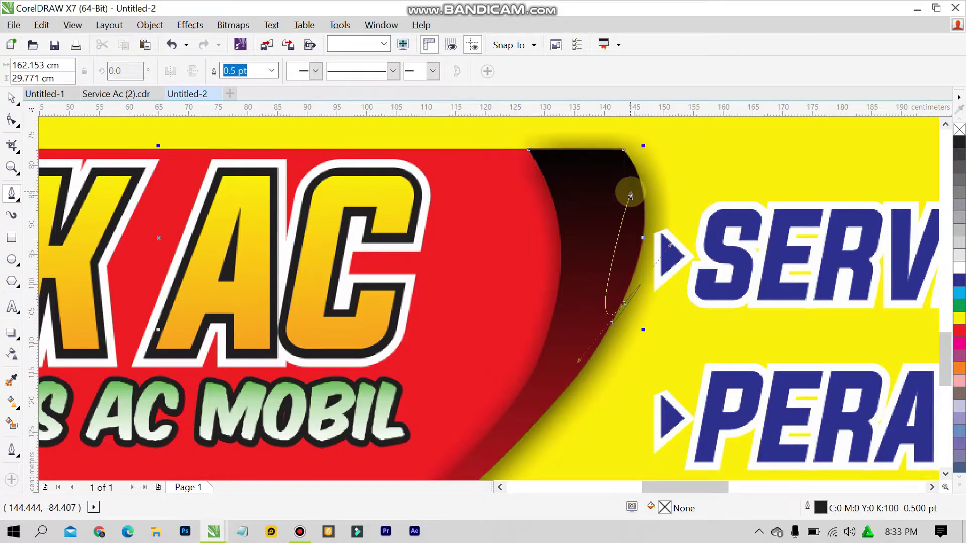
{"action": "left_click_drag", "start_coordinate": [625, 303], "coordinate": [651, 336]}
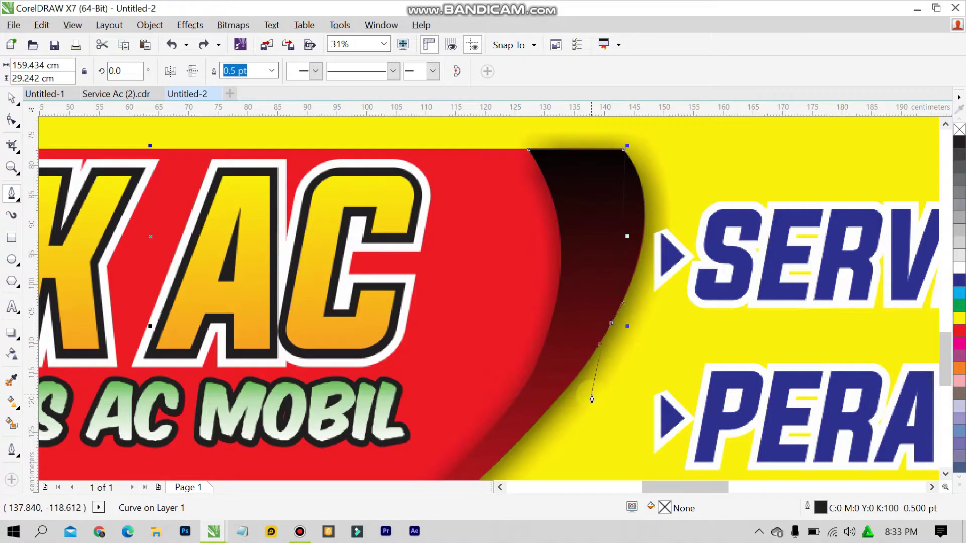
{"action": "left_click", "coordinate": [621, 300]}
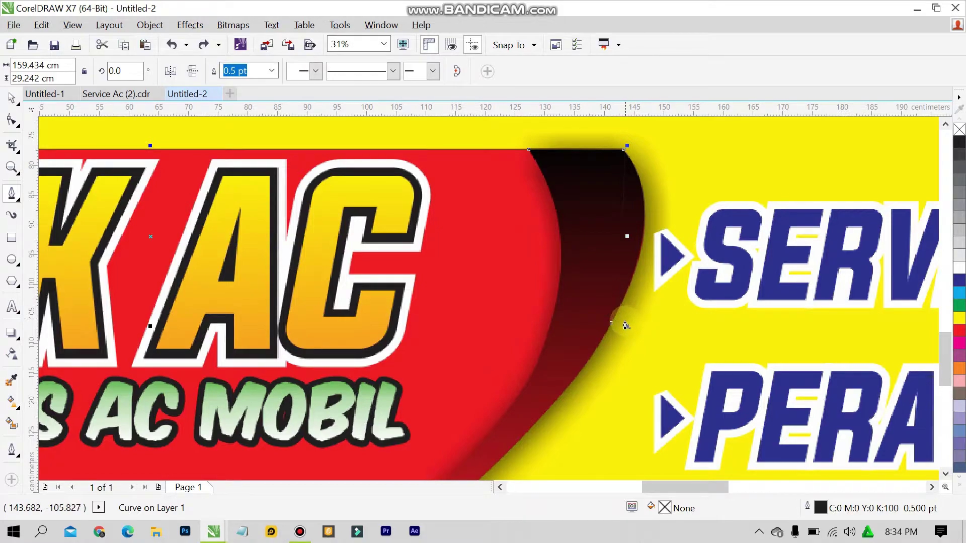
{"action": "left_click", "coordinate": [616, 323]}
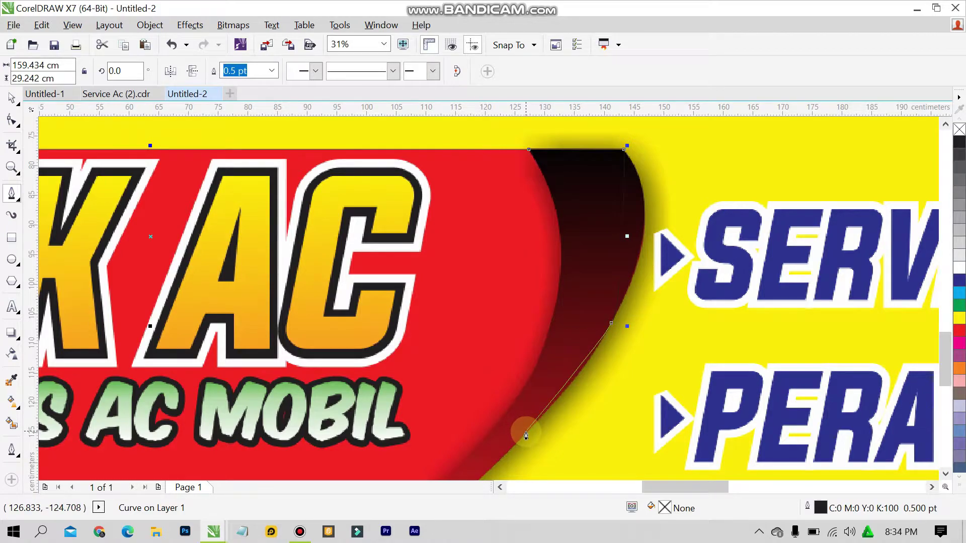
{"action": "left_click_drag", "start_coordinate": [526, 436], "coordinate": [492, 452]}
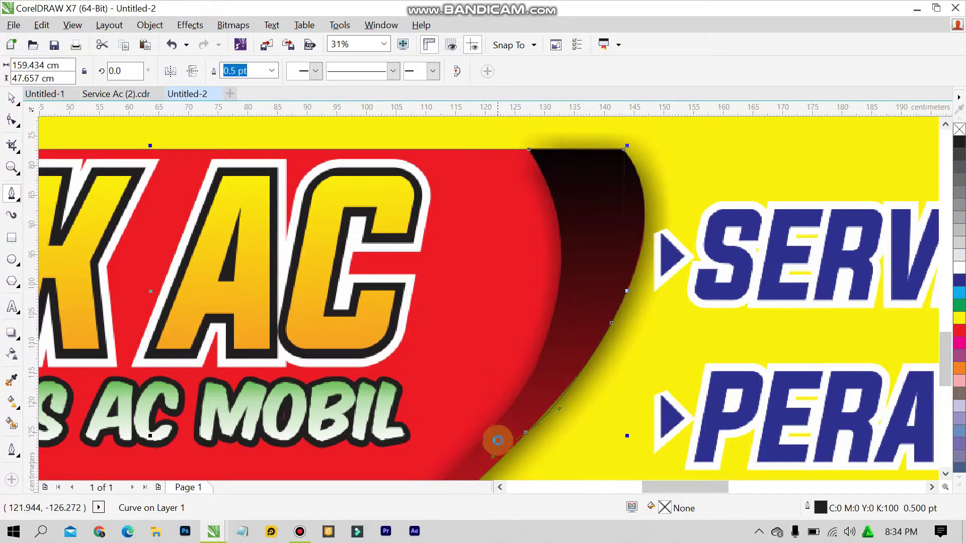
{"action": "key", "text": "ctrl+z"}
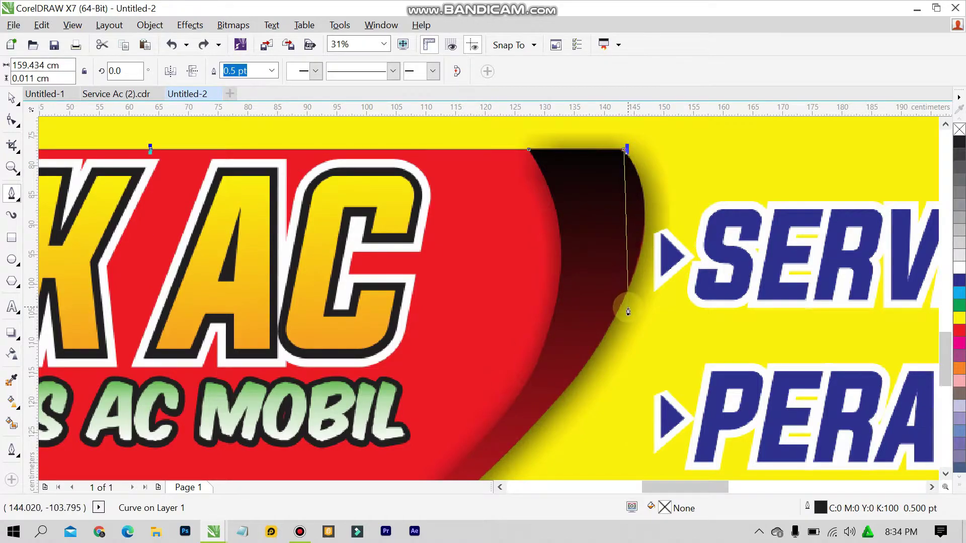
Step: Trace the dark band's outer edge downward with curved Pen segments, bringing the path to about 163 × 46 cm overall
{"action": "left_click_drag", "start_coordinate": [625, 295], "coordinate": [581, 384]}
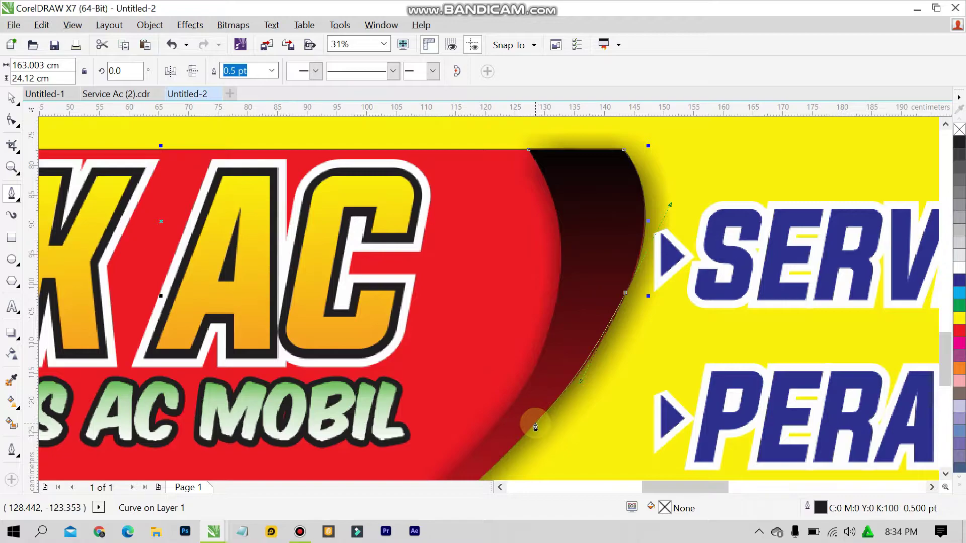
{"action": "left_click_drag", "start_coordinate": [535, 427], "coordinate": [510, 452]}
{"action": "scroll", "coordinate": [510, 451], "scroll_direction": "down", "scroll_amount": 2}
{"action": "scroll", "coordinate": [775, 453], "scroll_direction": "up", "scroll_amount": 4}
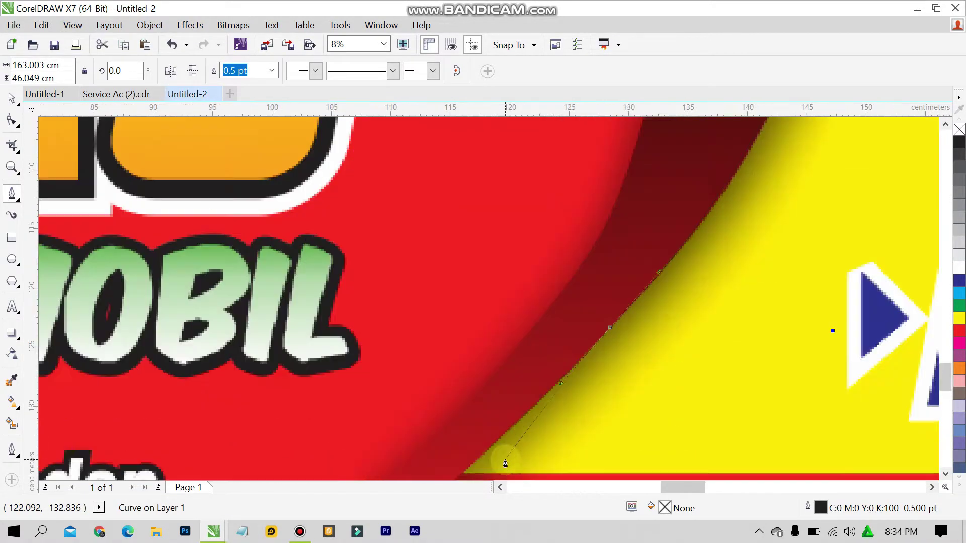
{"action": "left_click", "coordinate": [945, 473]}
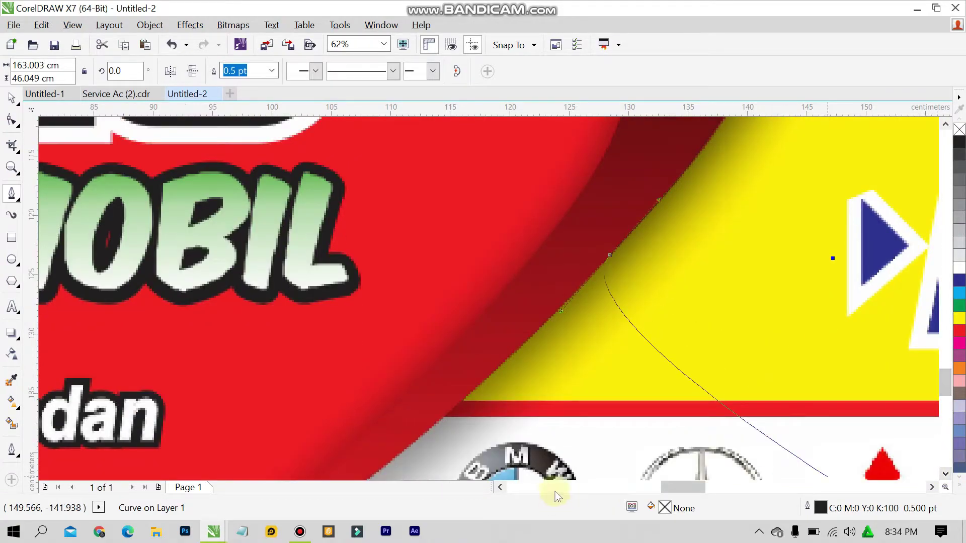
{"action": "scroll", "coordinate": [383, 391], "scroll_direction": "down", "scroll_amount": 2}
{"action": "scroll", "coordinate": [383, 391], "scroll_direction": "up", "scroll_amount": 3}
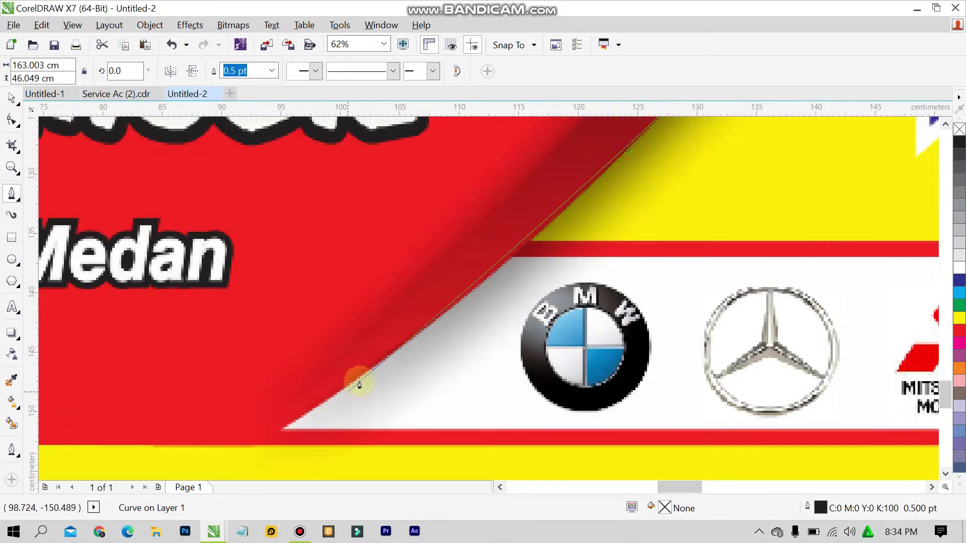
Step: Try to continue the curved Pen path along the band's lower edge to the pointed tip, and undo the added segments
{"action": "left_click_drag", "start_coordinate": [432, 320], "coordinate": [405, 341]}
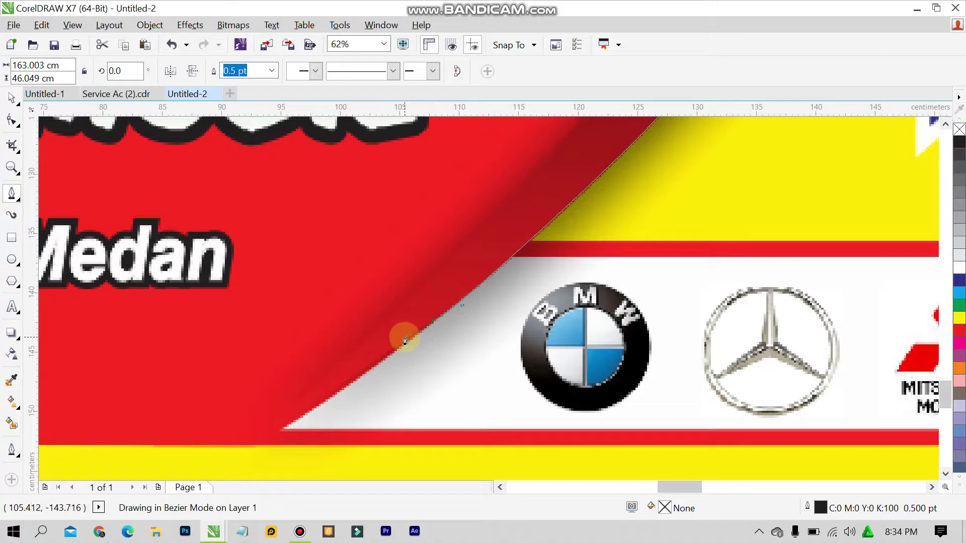
{"action": "left_click", "coordinate": [281, 433]}
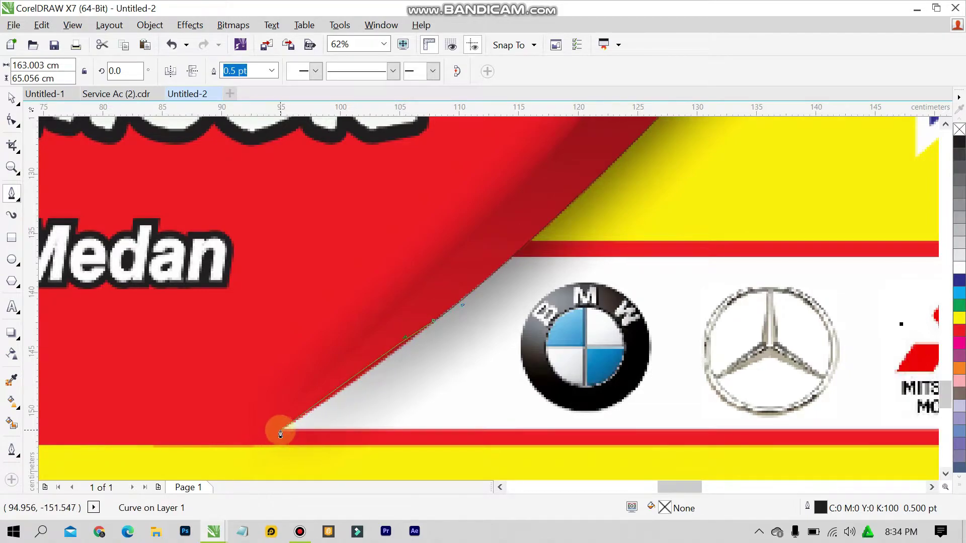
{"action": "left_click_drag", "start_coordinate": [282, 434], "coordinate": [384, 385]}
{"action": "key", "text": "ctrl+z"}
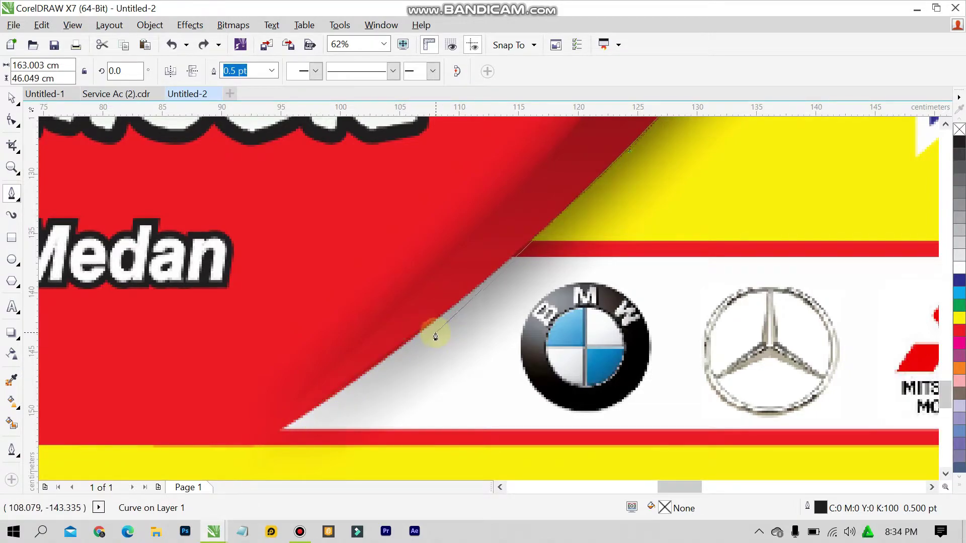
{"action": "left_click", "coordinate": [426, 336]}
{"action": "left_click_drag", "start_coordinate": [423, 331], "coordinate": [350, 385]}
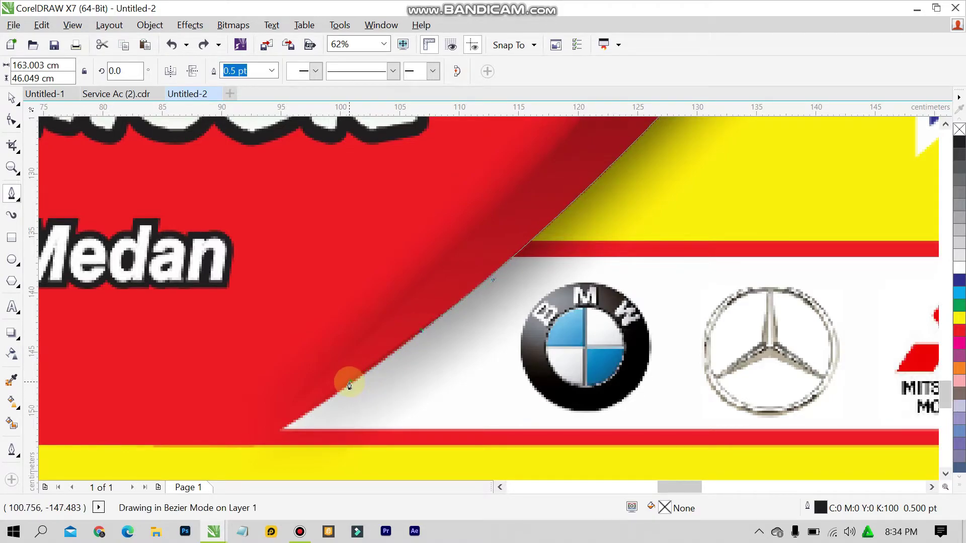
{"action": "left_click", "coordinate": [289, 430]}
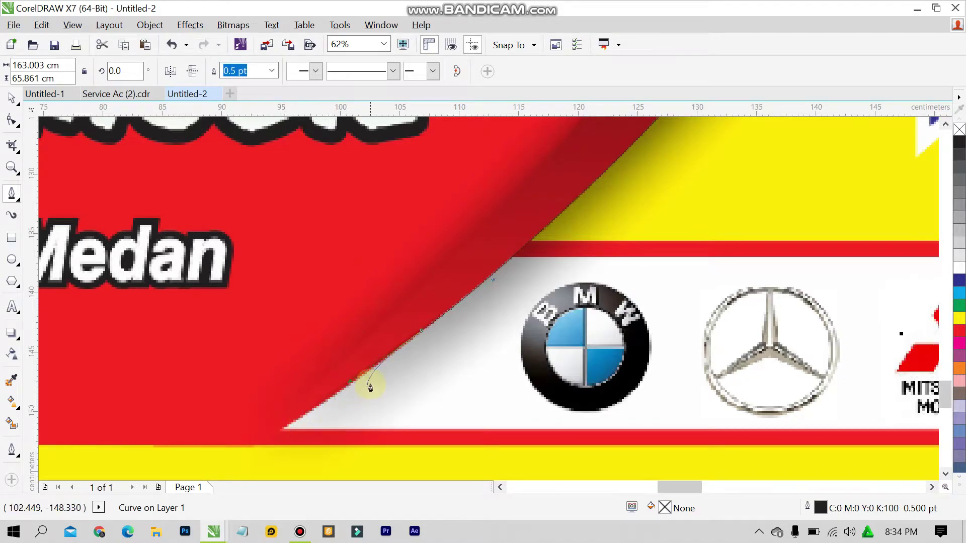
{"action": "scroll", "coordinate": [353, 390], "scroll_direction": "up", "scroll_amount": 3}
Step: Continue the Pen path with curved segments along the band's lower edge to its pointed tip, making it about 74 cm tall overall
{"action": "mouse_move", "coordinate": [281, 400]}
{"action": "left_mouse_down"}
{"action": "mouse_move", "coordinate": [195, 485]}
{"action": "mouse_move", "coordinate": [323, 371]}
{"action": "mouse_move", "coordinate": [345, 377]}
{"action": "mouse_move", "coordinate": [370, 356]}
{"action": "mouse_move", "coordinate": [369, 346]}
{"action": "mouse_move", "coordinate": [360, 352]}
{"action": "left_mouse_up"}
{"action": "scroll", "coordinate": [237, 441], "scroll_direction": "down", "scroll_amount": 2}
{"action": "scroll", "coordinate": [209, 472], "scroll_direction": "down", "scroll_amount": 1}
{"action": "scroll", "coordinate": [208, 473], "scroll_direction": "up", "scroll_amount": 1}
{"action": "scroll", "coordinate": [210, 473], "scroll_direction": "down", "scroll_amount": 1}
{"action": "scroll", "coordinate": [323, 370], "scroll_direction": "down", "scroll_amount": 1}
{"action": "scroll", "coordinate": [345, 378], "scroll_direction": "up", "scroll_amount": 1}
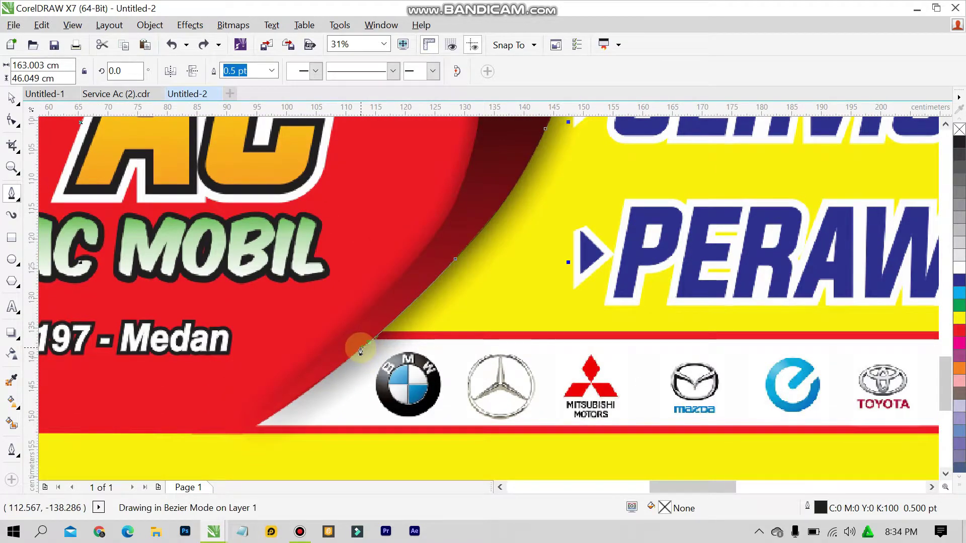
{"action": "left_click", "coordinate": [256, 432]}
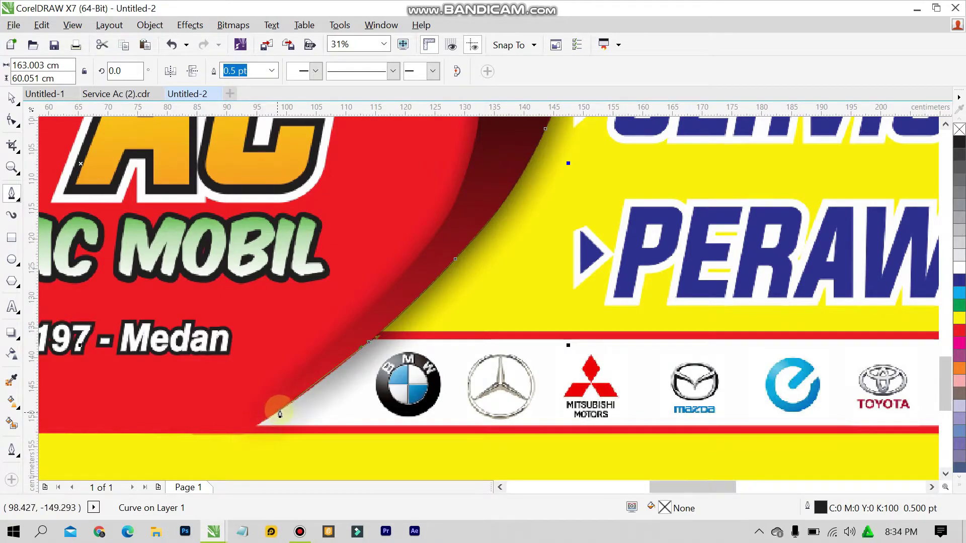
{"action": "left_click_drag", "start_coordinate": [293, 406], "coordinate": [277, 415]}
{"action": "scroll", "coordinate": [277, 416], "scroll_direction": "up", "scroll_amount": 2}
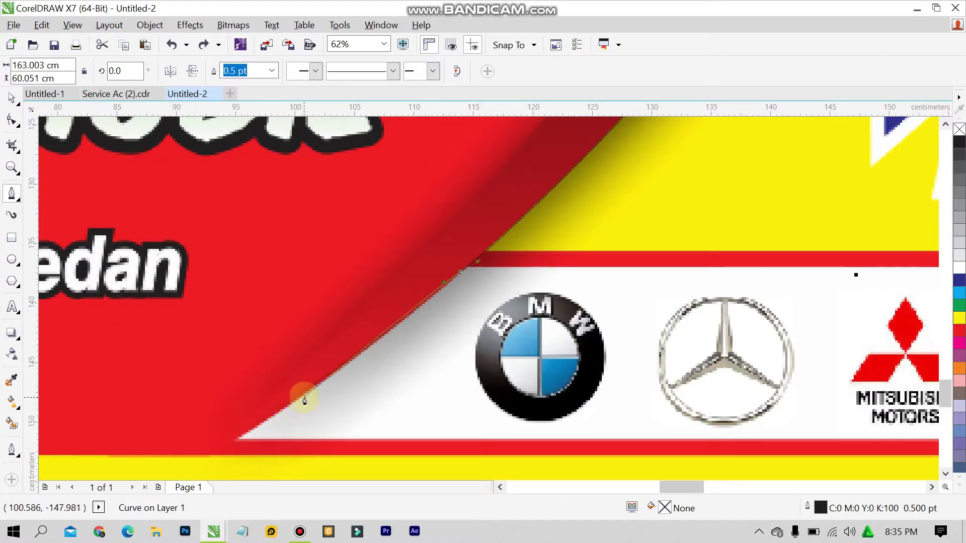
{"action": "mouse_move", "coordinate": [310, 396]}
{"action": "left_mouse_down"}
{"action": "mouse_move", "coordinate": [278, 403]}
{"action": "mouse_move", "coordinate": [270, 421]}
{"action": "mouse_move", "coordinate": [238, 439]}
{"action": "left_mouse_up"}
{"action": "left_click", "coordinate": [238, 442]}
{"action": "scroll", "coordinate": [260, 417], "scroll_direction": "down", "scroll_amount": 4}
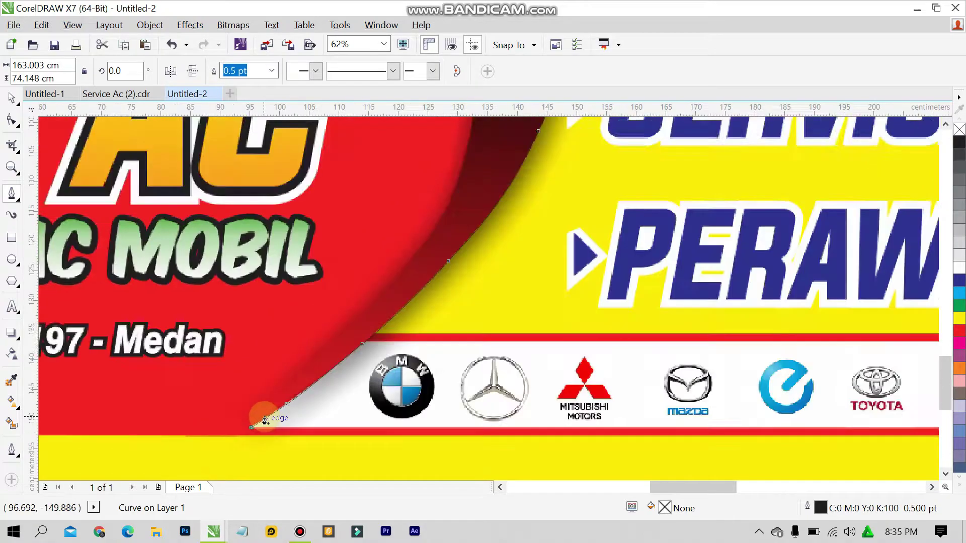
Step: Run the Pen path along the red area's lower edge to the banner's left edge and close it, about 163 × 75 cm overall
{"action": "scroll", "coordinate": [308, 388], "scroll_direction": "down", "scroll_amount": 2}
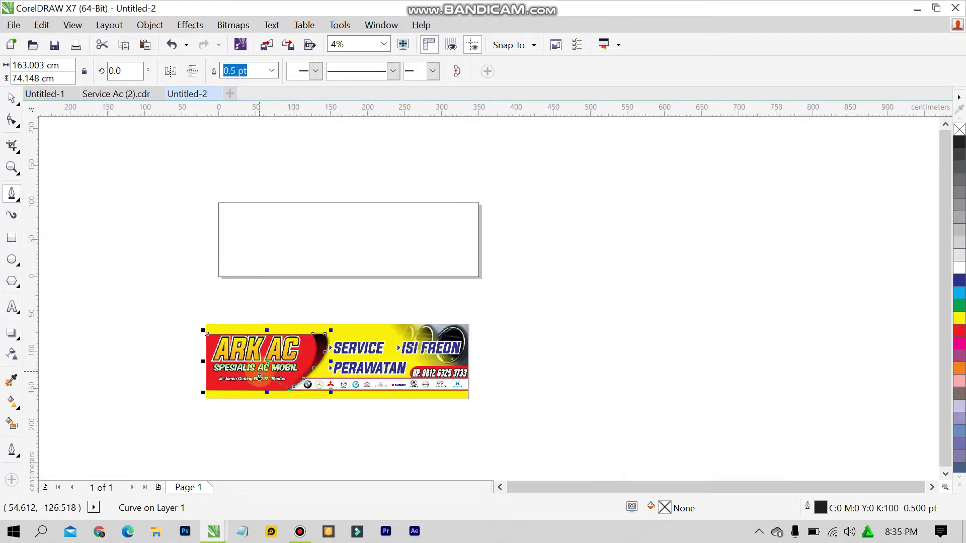
{"action": "scroll", "coordinate": [204, 410], "scroll_direction": "up", "scroll_amount": 1}
{"action": "scroll", "coordinate": [192, 398], "scroll_direction": "up", "scroll_amount": 2}
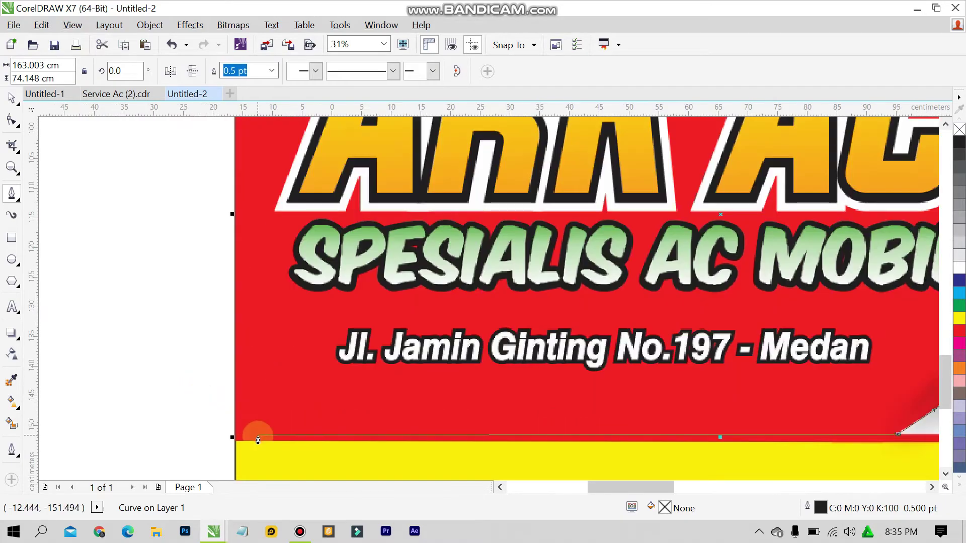
{"action": "left_click", "coordinate": [234, 440]}
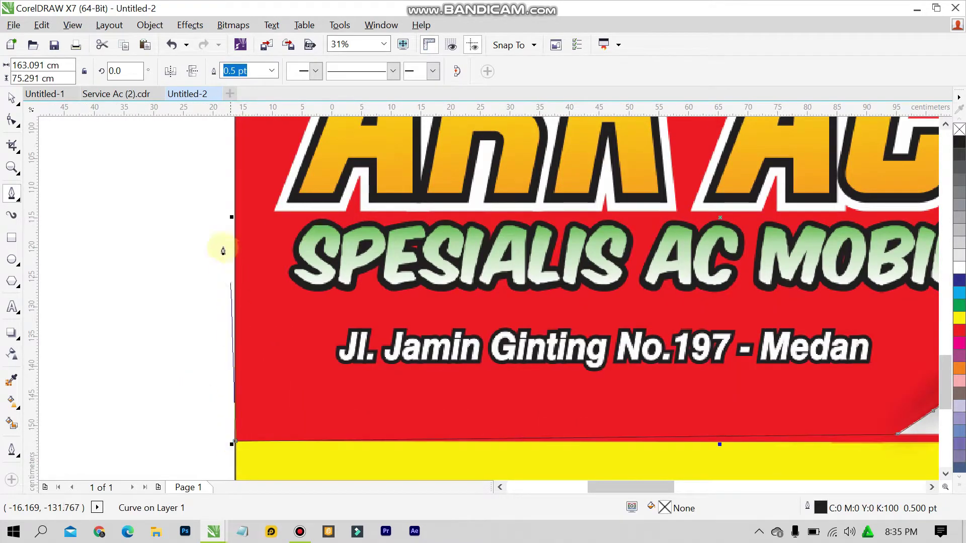
{"action": "scroll", "coordinate": [242, 190], "scroll_direction": "down", "scroll_amount": 2}
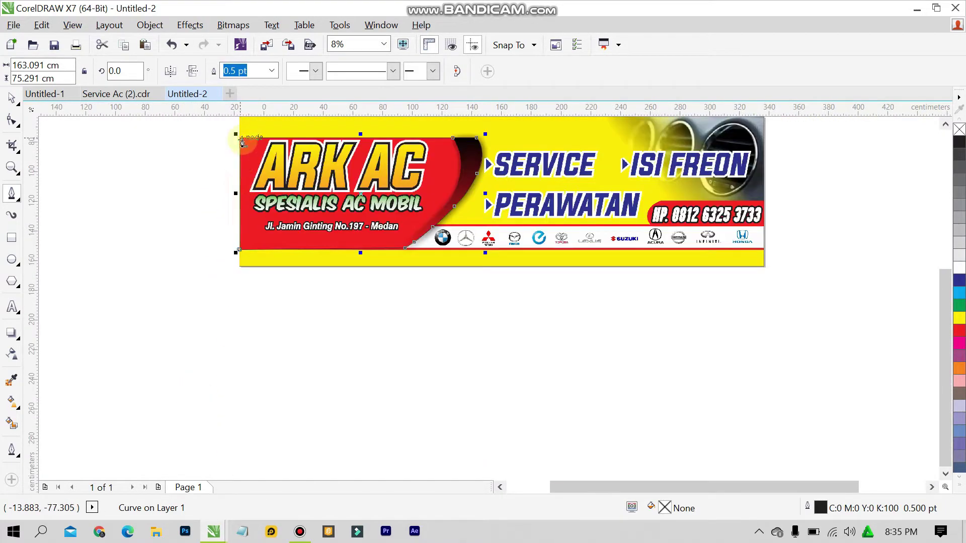
{"action": "scroll", "coordinate": [240, 143], "scroll_direction": "up", "scroll_amount": 3}
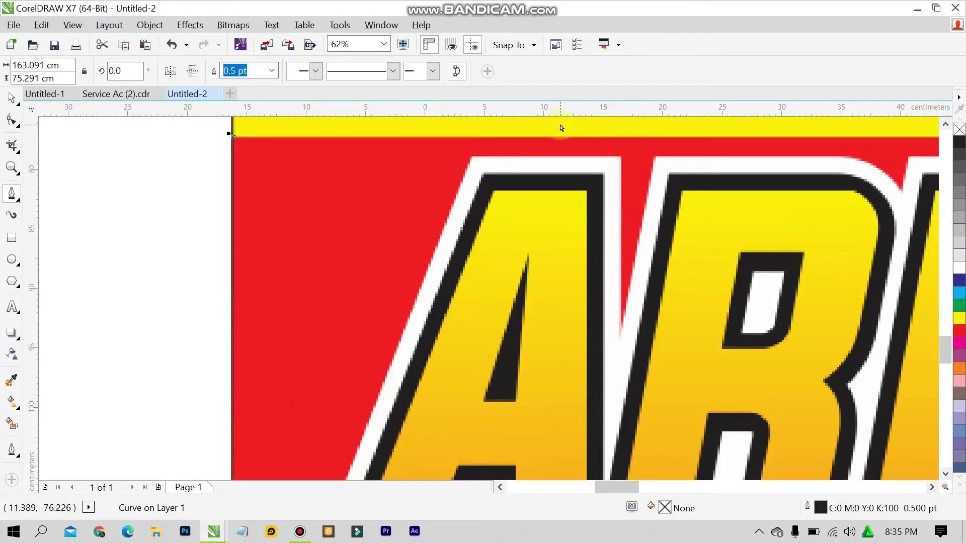
Step: Move the closed traced outline to the left so that most of it lies outside the reference banner
{"action": "scroll", "coordinate": [537, 192], "scroll_direction": "down", "scroll_amount": 2}
{"action": "left_click_drag", "start_coordinate": [503, 246], "coordinate": [47, 211]}
{"action": "scroll", "coordinate": [155, 224], "scroll_direction": "down", "scroll_amount": 1}
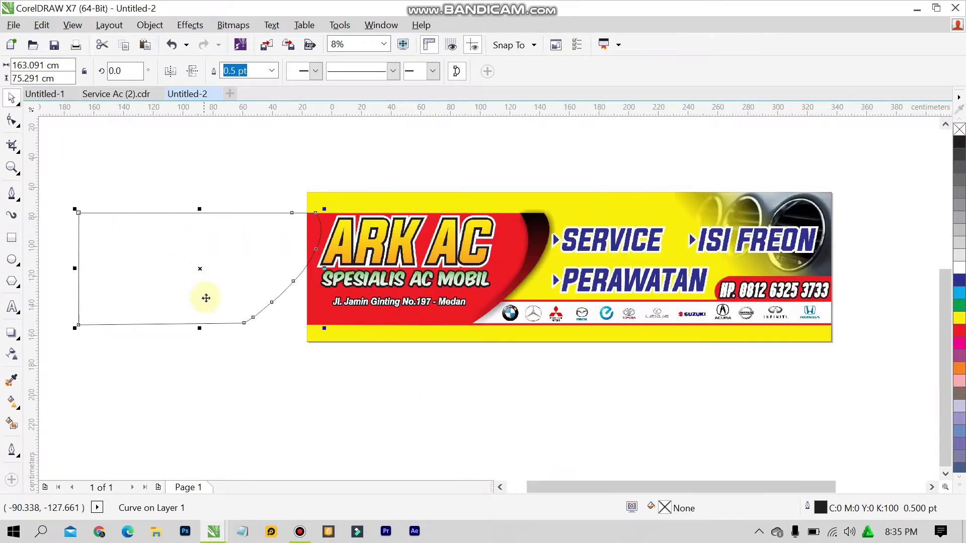
{"action": "scroll", "coordinate": [229, 338], "scroll_direction": "up", "scroll_amount": 1}
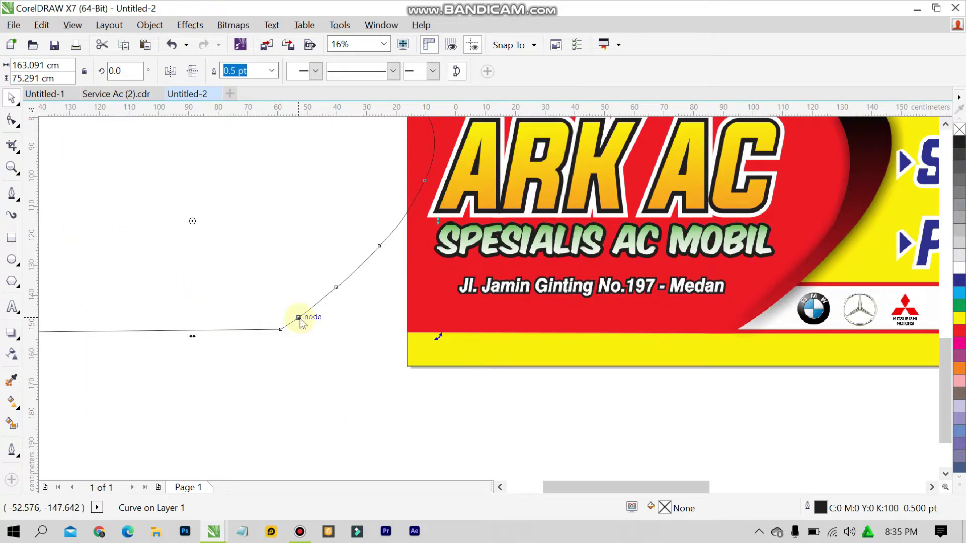
{"action": "double_click", "coordinate": [300, 319]}
{"action": "key", "text": "ctrl+z"}
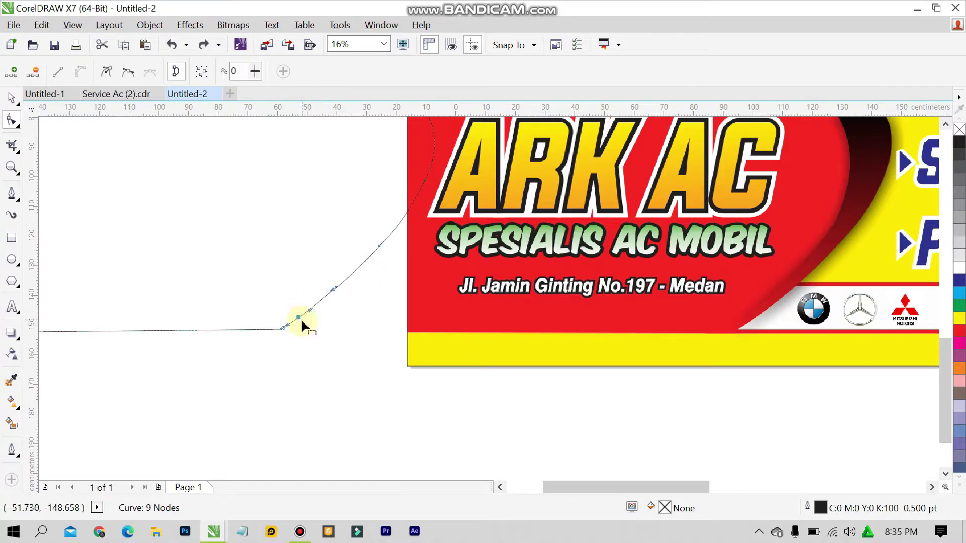
{"action": "key", "text": "space"}
{"action": "left_click", "coordinate": [304, 327]}
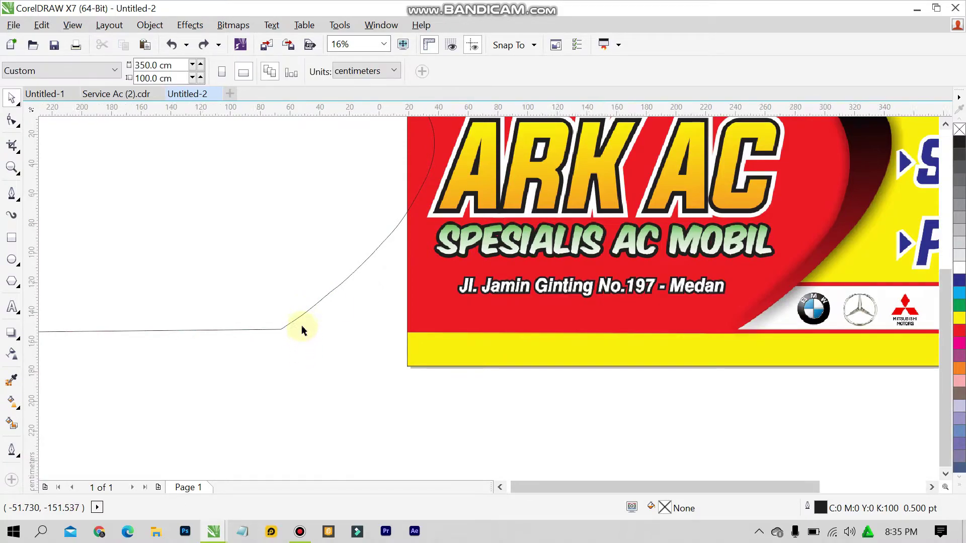
Step: Give the traced shape a red fill and outline, C:0 M:100 Y:100 K:0
{"action": "left_click", "coordinate": [301, 320]}
{"action": "scroll", "coordinate": [300, 316], "scroll_direction": "down", "scroll_amount": 2}
{"action": "scroll", "coordinate": [264, 305], "scroll_direction": "up", "scroll_amount": 1}
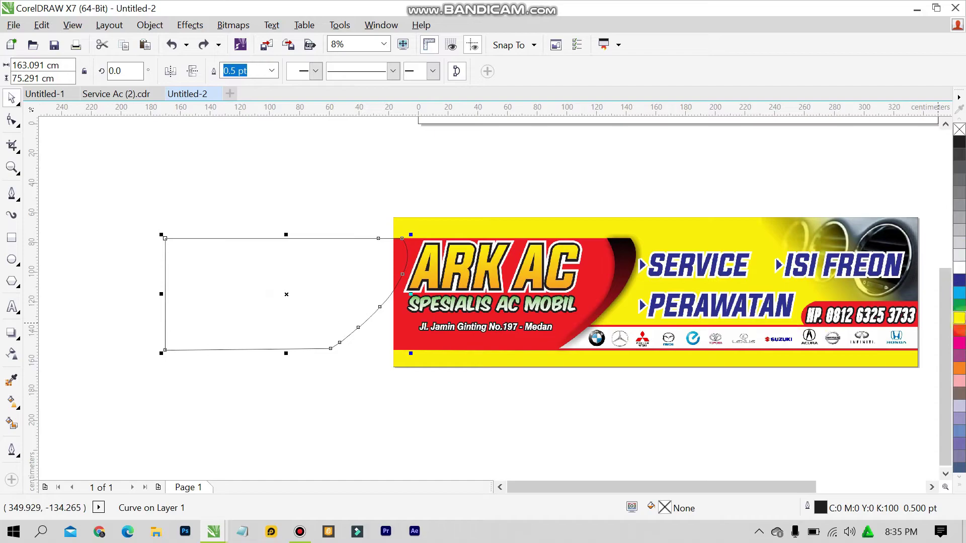
{"action": "left_click", "coordinate": [960, 330]}
{"action": "left_click", "coordinate": [588, 436]}
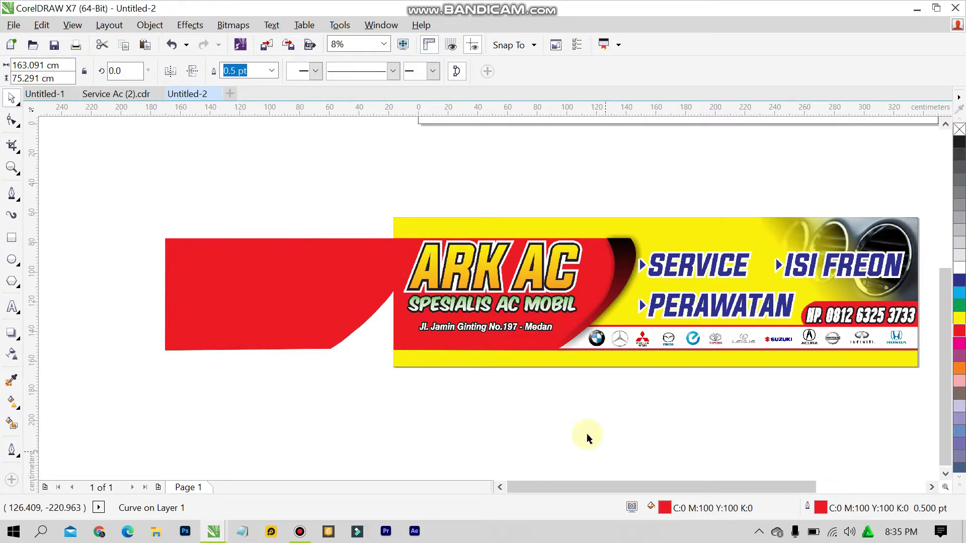
Step: Move the red shape farther left until it is completely clear of the reference banner
{"action": "left_click", "coordinate": [273, 281]}
{"action": "left_click_drag", "start_coordinate": [273, 283], "coordinate": [240, 282]}
{"action": "left_click", "coordinate": [313, 387]}
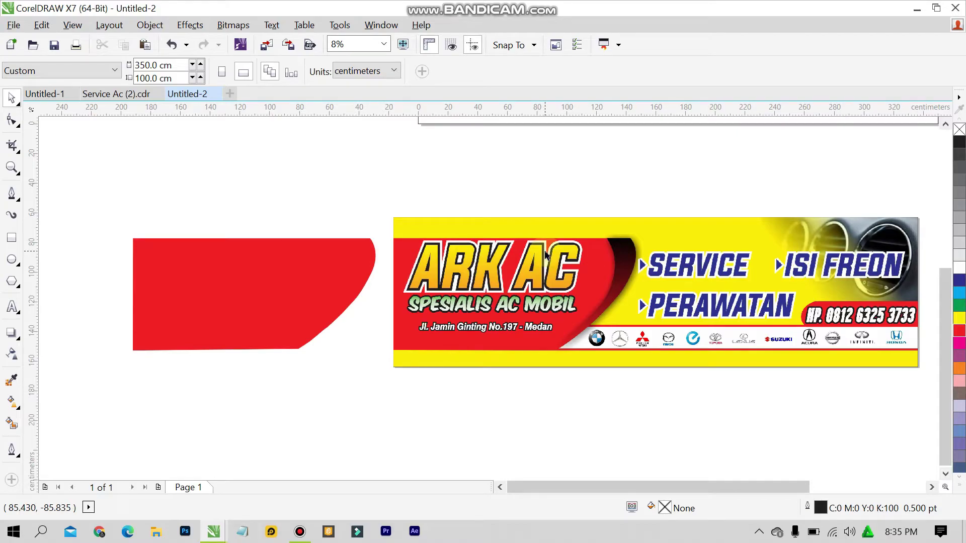
Step: Start a Pen path at the dark band's upper inner corner and curve it down the inner edge, about 5.5 × 20.6 cm
{"action": "left_click", "coordinate": [233, 267]}
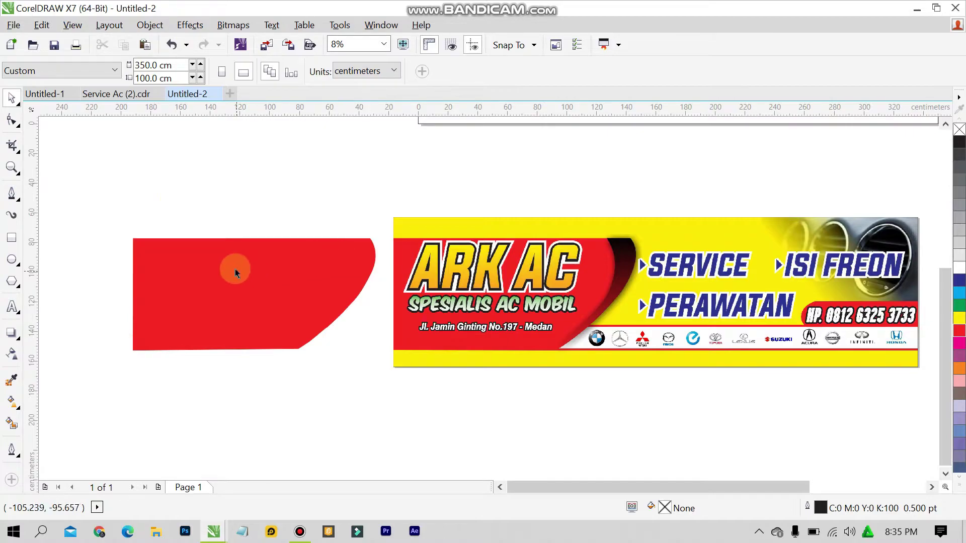
{"action": "left_click", "coordinate": [11, 195]}
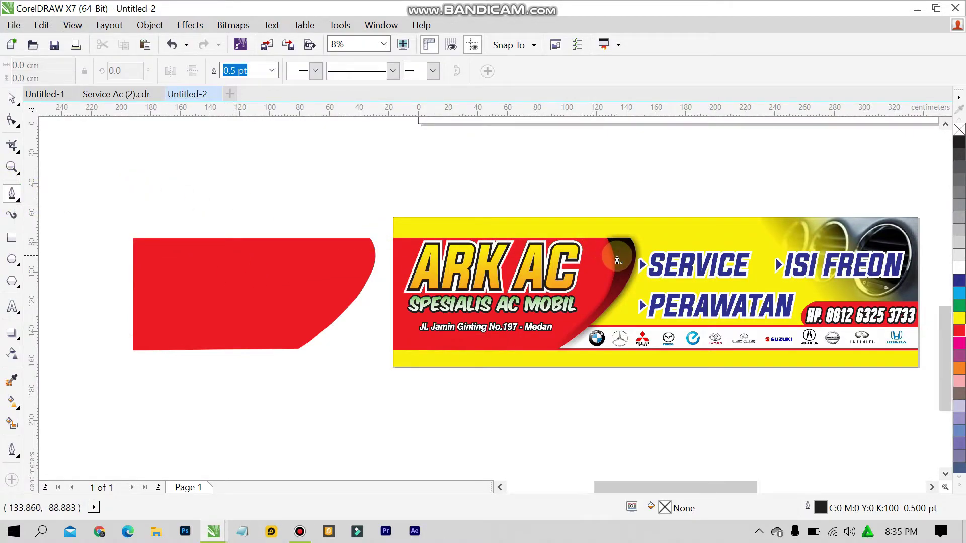
{"action": "scroll", "coordinate": [603, 246], "scroll_direction": "up", "scroll_amount": 4}
{"action": "scroll", "coordinate": [602, 209], "scroll_direction": "up", "scroll_amount": 2}
{"action": "scroll", "coordinate": [563, 164], "scroll_direction": "up", "scroll_amount": 7}
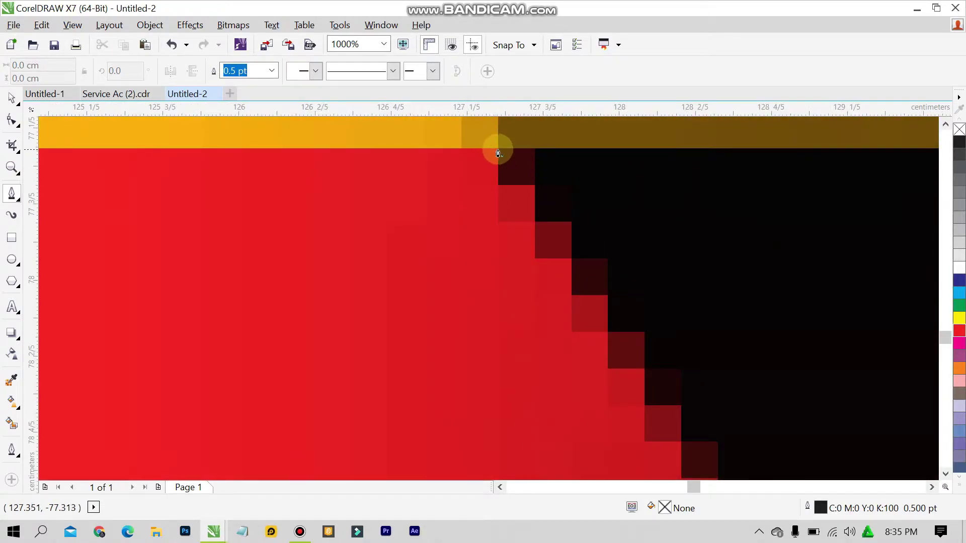
{"action": "left_click", "coordinate": [498, 152]}
{"action": "scroll", "coordinate": [498, 152], "scroll_direction": "down", "scroll_amount": 8}
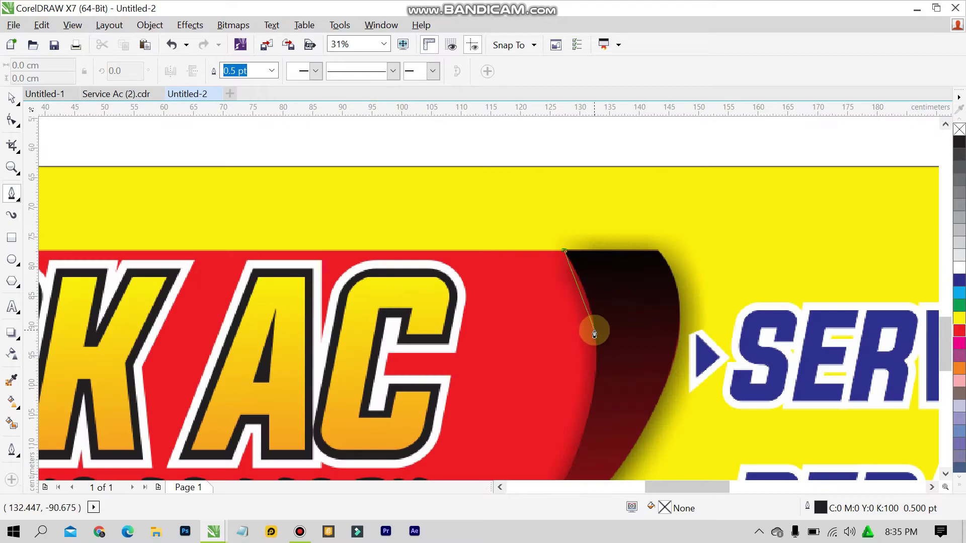
{"action": "scroll", "coordinate": [596, 374], "scroll_direction": "up", "scroll_amount": 2}
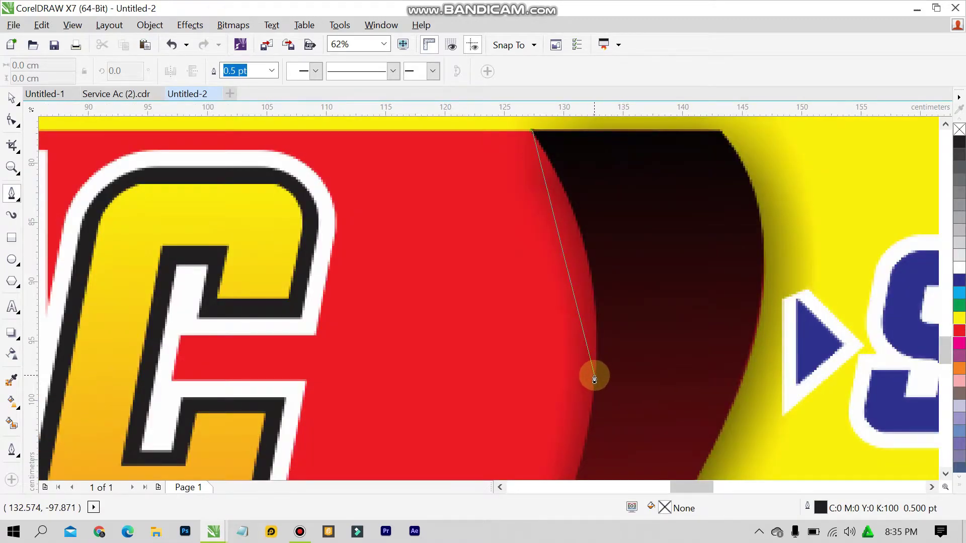
{"action": "left_click_drag", "start_coordinate": [594, 376], "coordinate": [602, 334]}
{"action": "scroll", "coordinate": [602, 325], "scroll_direction": "down", "scroll_amount": 3}
{"action": "scroll", "coordinate": [602, 310], "scroll_direction": "up", "scroll_amount": 3}
{"action": "scroll", "coordinate": [600, 355], "scroll_direction": "down", "scroll_amount": 3}
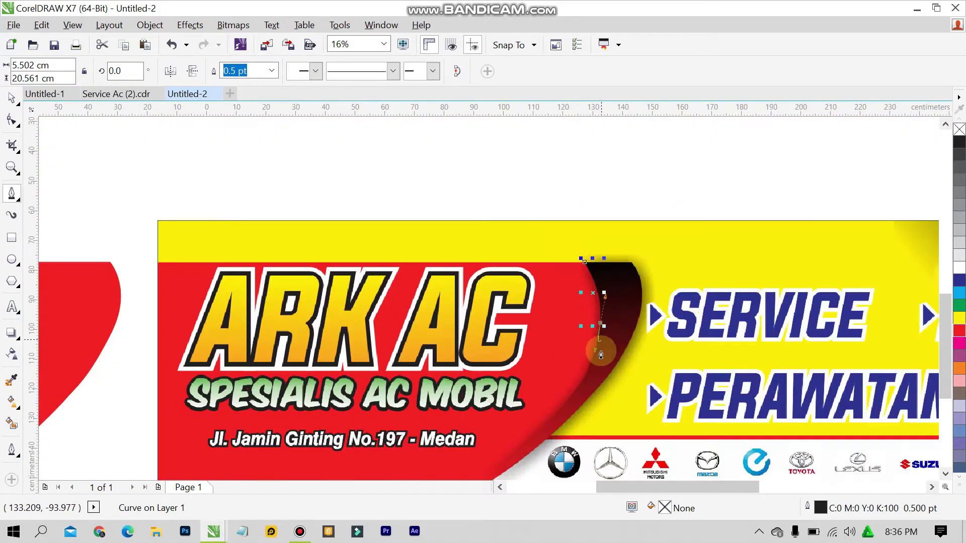
Step: Try extending the Pen path down the dark band's inner edge and undo the misplaced curve segments
{"action": "scroll", "coordinate": [558, 413], "scroll_direction": "up", "scroll_amount": 2}
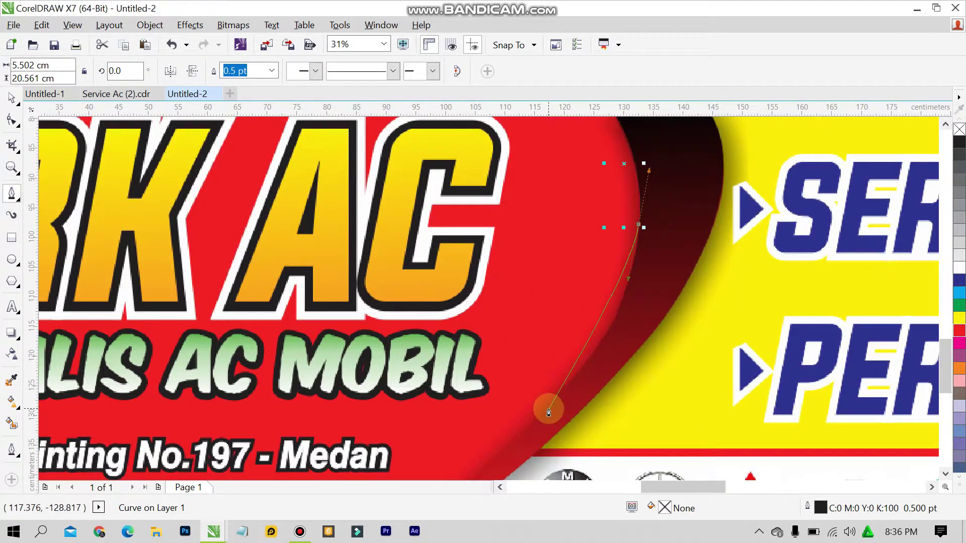
{"action": "left_click_drag", "start_coordinate": [549, 411], "coordinate": [474, 465]}
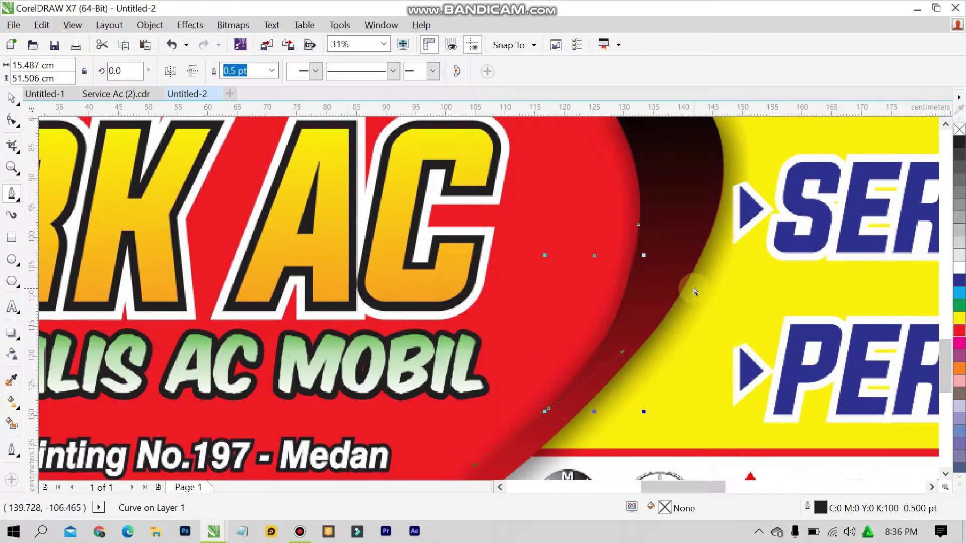
{"action": "key", "text": "ctrl+z"}
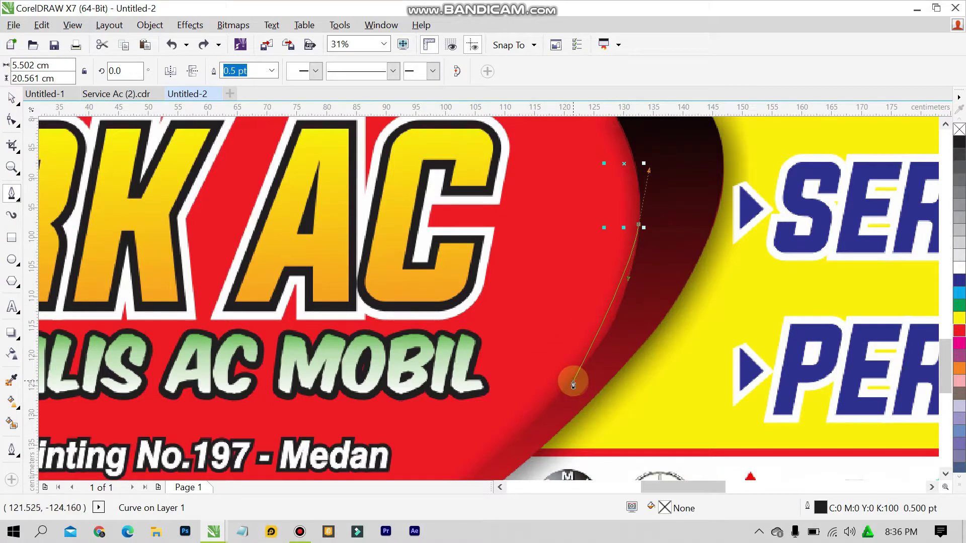
{"action": "left_click_drag", "start_coordinate": [572, 383], "coordinate": [525, 422]}
{"action": "scroll", "coordinate": [945, 477], "scroll_direction": "down", "scroll_amount": 3}
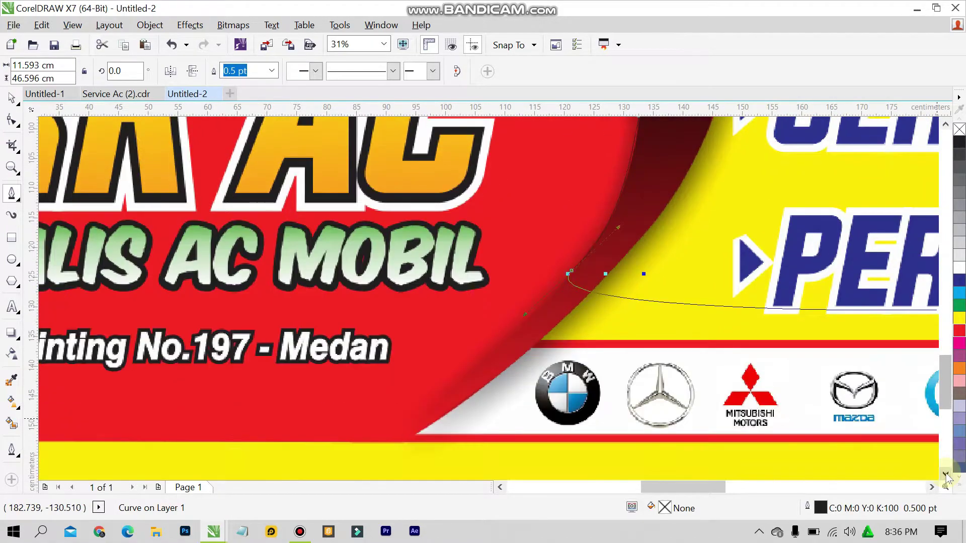
{"action": "left_click", "coordinate": [416, 385]}
{"action": "left_click_drag", "start_coordinate": [416, 385], "coordinate": [479, 339]}
{"action": "key", "text": "ctrl+z"}
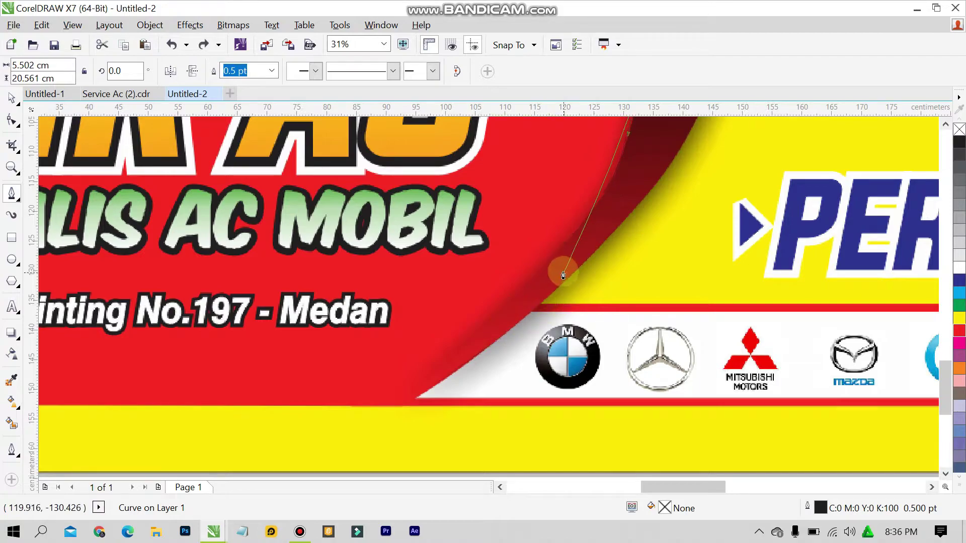
Step: Continue the path along the dark band's lower inner edge to its bottom tip, about 37.8 × 73.8 cm overall
{"action": "left_click_drag", "start_coordinate": [581, 228], "coordinate": [553, 243]}
{"action": "scroll", "coordinate": [554, 243], "scroll_direction": "down", "scroll_amount": 3}
{"action": "scroll", "coordinate": [554, 243], "scroll_direction": "up", "scroll_amount": 4}
{"action": "scroll", "coordinate": [554, 242], "scroll_direction": "down", "scroll_amount": 3}
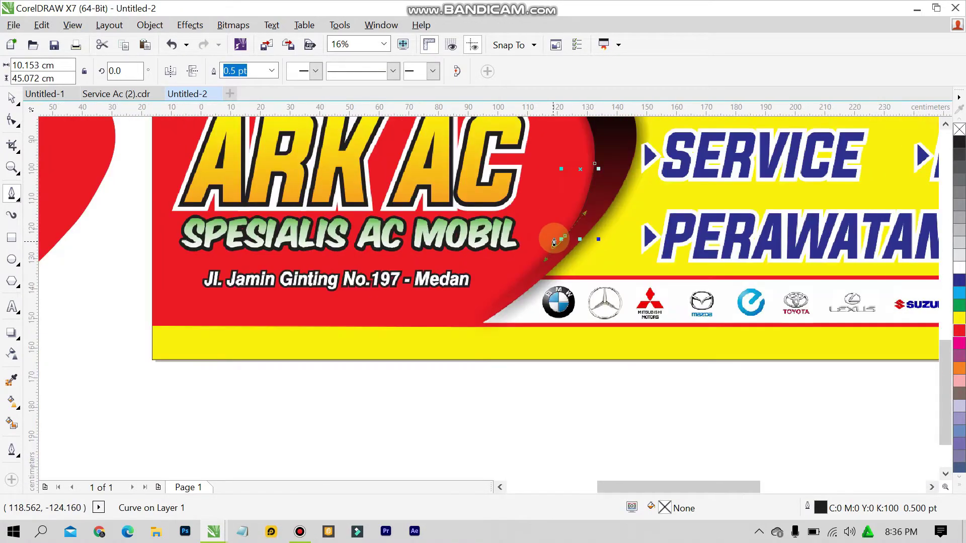
{"action": "scroll", "coordinate": [524, 276], "scroll_direction": "up", "scroll_amount": 1}
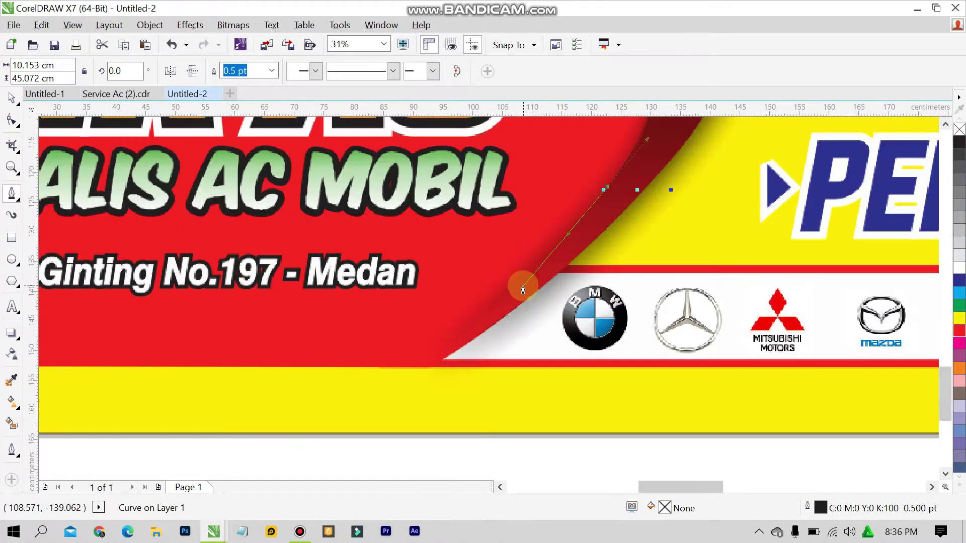
{"action": "left_click", "coordinate": [443, 361]}
Step: Curve the path from the bottom tip up the dark band's outer edge, widening it to about 51.8 cm
{"action": "left_click", "coordinate": [620, 221]}
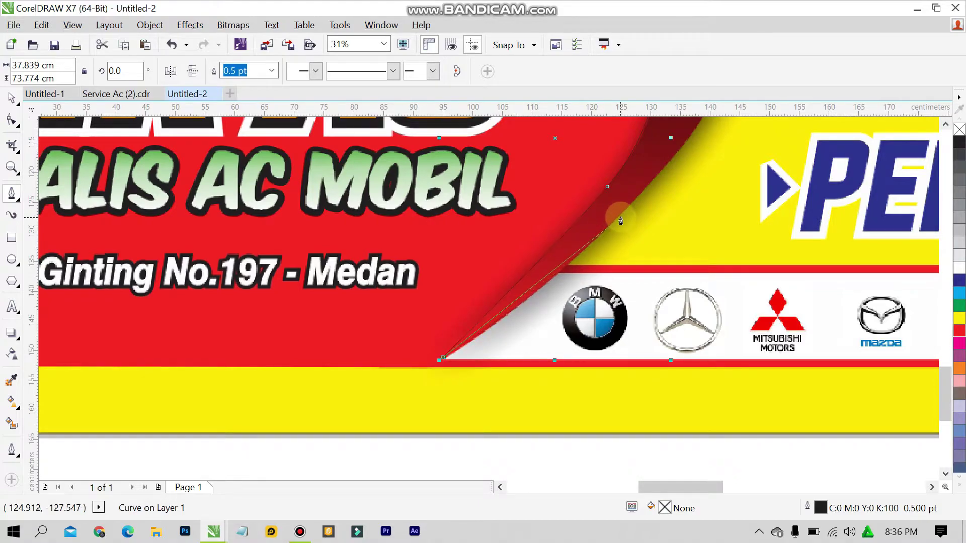
{"action": "mouse_move", "coordinate": [622, 215]}
{"action": "left_mouse_down"}
{"action": "mouse_move", "coordinate": [651, 173]}
{"action": "mouse_move", "coordinate": [712, 135]}
{"action": "mouse_move", "coordinate": [707, 118]}
{"action": "mouse_move", "coordinate": [722, 173]}
{"action": "left_mouse_up"}
{"action": "scroll", "coordinate": [722, 174], "scroll_direction": "down", "scroll_amount": 3}
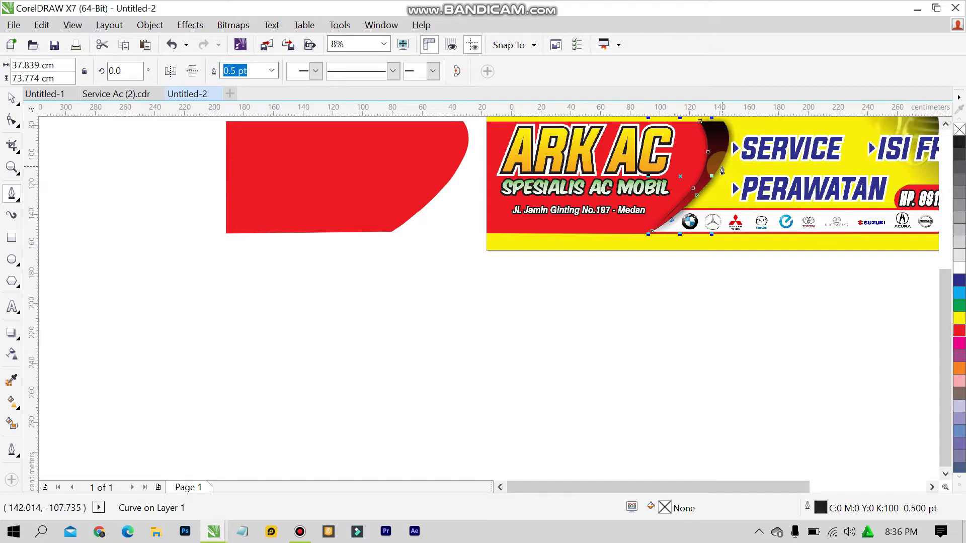
{"action": "scroll", "coordinate": [723, 171], "scroll_direction": "up", "scroll_amount": 3}
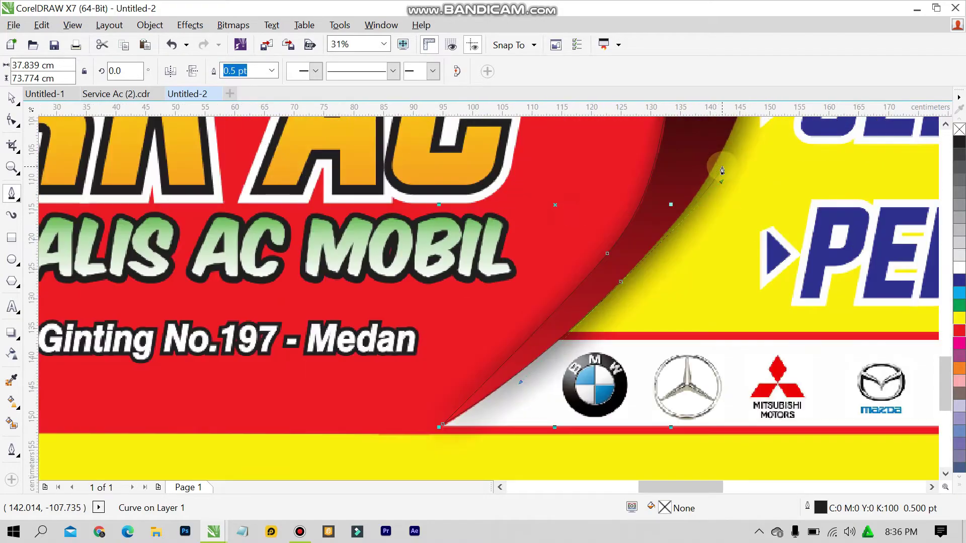
{"action": "left_click", "coordinate": [946, 126]}
{"action": "left_click", "coordinate": [947, 126]}
{"action": "left_click_drag", "start_coordinate": [744, 209], "coordinate": [755, 176]}
{"action": "left_click", "coordinate": [946, 125]}
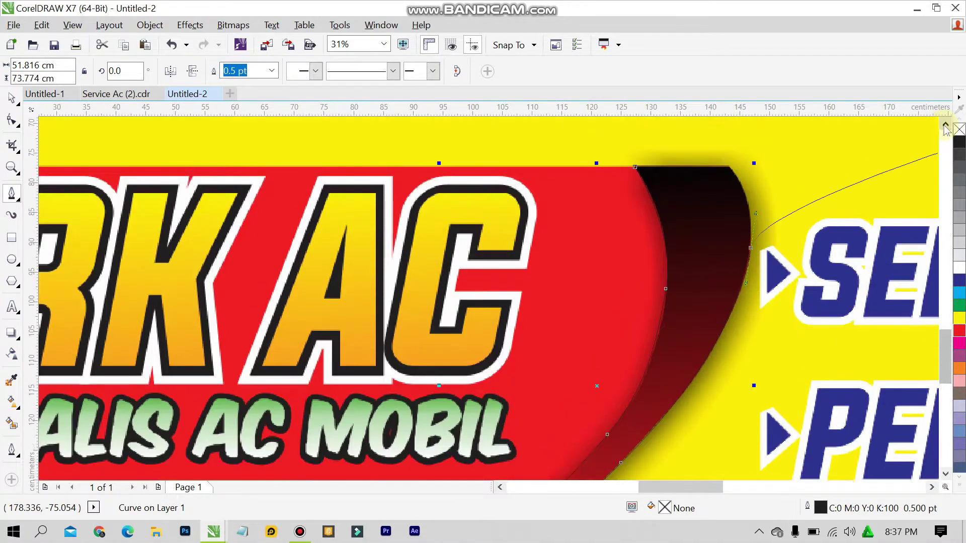
Step: Continue the path to the band's upper outer corner and close it at the starting point, about 51.9 × 73.8 cm
{"action": "left_click", "coordinate": [728, 207]}
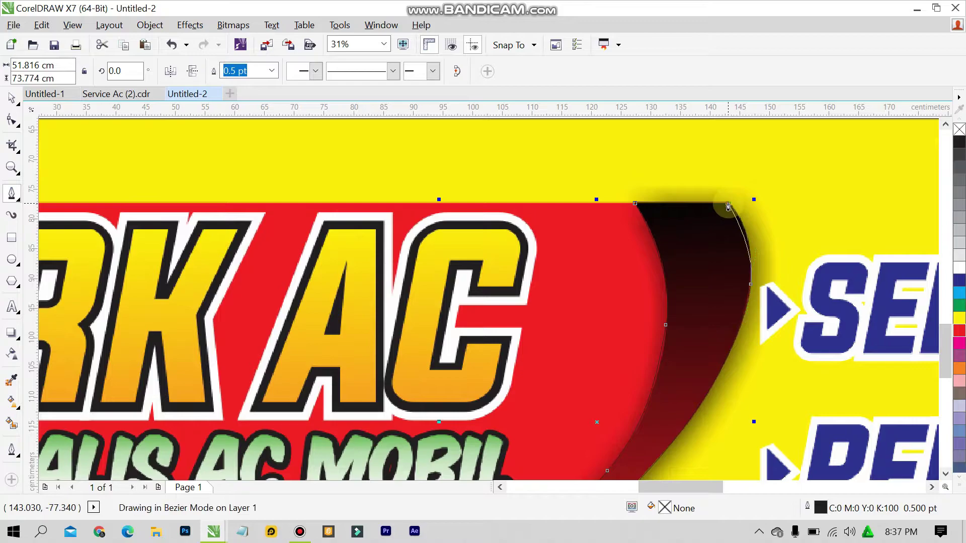
{"action": "left_click", "coordinate": [725, 204]}
{"action": "scroll", "coordinate": [724, 212], "scroll_direction": "up", "scroll_amount": 5}
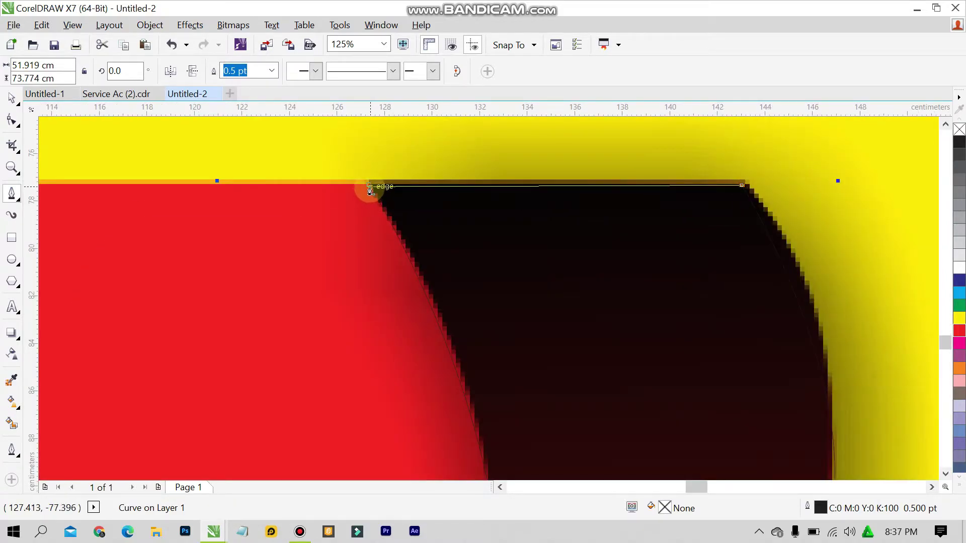
{"action": "scroll", "coordinate": [371, 192], "scroll_direction": "down", "scroll_amount": 5}
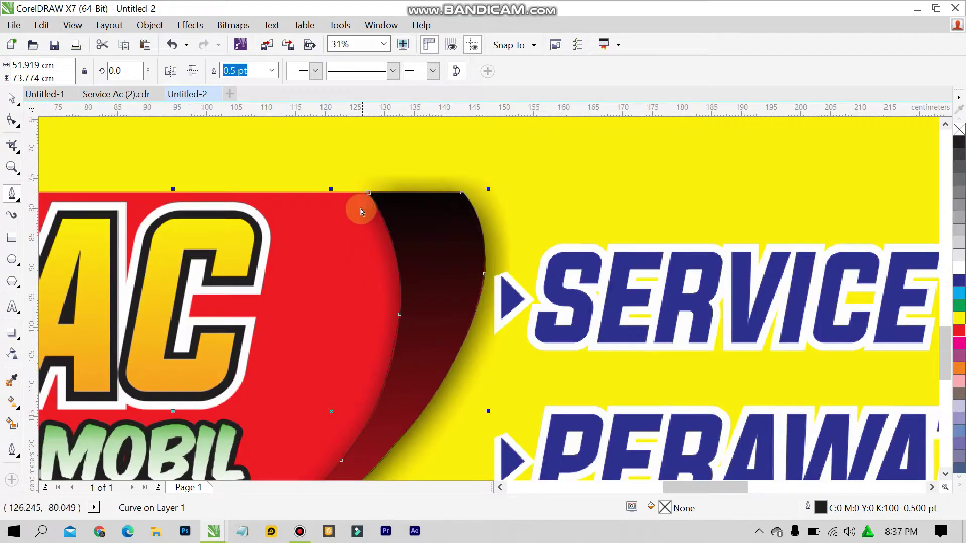
Step: Move the closed band outline beside the red shape, aligning its upper inner corner with the red shape's upper right corner
{"action": "scroll", "coordinate": [361, 213], "scroll_direction": "down", "scroll_amount": 3}
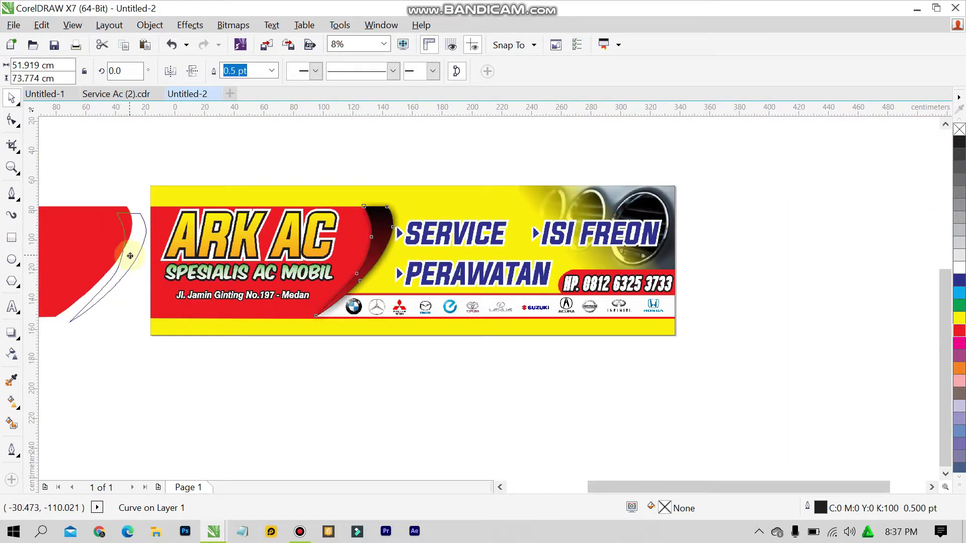
{"action": "scroll", "coordinate": [95, 234], "scroll_direction": "down", "scroll_amount": 3}
{"action": "scroll", "coordinate": [92, 229], "scroll_direction": "up", "scroll_amount": 6}
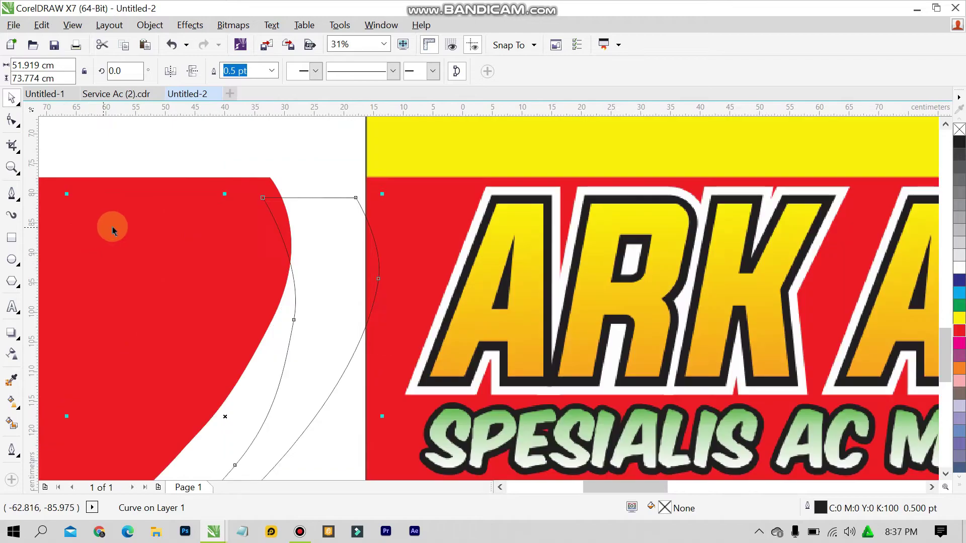
{"action": "left_click_drag", "start_coordinate": [264, 199], "coordinate": [274, 177]}
{"action": "left_click", "coordinate": [273, 187]}
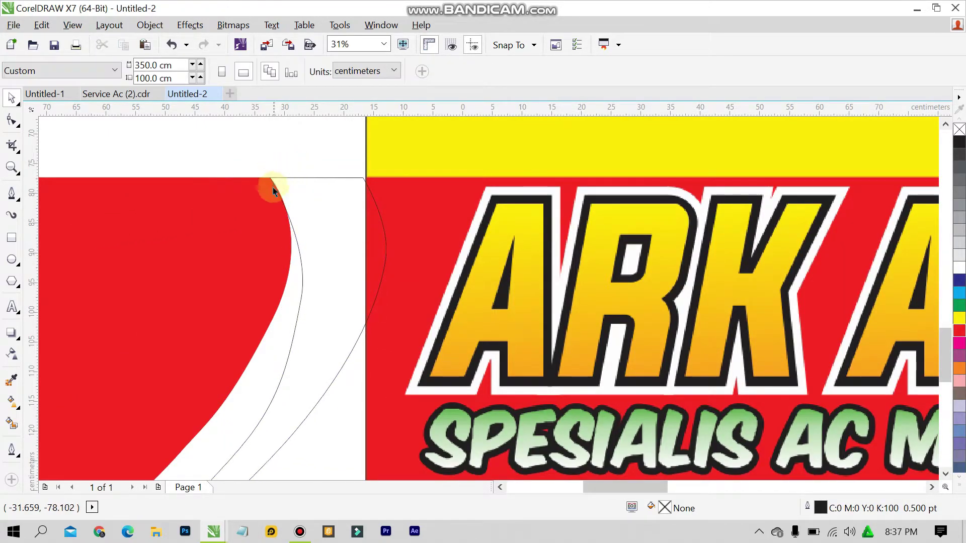
Step: Move the band outline's bottom tip node onto the red shape's lower right corner
{"action": "scroll", "coordinate": [261, 217], "scroll_direction": "down", "scroll_amount": 3}
{"action": "scroll", "coordinate": [201, 312], "scroll_direction": "up", "scroll_amount": 1}
{"action": "scroll", "coordinate": [191, 281], "scroll_direction": "up", "scroll_amount": 1}
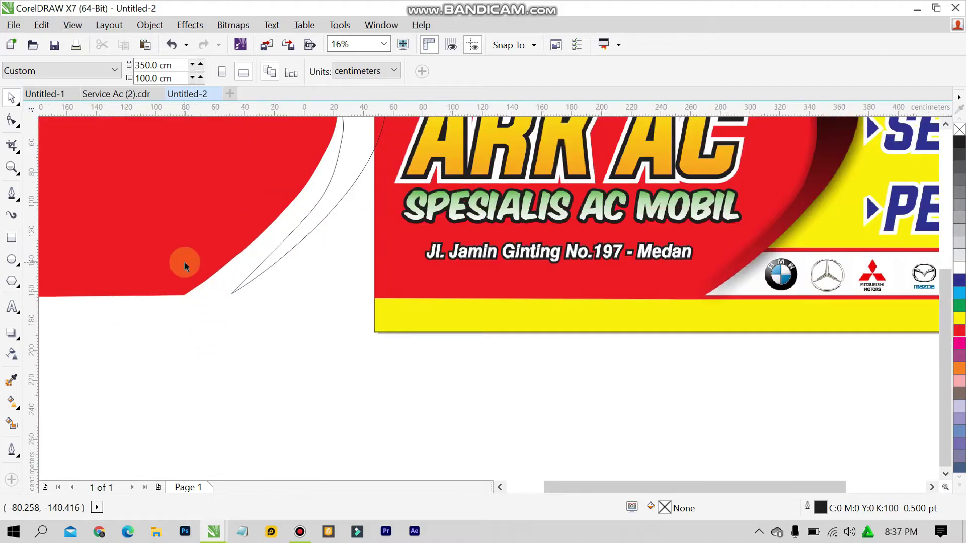
{"action": "scroll", "coordinate": [155, 230], "scroll_direction": "down", "scroll_amount": 3}
{"action": "scroll", "coordinate": [150, 232], "scroll_direction": "up", "scroll_amount": 1}
{"action": "scroll", "coordinate": [149, 233], "scroll_direction": "up", "scroll_amount": 1}
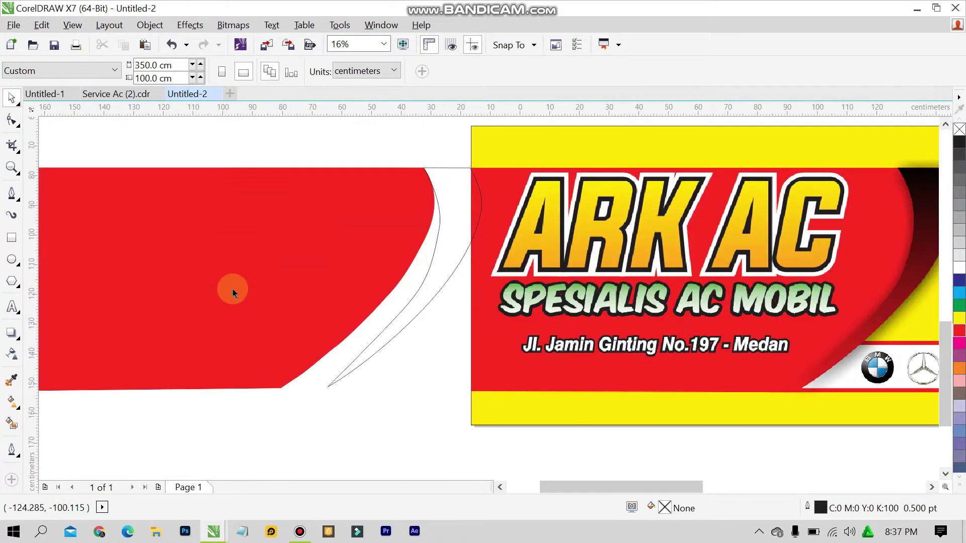
{"action": "left_click", "coordinate": [375, 348]}
{"action": "key", "text": "F10"}
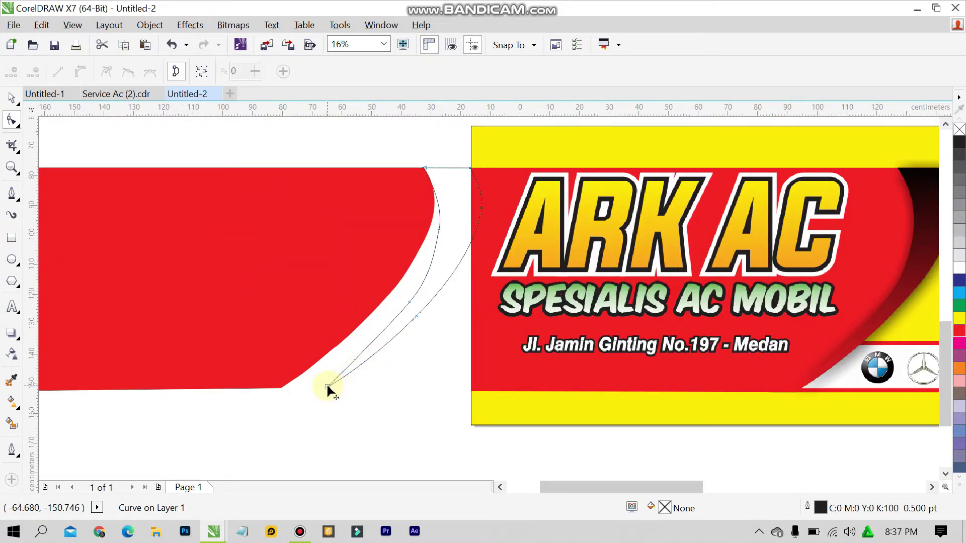
{"action": "left_click_drag", "start_coordinate": [329, 387], "coordinate": [283, 389]}
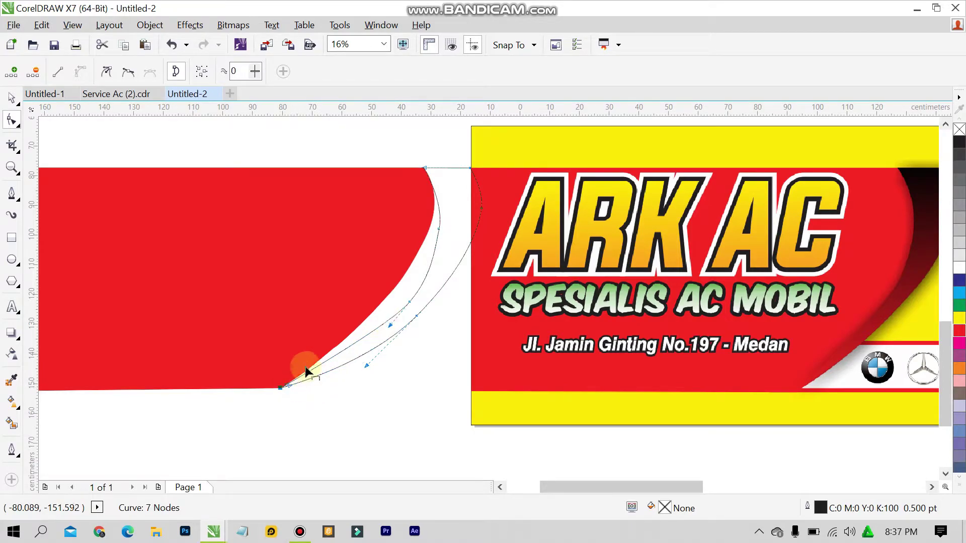
Step: Delete the lower node on the band outline's inner edge, try adjusting the curve there, and undo the adjustment
{"action": "double_click", "coordinate": [409, 303]}
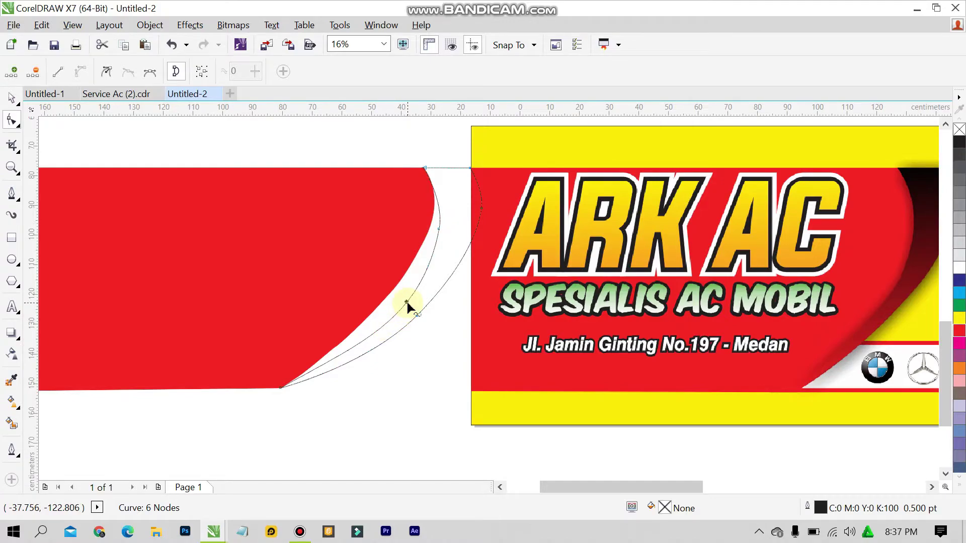
{"action": "double_click", "coordinate": [407, 304]}
{"action": "left_click_drag", "start_coordinate": [405, 304], "coordinate": [388, 296]}
{"action": "key", "text": "ctrl+z"}
{"action": "key", "text": "ctrl+z"}
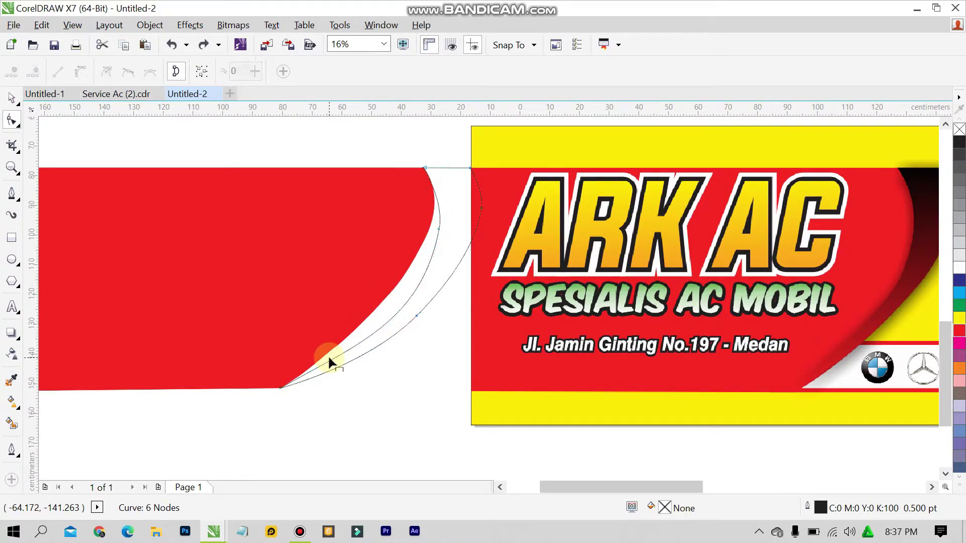
Step: Undo the node edits and moves to restore the band outline over the reference banner
{"action": "key", "text": "ctrl+z"}
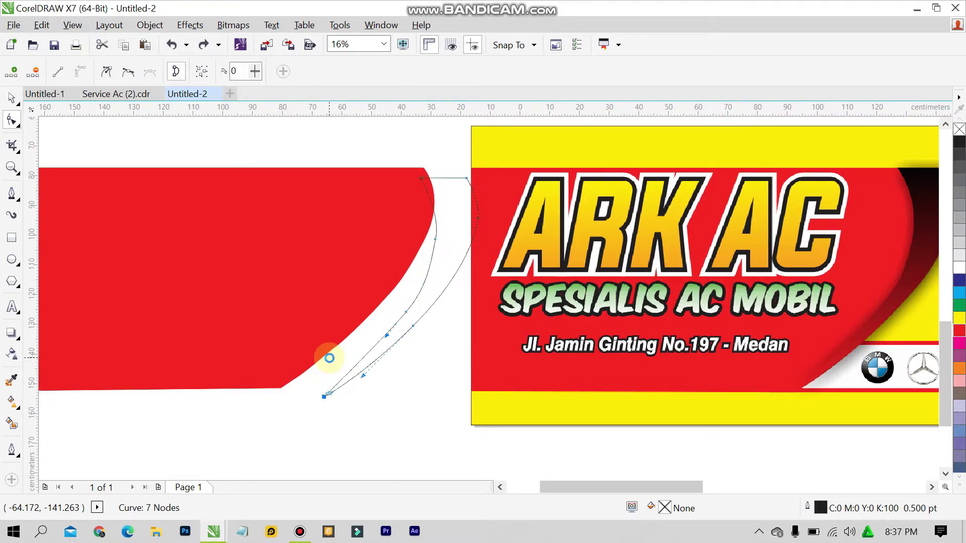
{"action": "key", "text": "ctrl+z"}
{"action": "key", "text": "ctrl+z"}
{"action": "key", "text": "ctrl+z"}
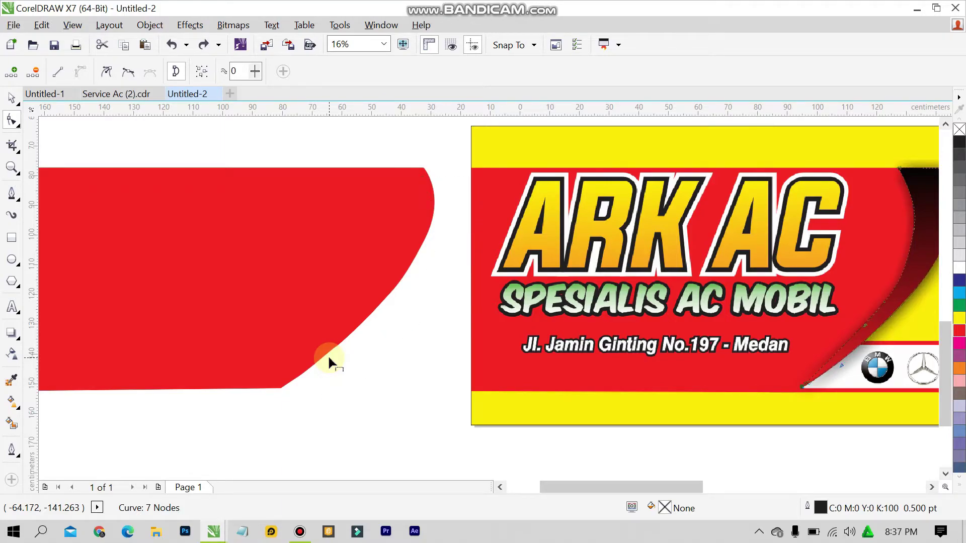
Step: Select the band outline with the red shape, try moving the red shape over the banner, and undo the move
{"action": "key", "text": "space"}
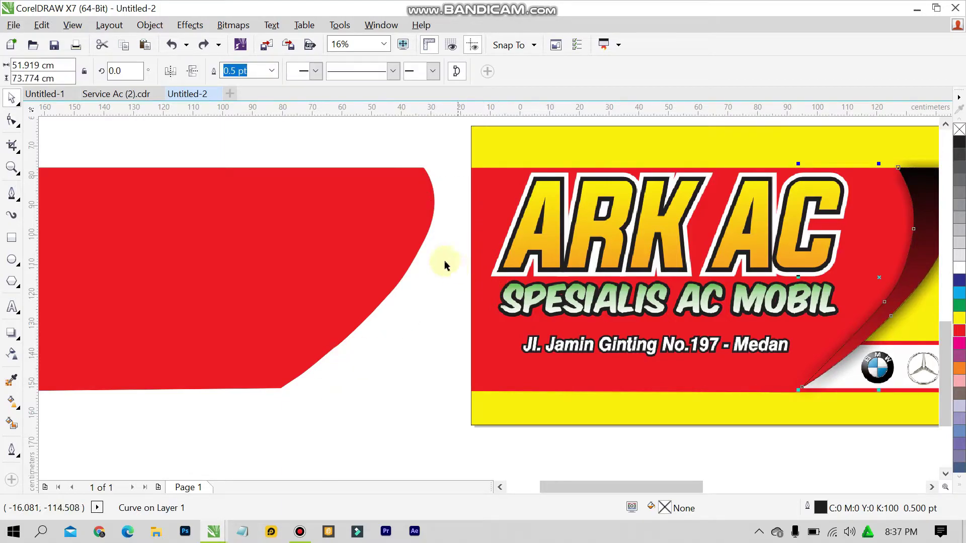
{"action": "left_click", "coordinate": [339, 245], "text": "shift"}
{"action": "left_click_drag", "start_coordinate": [393, 298], "coordinate": [860, 342]}
{"action": "scroll", "coordinate": [945, 493], "scroll_direction": "right", "scroll_amount": 5}
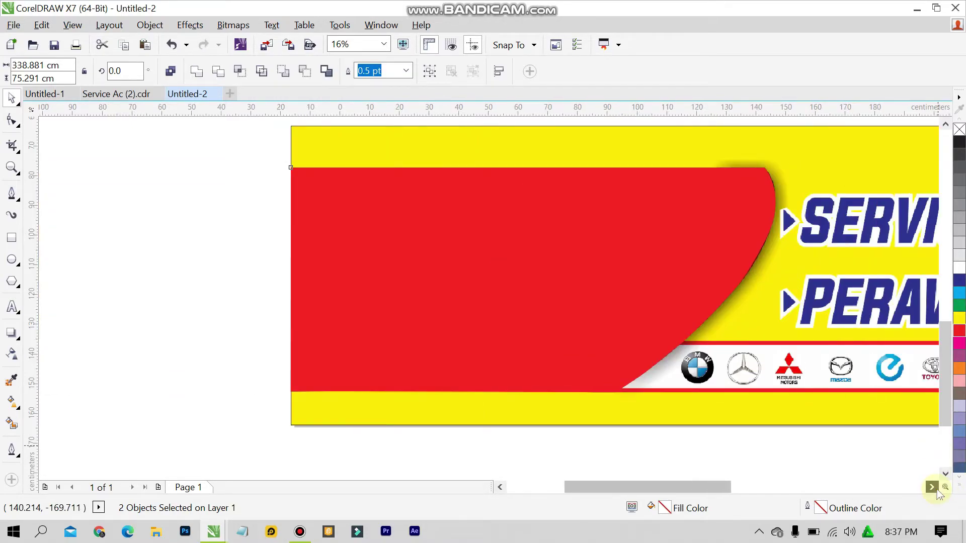
{"action": "key", "text": "ctrl+z"}
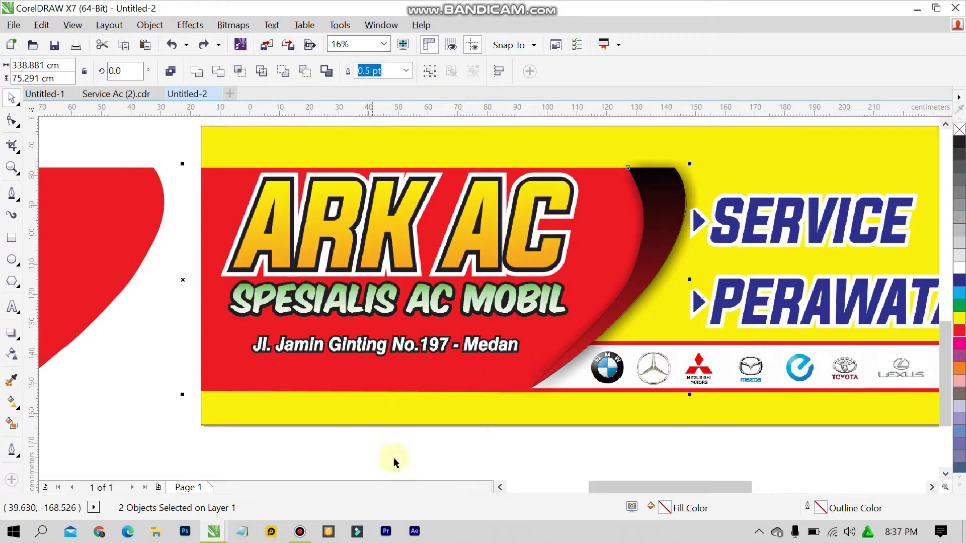
Step: Try moving the selected shapes from beside the banner and cancel the move
{"action": "left_click", "coordinate": [500, 487]}
{"action": "left_click_drag", "start_coordinate": [330, 223], "coordinate": [460, 223]}
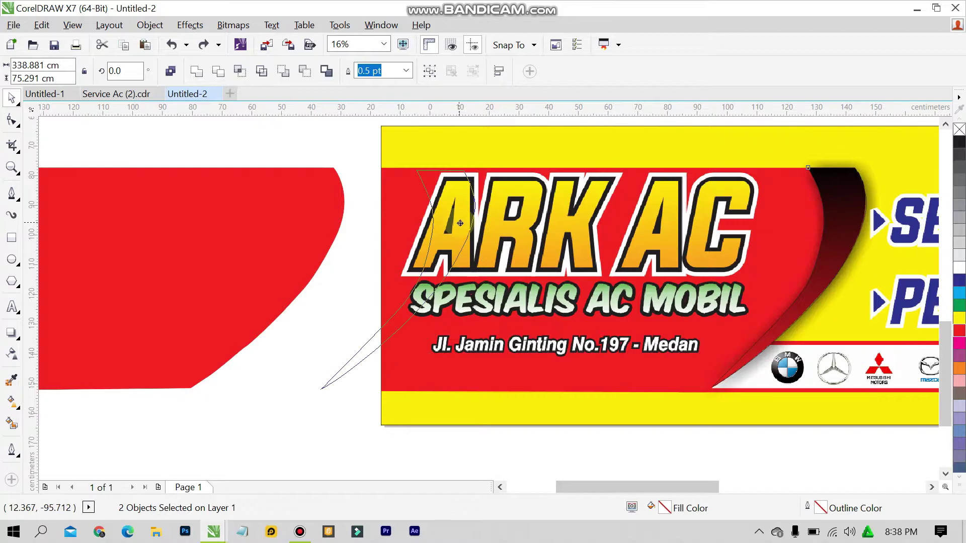
{"action": "key", "text": "Escape"}
{"action": "key", "text": "ctrl+z"}
{"action": "key", "text": "ctrl+shift+z"}
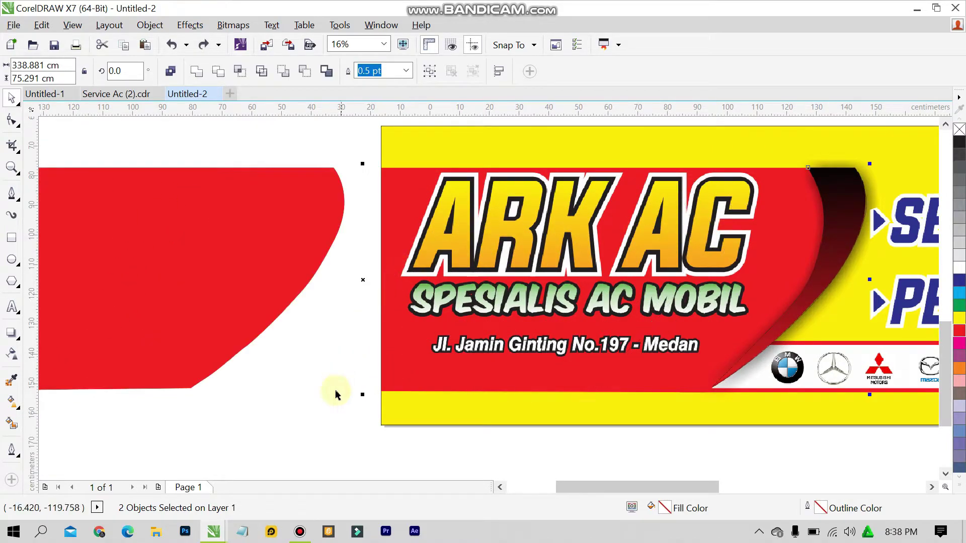
Step: Move the band outline onto the red shape, aligning its upper outer corner with the red shape's upper right corner
{"action": "left_click", "coordinate": [336, 395]}
{"action": "left_click_drag", "start_coordinate": [812, 204], "coordinate": [333, 168]}
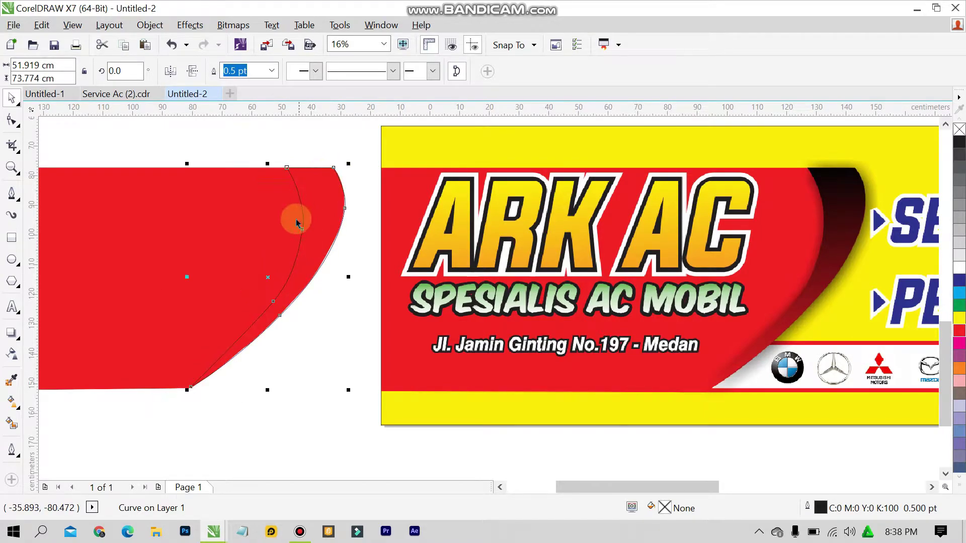
{"action": "scroll", "coordinate": [257, 278], "scroll_direction": "up", "scroll_amount": 2}
{"action": "scroll", "coordinate": [255, 274], "scroll_direction": "down", "scroll_amount": 3}
{"action": "scroll", "coordinate": [225, 309], "scroll_direction": "up", "scroll_amount": 1}
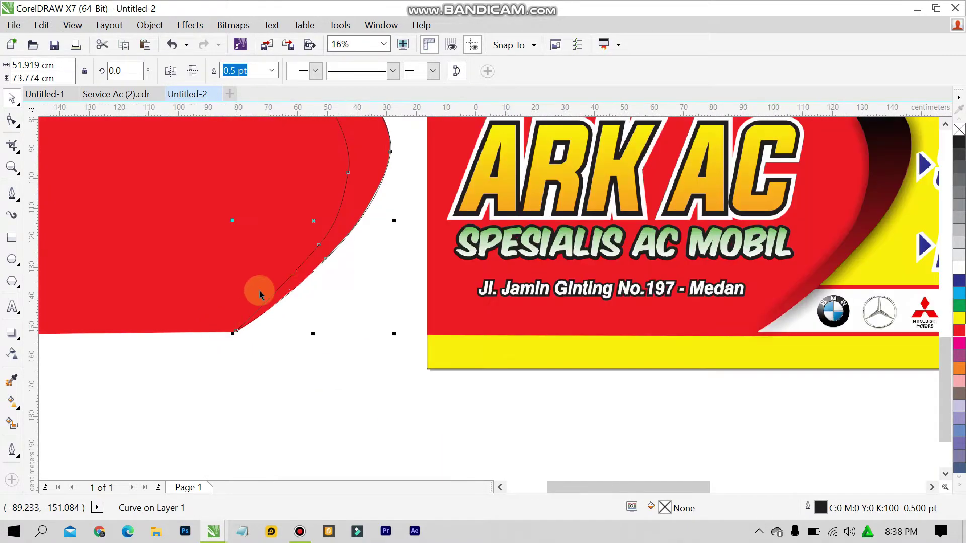
Step: Delete surplus nodes from the band outline, including the lower node on its outer edge, to simplify the curves
{"action": "left_click", "coordinate": [315, 245]}
{"action": "scroll", "coordinate": [315, 245], "scroll_direction": "up", "scroll_amount": 1}
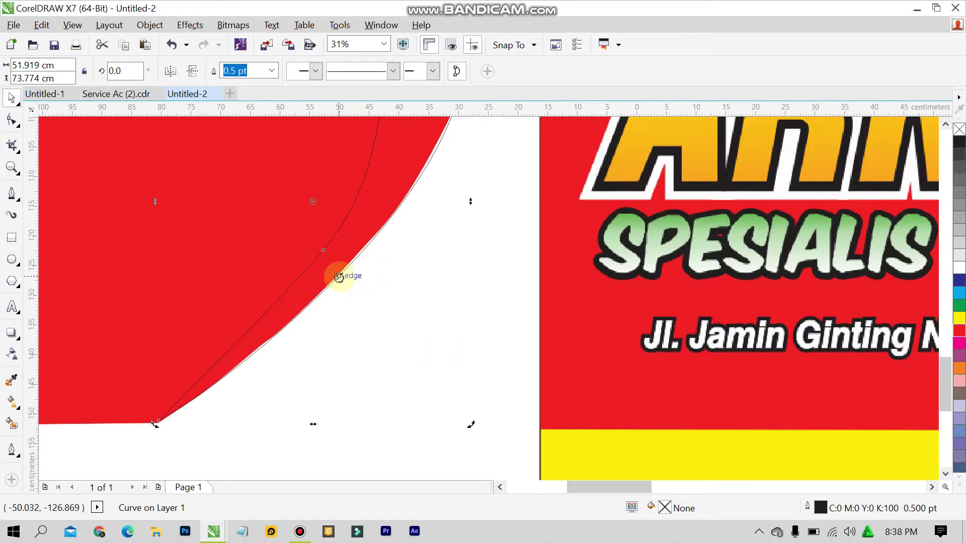
{"action": "double_click", "coordinate": [338, 277]}
{"action": "key", "text": "Delete"}
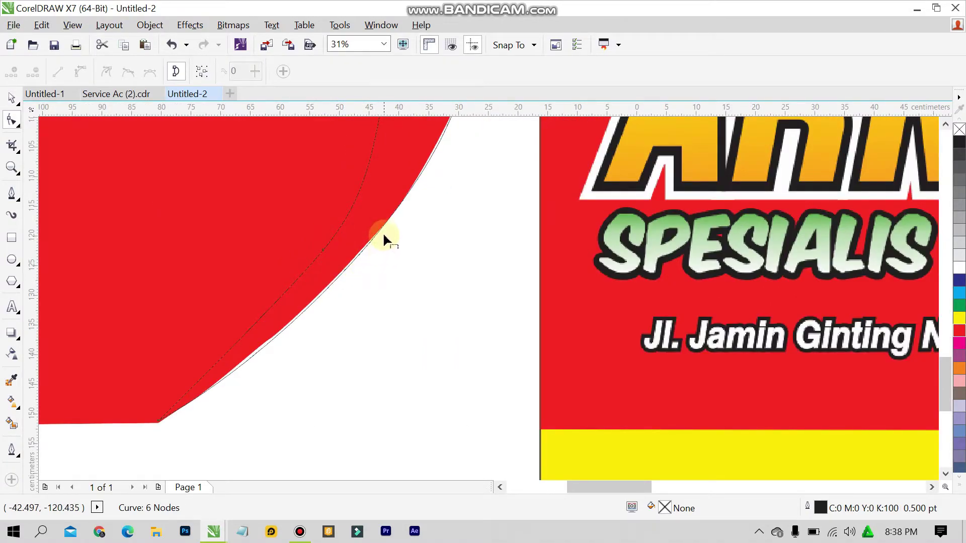
{"action": "scroll", "coordinate": [383, 238], "scroll_direction": "down", "scroll_amount": 2}
{"action": "scroll", "coordinate": [414, 179], "scroll_direction": "up", "scroll_amount": 2}
{"action": "double_click", "coordinate": [430, 156]}
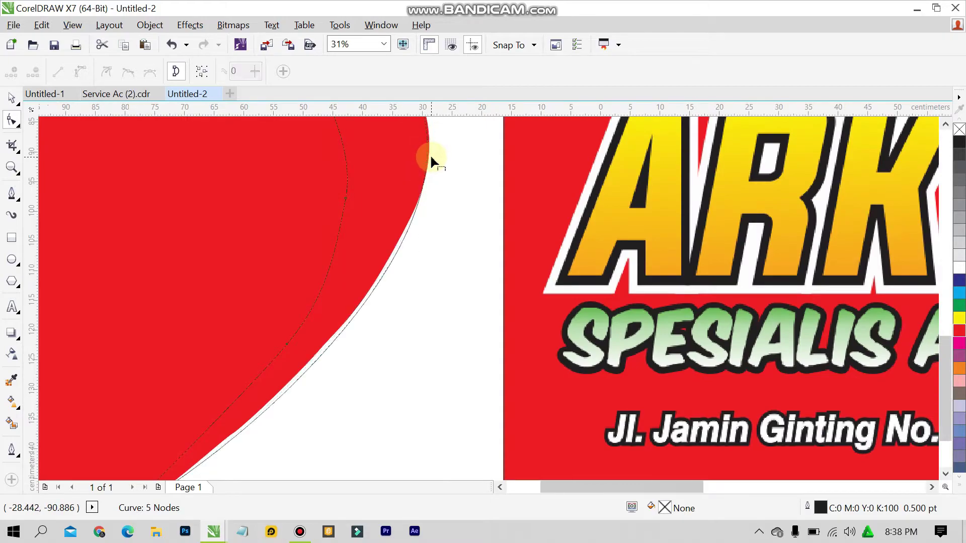
Step: Delete the surplus nodes along the band outline's inner edge to leave one smooth curve
{"action": "scroll", "coordinate": [430, 156], "scroll_direction": "down", "scroll_amount": 2}
{"action": "scroll", "coordinate": [425, 151], "scroll_direction": "up", "scroll_amount": 2}
{"action": "scroll", "coordinate": [379, 259], "scroll_direction": "down", "scroll_amount": 1}
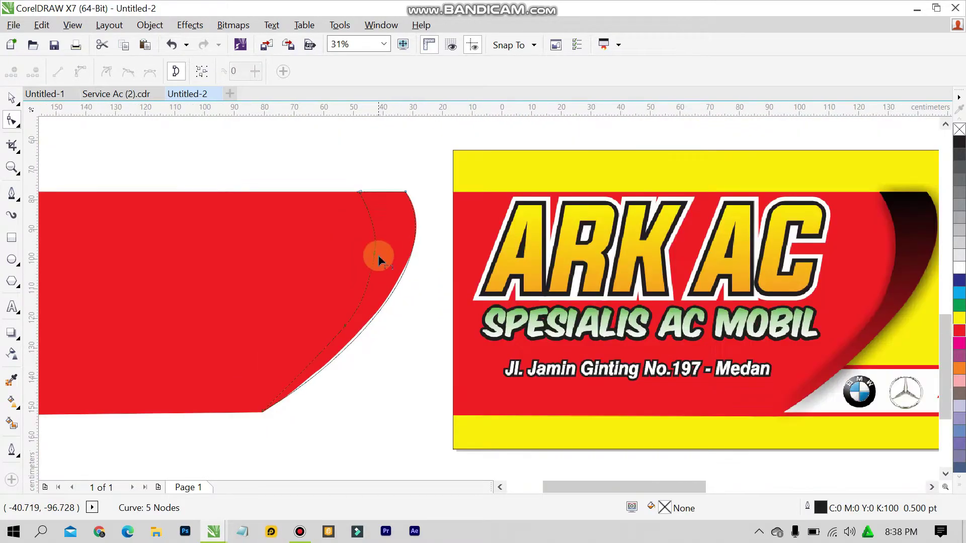
{"action": "double_click", "coordinate": [376, 255]}
{"action": "double_click", "coordinate": [346, 327]}
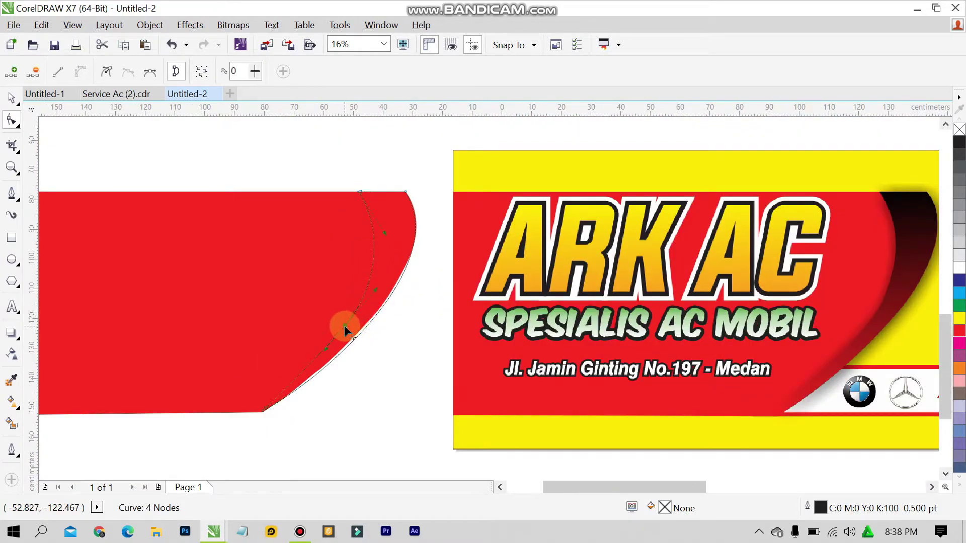
{"action": "left_click", "coordinate": [289, 394]}
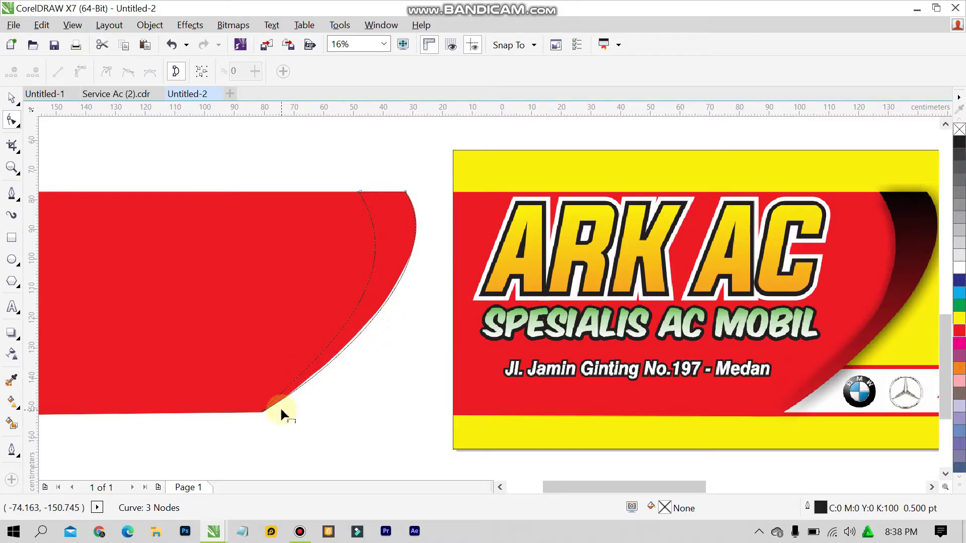
Step: Delete surplus nodes from the red shape's curved right edge and undo the last deletion
{"action": "key", "text": "space"}
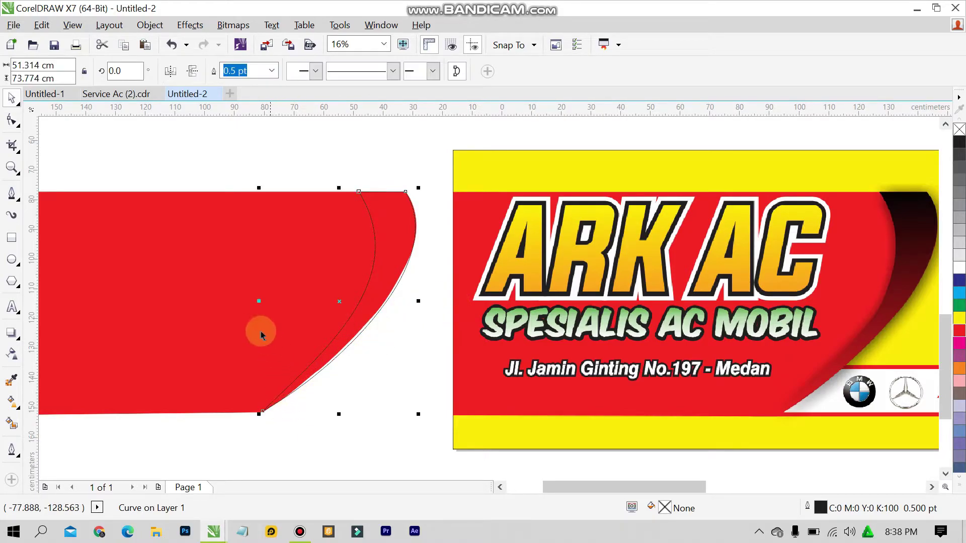
{"action": "key", "text": "space"}
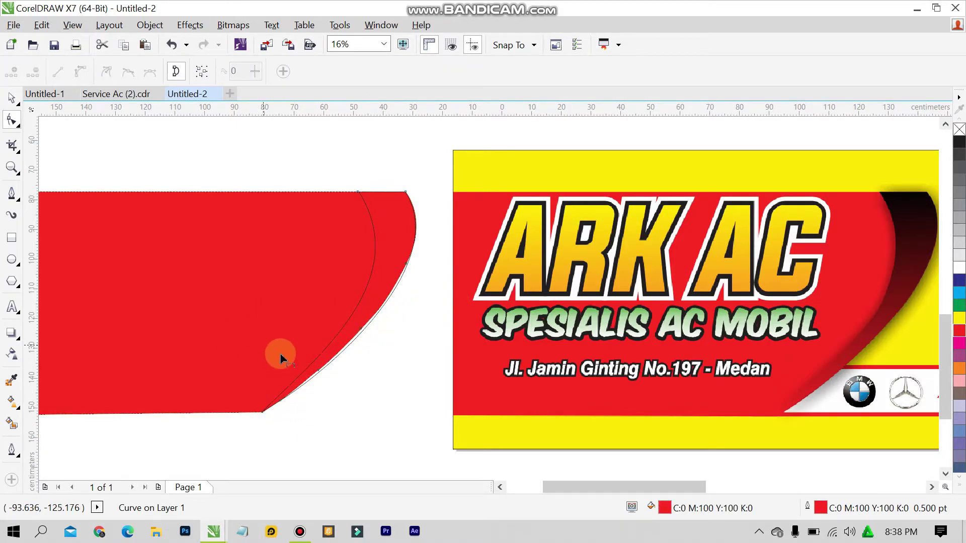
{"action": "left_click", "coordinate": [320, 375]}
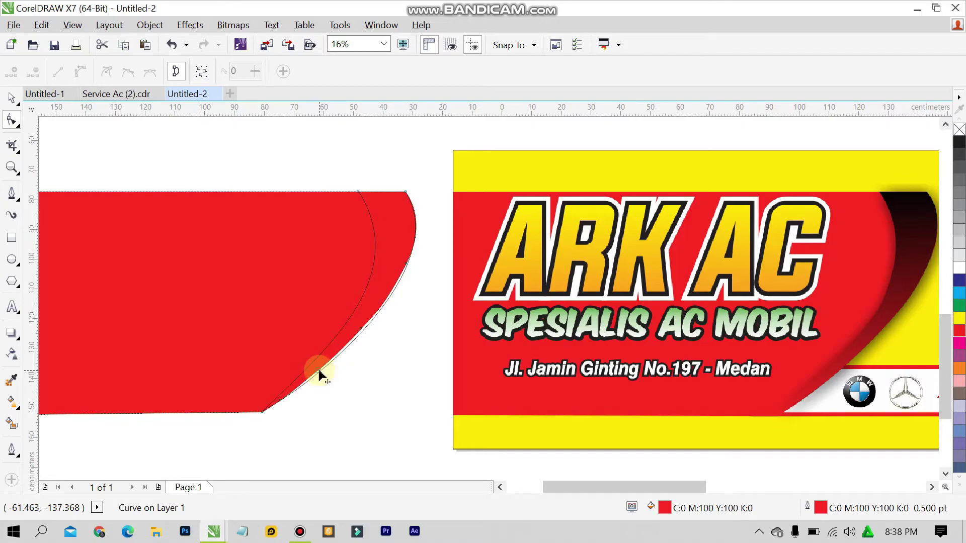
{"action": "double_click", "coordinate": [361, 331]}
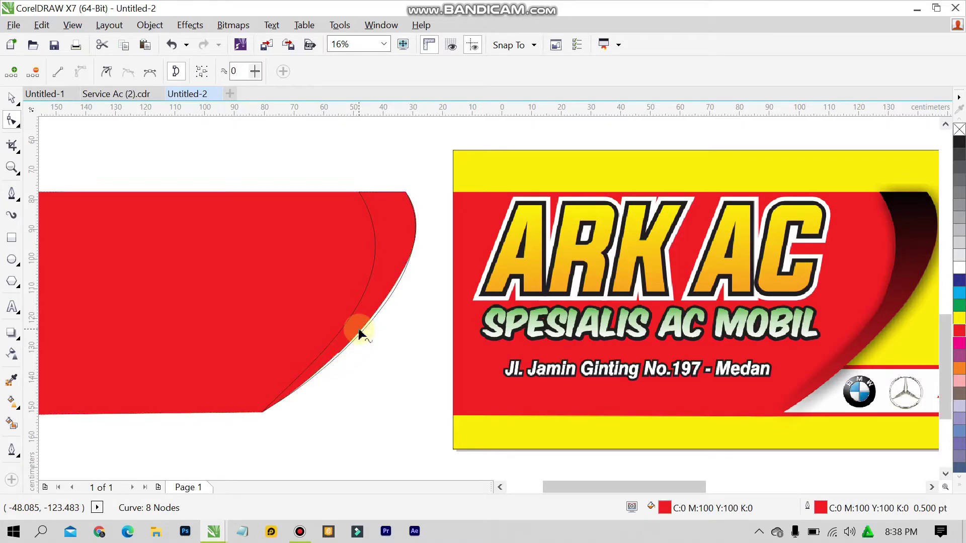
{"action": "double_click", "coordinate": [409, 265]}
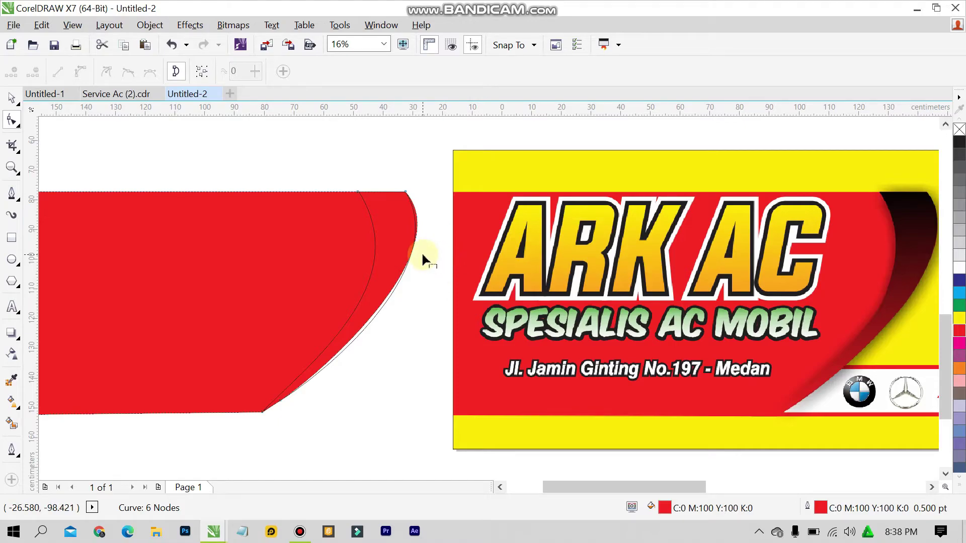
{"action": "key", "text": "ctrl+z"}
{"action": "key", "text": "space"}
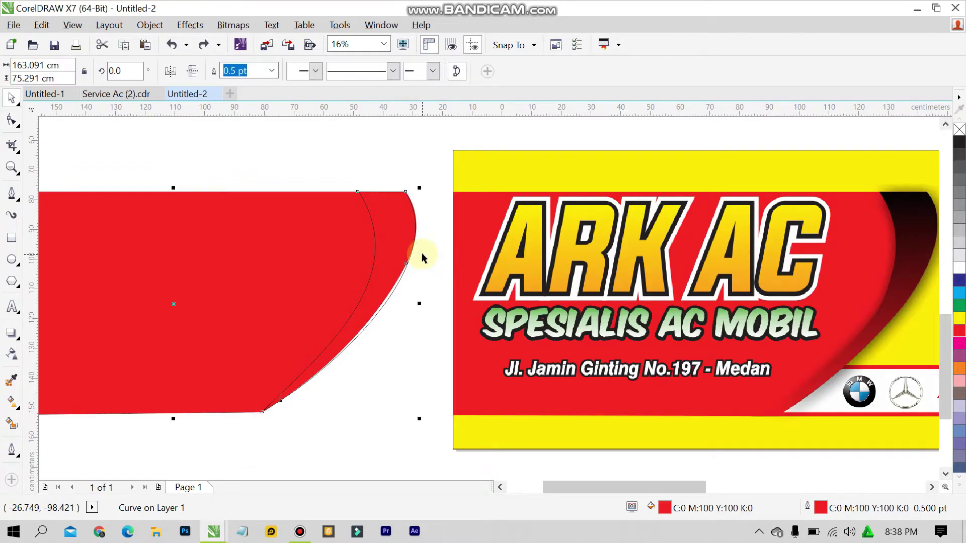
Step: Remove the outline from the red shape
{"action": "left_click", "coordinate": [387, 236]}
{"action": "left_click", "coordinate": [347, 245]}
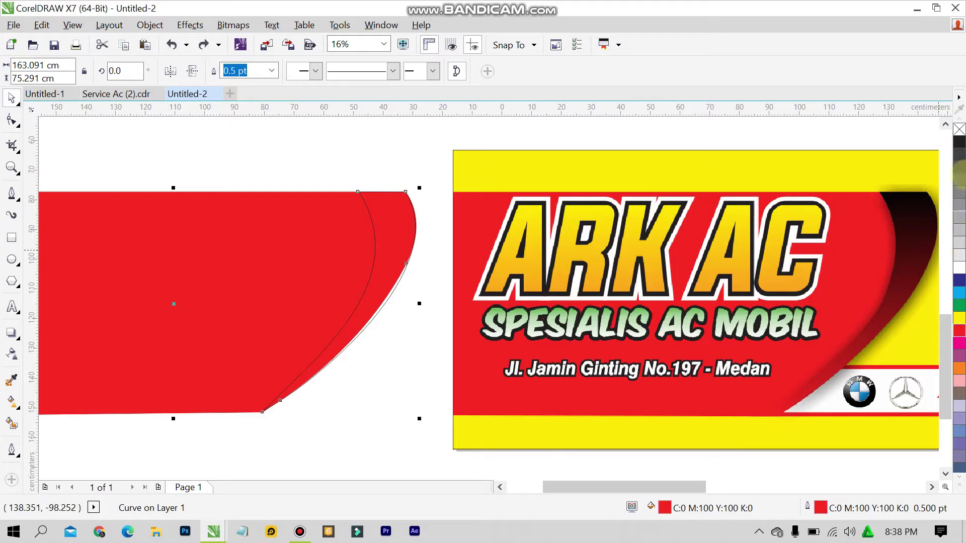
{"action": "right_click", "coordinate": [958, 127]}
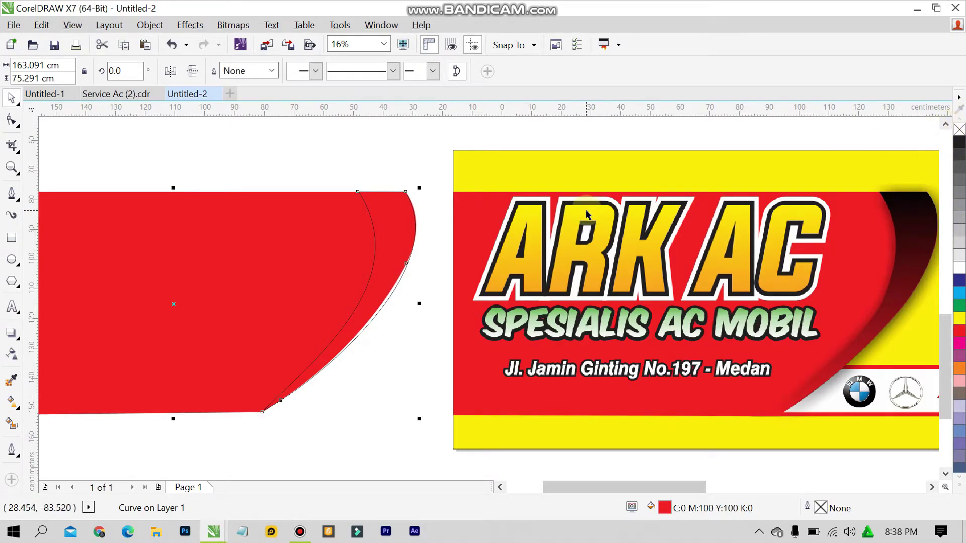
Step: Give the curved band a linear fountain fill running from black to red at an angle of about 284°
{"action": "left_click", "coordinate": [431, 208]}
{"action": "left_click", "coordinate": [402, 234]}
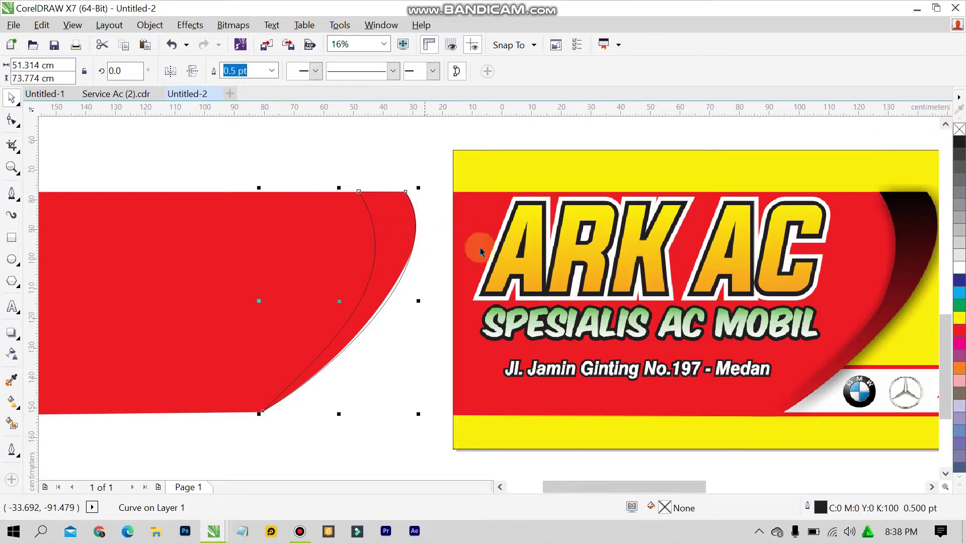
{"action": "double_click", "coordinate": [673, 512]}
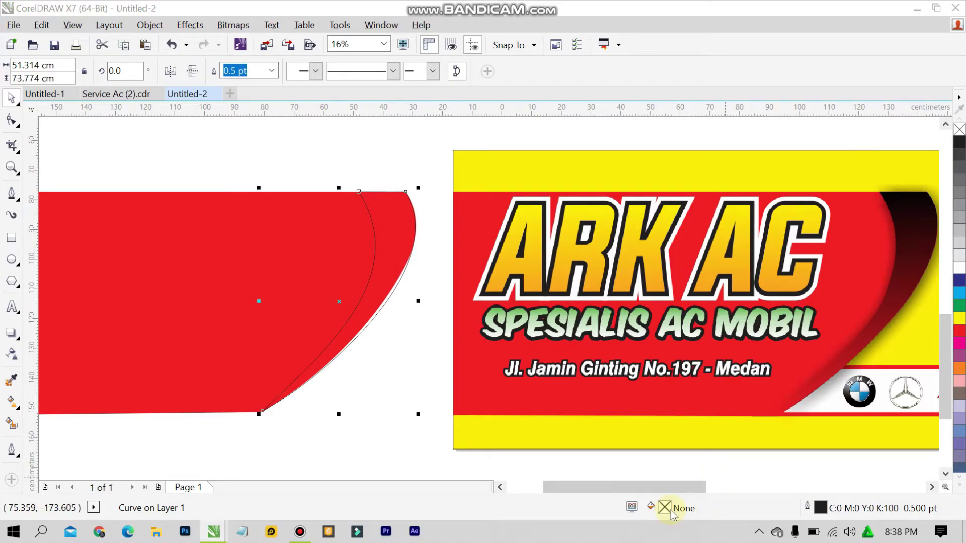
{"action": "left_click", "coordinate": [258, 222]}
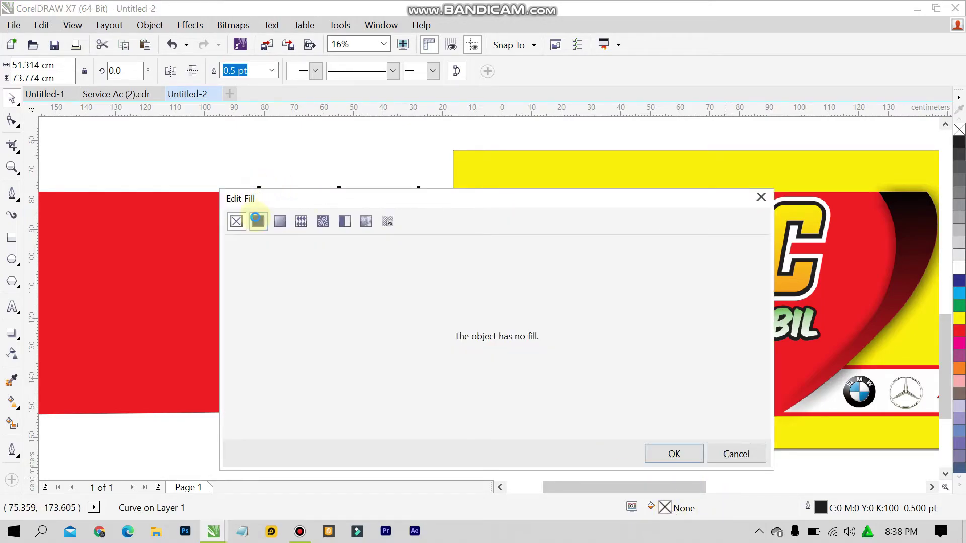
{"action": "left_click", "coordinate": [279, 222]}
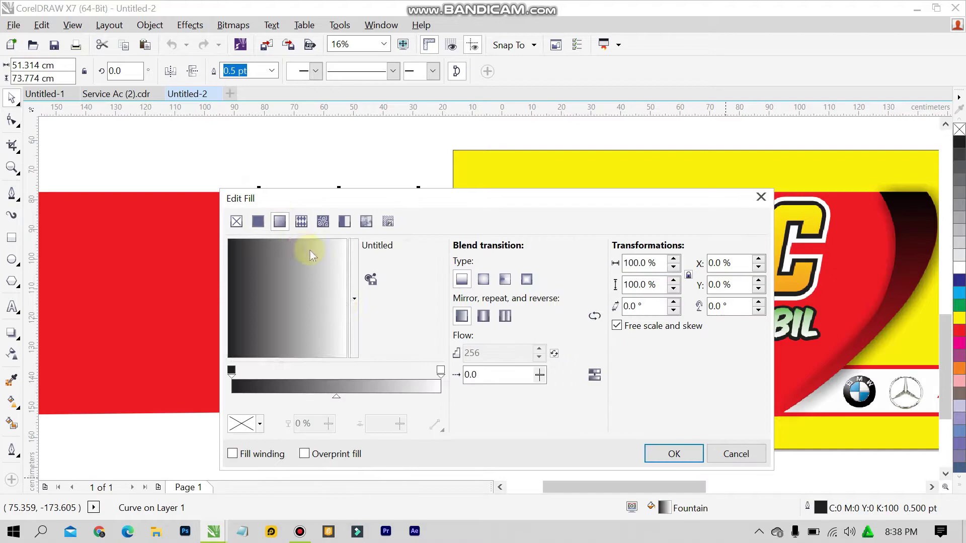
{"action": "left_click_drag", "start_coordinate": [325, 298], "coordinate": [301, 351]}
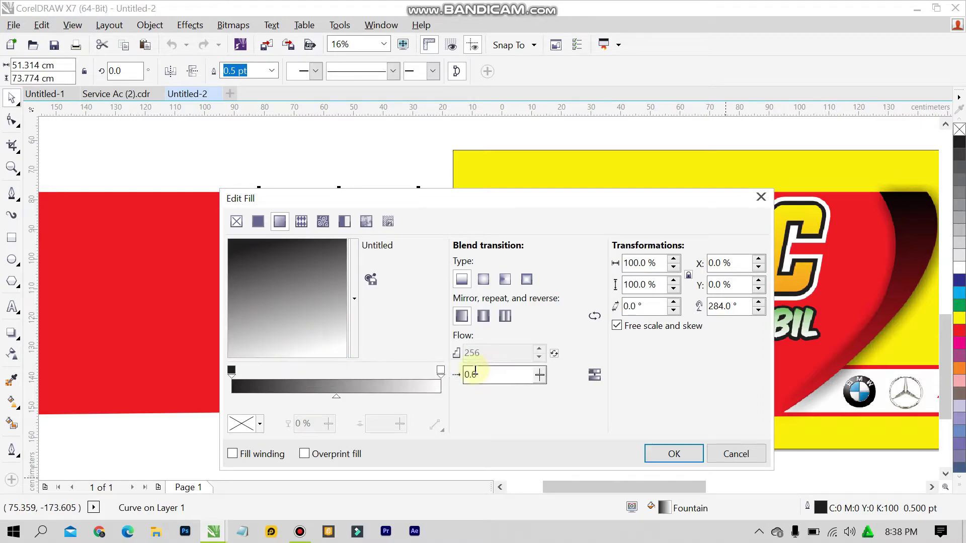
{"action": "left_click", "coordinate": [441, 378]}
{"action": "left_click", "coordinate": [261, 425]}
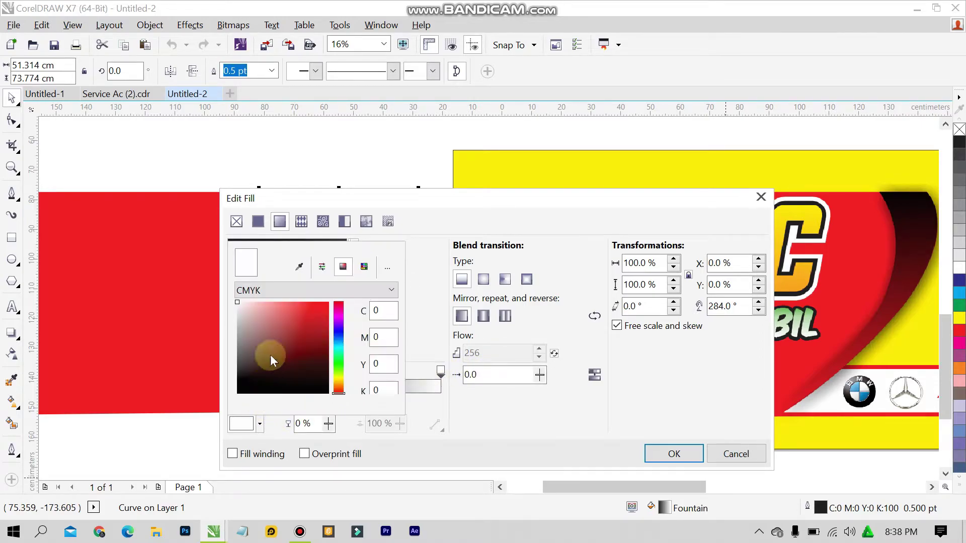
{"action": "left_click", "coordinate": [289, 308]}
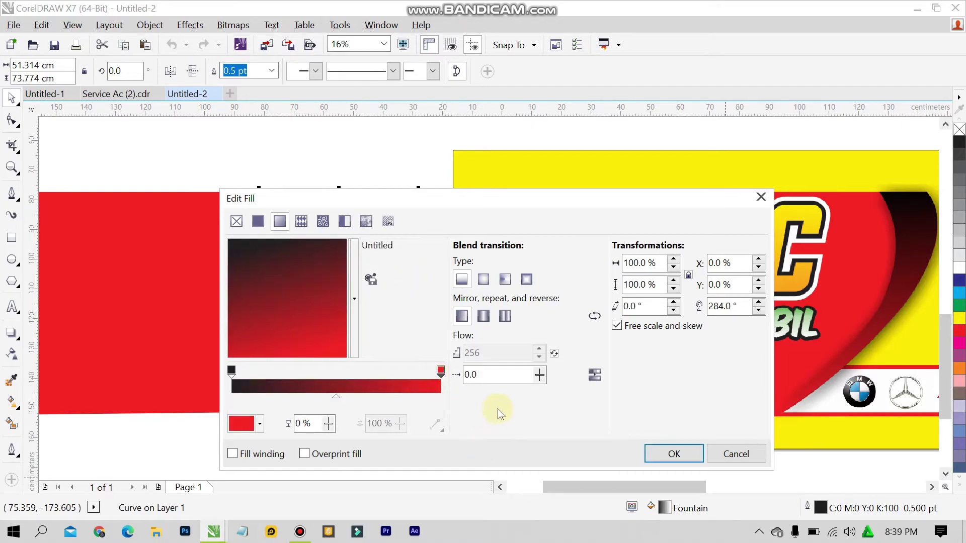
Step: Refine the band's gradient angle to 283.6°, shift its midpoint to 62%, and apply the fill
{"action": "left_click_drag", "start_coordinate": [420, 199], "coordinate": [464, 215]}
{"action": "left_click", "coordinate": [346, 354]}
{"action": "left_click_drag", "start_coordinate": [346, 354], "coordinate": [337, 369]}
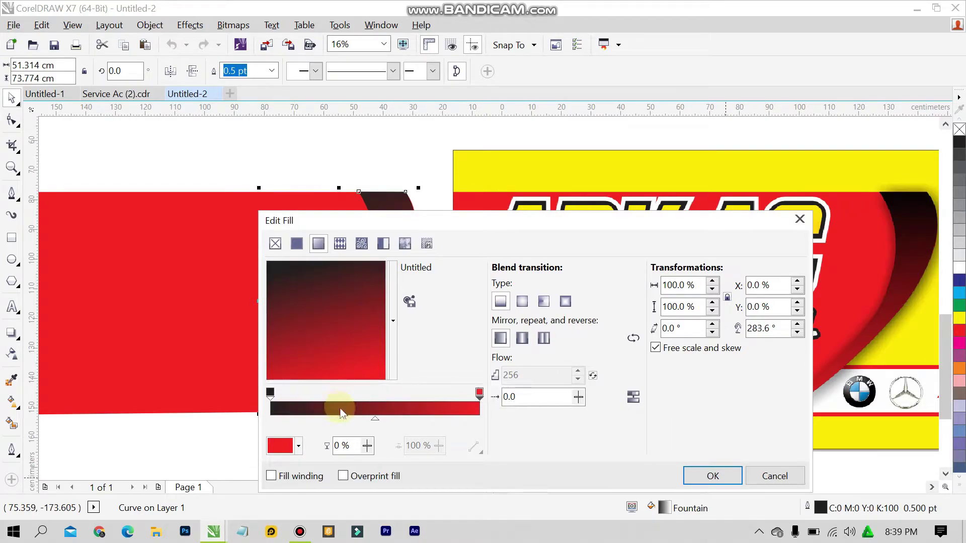
{"action": "left_click_drag", "start_coordinate": [378, 423], "coordinate": [400, 424]}
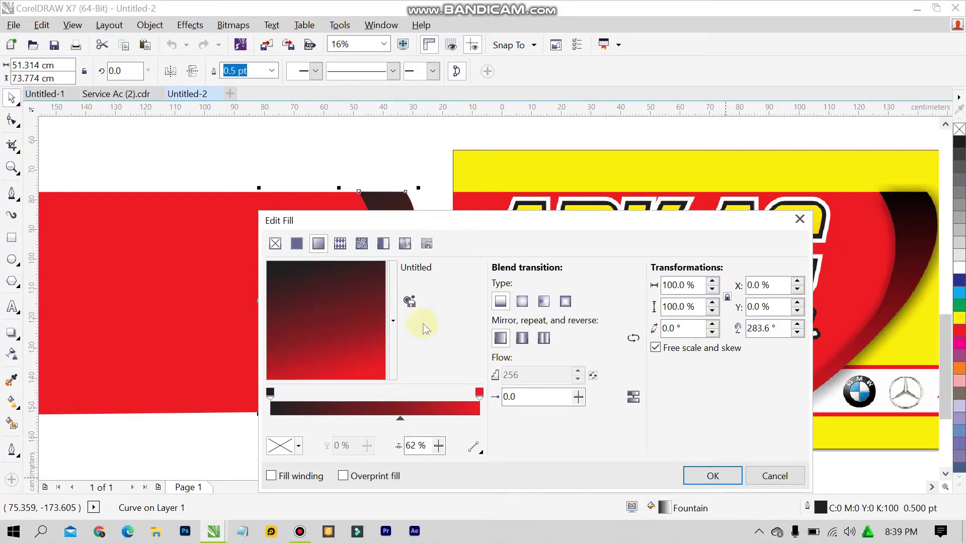
{"action": "left_click_drag", "start_coordinate": [460, 223], "coordinate": [359, 162]}
{"action": "left_click", "coordinate": [610, 417]}
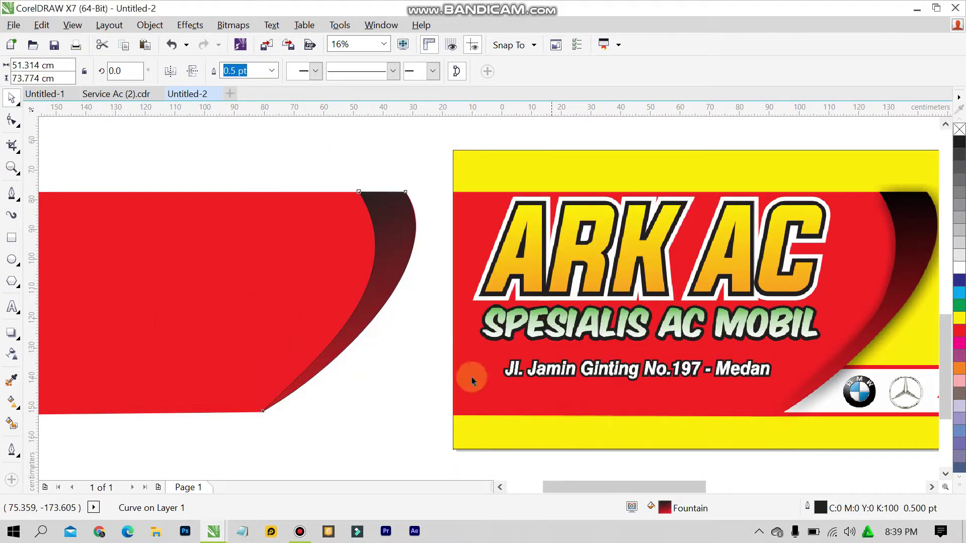
Step: Remove the outline from the gradient-filled band
{"action": "left_click", "coordinate": [384, 295]}
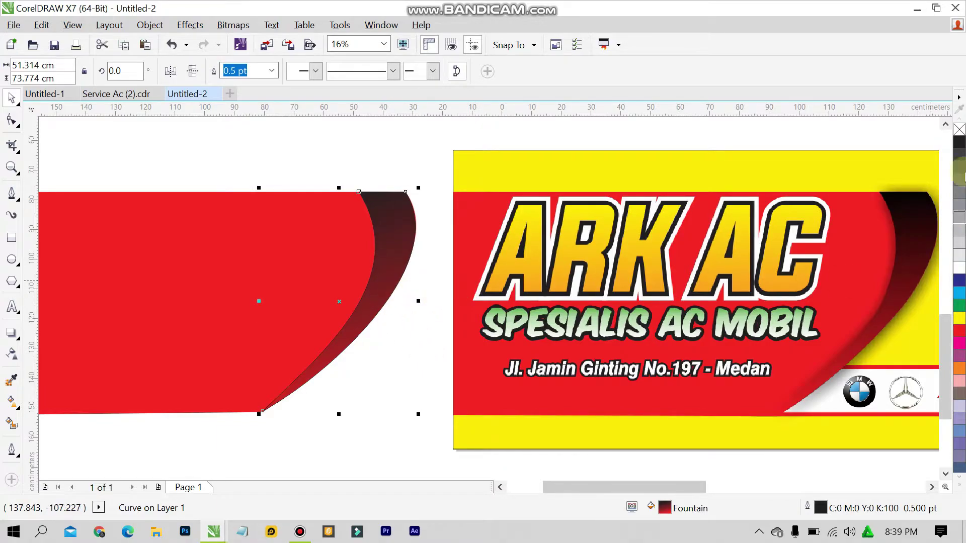
{"action": "right_click", "coordinate": [949, 136]}
{"action": "left_click", "coordinate": [390, 190]}
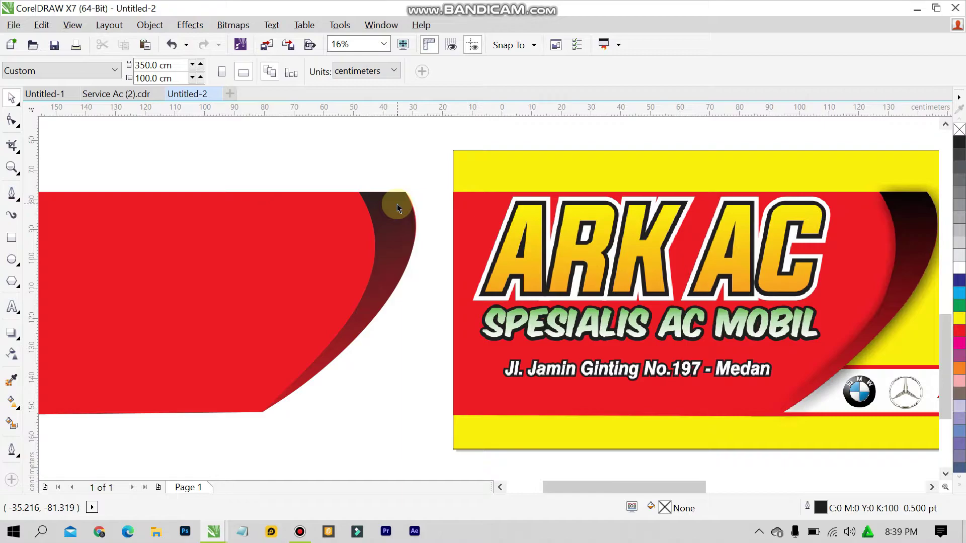
Step: Edit the band's fountain fill, setting the gradient midpoint to 42%
{"action": "scroll", "coordinate": [900, 403], "scroll_direction": "up", "scroll_amount": 1}
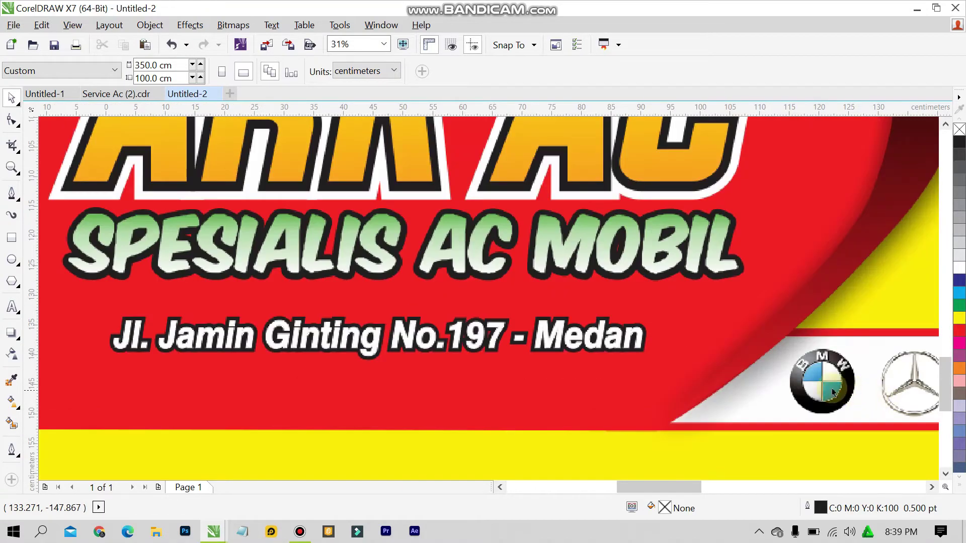
{"action": "scroll", "coordinate": [692, 430], "scroll_direction": "down", "scroll_amount": 2}
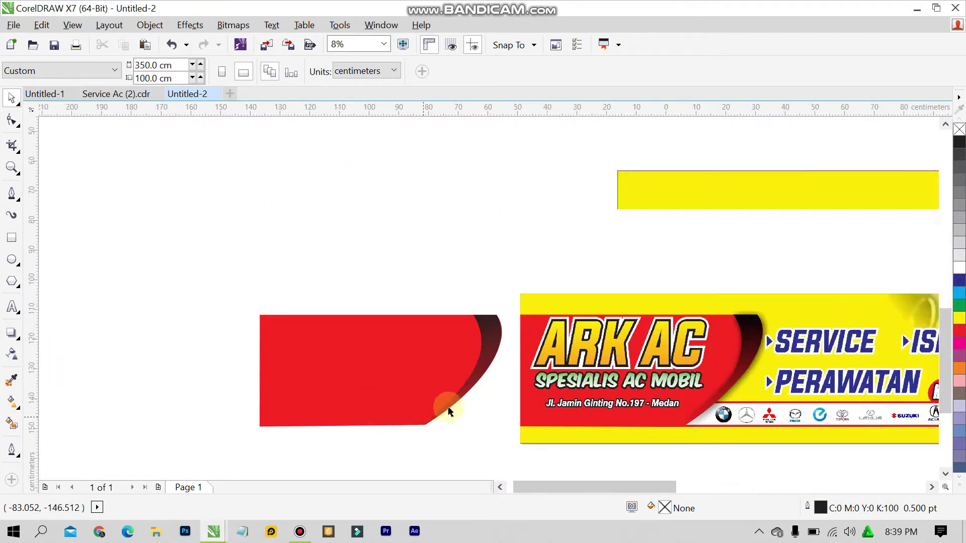
{"action": "scroll", "coordinate": [443, 403], "scroll_direction": "up", "scroll_amount": 1}
{"action": "left_click", "coordinate": [475, 388]}
{"action": "key", "text": "F10"}
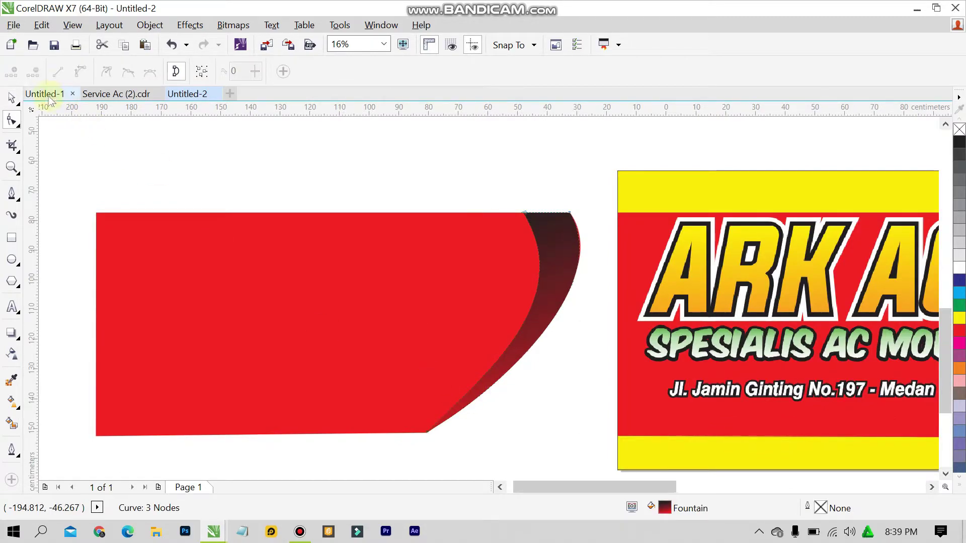
{"action": "left_click", "coordinate": [11, 97]}
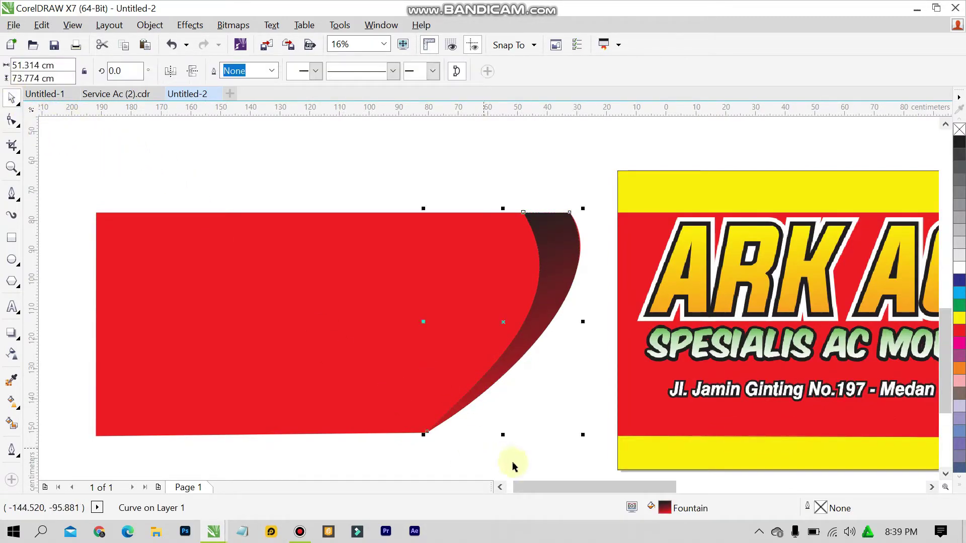
{"action": "double_click", "coordinate": [664, 510]}
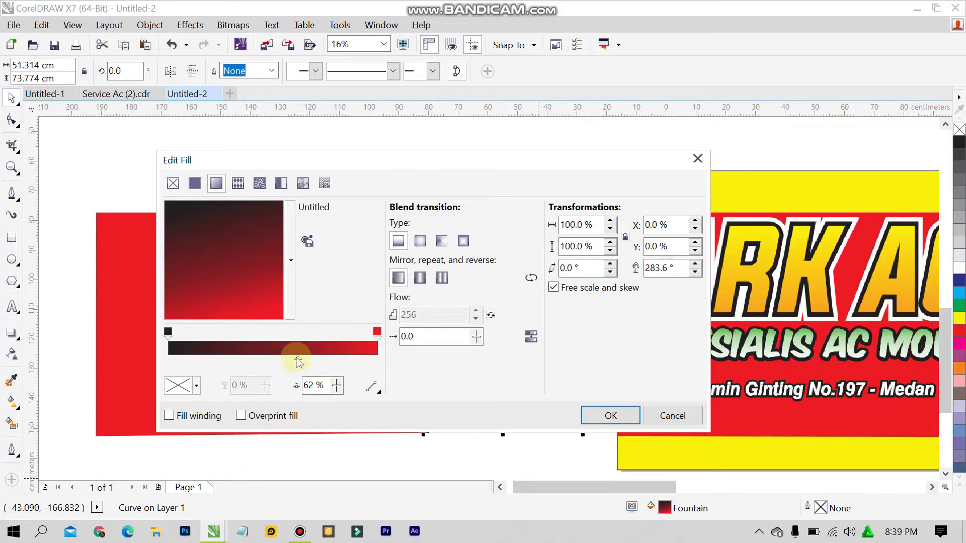
{"action": "left_click_drag", "start_coordinate": [292, 359], "coordinate": [256, 359]}
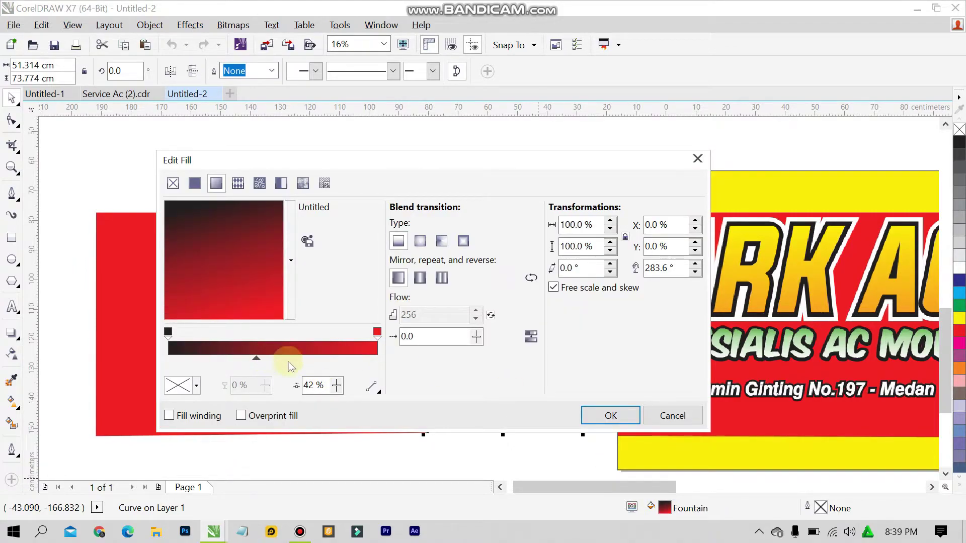
{"action": "left_click", "coordinate": [628, 418]}
{"action": "left_click", "coordinate": [571, 367]}
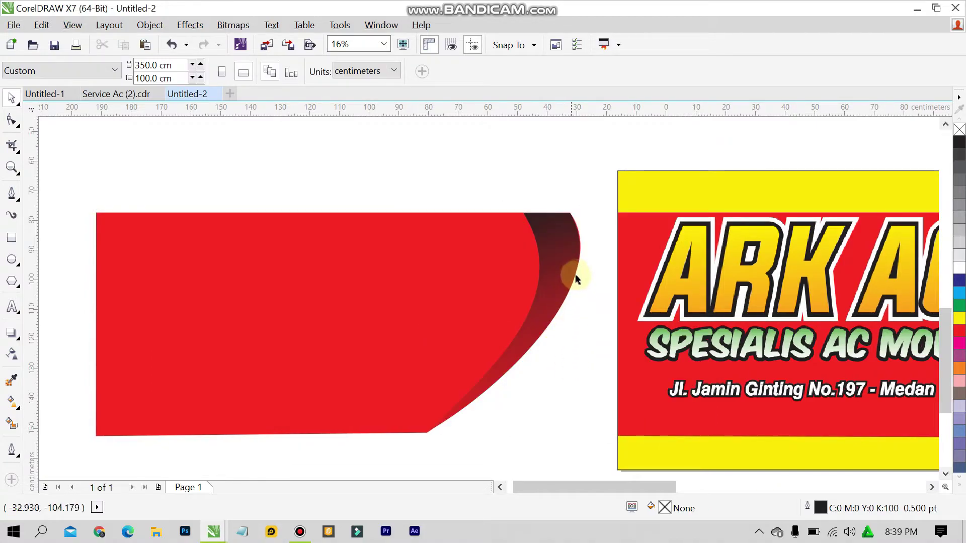
Step: Group the red shape with the gradient band
{"action": "scroll", "coordinate": [578, 272], "scroll_direction": "down", "scroll_amount": 2}
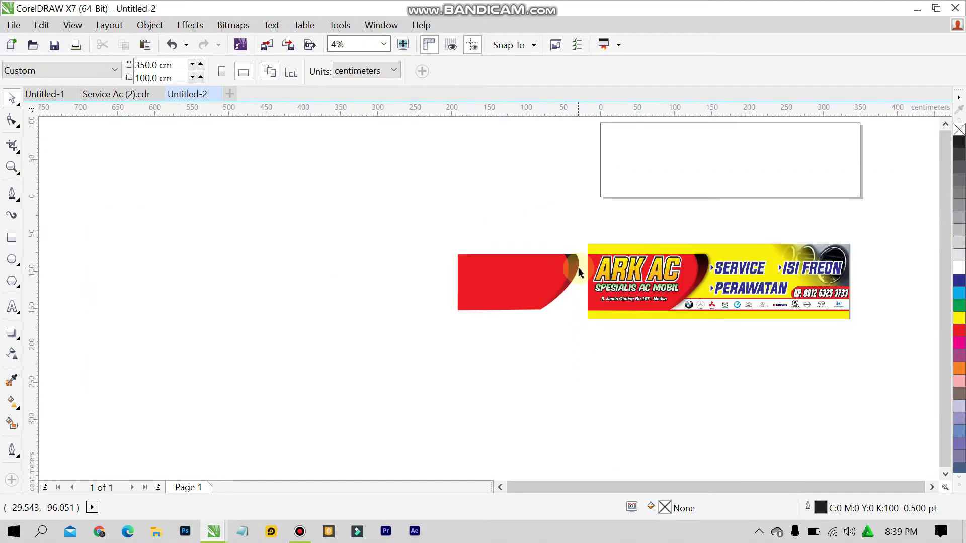
{"action": "scroll", "coordinate": [671, 273], "scroll_direction": "up", "scroll_amount": 1}
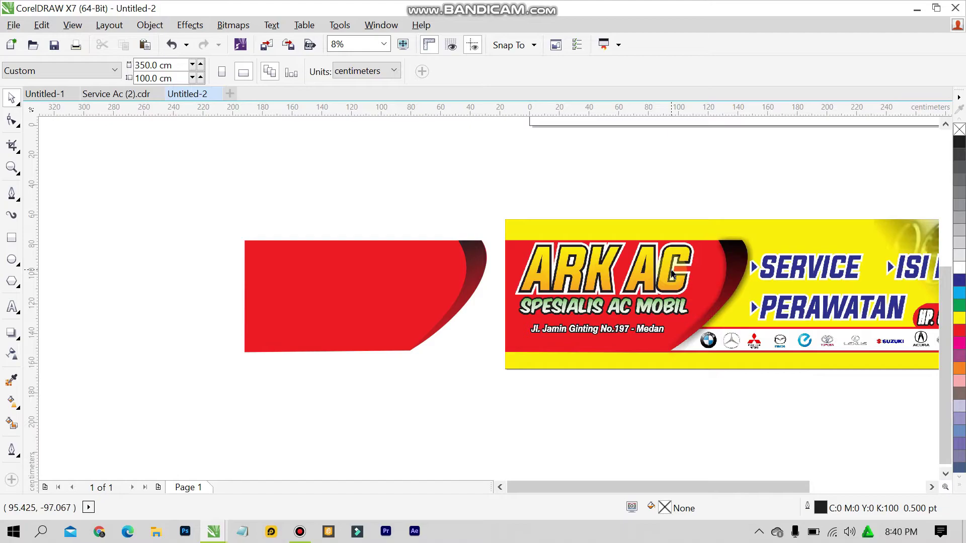
{"action": "left_click_drag", "start_coordinate": [156, 217], "coordinate": [494, 372]}
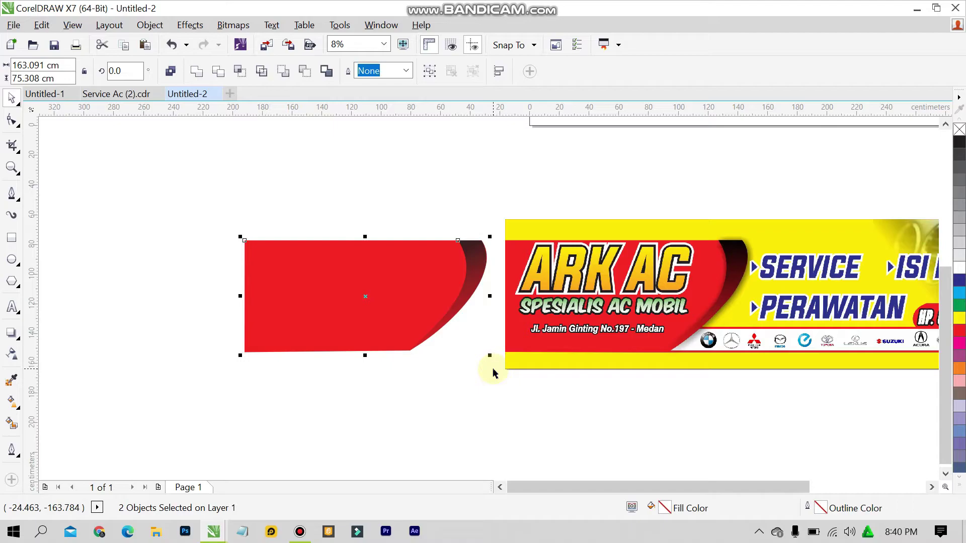
{"action": "key", "text": "ctrl+g"}
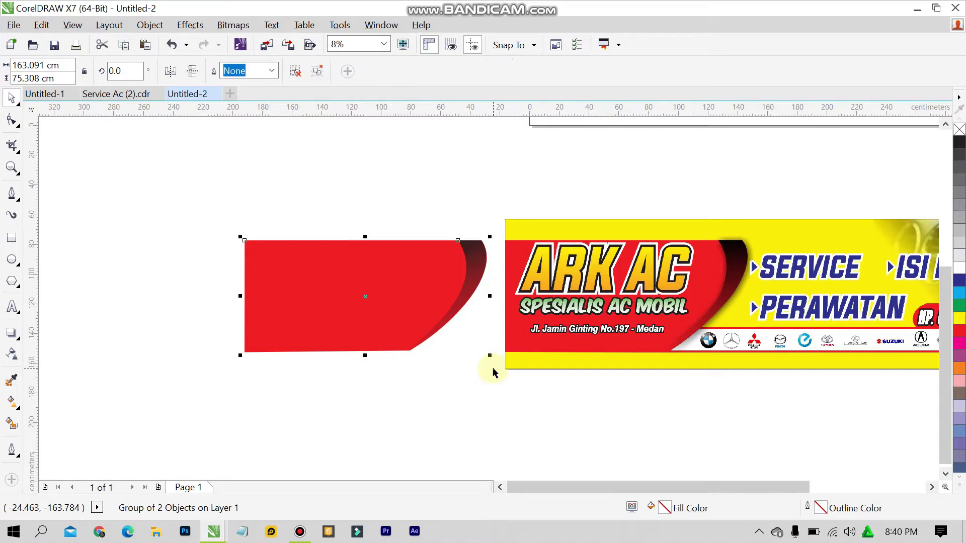
{"action": "scroll", "coordinate": [520, 342], "scroll_direction": "down", "scroll_amount": 1}
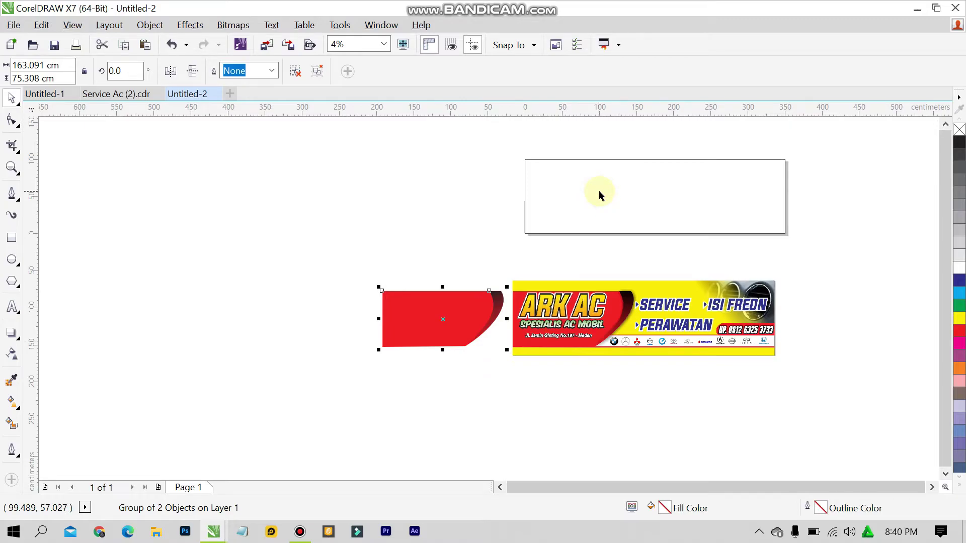
Step: Fill the 350 × 100 cm banner rectangle with yellow
{"action": "left_click", "coordinate": [657, 187]}
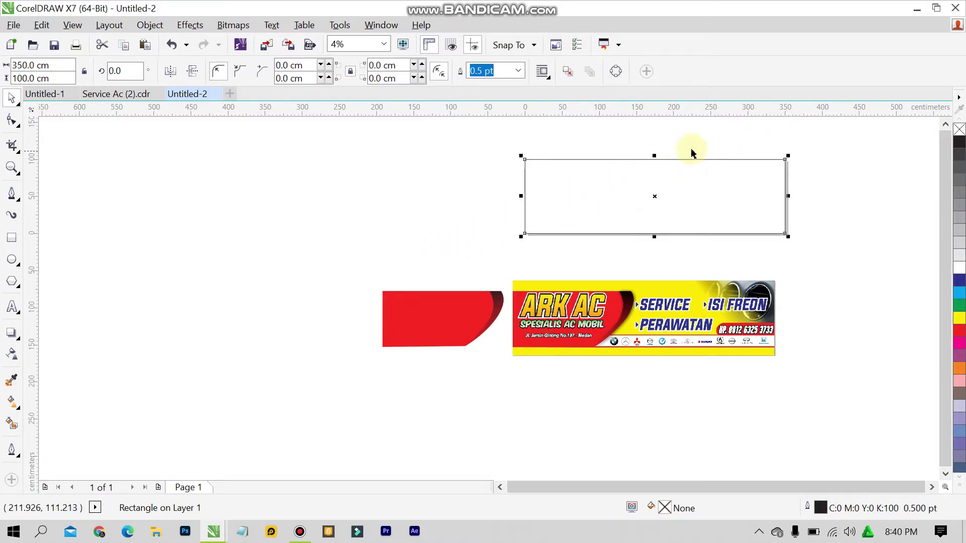
{"action": "left_click", "coordinate": [961, 318]}
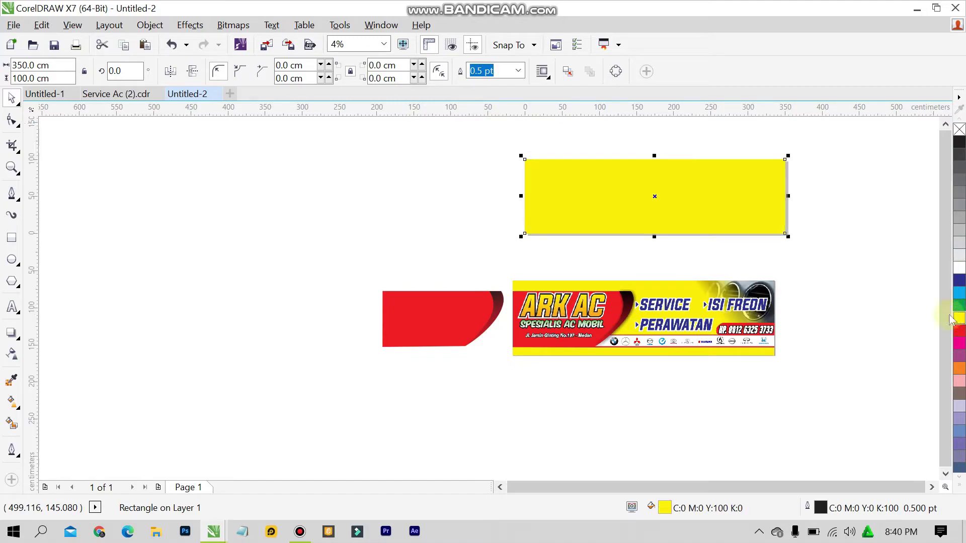
Step: Move the red shape and gradient band group onto the yellow banner, flush with the banner's left edge
{"action": "left_click_drag", "start_coordinate": [298, 261], "coordinate": [506, 382]}
{"action": "left_click_drag", "start_coordinate": [442, 319], "coordinate": [613, 193]}
{"action": "scroll", "coordinate": [534, 167], "scroll_direction": "up", "scroll_amount": 2}
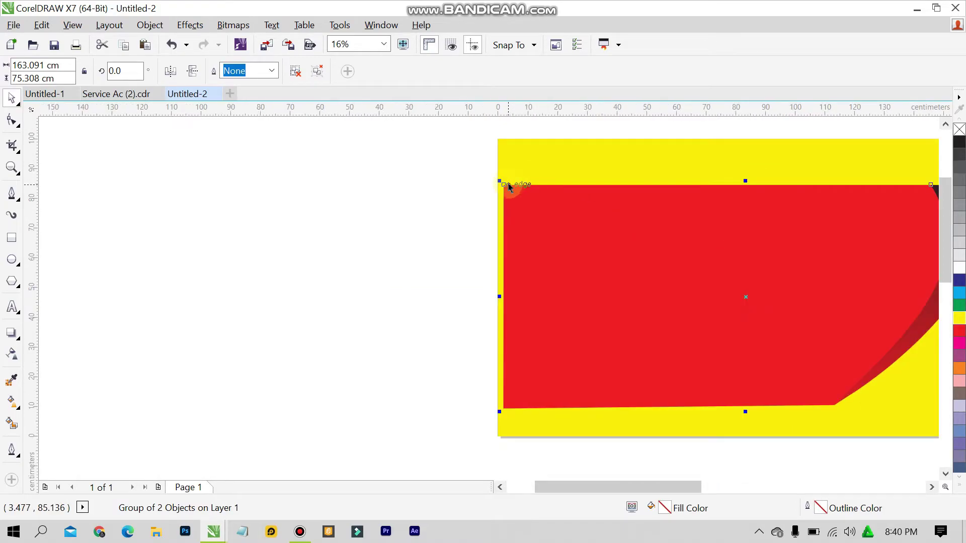
{"action": "left_click_drag", "start_coordinate": [502, 184], "coordinate": [497, 186]}
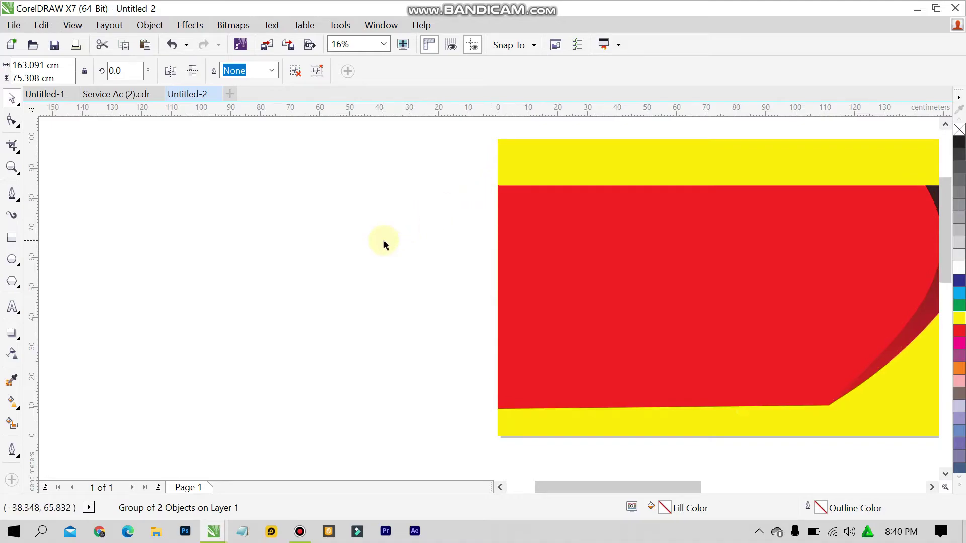
{"action": "left_click", "coordinate": [384, 243]}
Step: Narrow the red group horizontally to about 148 cm by bringing its right side inward, keeping its left side on the banner edge
{"action": "scroll", "coordinate": [638, 218], "scroll_direction": "down", "scroll_amount": 1}
{"action": "scroll", "coordinate": [874, 194], "scroll_direction": "up", "scroll_amount": 1}
{"action": "scroll", "coordinate": [874, 194], "scroll_direction": "down", "scroll_amount": 2}
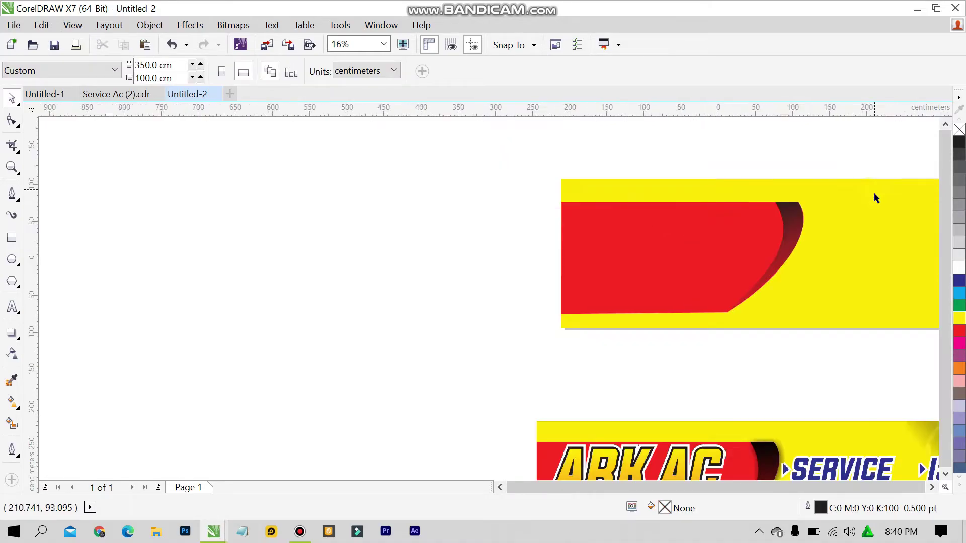
{"action": "left_click", "coordinate": [932, 487]}
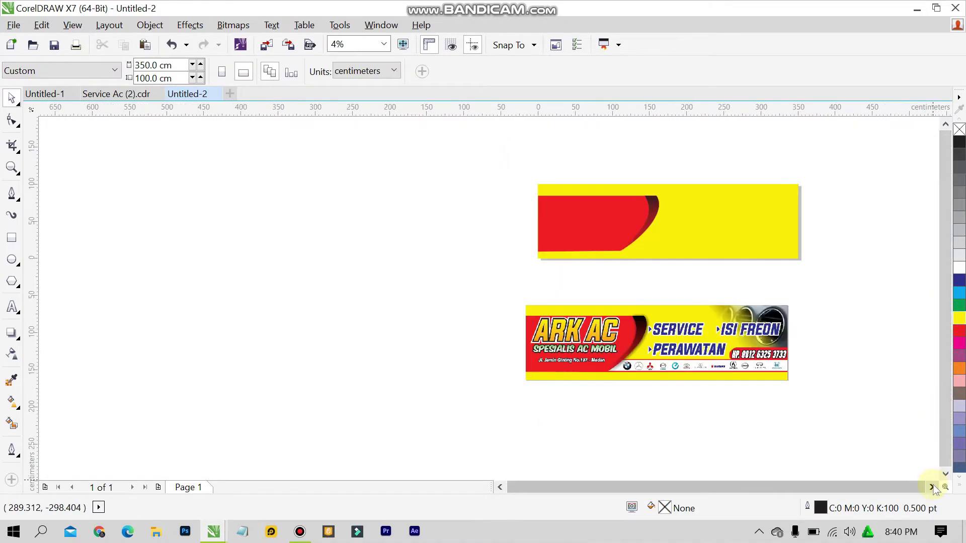
{"action": "left_click", "coordinate": [932, 487]}
{"action": "scroll", "coordinate": [693, 397], "scroll_direction": "up", "scroll_amount": 1}
{"action": "scroll", "coordinate": [633, 369], "scroll_direction": "down", "scroll_amount": 2}
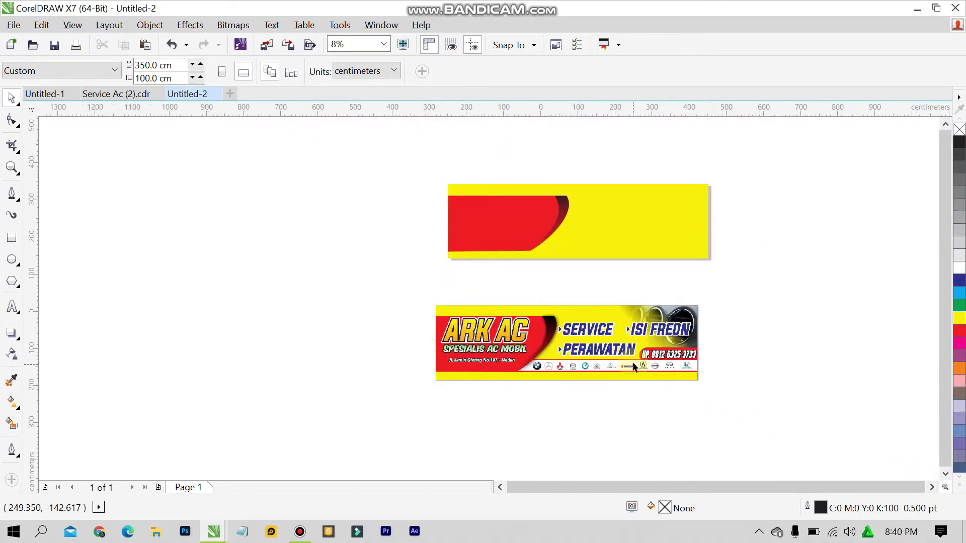
{"action": "scroll", "coordinate": [634, 272], "scroll_direction": "up", "scroll_amount": 2}
{"action": "left_click", "coordinate": [528, 324]}
{"action": "scroll", "coordinate": [578, 325], "scroll_direction": "up", "scroll_amount": 1}
{"action": "scroll", "coordinate": [579, 326], "scroll_direction": "up", "scroll_amount": 2}
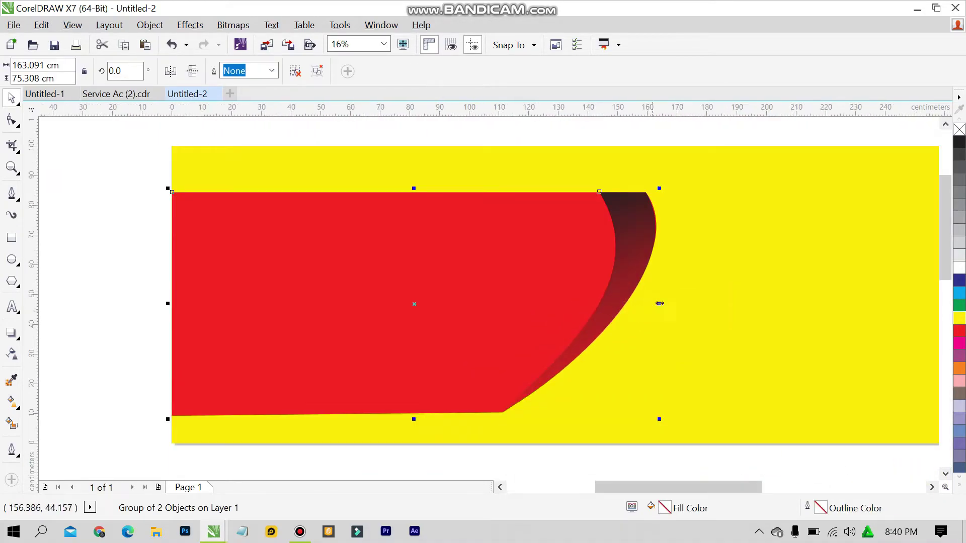
{"action": "left_click_drag", "start_coordinate": [660, 302], "coordinate": [607, 304]}
{"action": "left_click", "coordinate": [121, 324]}
Step: Examine the ARK AC title's font in Service Ac (2).cdr by ungrouping the title, and return to the Untitled-2 document
{"action": "scroll", "coordinate": [370, 405], "scroll_direction": "down", "scroll_amount": 2}
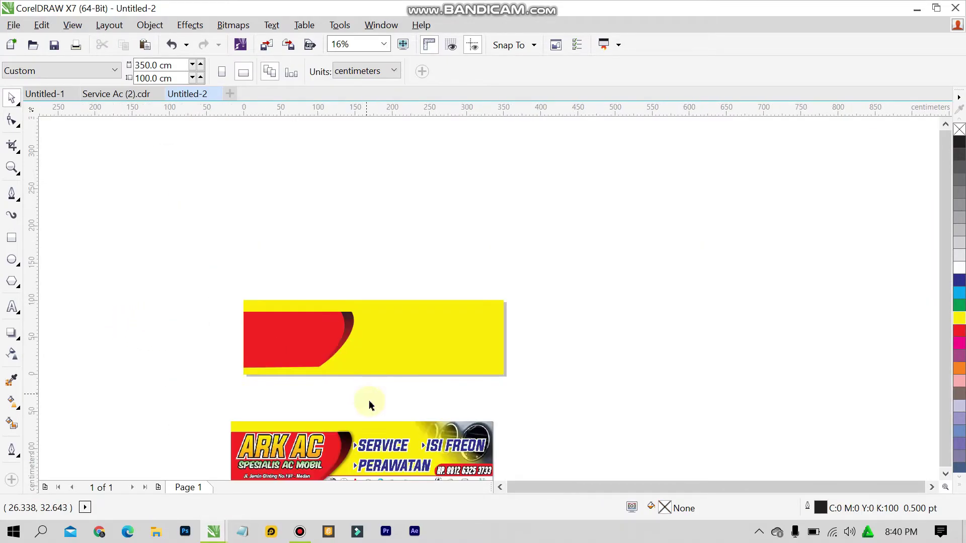
{"action": "scroll", "coordinate": [252, 460], "scroll_direction": "up", "scroll_amount": 2}
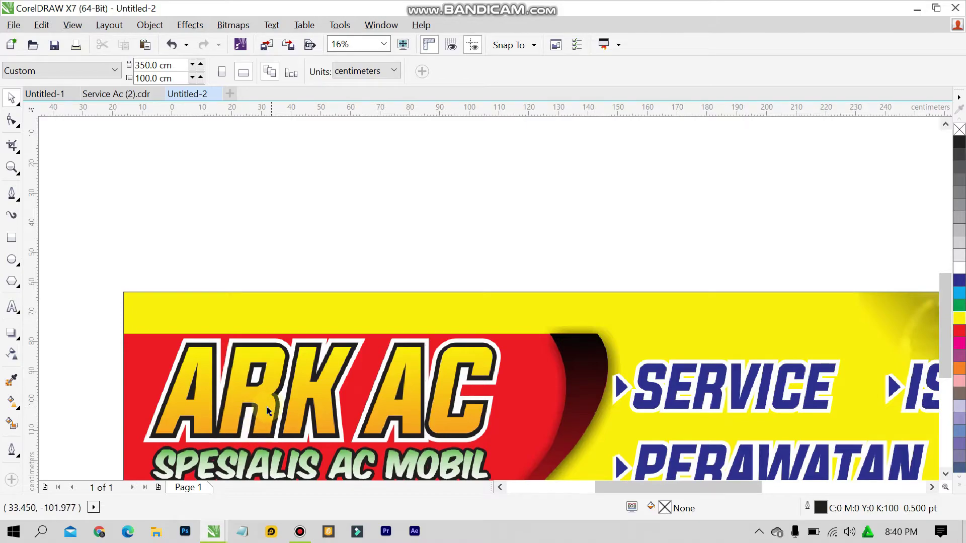
{"action": "left_click", "coordinate": [557, 384]}
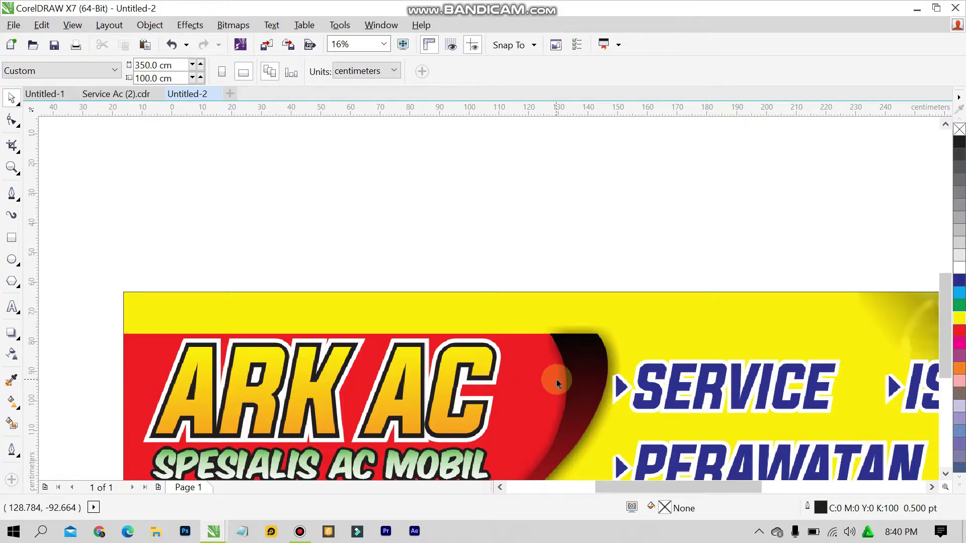
{"action": "left_click", "coordinate": [111, 94]}
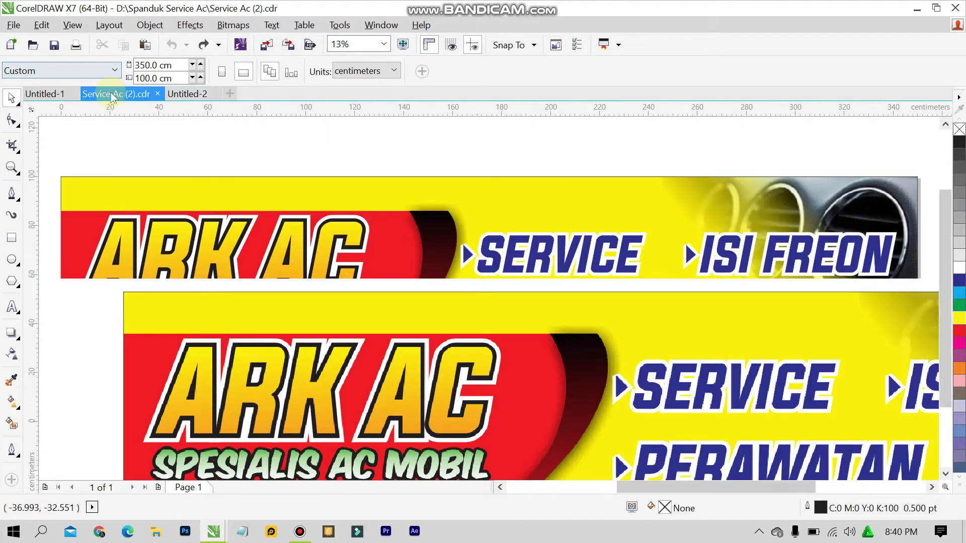
{"action": "left_click", "coordinate": [221, 244]}
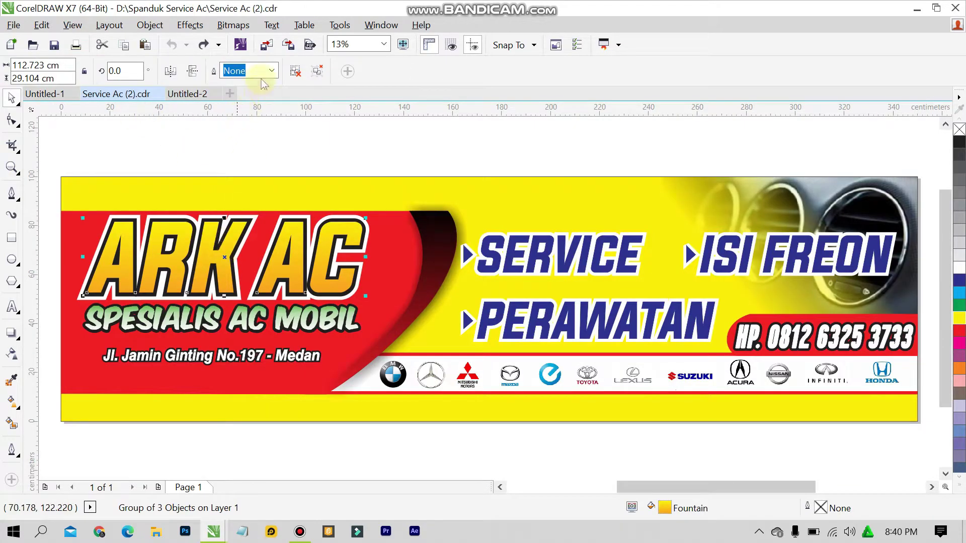
{"action": "left_click", "coordinate": [295, 73]}
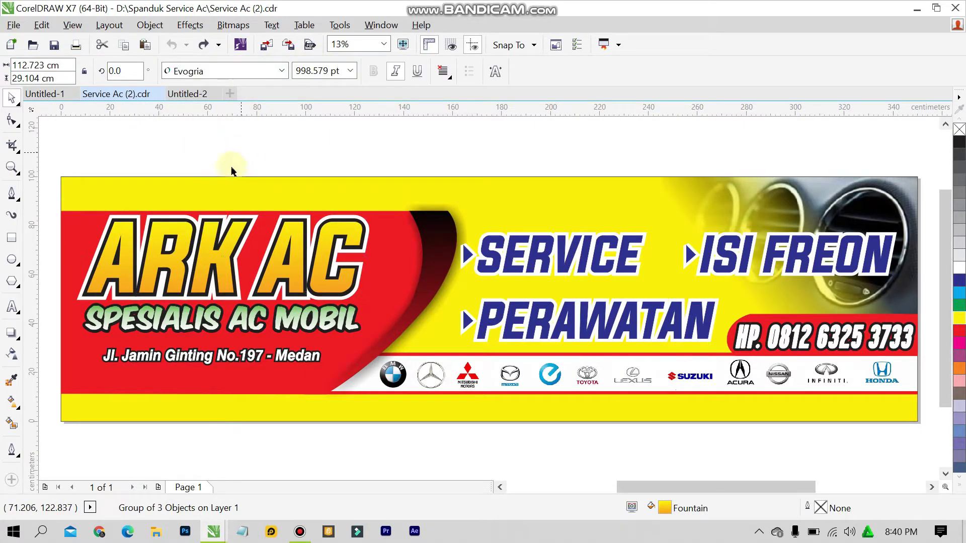
{"action": "left_click", "coordinate": [189, 95]}
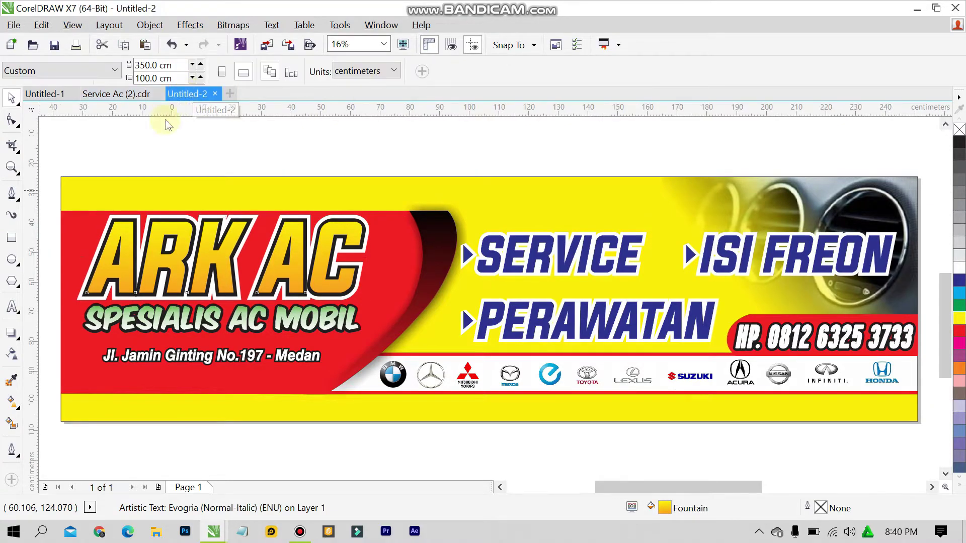
Step: Start an artistic text object on the red area and set its font size to 200 pt
{"action": "scroll", "coordinate": [173, 263], "scroll_direction": "down", "scroll_amount": 10}
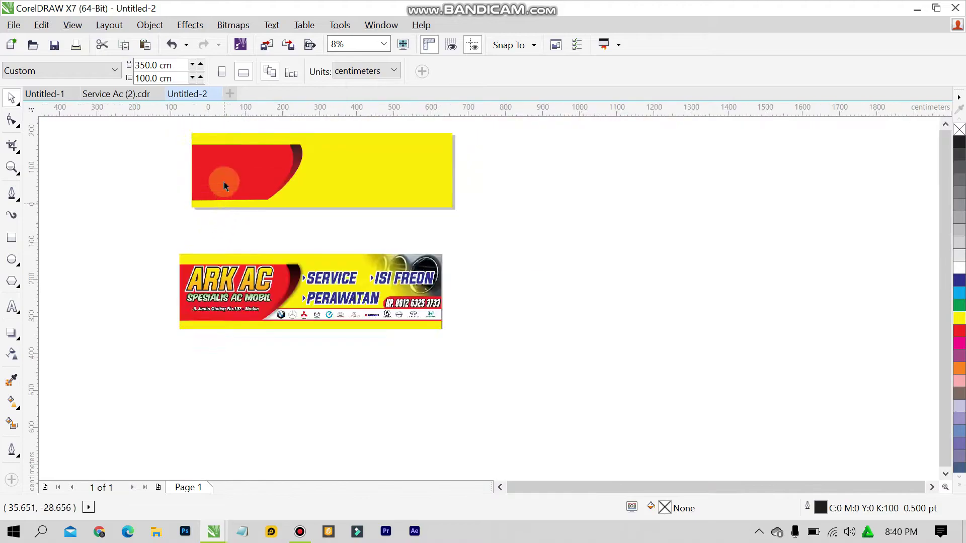
{"action": "left_click", "coordinate": [593, 291]}
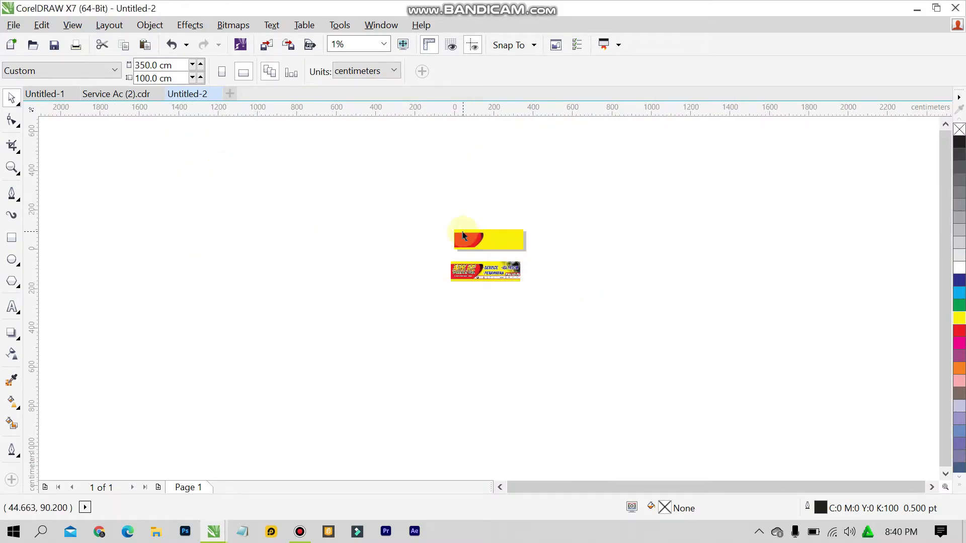
{"action": "scroll", "coordinate": [470, 237], "scroll_direction": "up", "scroll_amount": 3}
{"action": "left_click", "coordinate": [253, 256]}
{"action": "scroll", "coordinate": [252, 256], "scroll_direction": "up", "scroll_amount": 3}
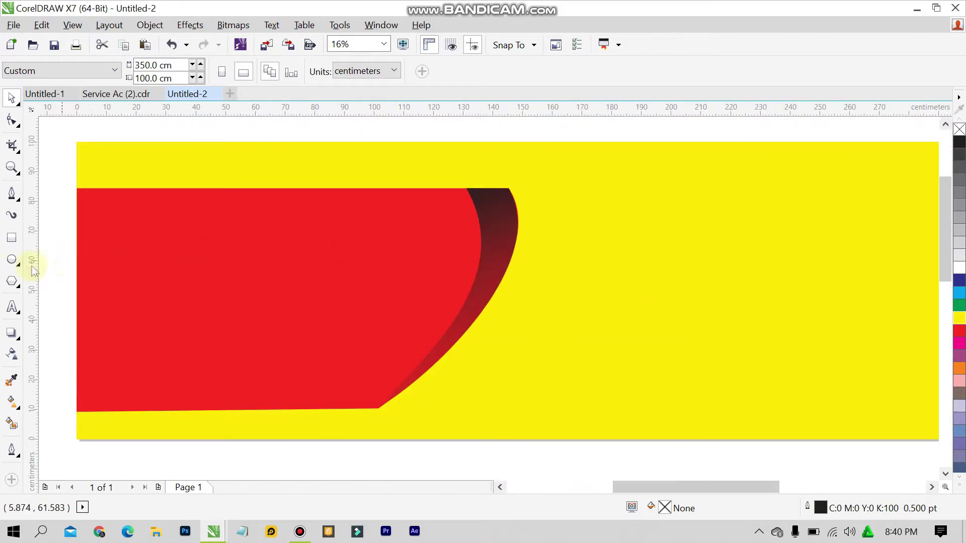
{"action": "left_click", "coordinate": [11, 307]}
{"action": "left_click", "coordinate": [108, 302]}
{"action": "left_click", "coordinate": [350, 71]}
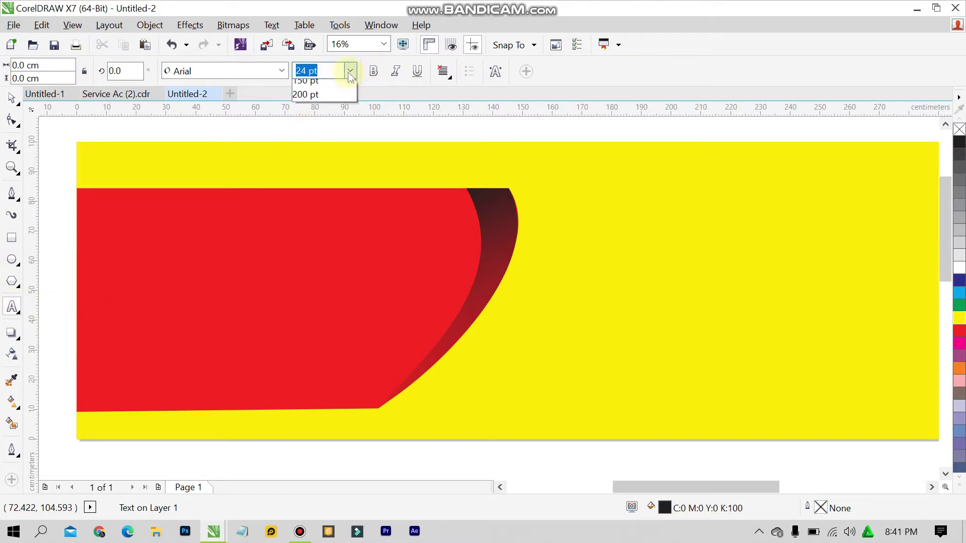
{"action": "left_click", "coordinate": [313, 314]}
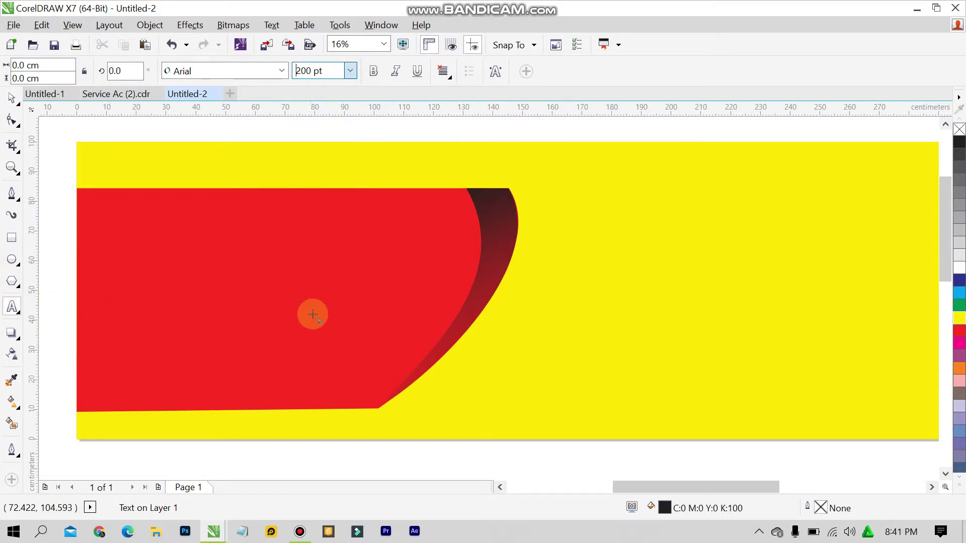
Step: Set the font to Evogria italic and enter the title ARK AC on the red area
{"action": "left_click", "coordinate": [275, 71]}
{"action": "left_click", "coordinate": [272, 94]}
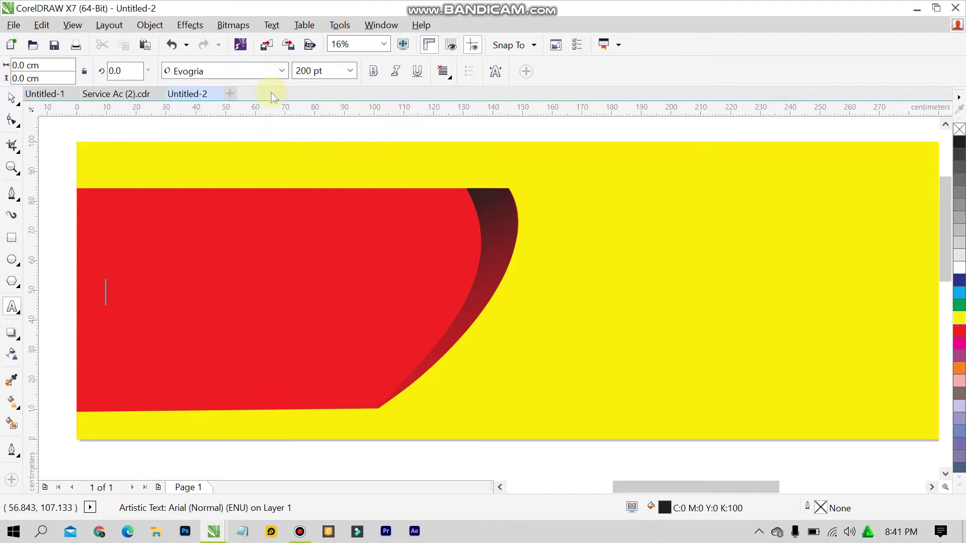
{"action": "left_click", "coordinate": [285, 73]}
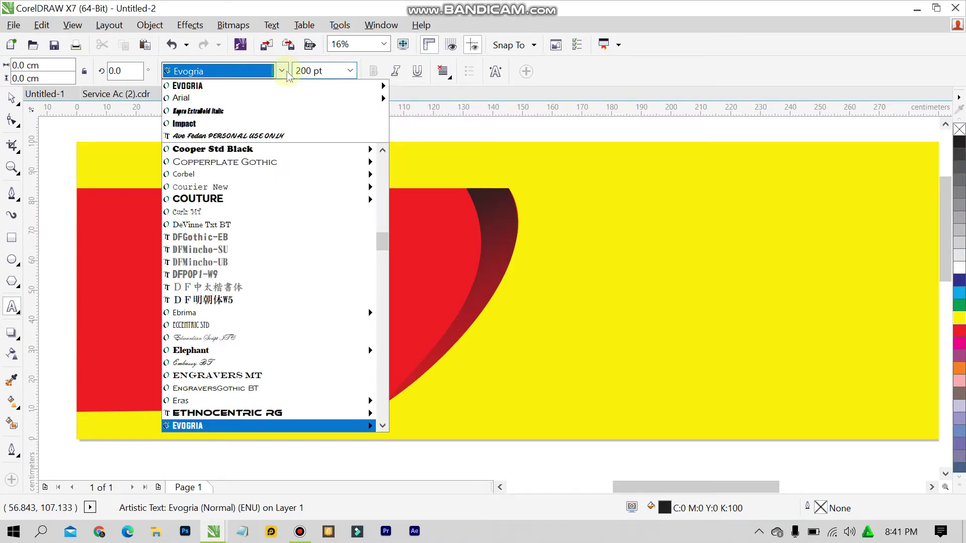
{"action": "mouse_move", "coordinate": [301, 85]}
{"action": "left_click", "coordinate": [403, 86]}
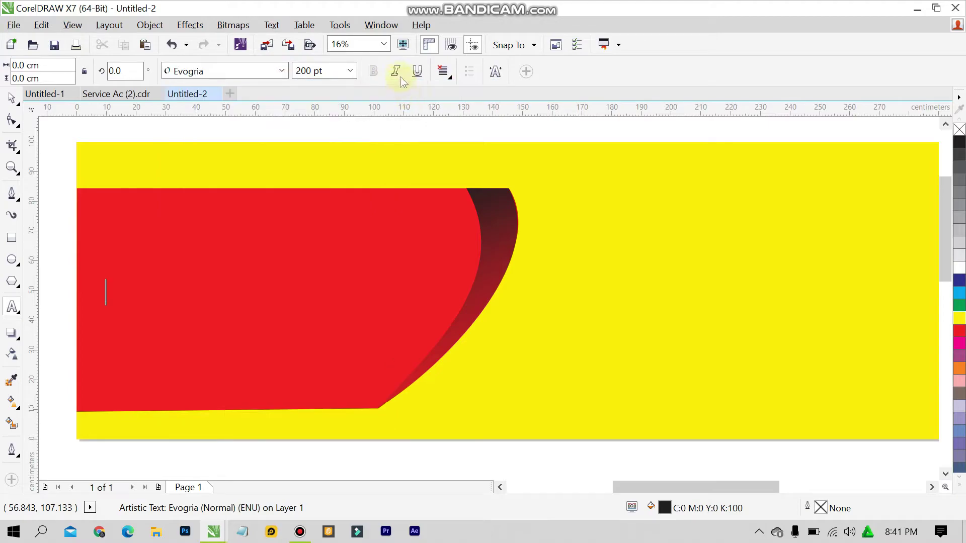
{"action": "left_click", "coordinate": [401, 78]}
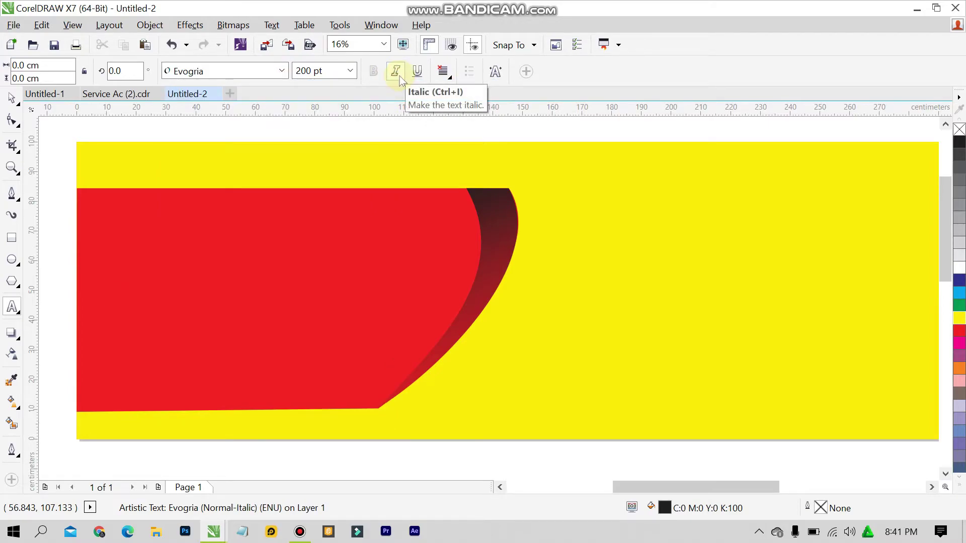
{"action": "type", "text": "ARK AC"}
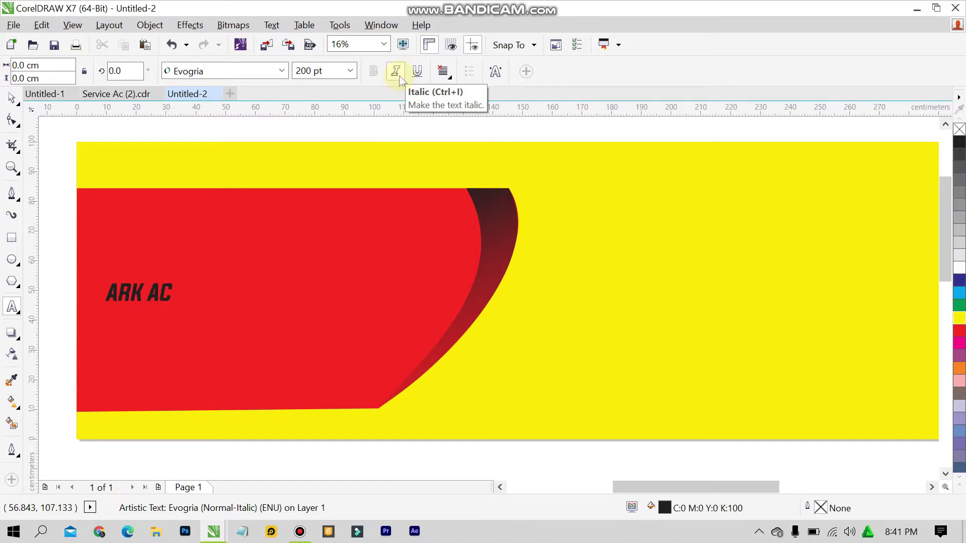
{"action": "key", "text": "ctrl+space"}
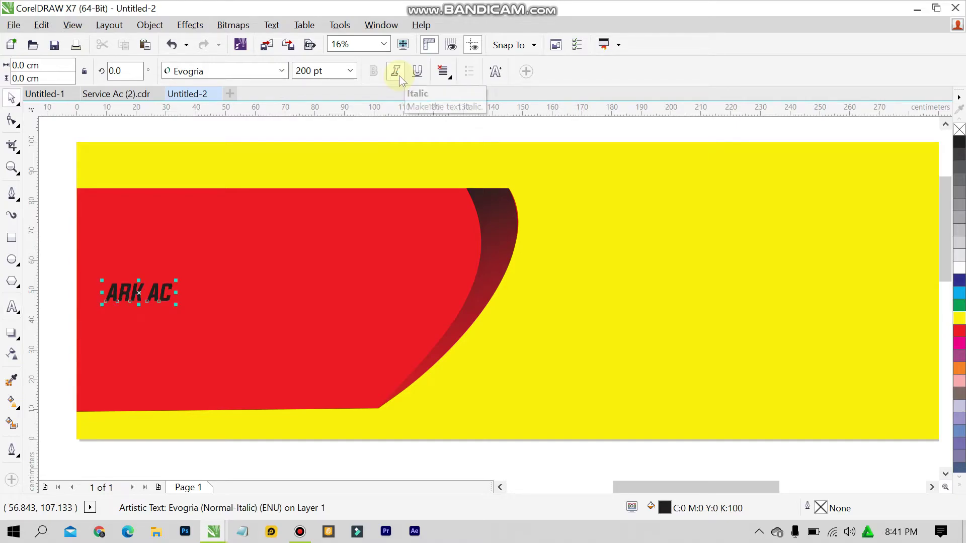
Step: Change the ARK AC title's fill to a linear fountain fill running top to bottom at a 273.4° angle
{"action": "double_click", "coordinate": [664, 509]}
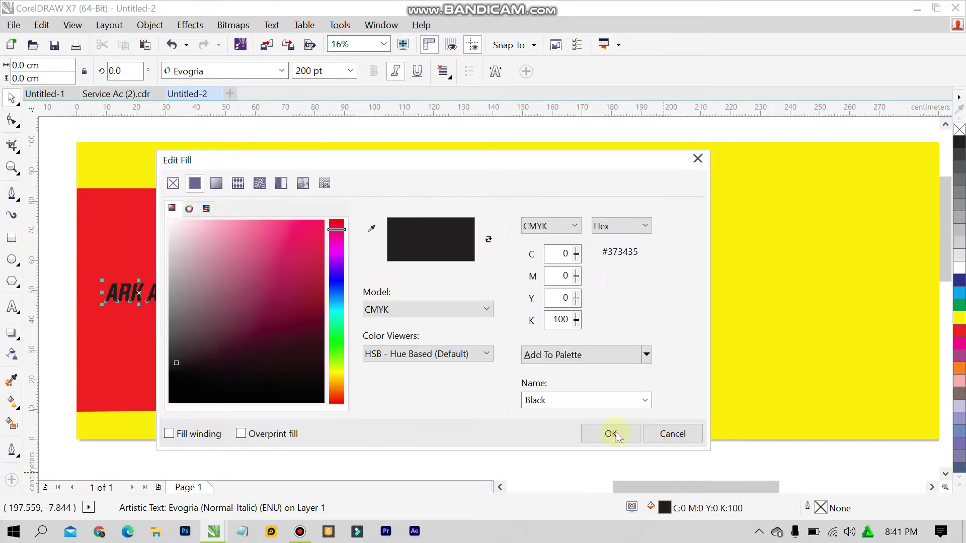
{"action": "left_click", "coordinate": [218, 185]}
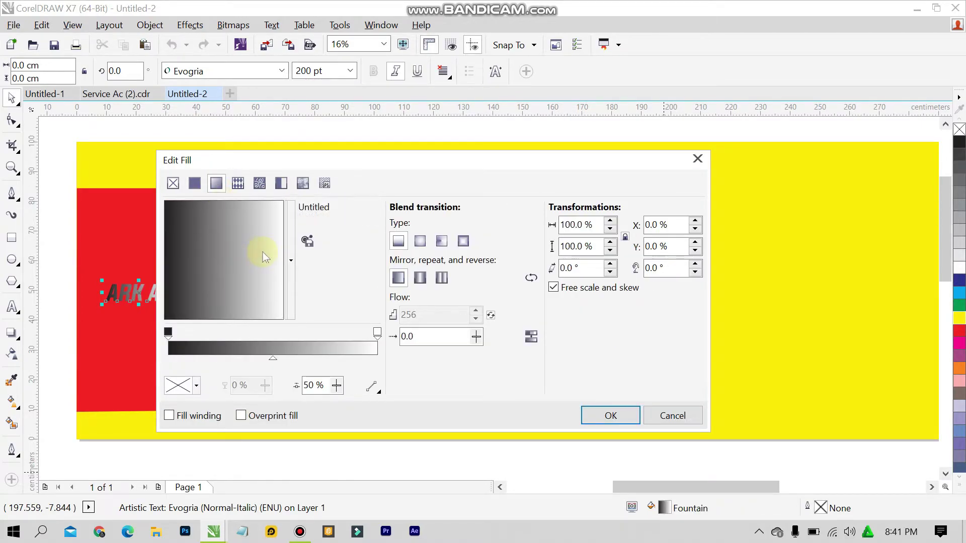
{"action": "left_click_drag", "start_coordinate": [270, 244], "coordinate": [228, 330]}
Step: Set the start colour of the title's fountain fill to bright yellow
{"action": "left_click", "coordinate": [169, 333]}
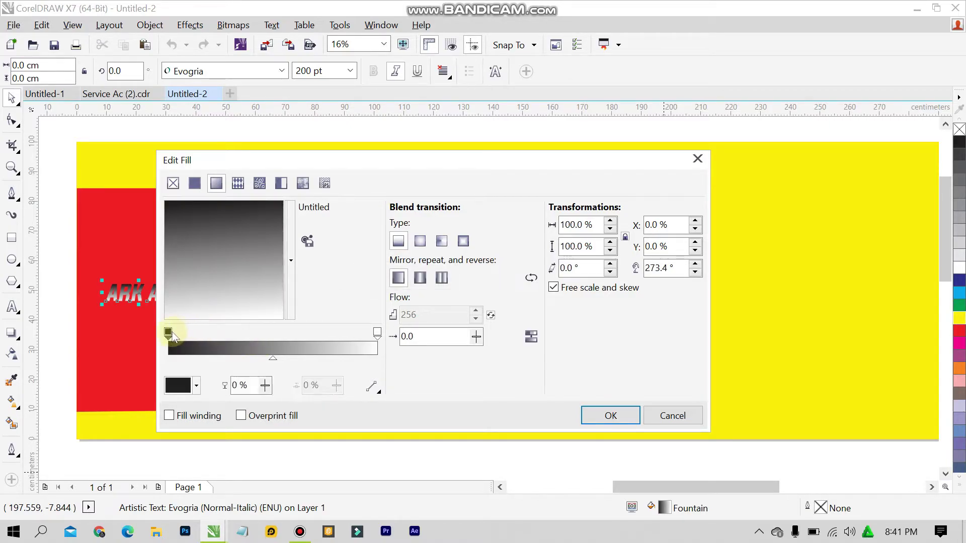
{"action": "left_click", "coordinate": [196, 386]}
{"action": "left_click", "coordinate": [197, 388]}
{"action": "left_click", "coordinate": [196, 388]}
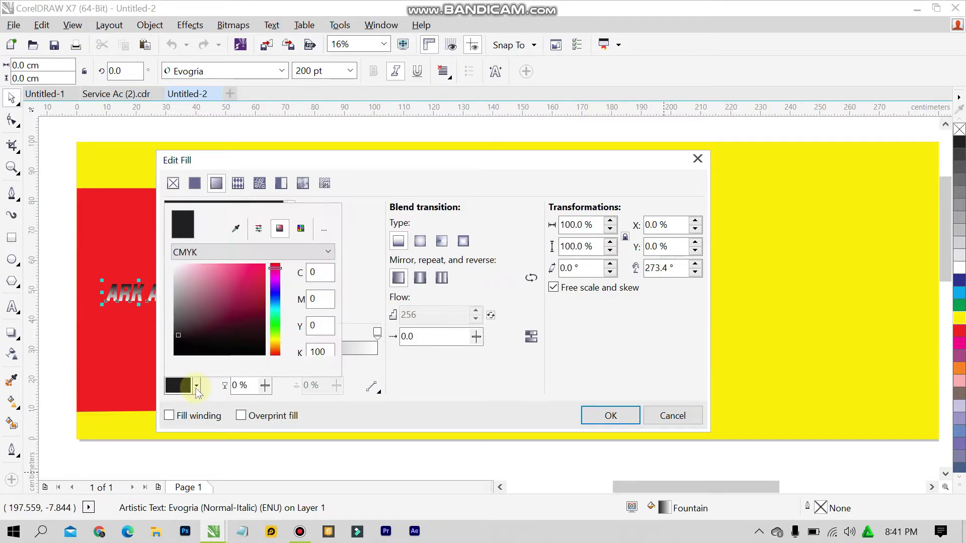
{"action": "left_click", "coordinate": [197, 387]}
{"action": "left_click", "coordinate": [196, 388]}
{"action": "left_click_drag", "start_coordinate": [276, 342], "coordinate": [276, 340]}
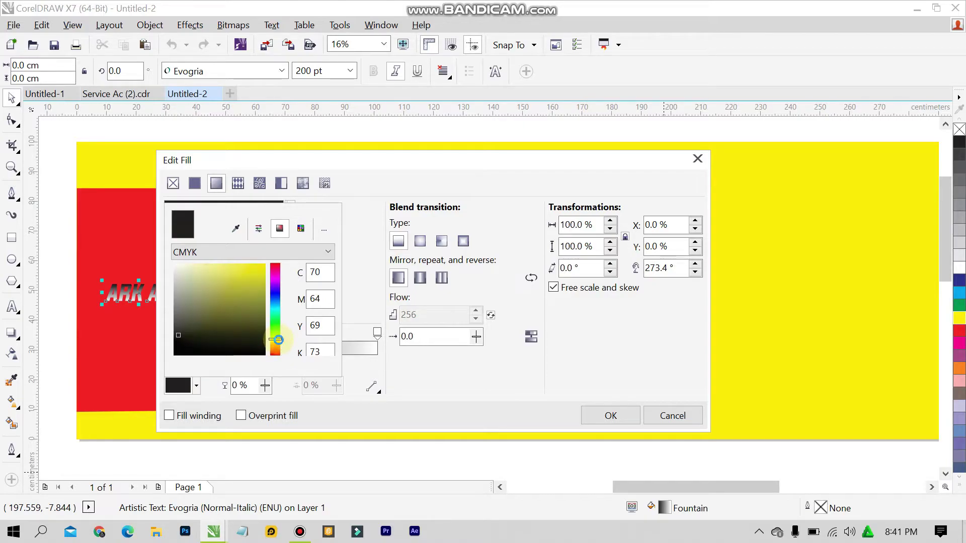
{"action": "mouse_move", "coordinate": [254, 302]}
{"action": "left_mouse_down"}
{"action": "mouse_move", "coordinate": [252, 271]}
{"action": "mouse_move", "coordinate": [265, 264]}
{"action": "left_mouse_up"}
{"action": "left_click", "coordinate": [441, 371]}
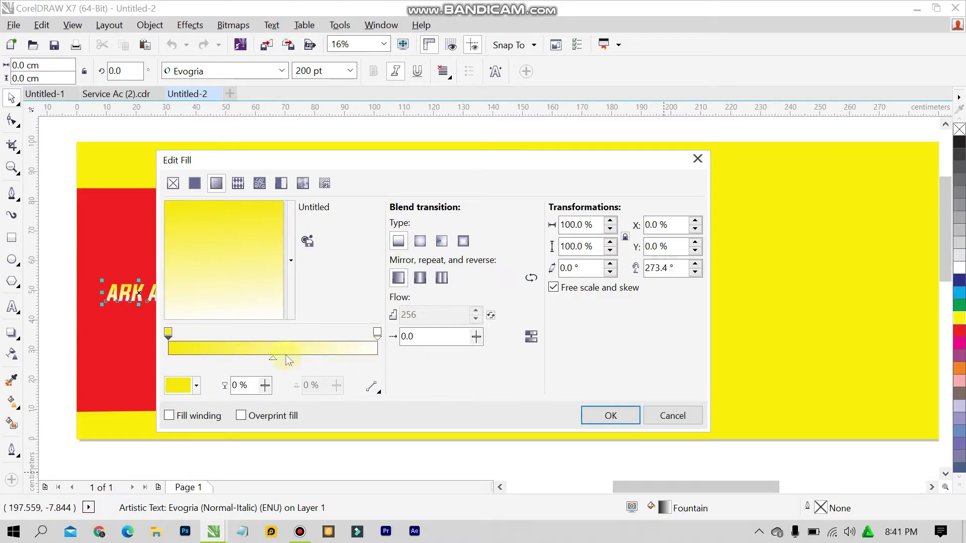
Step: Set the end colour of the title's fountain fill to orange
{"action": "left_click", "coordinate": [377, 334]}
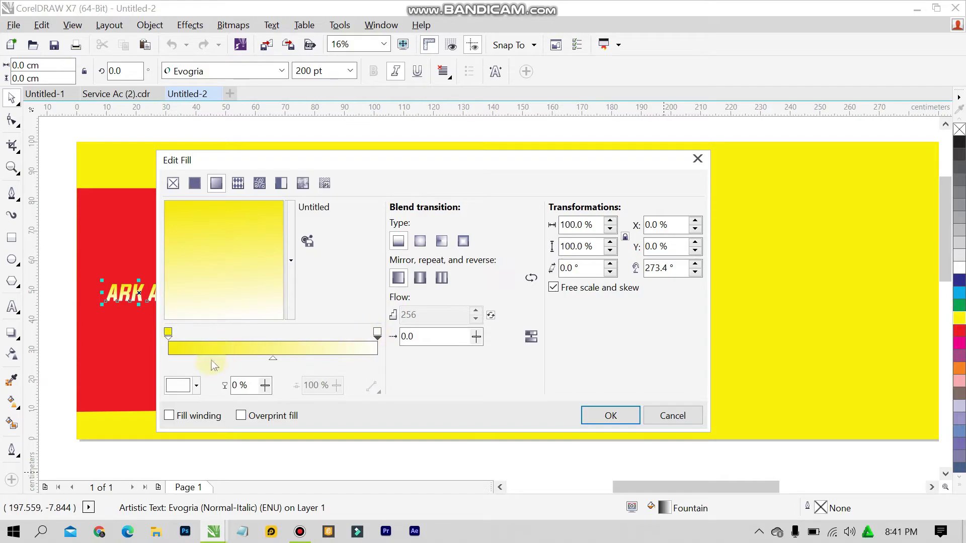
{"action": "left_click", "coordinate": [197, 386]}
{"action": "left_click_drag", "start_coordinate": [275, 354], "coordinate": [280, 352]}
{"action": "left_click", "coordinate": [259, 272]}
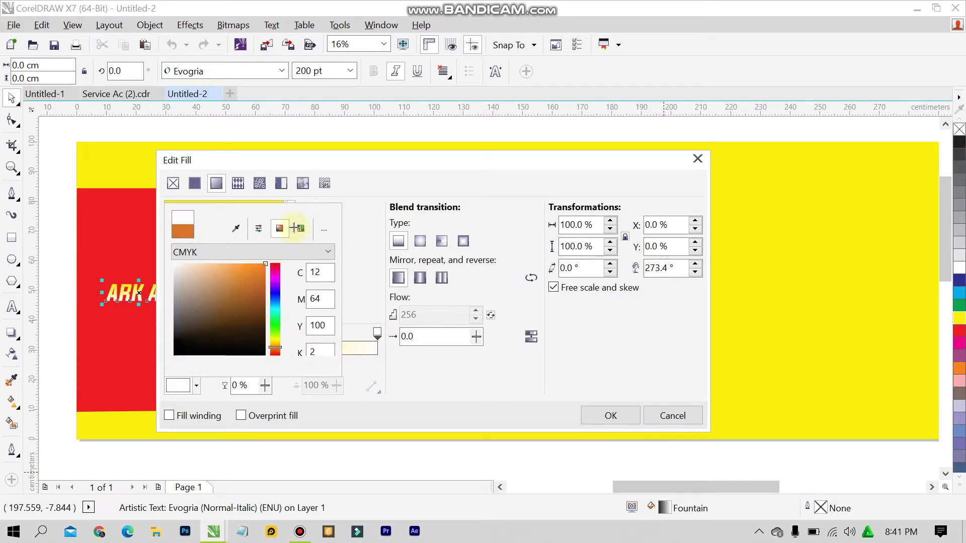
{"action": "left_click", "coordinate": [475, 367]}
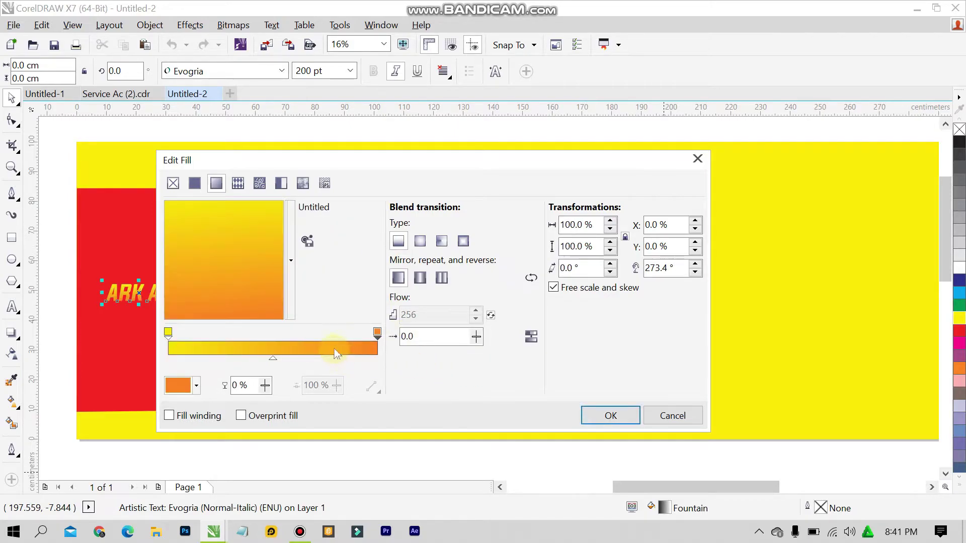
Step: Move the midpoint of the title's fountain fill to 43% and apply the fill
{"action": "left_click", "coordinate": [274, 361]}
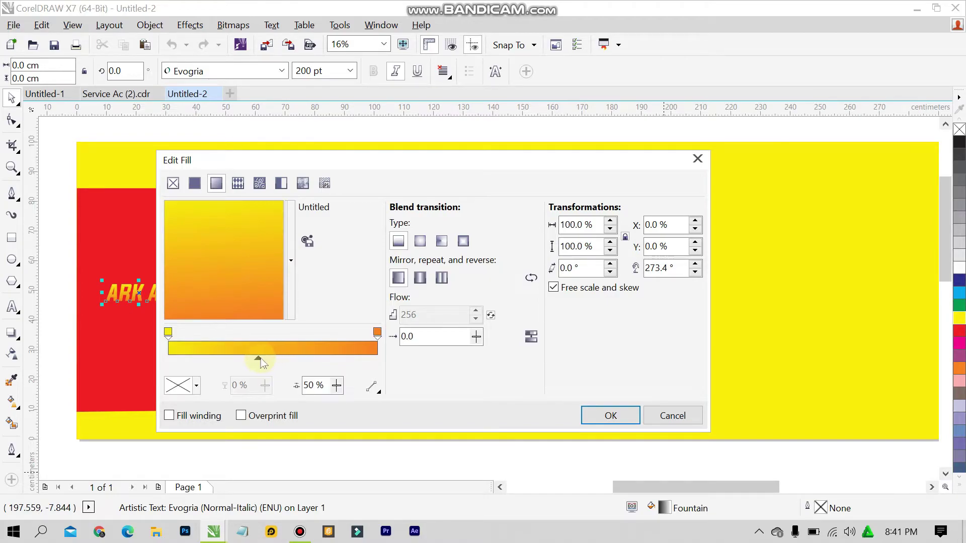
{"action": "left_click", "coordinate": [585, 420]}
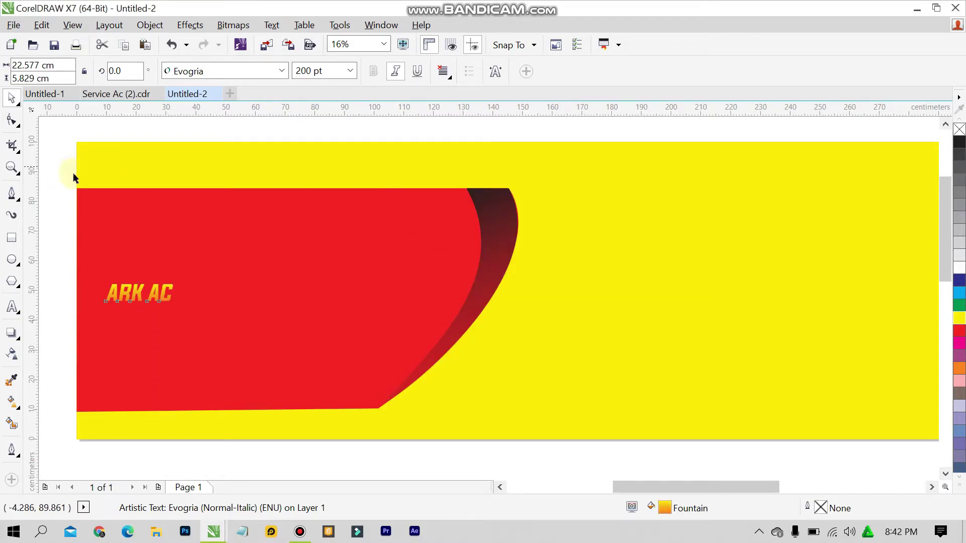
Step: Enlarge the ARK AC title proportionally to about 98 × 25 cm and position it in the upper part of the red area
{"action": "left_click", "coordinate": [167, 310]}
{"action": "left_click", "coordinate": [179, 288]}
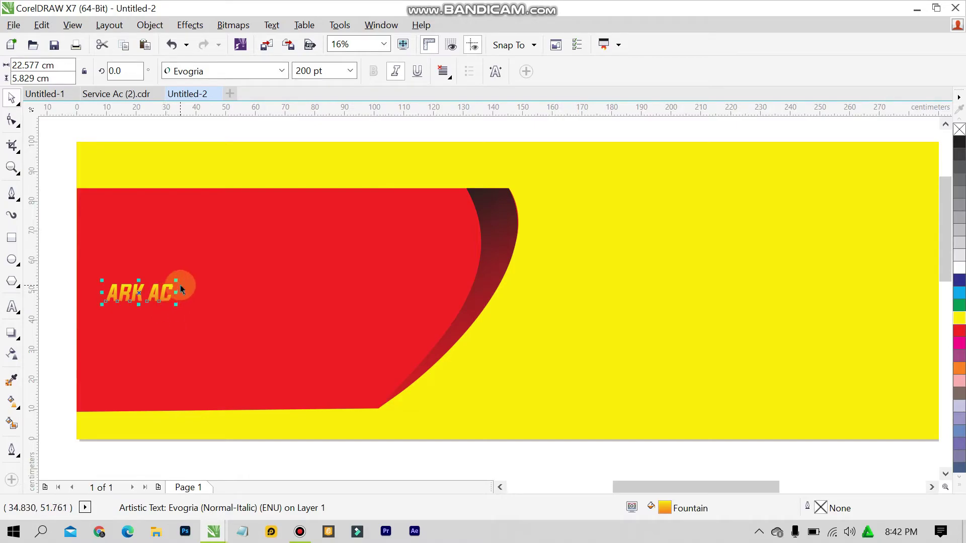
{"action": "left_click_drag", "start_coordinate": [176, 281], "coordinate": [287, 233]}
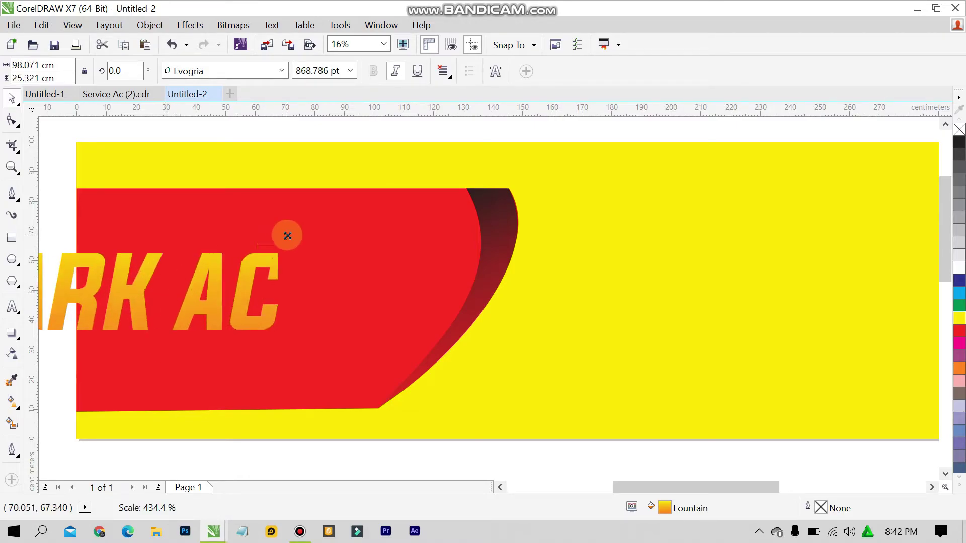
{"action": "left_click_drag", "start_coordinate": [257, 274], "coordinate": [378, 226]}
{"action": "scroll", "coordinate": [466, 275], "scroll_direction": "down", "scroll_amount": 2}
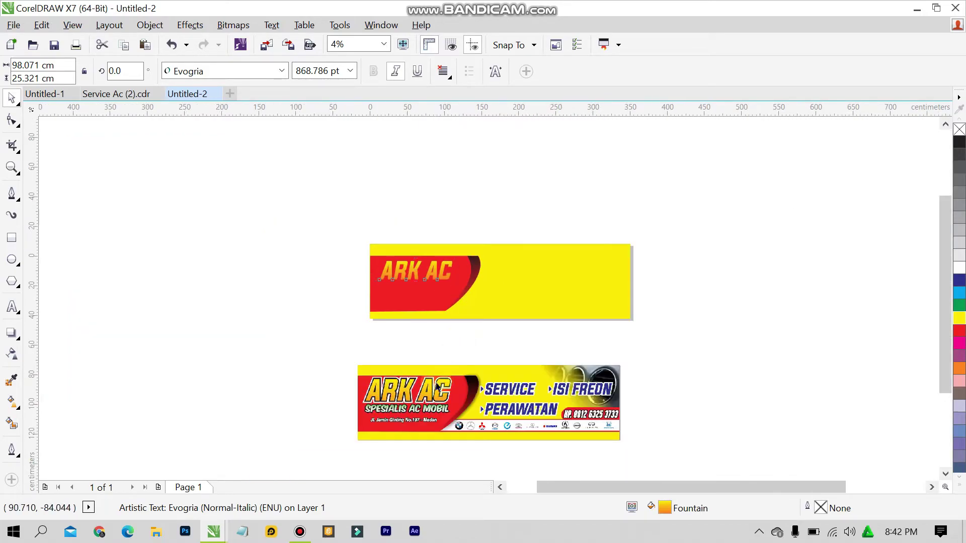
{"action": "scroll", "coordinate": [438, 382], "scroll_direction": "up", "scroll_amount": 1}
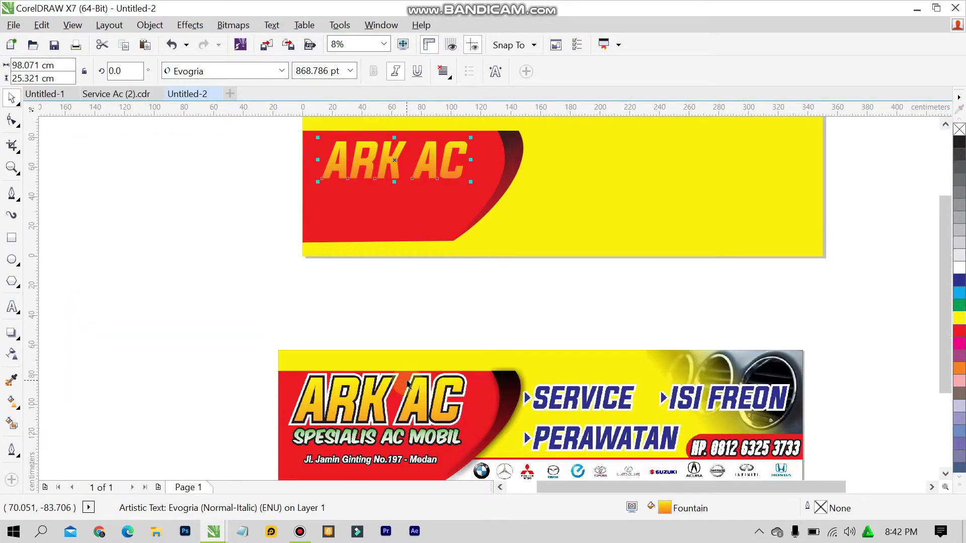
Step: Shift the midpoint of the ARK AC title's fountain fill toward the orange end
{"action": "left_click", "coordinate": [395, 164]}
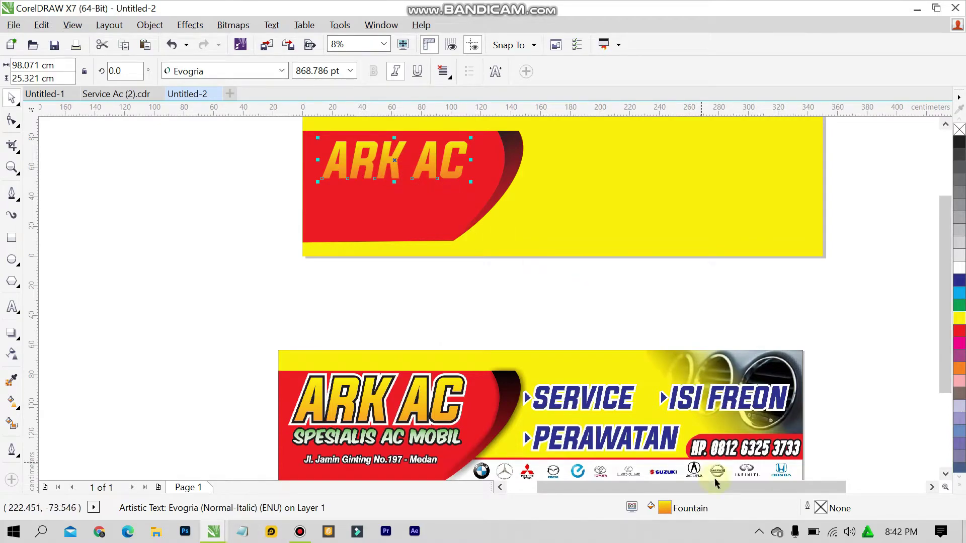
{"action": "double_click", "coordinate": [667, 510]}
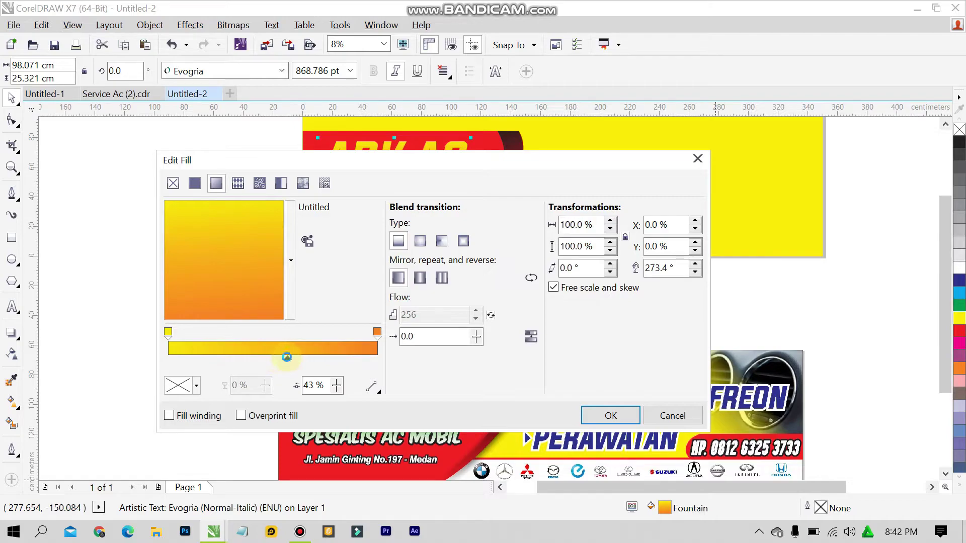
{"action": "left_click", "coordinate": [611, 416]}
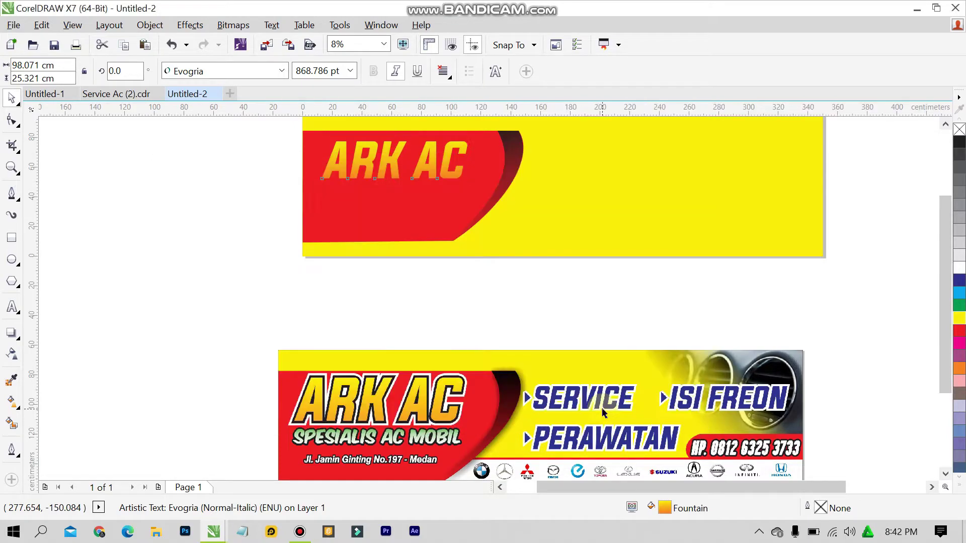
{"action": "left_click", "coordinate": [241, 277]}
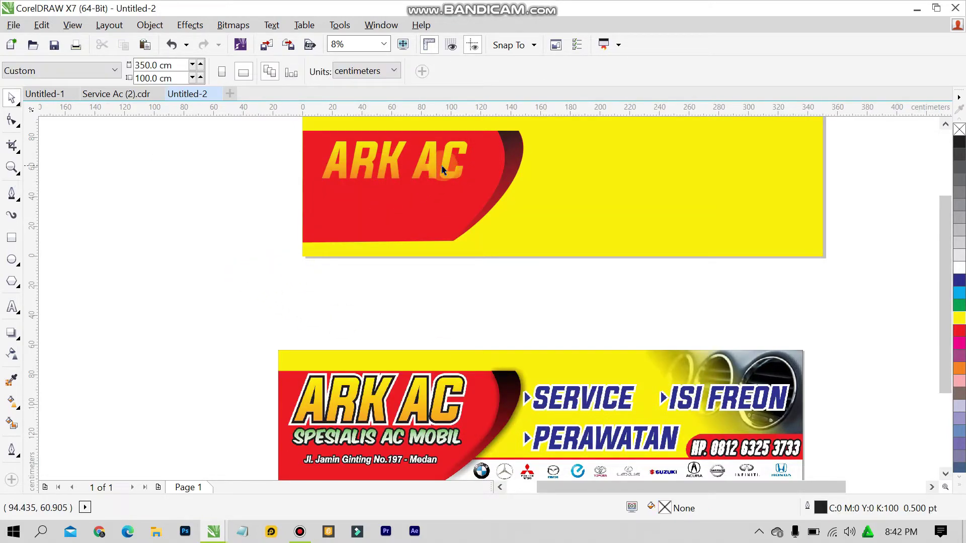
{"action": "left_click", "coordinate": [418, 165]}
{"action": "left_click", "coordinate": [406, 168], "text": "alt"}
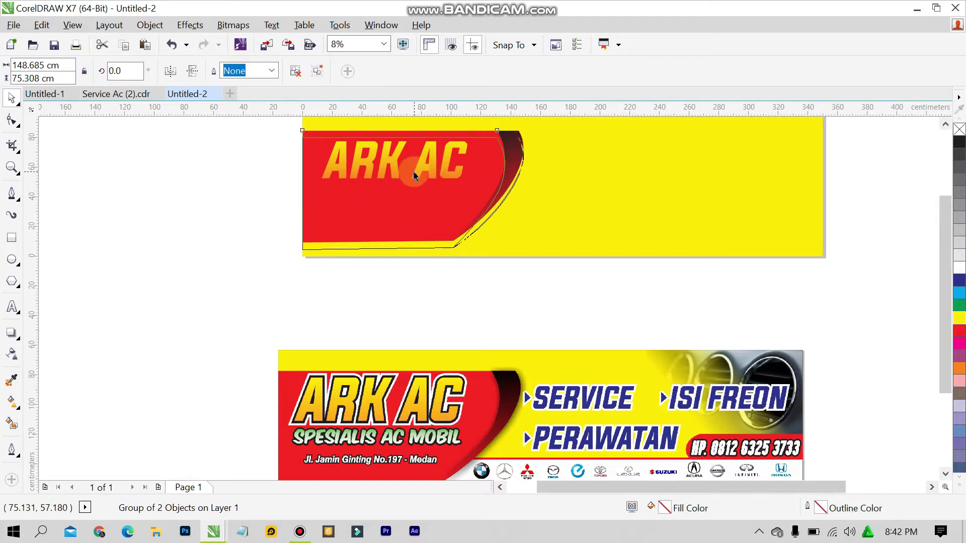
{"action": "key", "text": "ctrl+z"}
Step: Duplicate the ARK AC title just below the original and fill the copy with solid black
{"action": "left_click", "coordinate": [355, 163]}
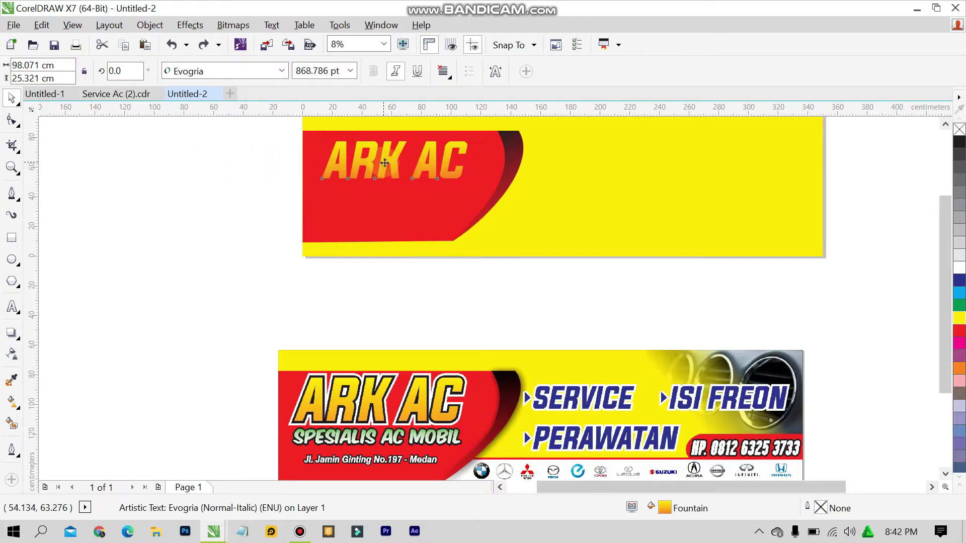
{"action": "left_click_drag", "start_coordinate": [384, 166], "coordinate": [387, 168]}
{"action": "left_click", "coordinate": [370, 284]}
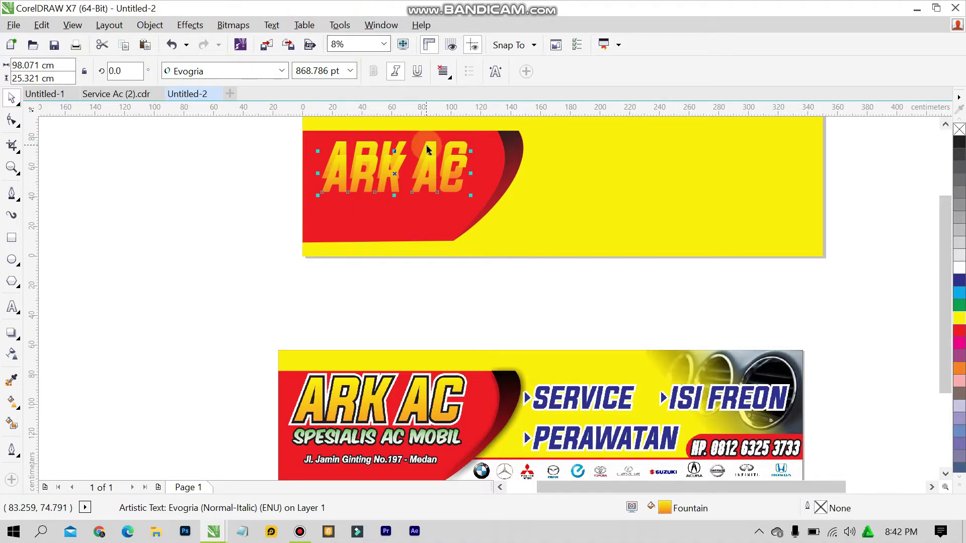
{"action": "left_click", "coordinate": [962, 160]}
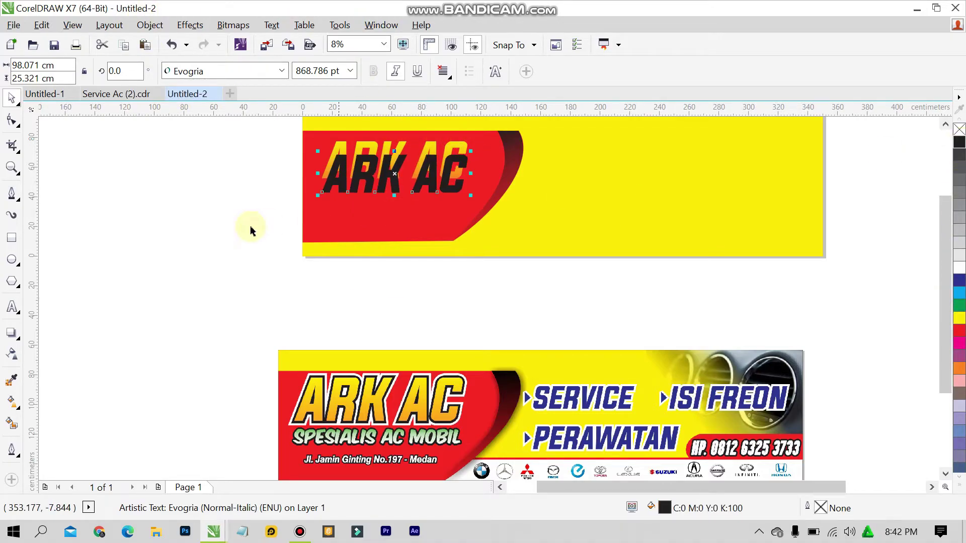
Step: Bring the gradient ARK AC title in front of its black copy
{"action": "left_click", "coordinate": [212, 233]}
{"action": "left_click", "coordinate": [346, 148]}
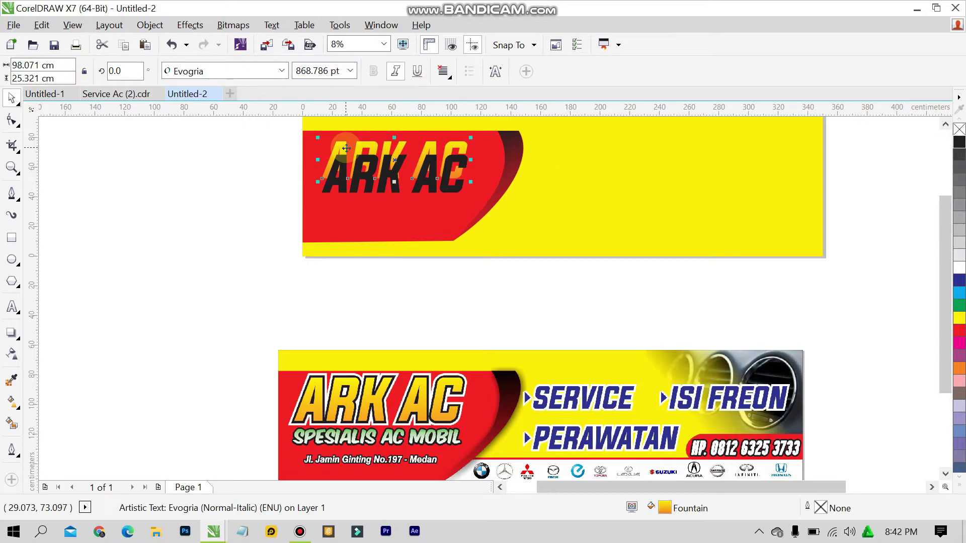
{"action": "key", "text": "shift+Page_Up"}
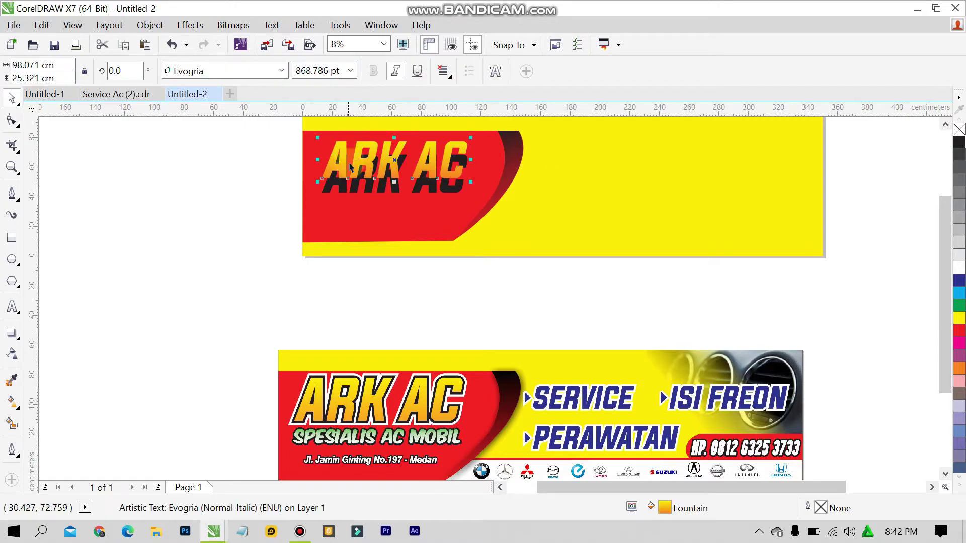
Step: Give the black ARK AC copy a black outline 80 pt wide
{"action": "left_click", "coordinate": [370, 189]}
{"action": "left_click", "coordinate": [831, 509]}
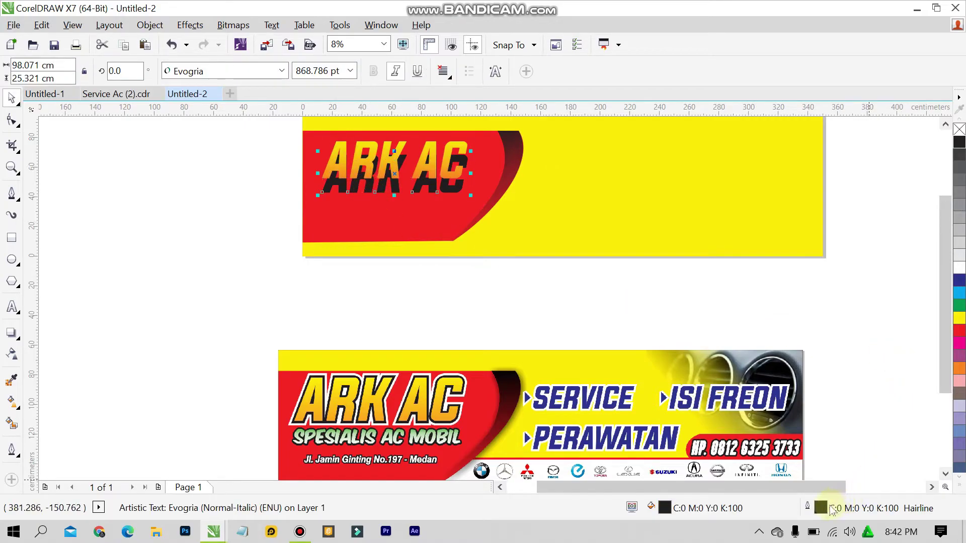
{"action": "double_click", "coordinate": [821, 509]}
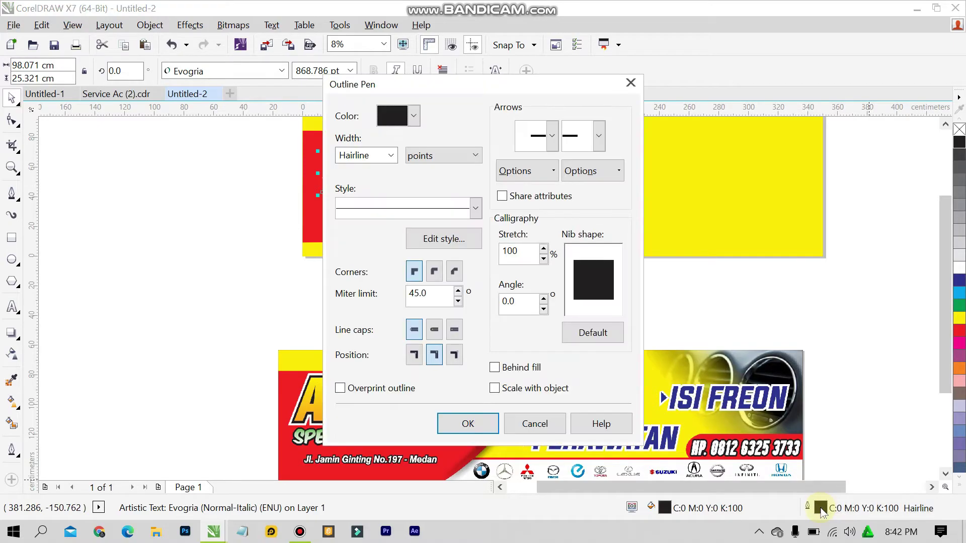
{"action": "double_click", "coordinate": [372, 156]}
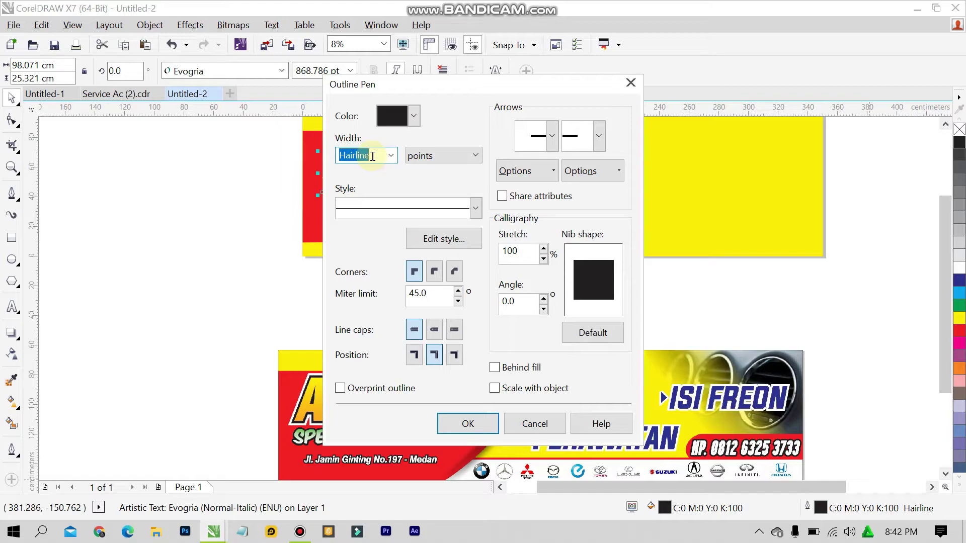
{"action": "type", "text": "80"}
{"action": "key", "text": "Return"}
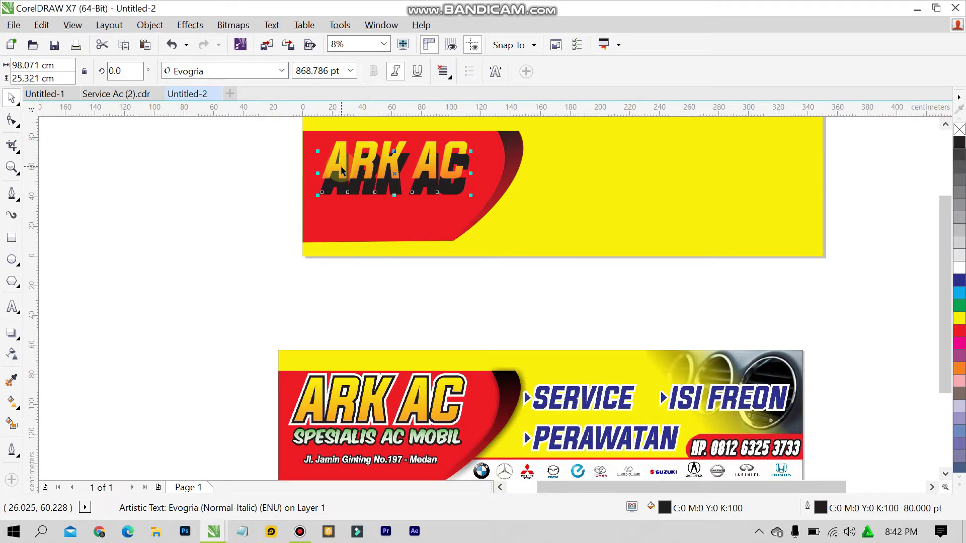
Step: Align the black outlined copy centrally behind the gradient ARK AC title
{"action": "left_click", "coordinate": [341, 166], "text": "shift"}
{"action": "key", "text": "c"}
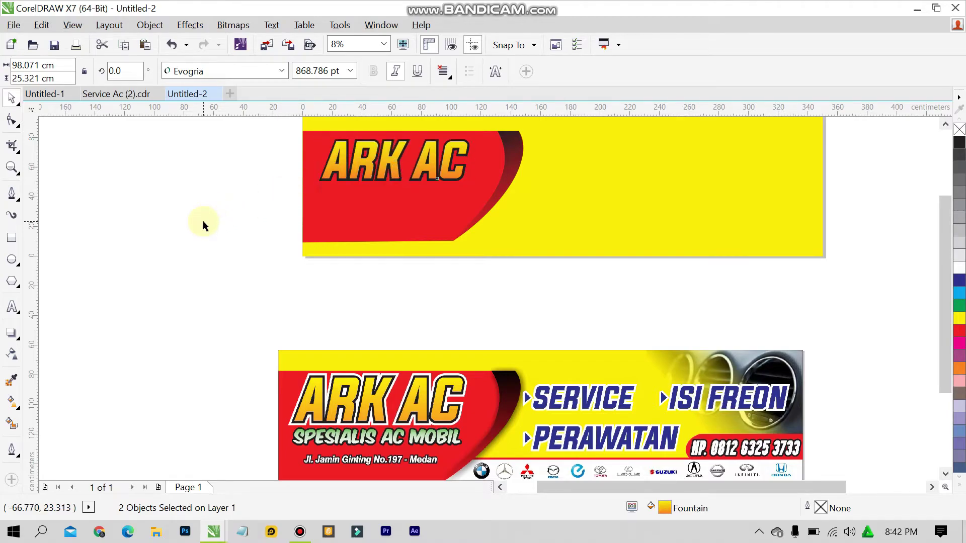
{"action": "left_click", "coordinate": [203, 225]}
{"action": "scroll", "coordinate": [304, 147], "scroll_direction": "up", "scroll_amount": 1}
{"action": "scroll", "coordinate": [304, 147], "scroll_direction": "down", "scroll_amount": 1}
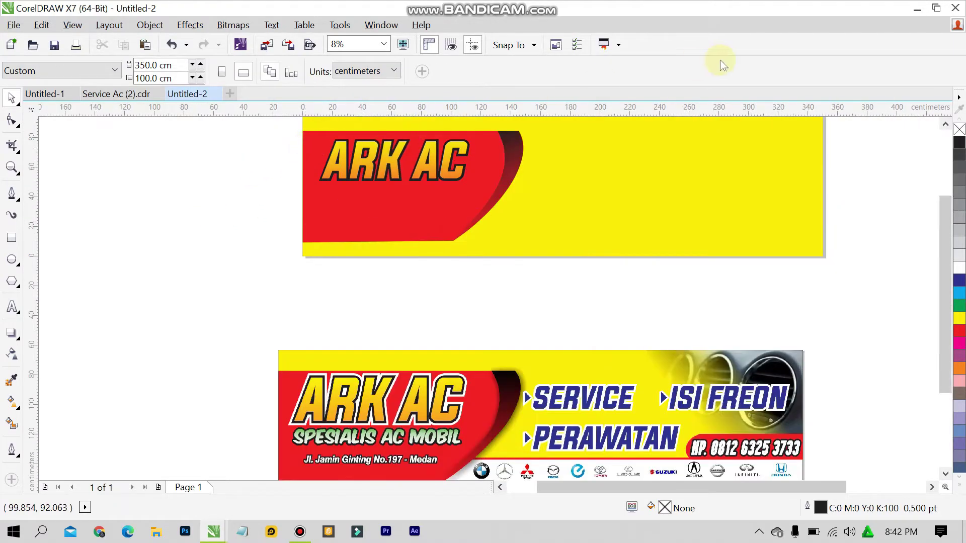
Step: Delete the reference banner image below the page and preview the design full screen
{"action": "left_click", "coordinate": [563, 266]}
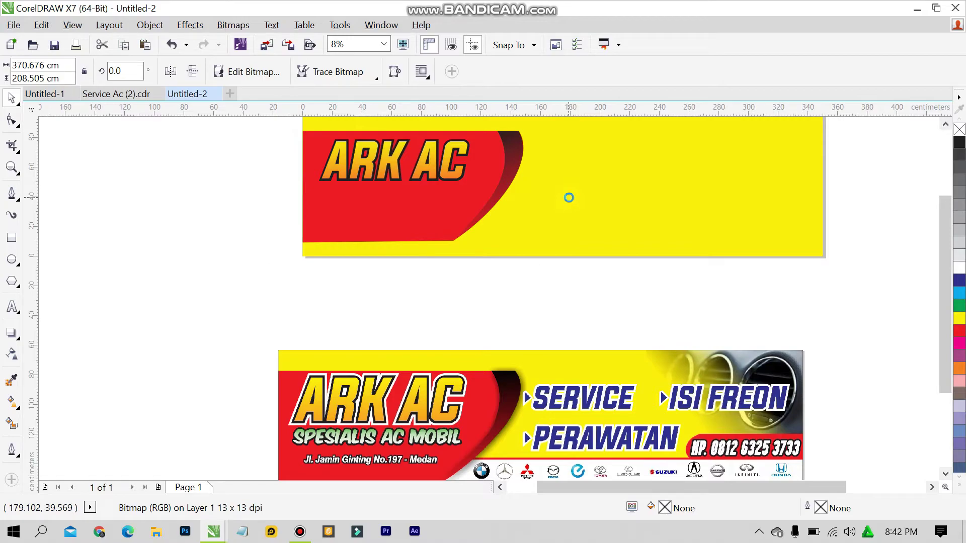
{"action": "key", "text": "Delete"}
{"action": "left_click", "coordinate": [383, 44]}
{"action": "left_click", "coordinate": [375, 47]}
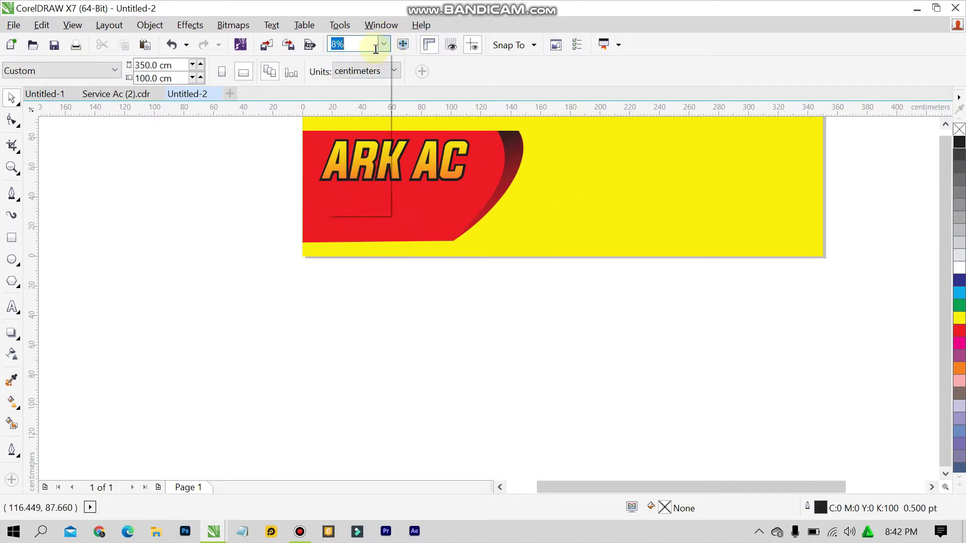
{"action": "left_click", "coordinate": [384, 45]}
{"action": "left_click", "coordinate": [372, 61]}
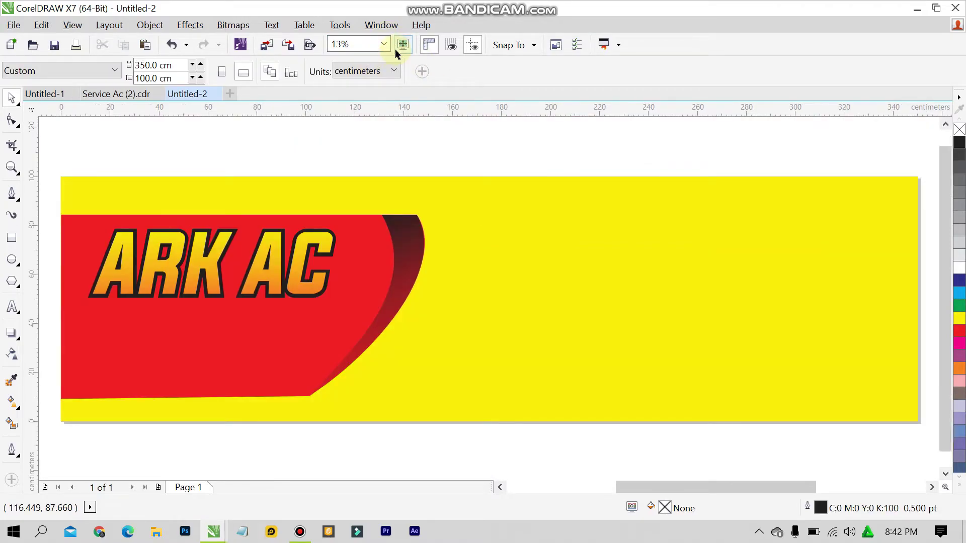
{"action": "key", "text": "F9"}
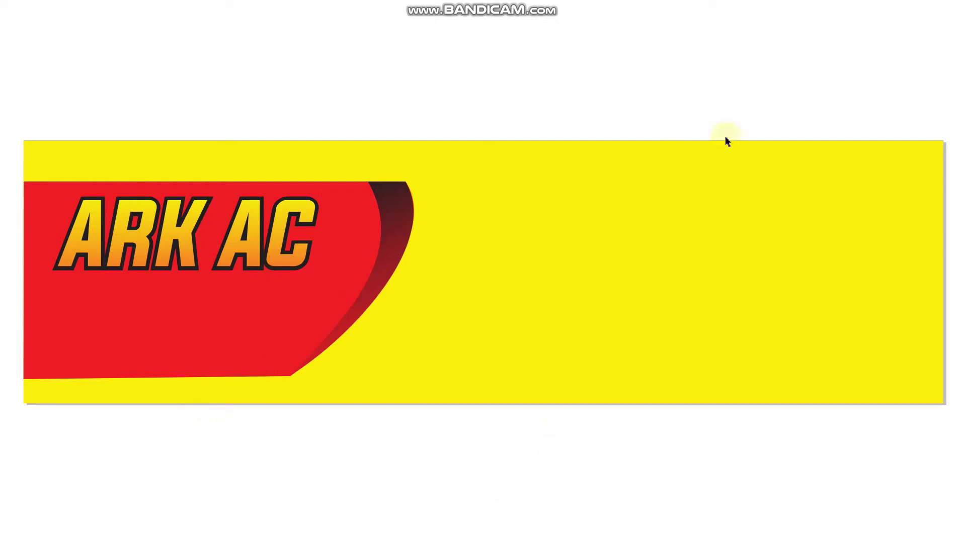
{"action": "left_click", "coordinate": [38, 24]}
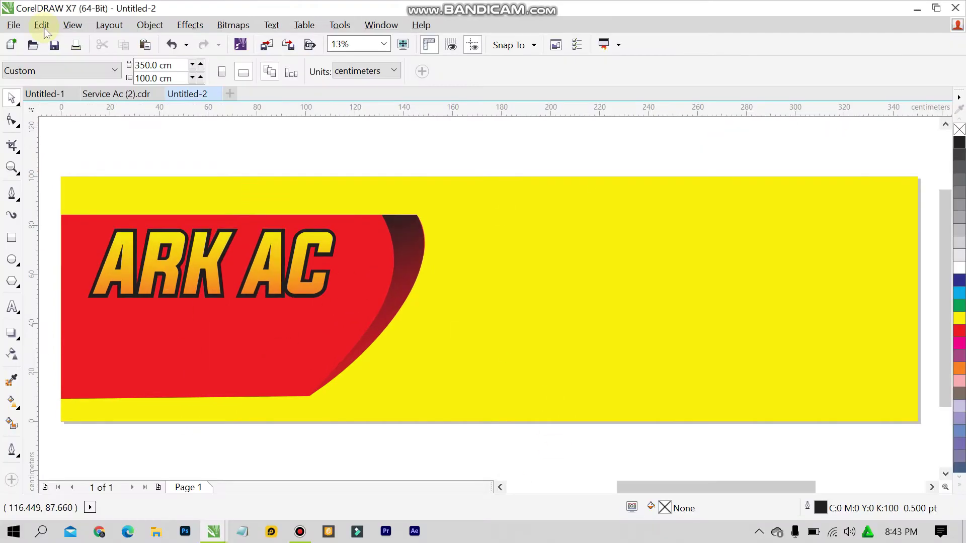
Step: Change the outline colour of the yellow background rectangle to black
{"action": "left_click", "coordinate": [311, 194]}
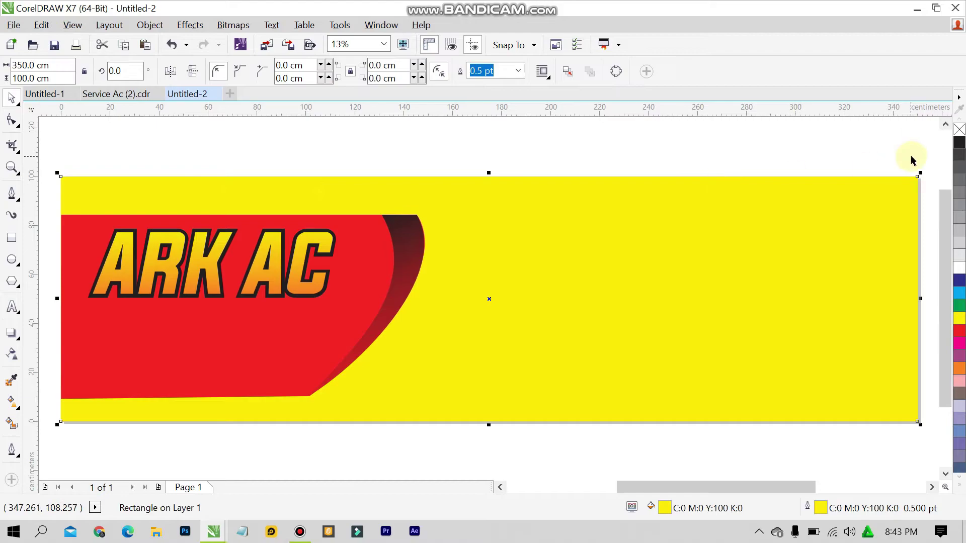
{"action": "right_click", "coordinate": [960, 144]}
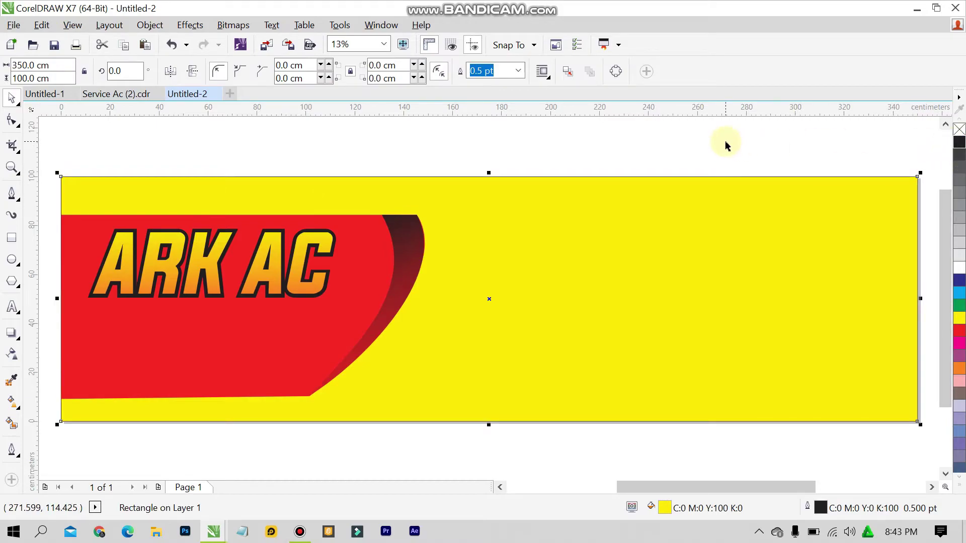
{"action": "left_click", "coordinate": [679, 148]}
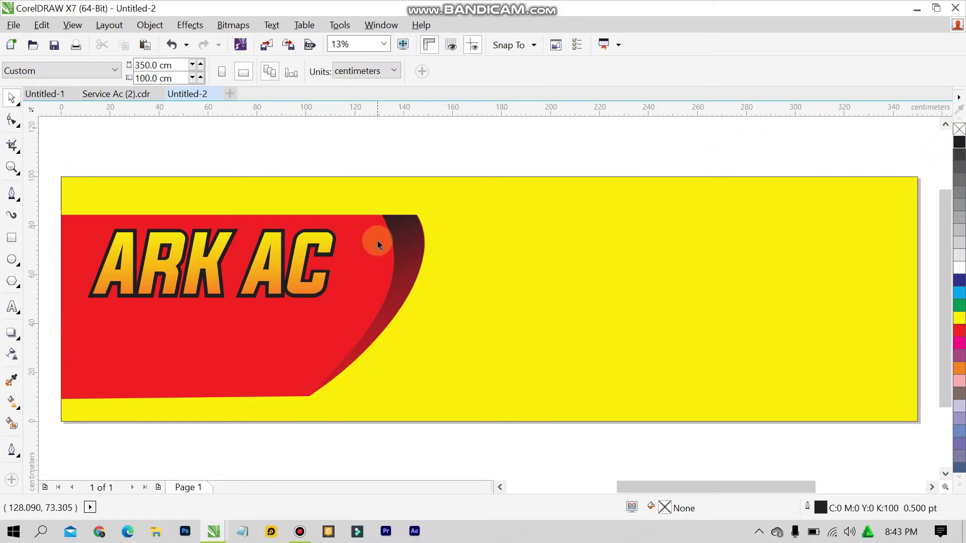
Step: Duplicate the gradient ARK AC title just below and bring the original title with its black backing in front of the copy
{"action": "left_click", "coordinate": [262, 278]}
{"action": "left_click_drag", "start_coordinate": [262, 278], "coordinate": [263, 318]}
{"action": "left_click", "coordinate": [57, 199]}
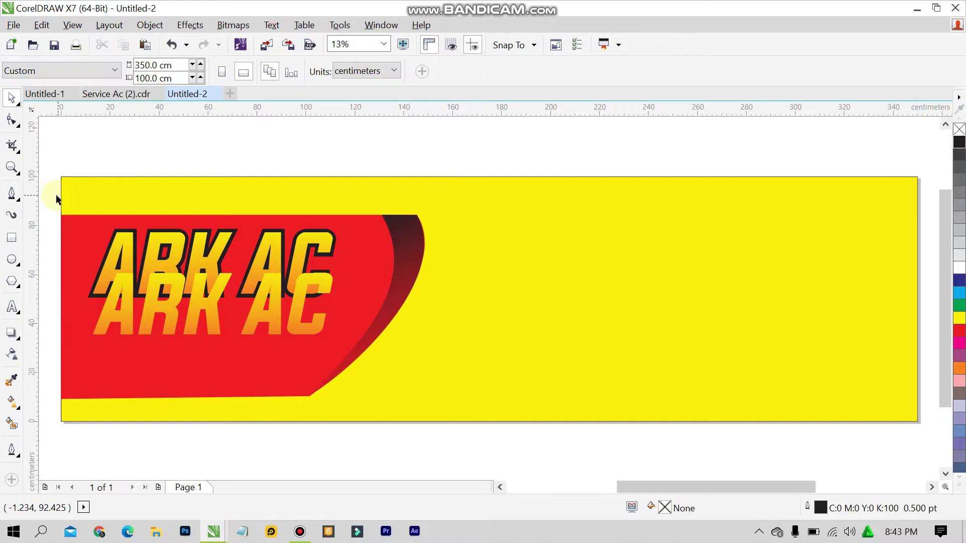
{"action": "left_click_drag", "start_coordinate": [55, 199], "coordinate": [346, 309]}
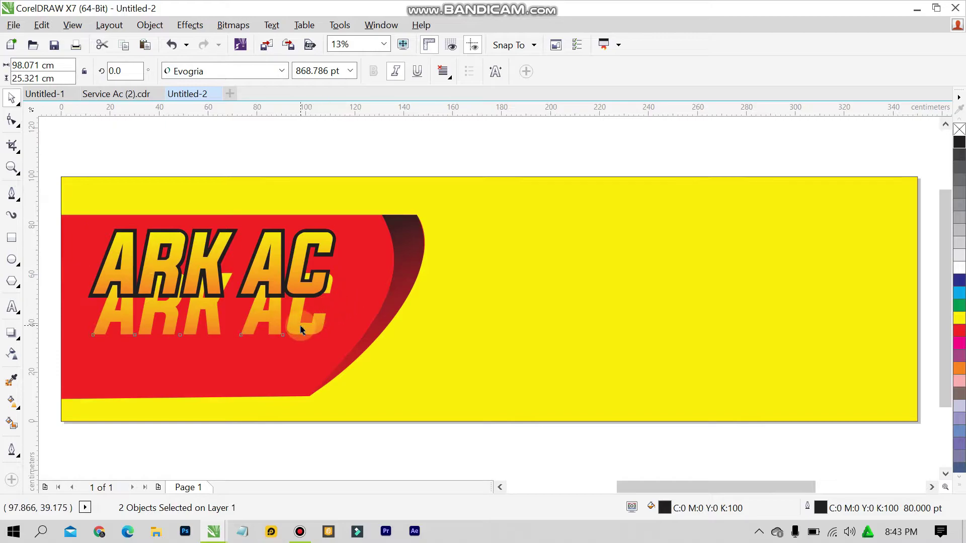
Step: Give the lower ARK AC copy a white fill and a 130 pt white outline
{"action": "left_click", "coordinate": [302, 324]}
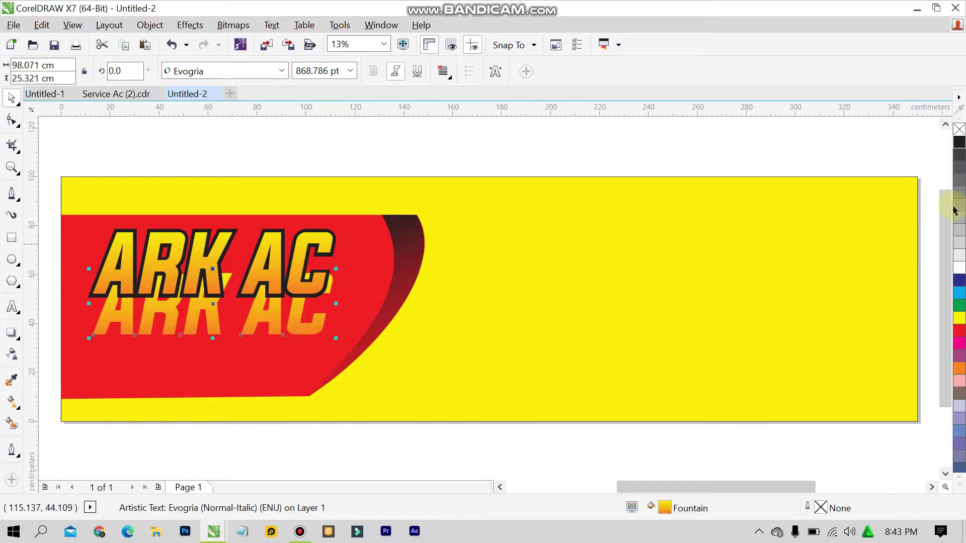
{"action": "left_click", "coordinate": [959, 270]}
{"action": "right_click", "coordinate": [959, 270]}
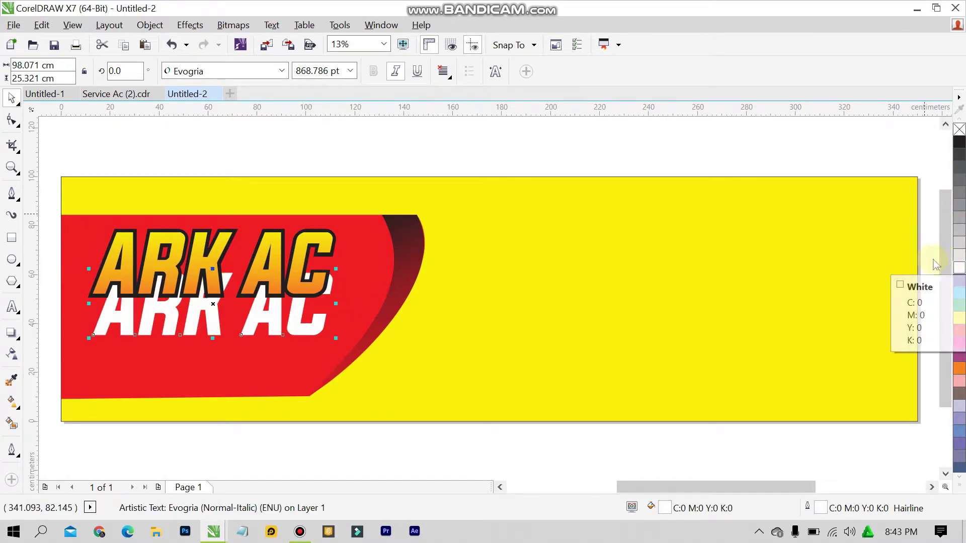
{"action": "double_click", "coordinate": [821, 508]}
{"action": "double_click", "coordinate": [379, 157]}
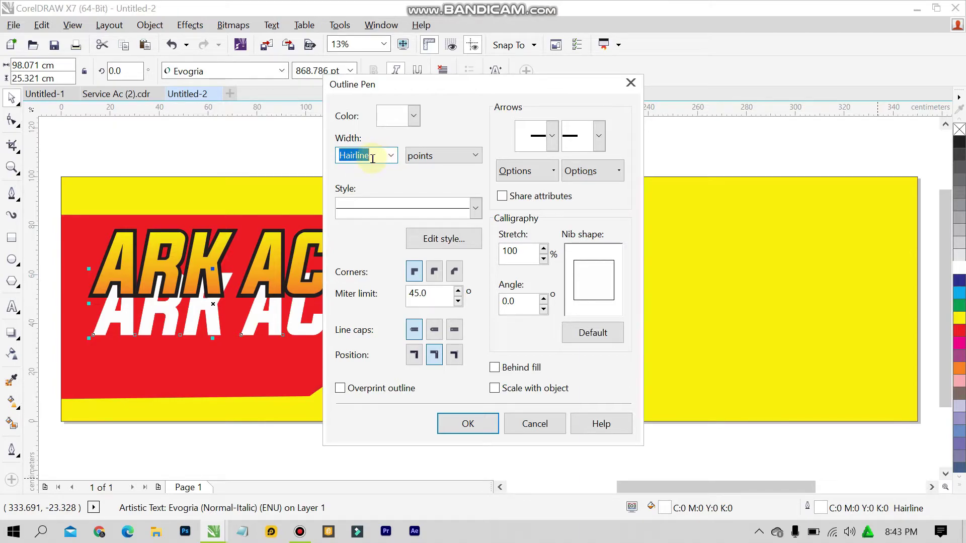
{"action": "type", "text": "130"}
{"action": "key", "text": "Return"}
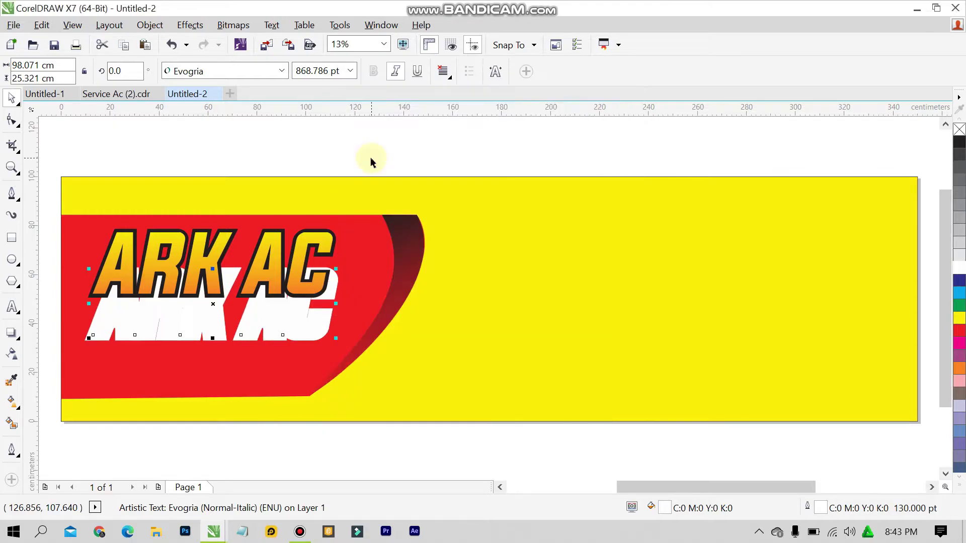
Step: Try aligning the white outlined copy centrally behind the gradient ARK AC title, and undo the alignment
{"action": "left_click", "coordinate": [125, 256], "text": "shift"}
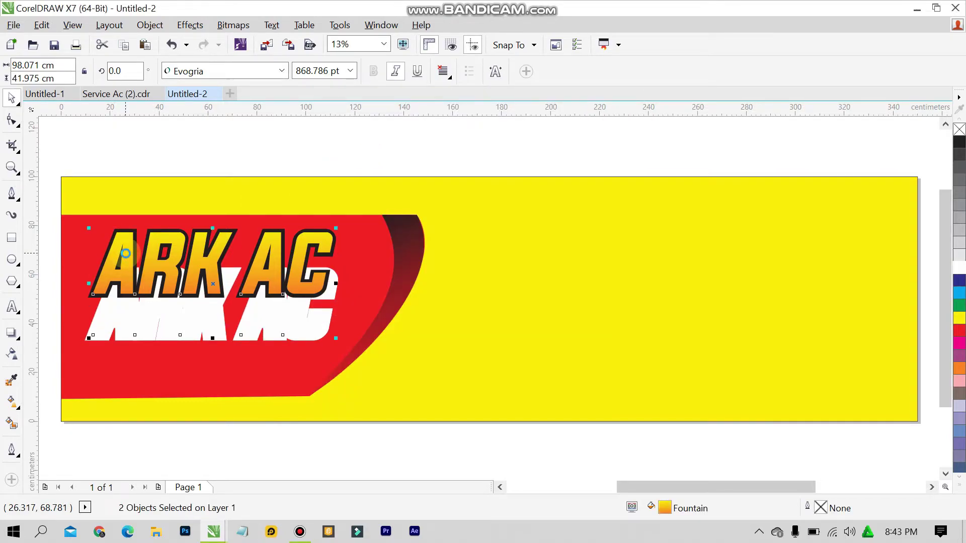
{"action": "key", "text": "ctrl+z"}
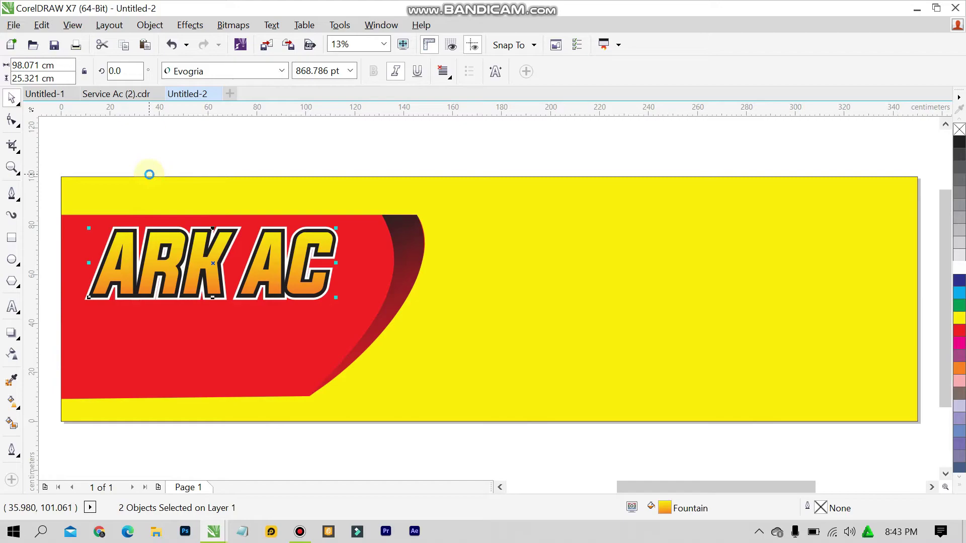
{"action": "left_click", "coordinate": [204, 153]}
Step: Set the outline width of the white ARK AC copy to 150 pt
{"action": "left_click", "coordinate": [247, 323]}
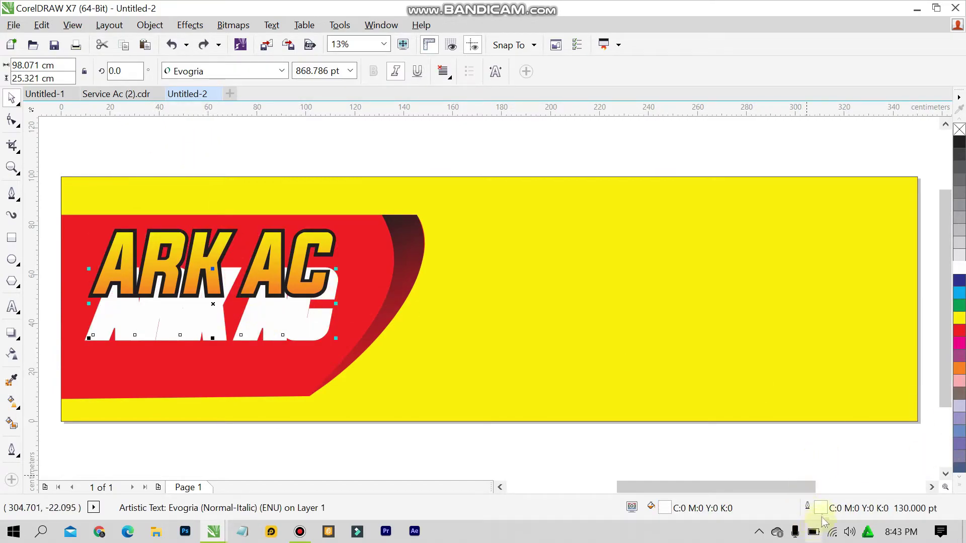
{"action": "double_click", "coordinate": [821, 509]}
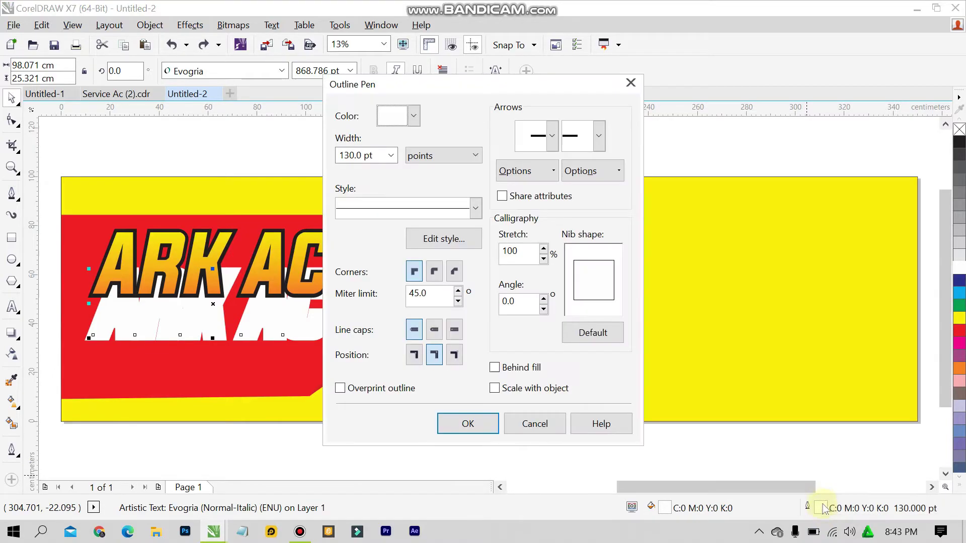
{"action": "left_click", "coordinate": [381, 152]}
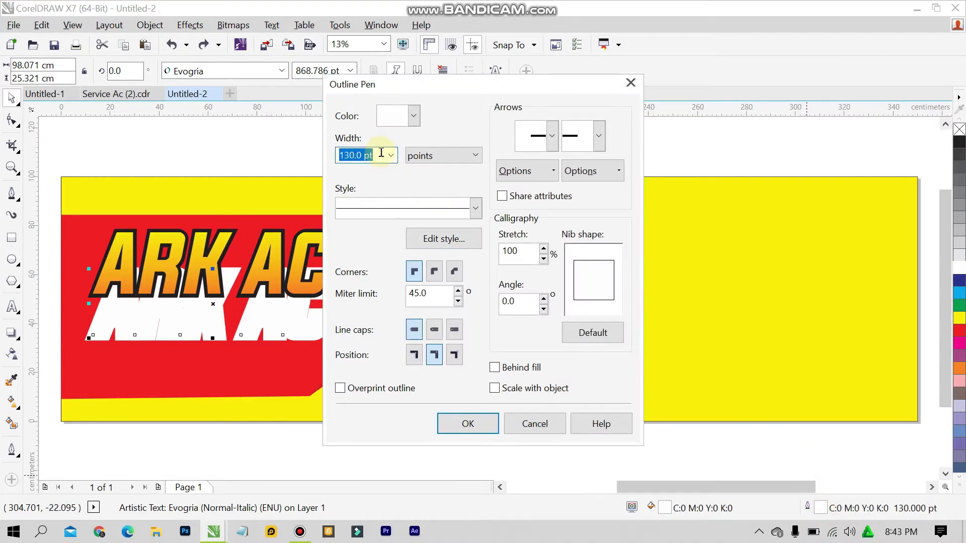
{"action": "type", "text": "150"}
{"action": "key", "text": "Return"}
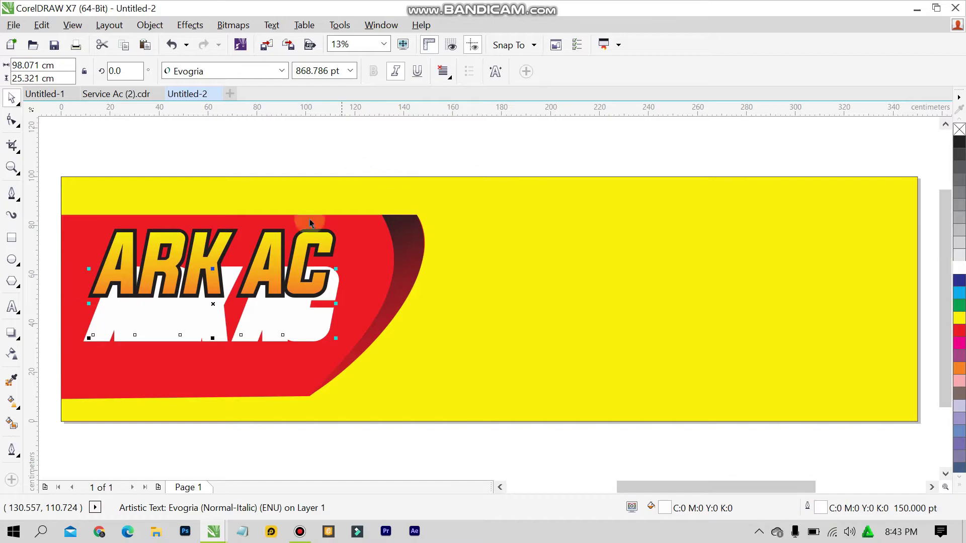
Step: Align the white outlined copy centrally behind the gradient ARK AC title with its black backing
{"action": "left_click", "coordinate": [198, 259], "text": "shift"}
{"action": "key", "text": "c"}
{"action": "key", "text": "e"}
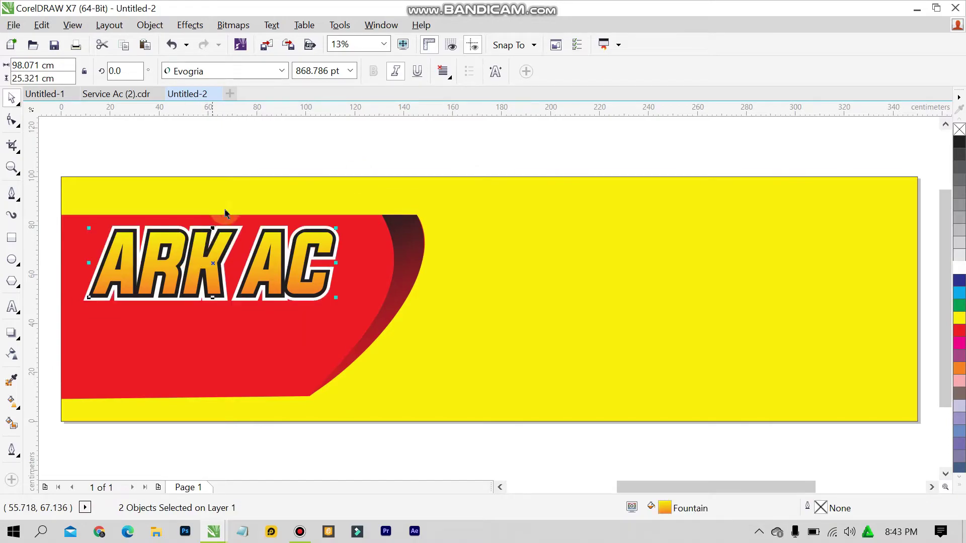
{"action": "left_click", "coordinate": [259, 146]}
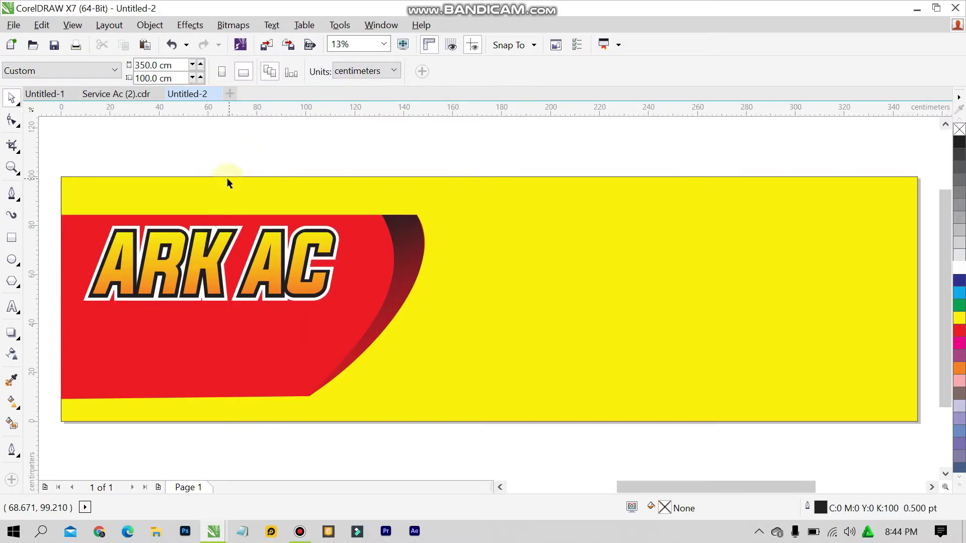
Step: Compare the title with the one in Service Ac (2).cdr and slightly enlarge the whole layered ARK AC title in Untitled-2
{"action": "left_click", "coordinate": [115, 94]}
{"action": "left_click", "coordinate": [310, 223]}
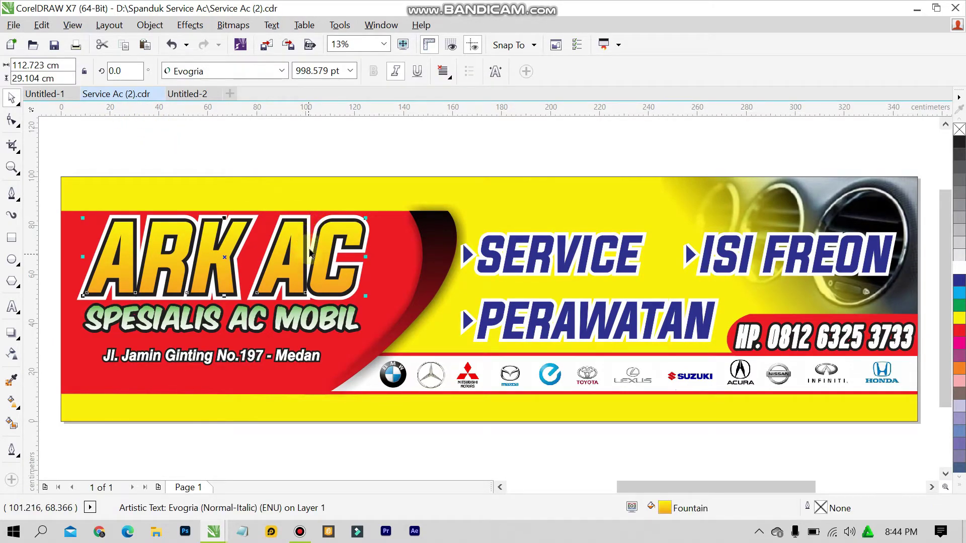
{"action": "left_click", "coordinate": [289, 147]}
{"action": "left_click", "coordinate": [199, 95]}
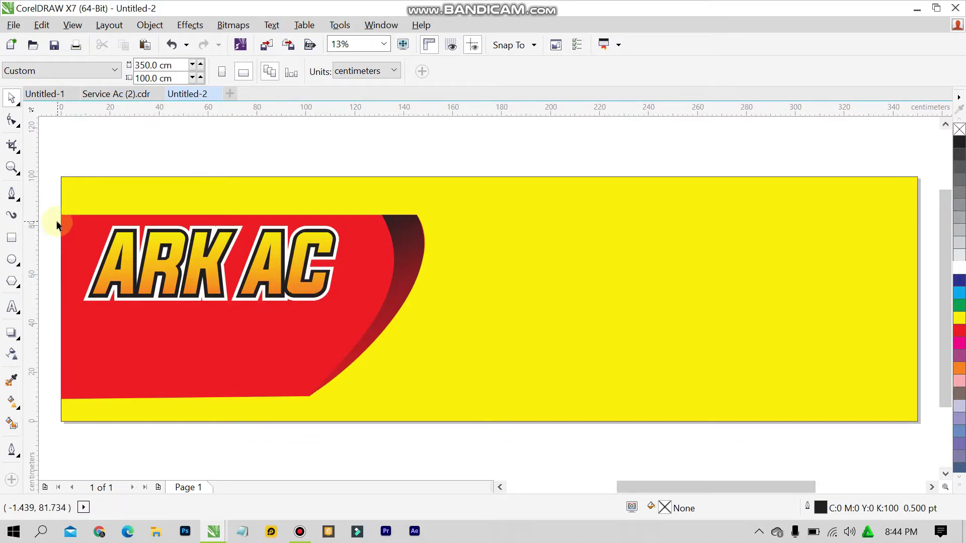
{"action": "left_click_drag", "start_coordinate": [52, 221], "coordinate": [373, 338]}
{"action": "left_click_drag", "start_coordinate": [347, 226], "coordinate": [362, 220]}
{"action": "left_click", "coordinate": [339, 168]}
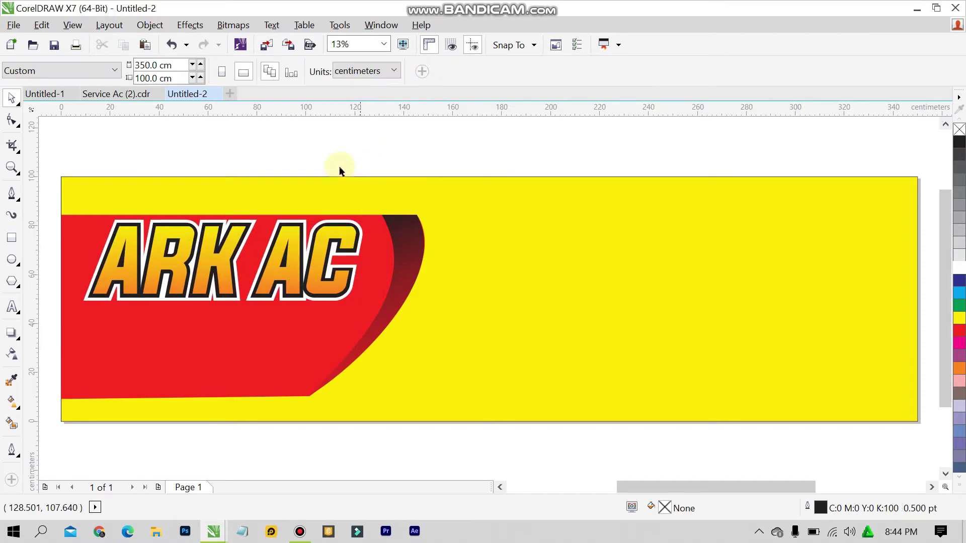
Step: Check the subtitle's font in Service Ac (2).cdr and start a 200 pt Komika Axis text line below the title in Untitled-2
{"action": "left_click", "coordinate": [91, 99]}
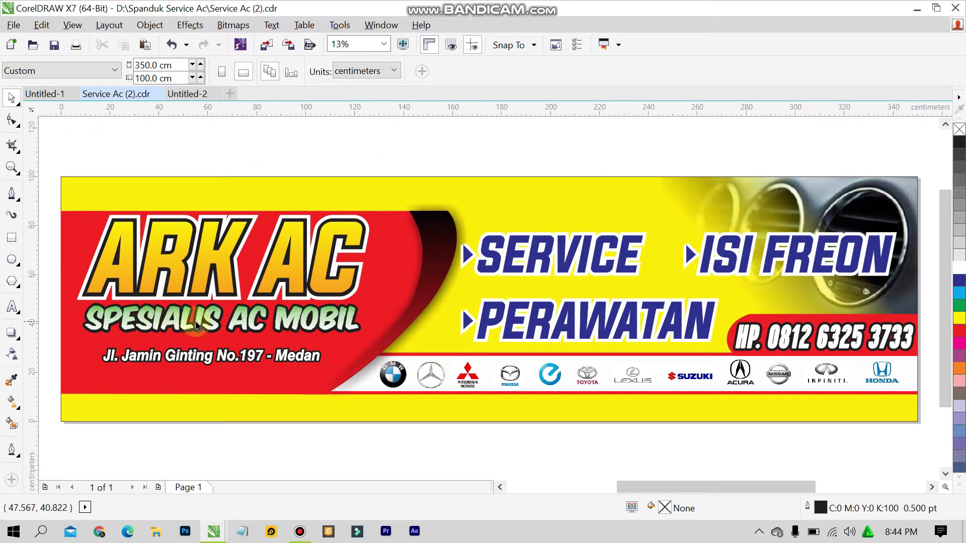
{"action": "left_click", "coordinate": [259, 327]}
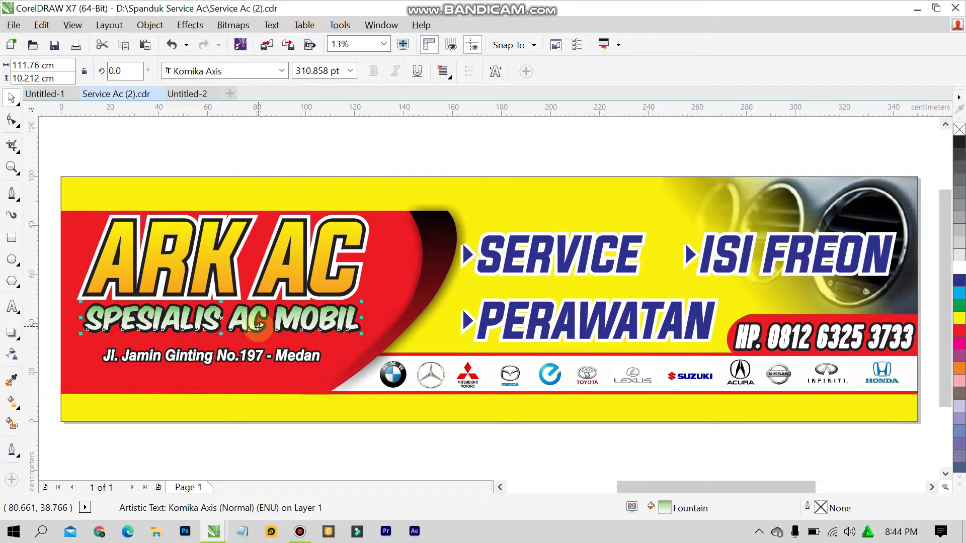
{"action": "scroll", "coordinate": [257, 329], "scroll_direction": "down", "scroll_amount": 1}
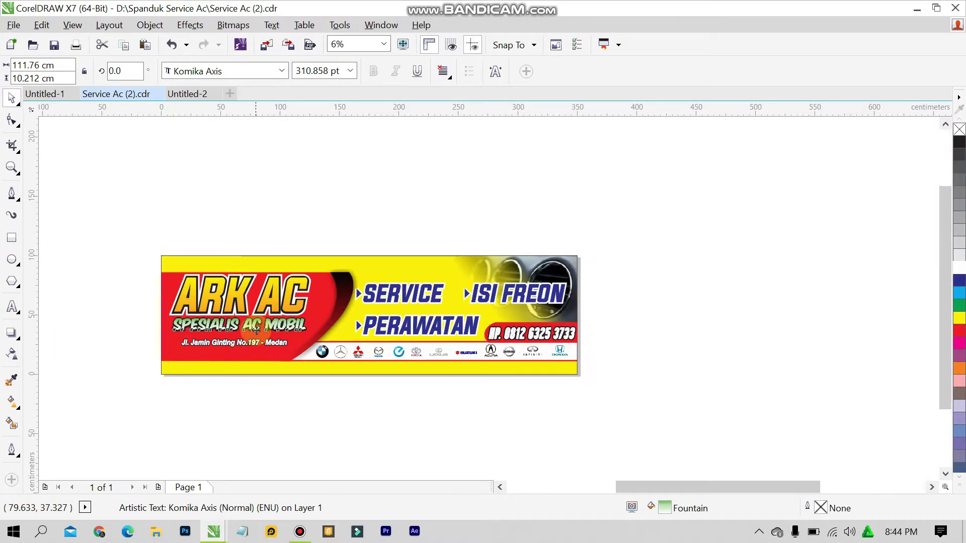
{"action": "scroll", "coordinate": [257, 330], "scroll_direction": "up", "scroll_amount": 1}
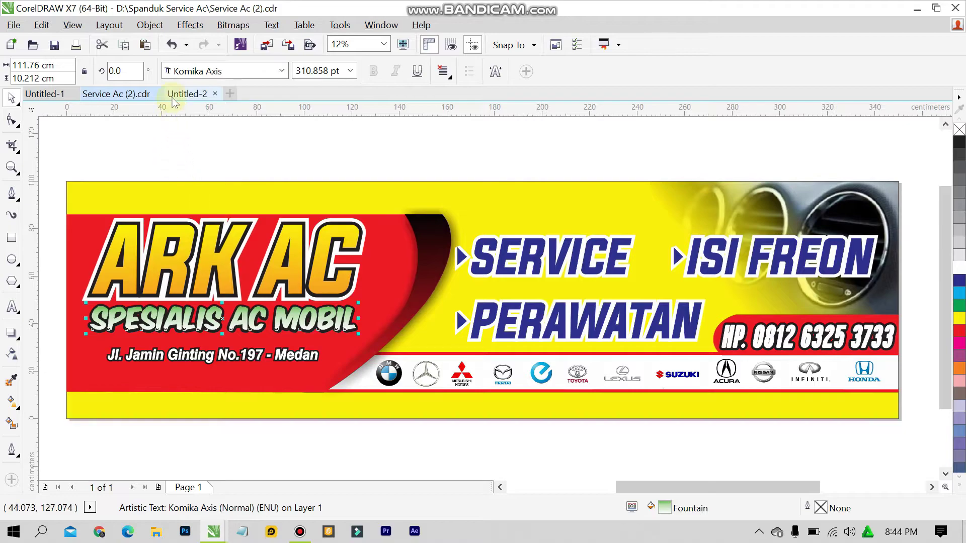
{"action": "left_click", "coordinate": [187, 93]}
{"action": "left_click", "coordinate": [20, 308]}
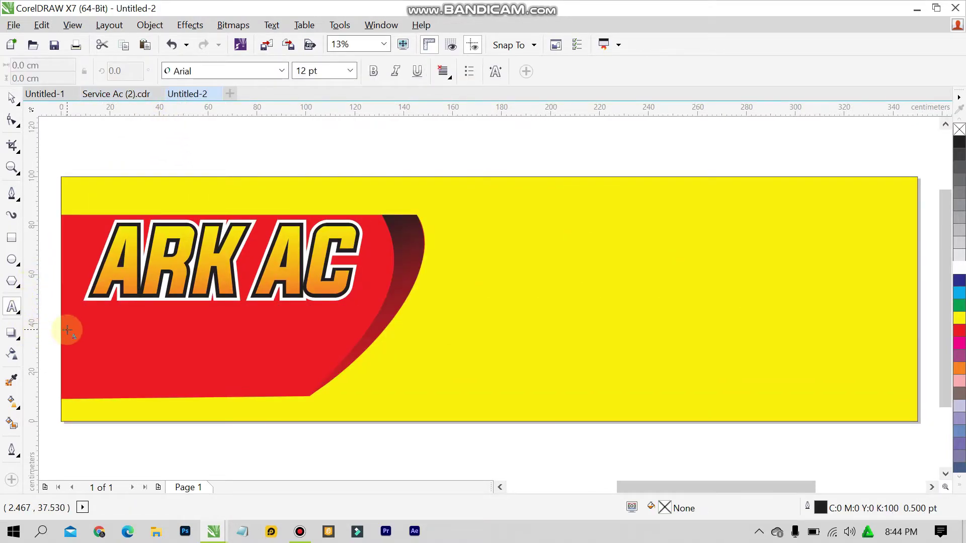
{"action": "left_click", "coordinate": [112, 327]}
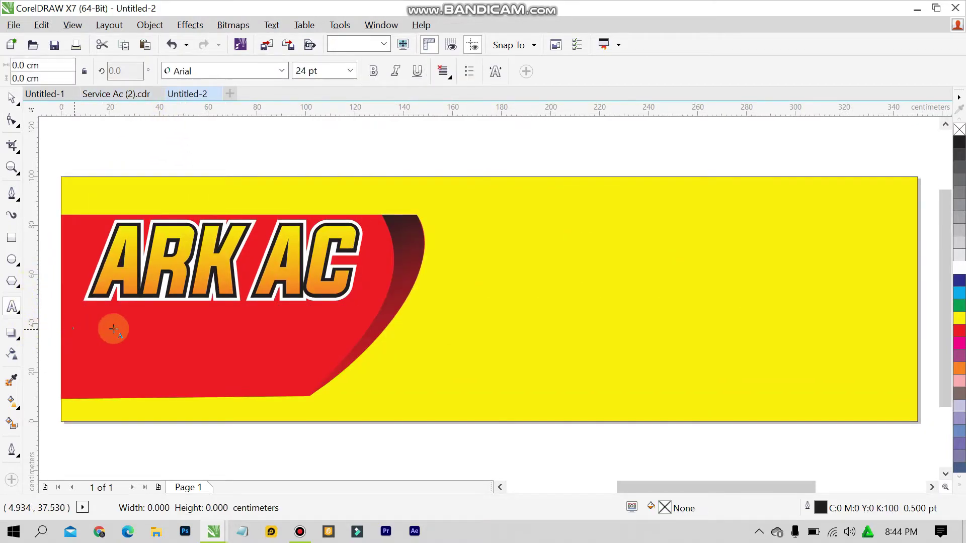
{"action": "left_click", "coordinate": [351, 71]}
{"action": "left_click", "coordinate": [309, 309]}
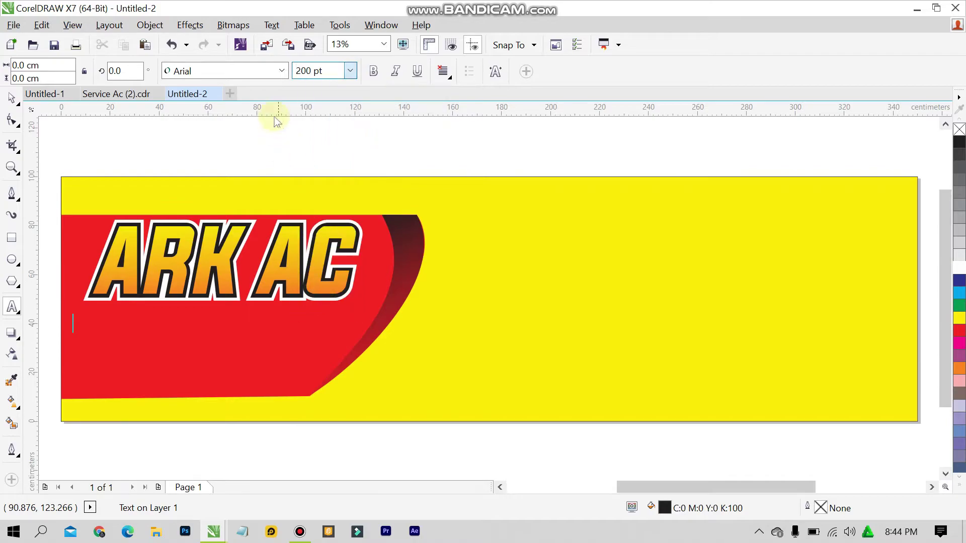
{"action": "left_click", "coordinate": [273, 74]}
{"action": "type", "text": "Komika Axis"}
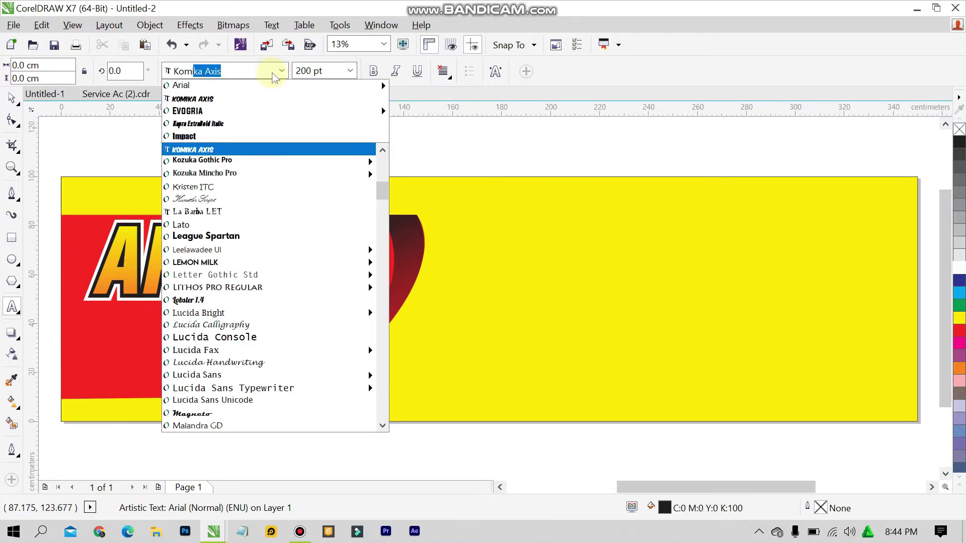
{"action": "key", "text": "Return"}
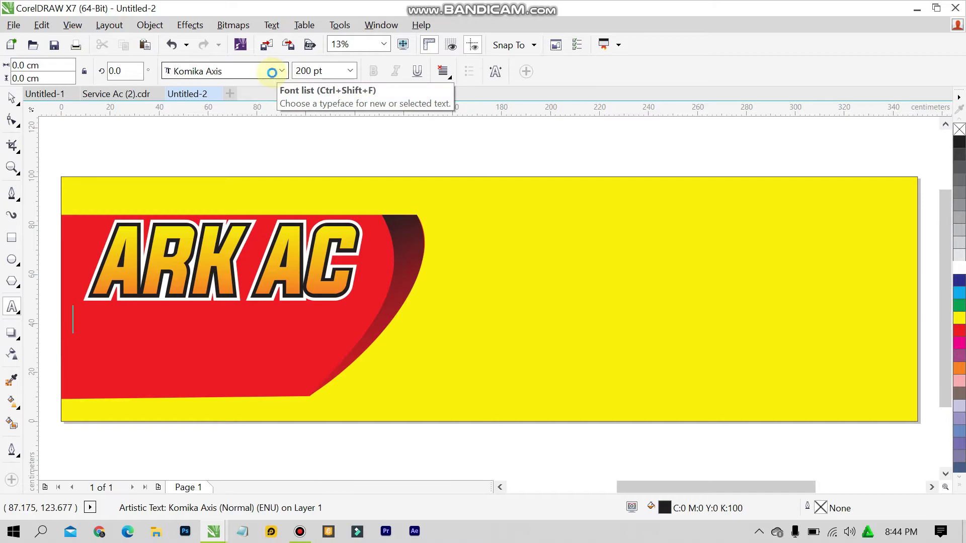
Step: Enter SPESIALIS AC MOBIL as the subtitle, then enlarge it to about 102 cm wide and place it directly beneath the ARK AC title
{"action": "type", "text": "SPESIALIS"}
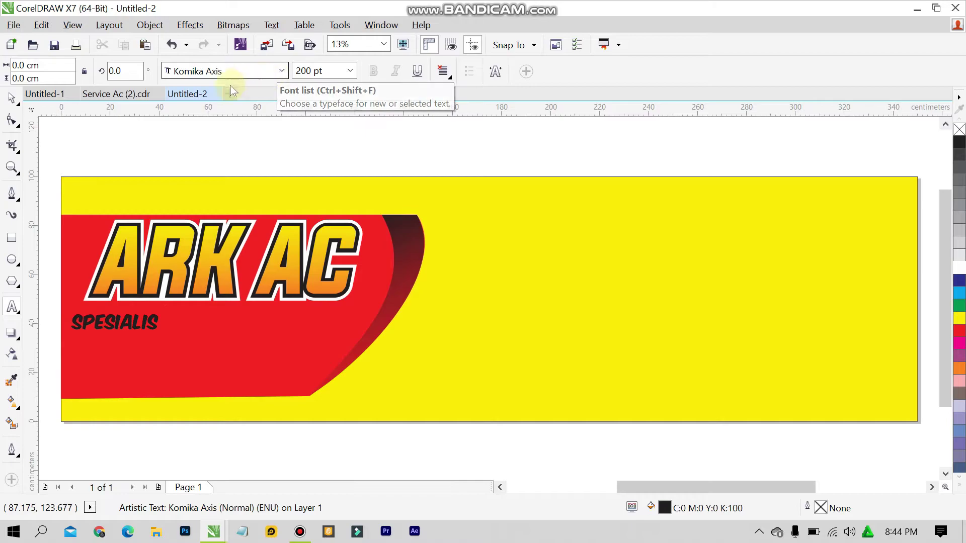
{"action": "left_click", "coordinate": [142, 94]}
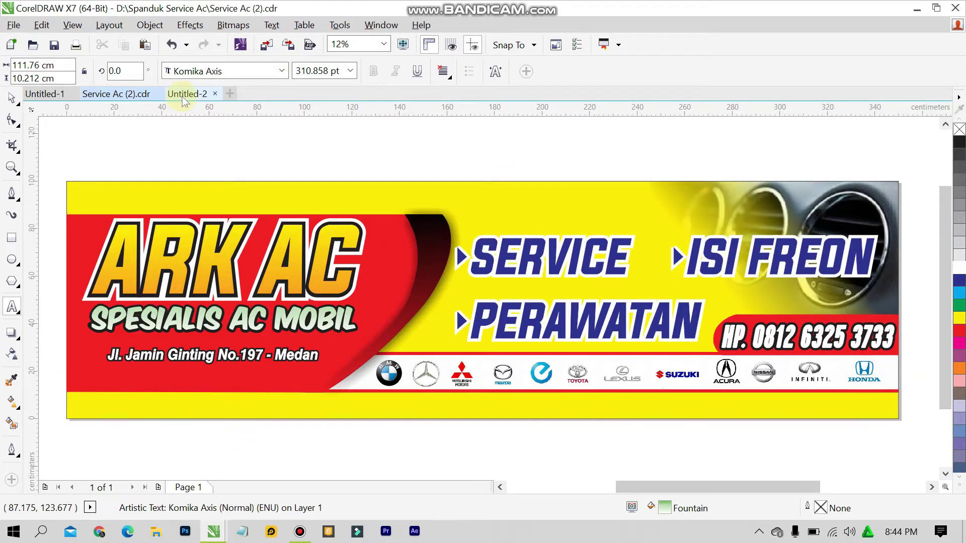
{"action": "left_click", "coordinate": [181, 94]}
{"action": "left_click", "coordinate": [169, 325]}
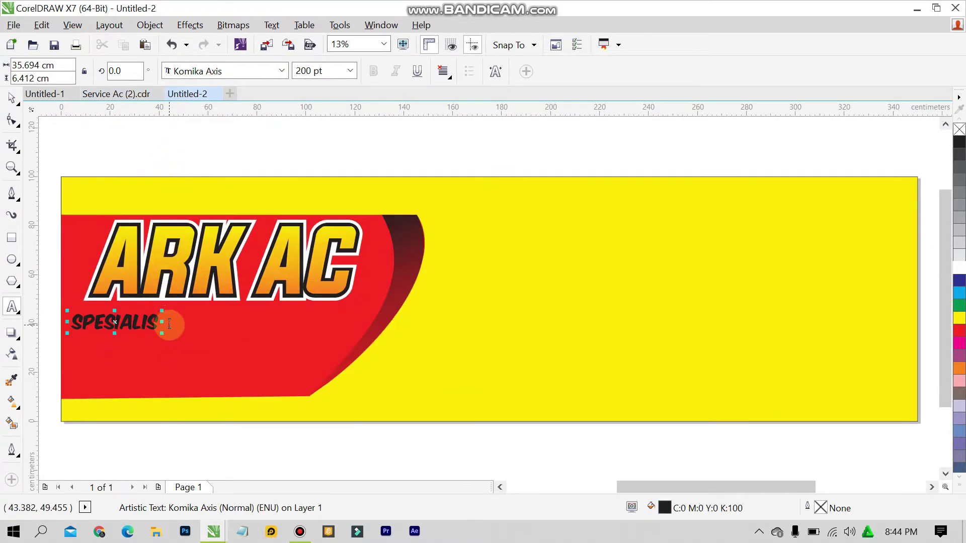
{"action": "type", "text": "AC MOBIL"}
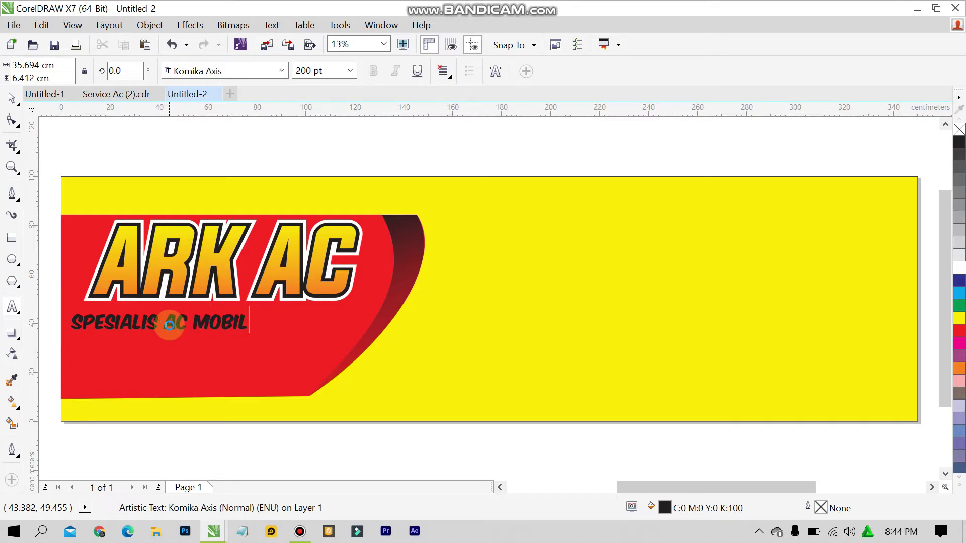
{"action": "left_click", "coordinate": [169, 324]}
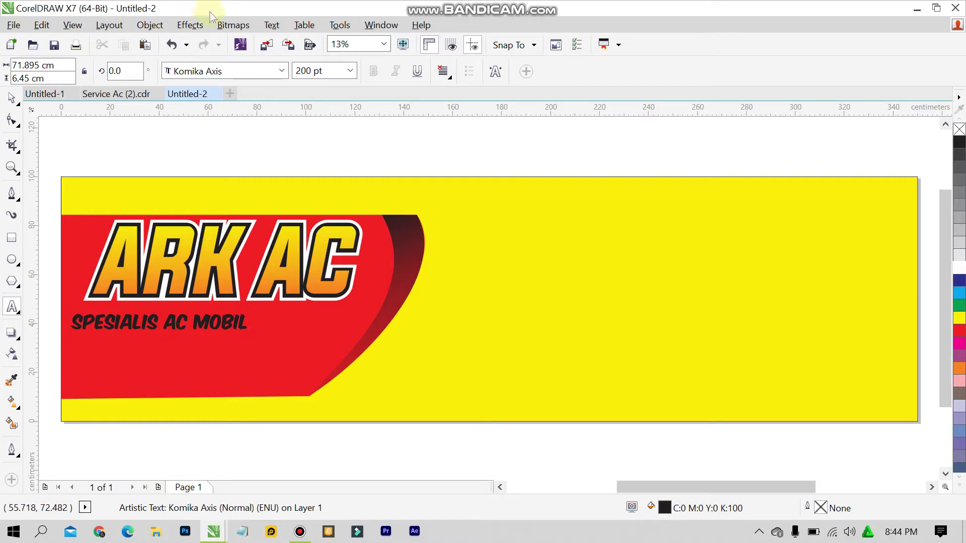
{"action": "key", "text": "ctrl+space"}
{"action": "left_click_drag", "start_coordinate": [221, 322], "coordinate": [328, 313]}
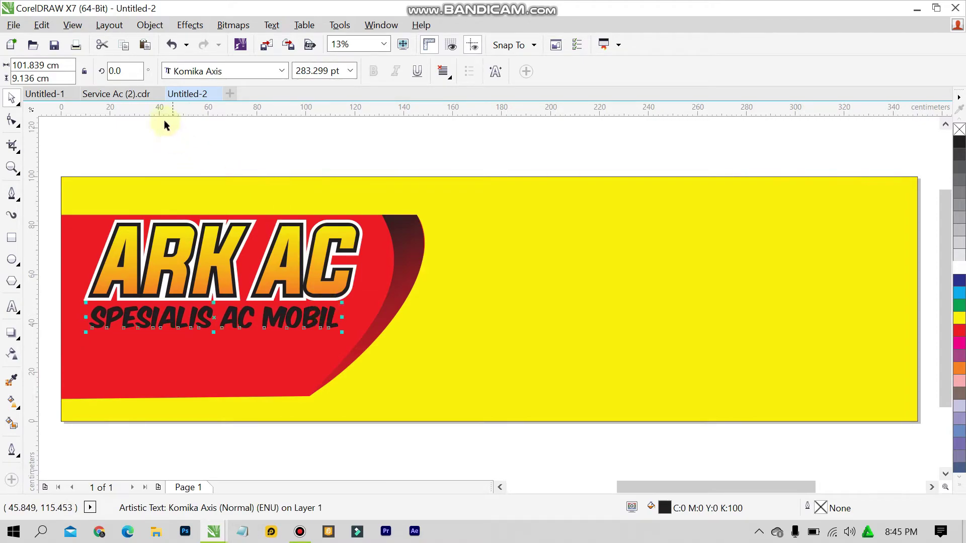
Step: Examine the SPESIALIS AC MOBIL subtitle's gradient fill and its green start color in Service Ac (2).cdr, and return to Untitled-2
{"action": "left_click", "coordinate": [116, 93]}
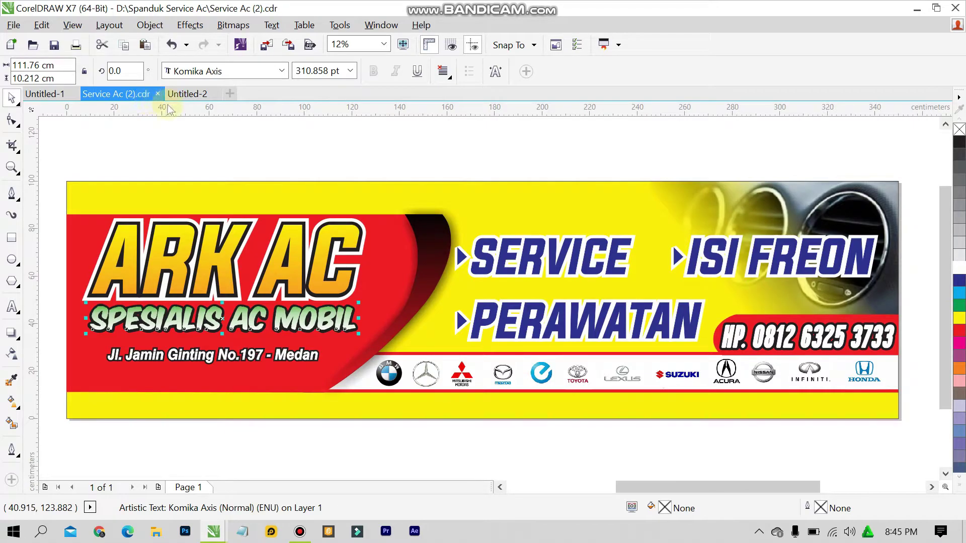
{"action": "left_click", "coordinate": [296, 348]}
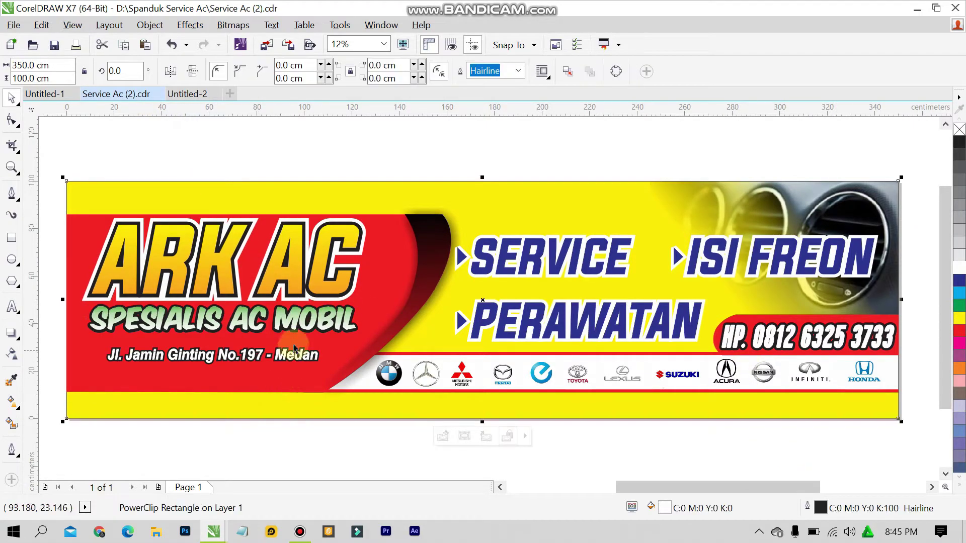
{"action": "left_click", "coordinate": [296, 317], "text": "ctrl"}
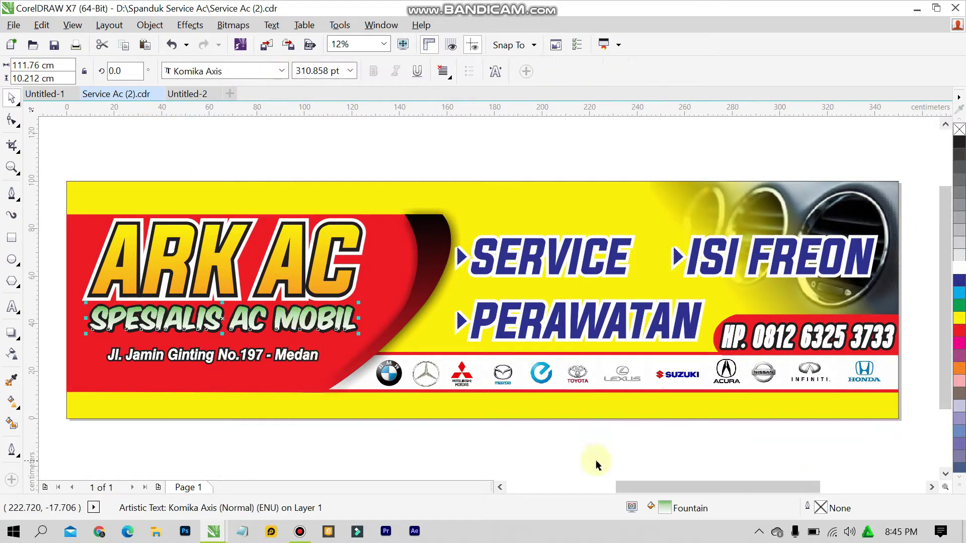
{"action": "double_click", "coordinate": [666, 508]}
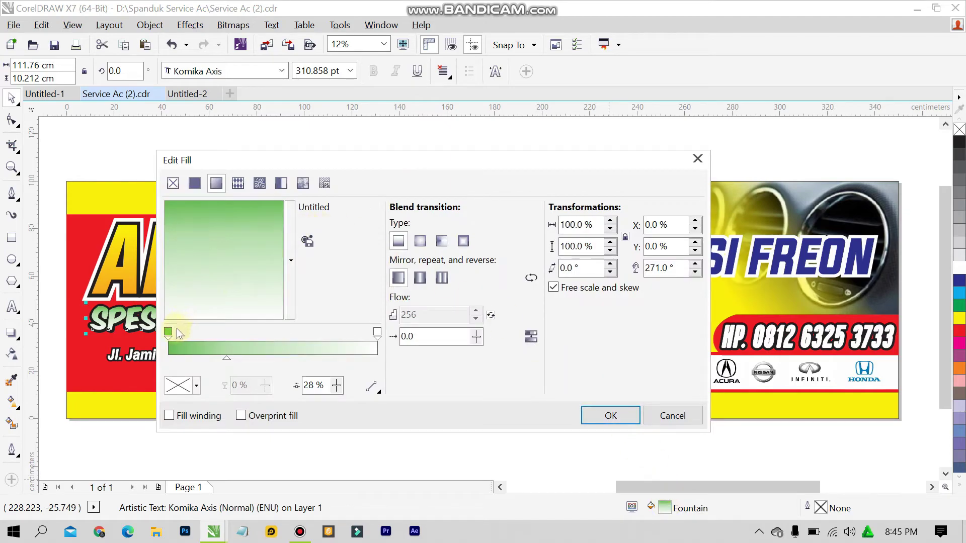
{"action": "left_click", "coordinate": [168, 333]}
{"action": "left_click", "coordinate": [200, 387]}
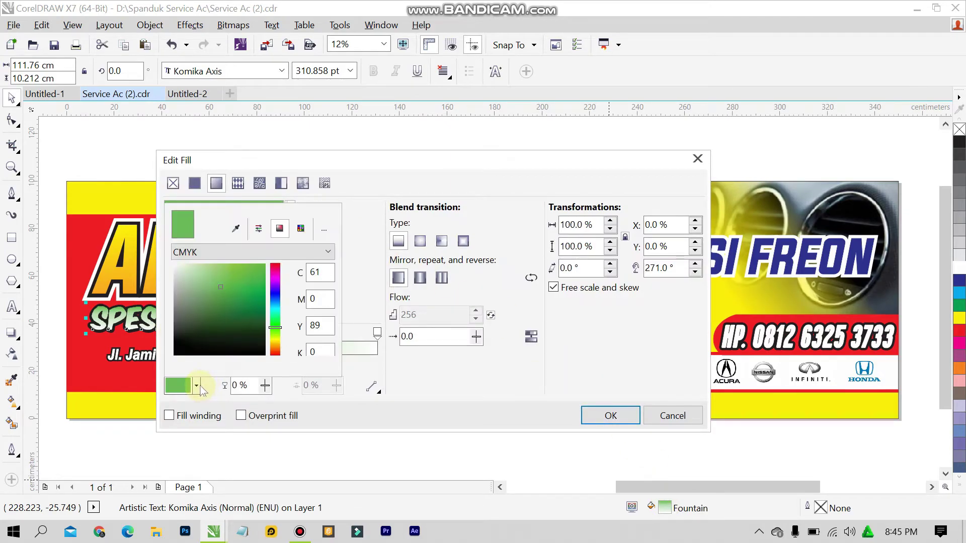
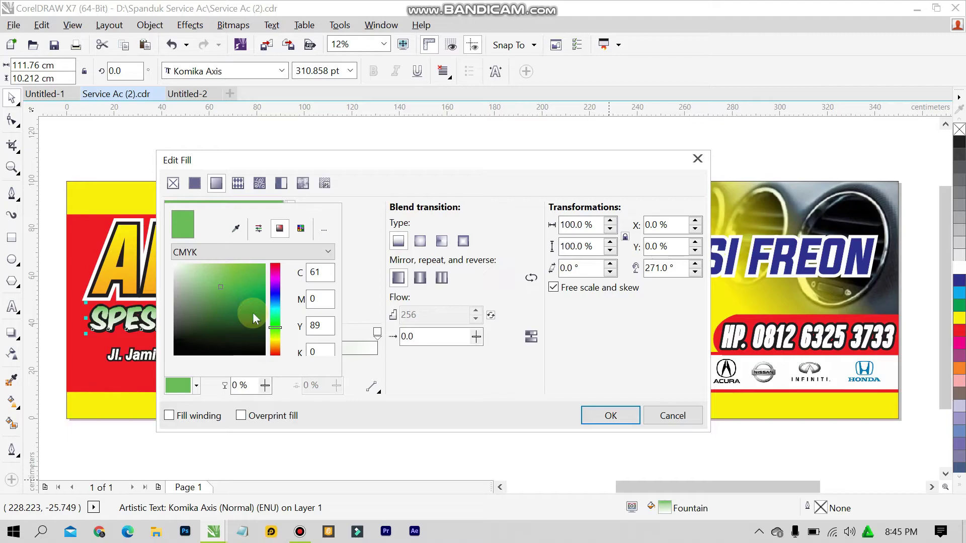
{"action": "left_click", "coordinate": [610, 415]}
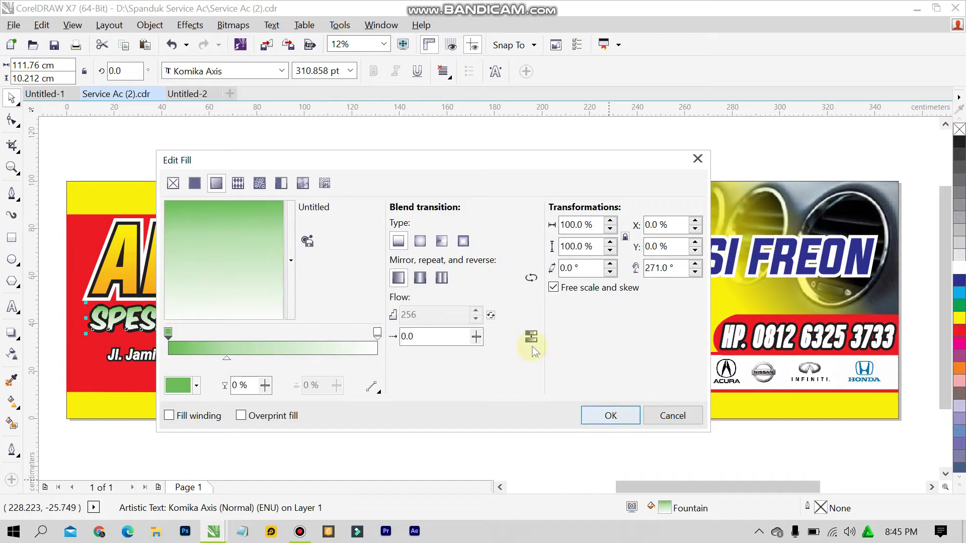
{"action": "left_click", "coordinate": [196, 385]}
{"action": "left_click", "coordinate": [606, 416]}
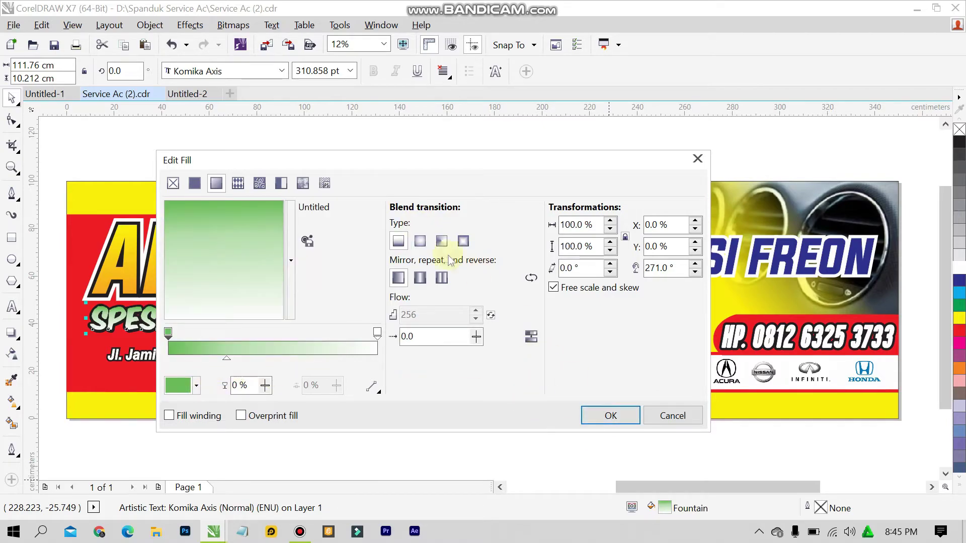
{"action": "left_click", "coordinate": [610, 416]}
{"action": "left_click", "coordinate": [204, 93]}
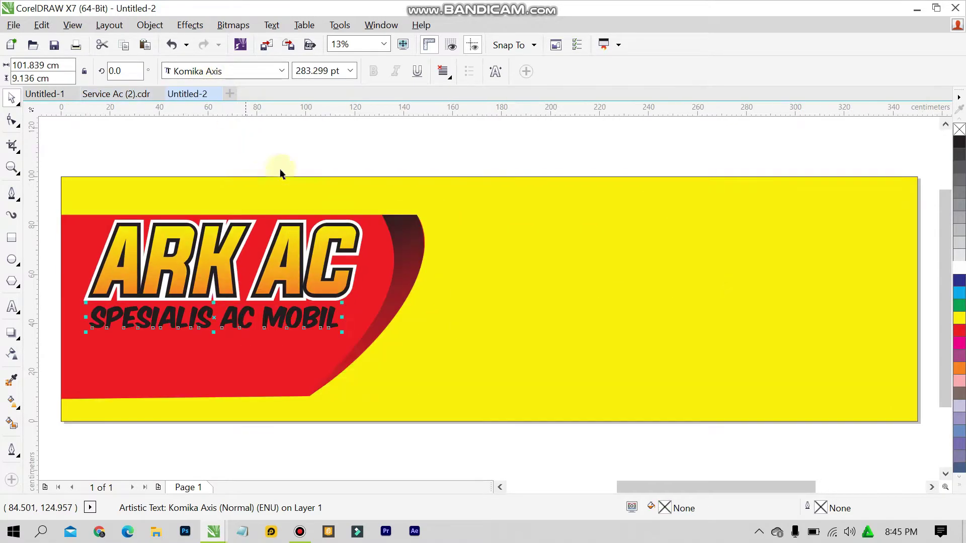
Step: Try to give the unfilled SPESIALIS AC MOBIL subtitle a black-to-white fountain fill at 278.5°
{"action": "double_click", "coordinate": [669, 510]}
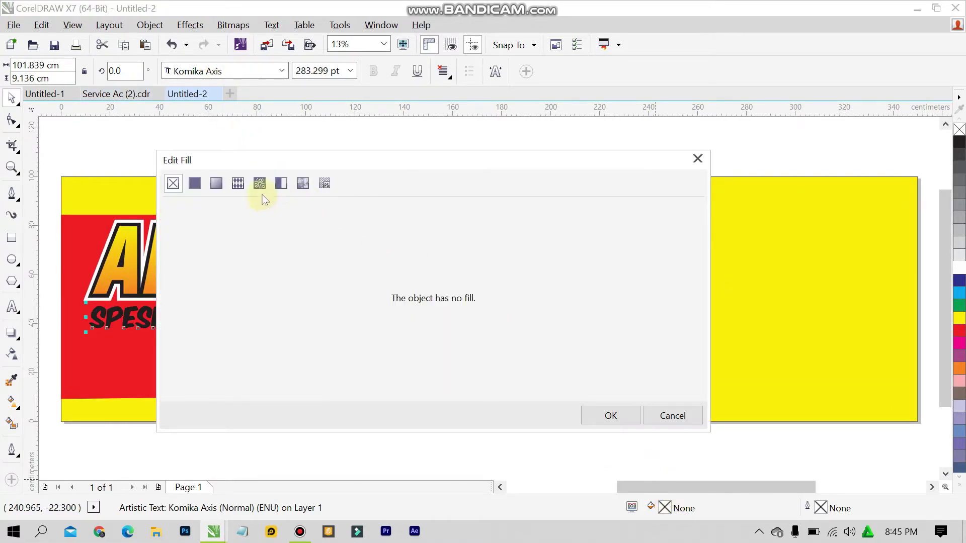
{"action": "left_click", "coordinate": [216, 183]}
{"action": "left_click", "coordinate": [196, 386]}
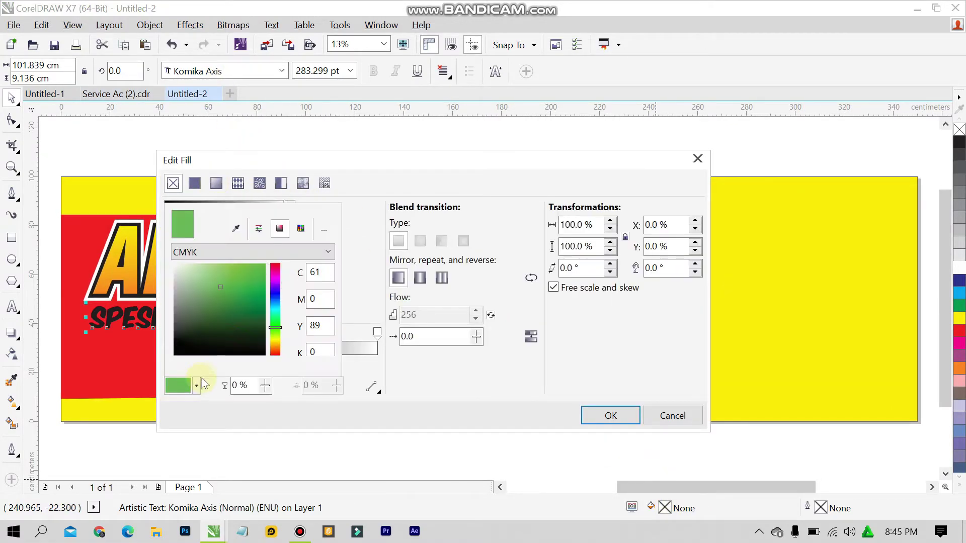
{"action": "left_click", "coordinate": [467, 365]}
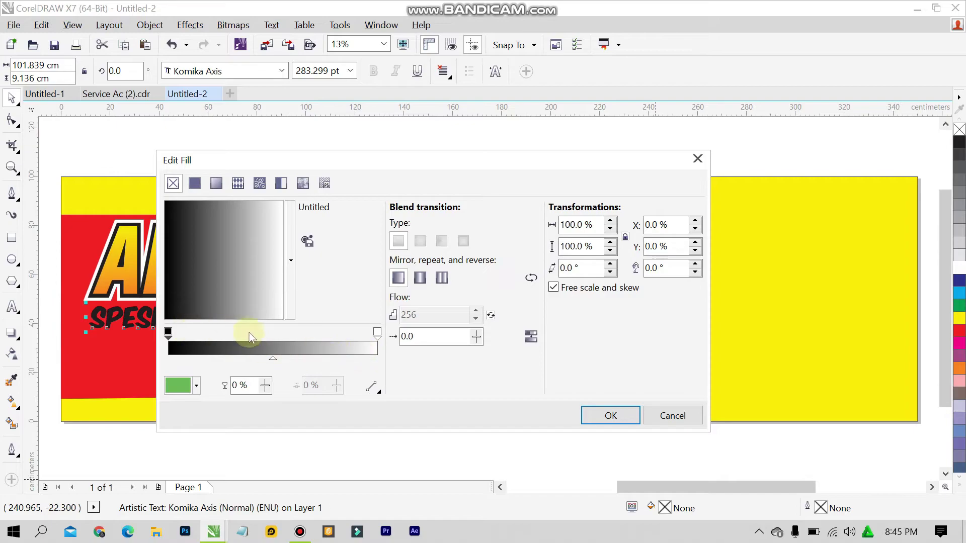
{"action": "mouse_move", "coordinate": [251, 314]}
{"action": "left_mouse_down"}
{"action": "mouse_move", "coordinate": [260, 294]}
{"action": "mouse_move", "coordinate": [233, 316]}
{"action": "left_mouse_up"}
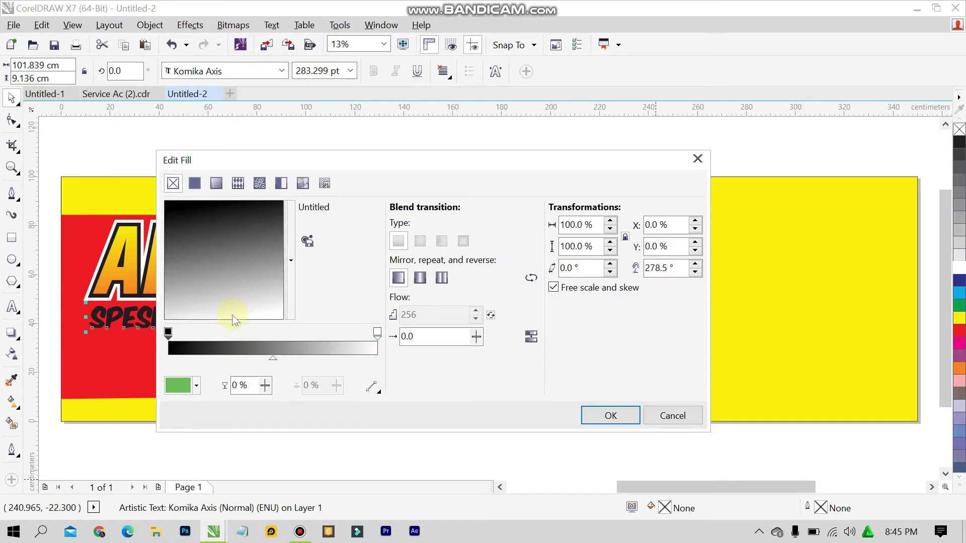
{"action": "left_click", "coordinate": [649, 426]}
{"action": "double_click", "coordinate": [664, 510]}
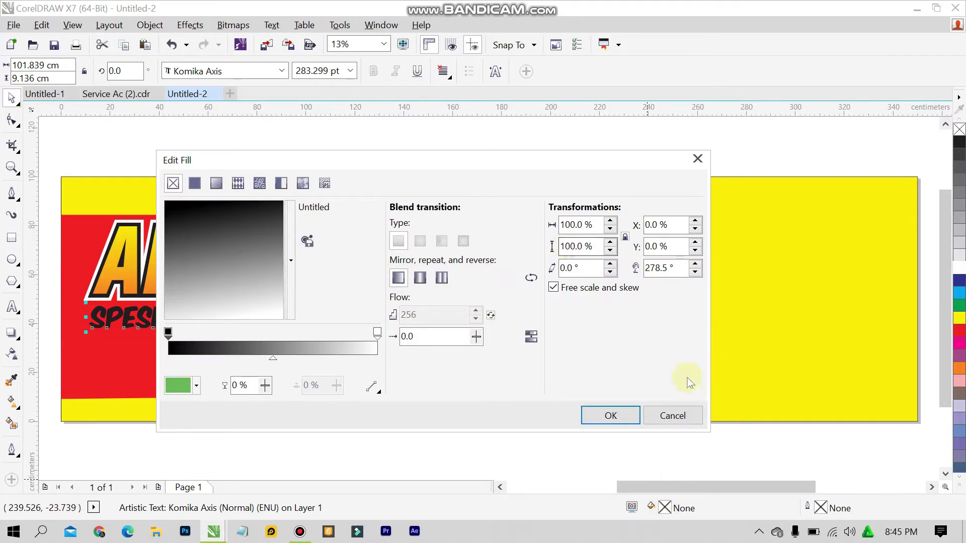
{"action": "left_click", "coordinate": [628, 410]}
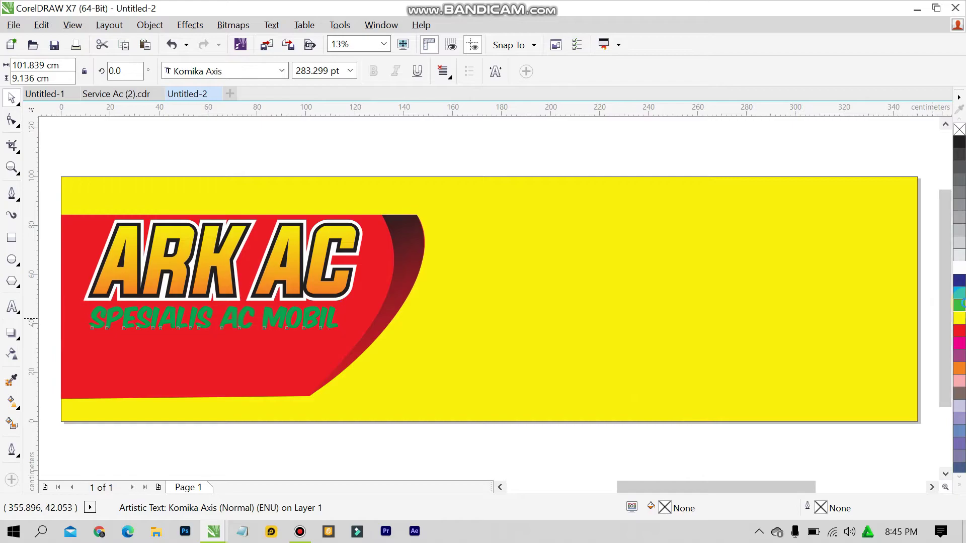
Step: Fill the subtitle with a linear green-to-white gradient at about 285.9° with its midpoint at 35%, and remove its outline
{"action": "double_click", "coordinate": [669, 510]}
{"action": "left_click", "coordinate": [217, 184]}
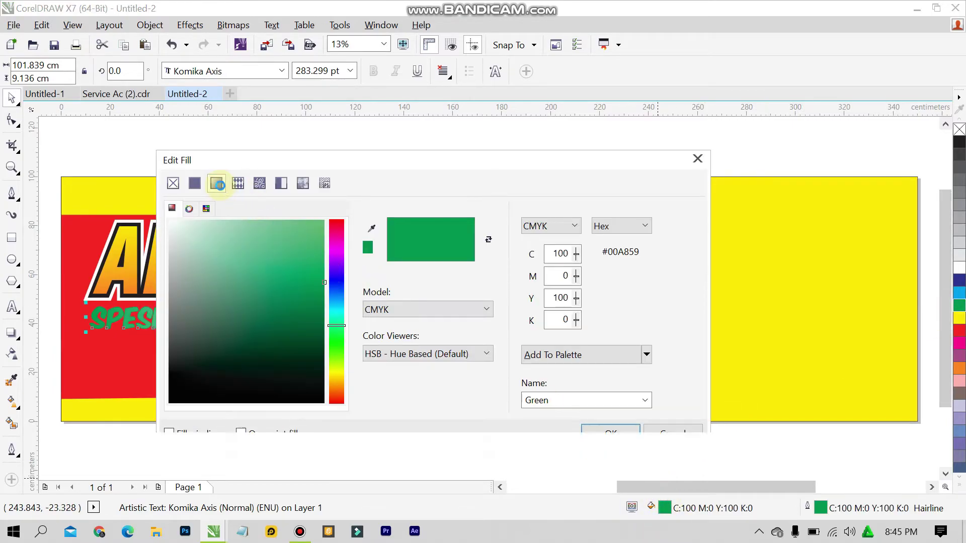
{"action": "left_click_drag", "start_coordinate": [262, 249], "coordinate": [239, 314]}
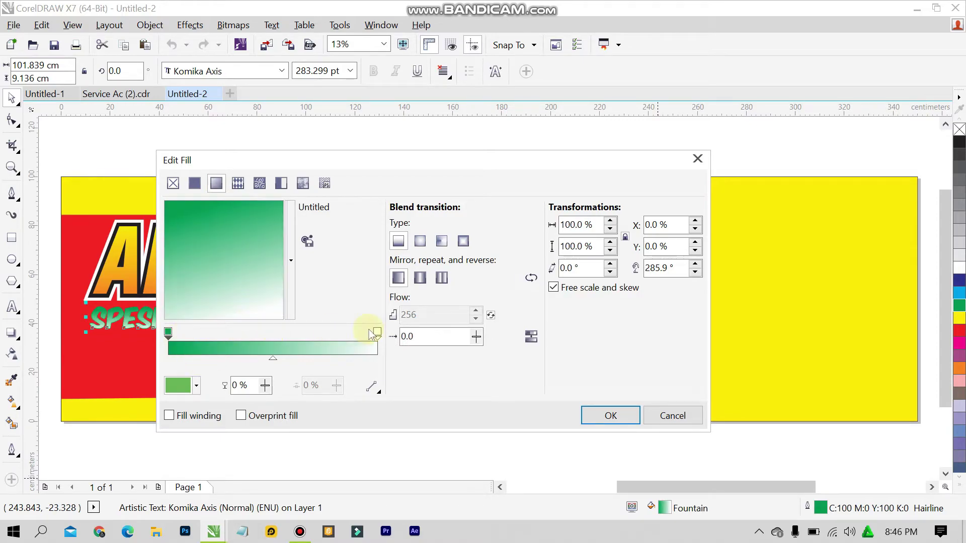
{"action": "left_click", "coordinate": [274, 359]}
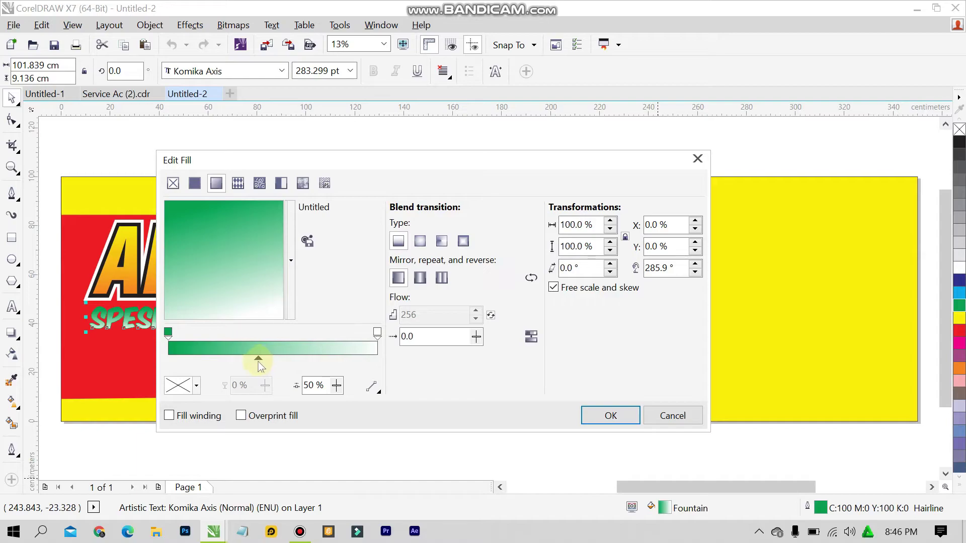
{"action": "left_click_drag", "start_coordinate": [258, 362], "coordinate": [247, 364]}
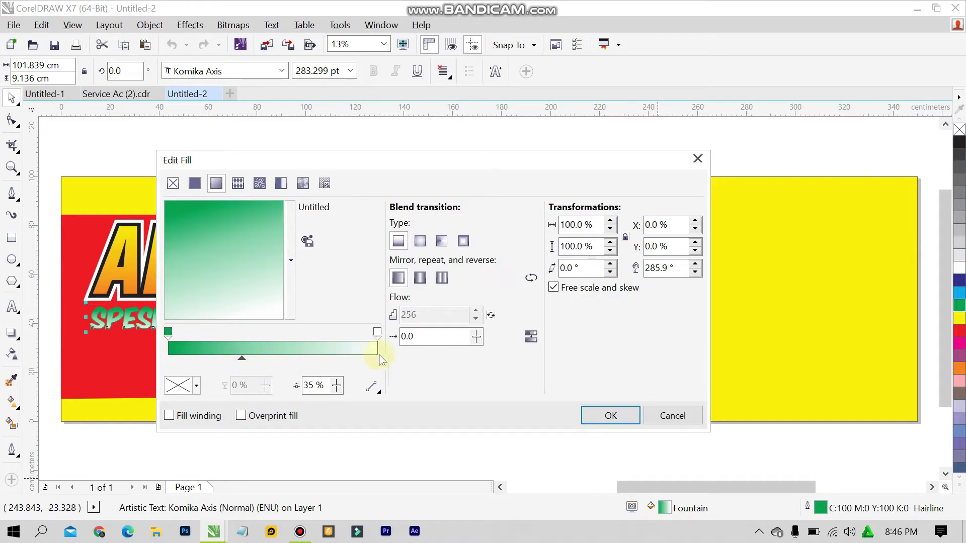
{"action": "left_click", "coordinate": [604, 415]}
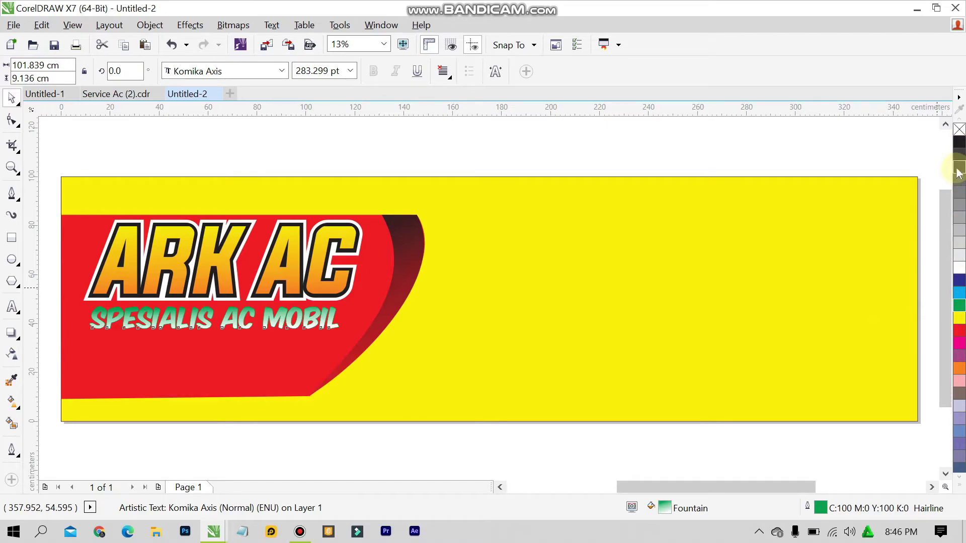
{"action": "right_click", "coordinate": [958, 130]}
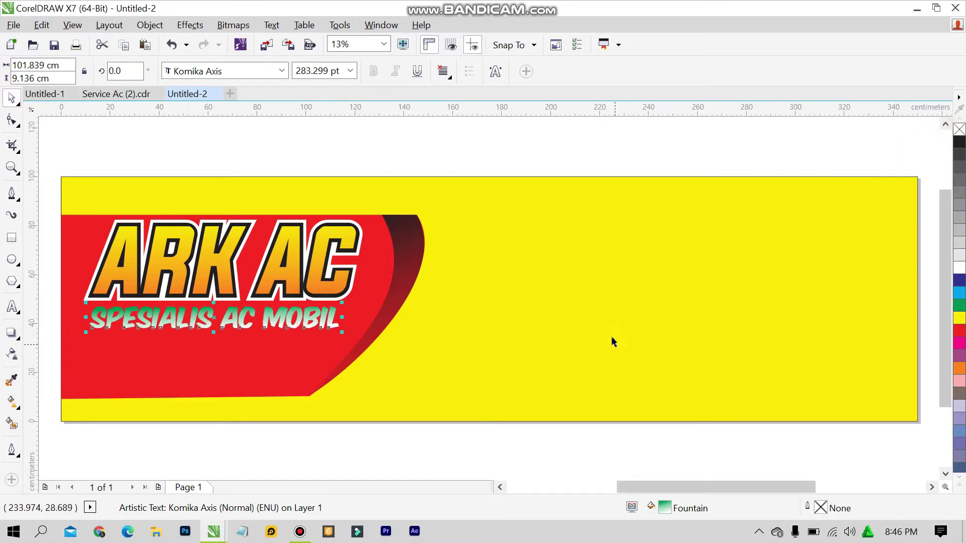
Step: Duplicate the gradient subtitle slightly below the original and give the copy a black fill and black outline
{"action": "left_click", "coordinate": [313, 323]}
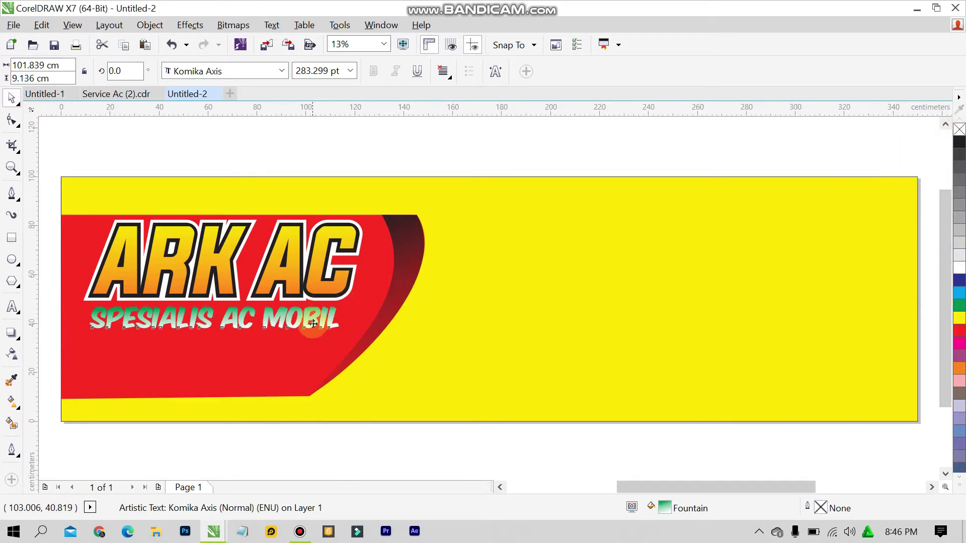
{"action": "left_click_drag", "start_coordinate": [313, 324], "coordinate": [315, 329]}
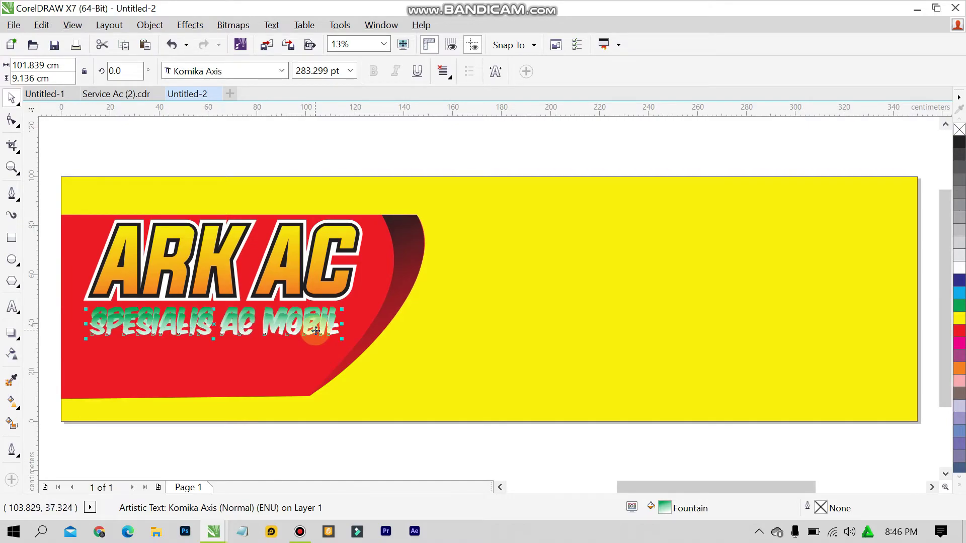
{"action": "key", "text": "shift+F12"}
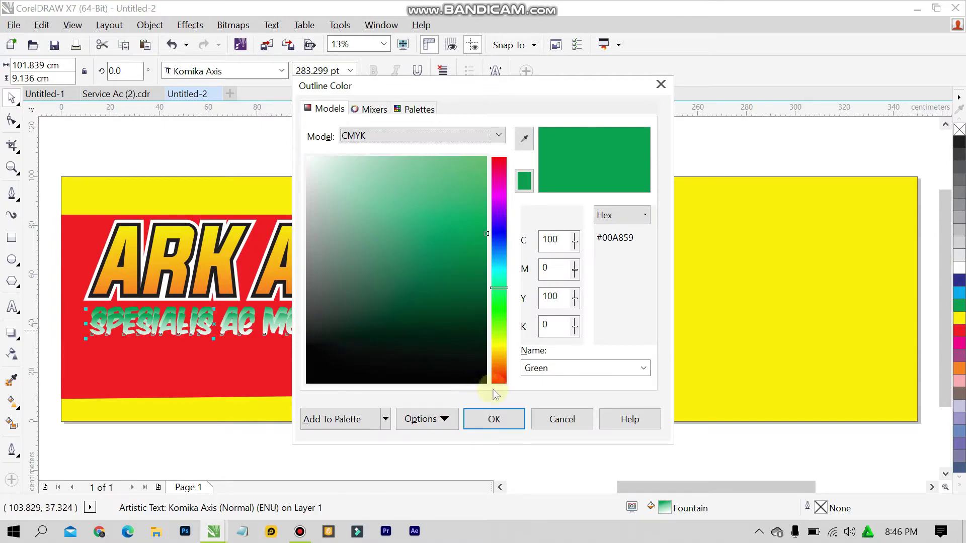
{"action": "left_click", "coordinate": [563, 419]}
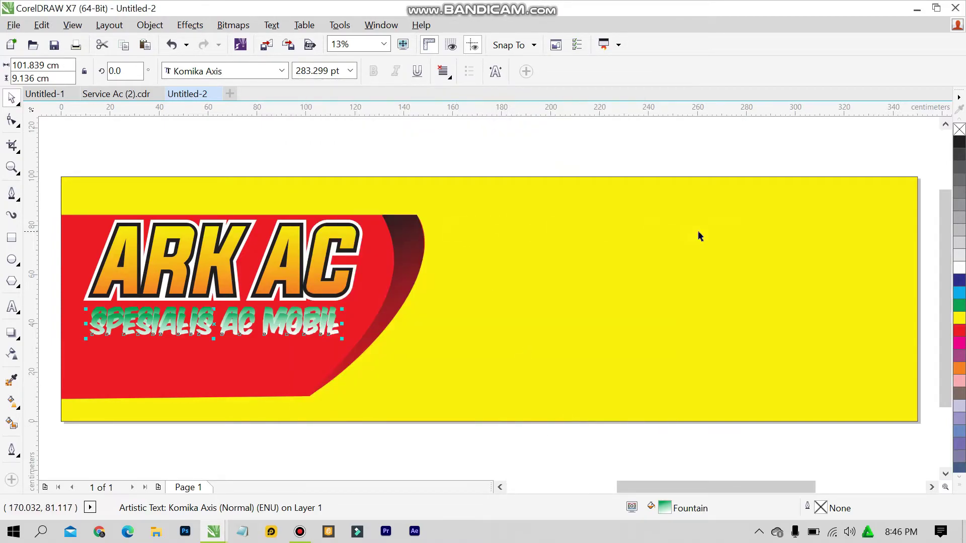
{"action": "left_click", "coordinate": [959, 143]}
{"action": "right_click", "coordinate": [959, 142]}
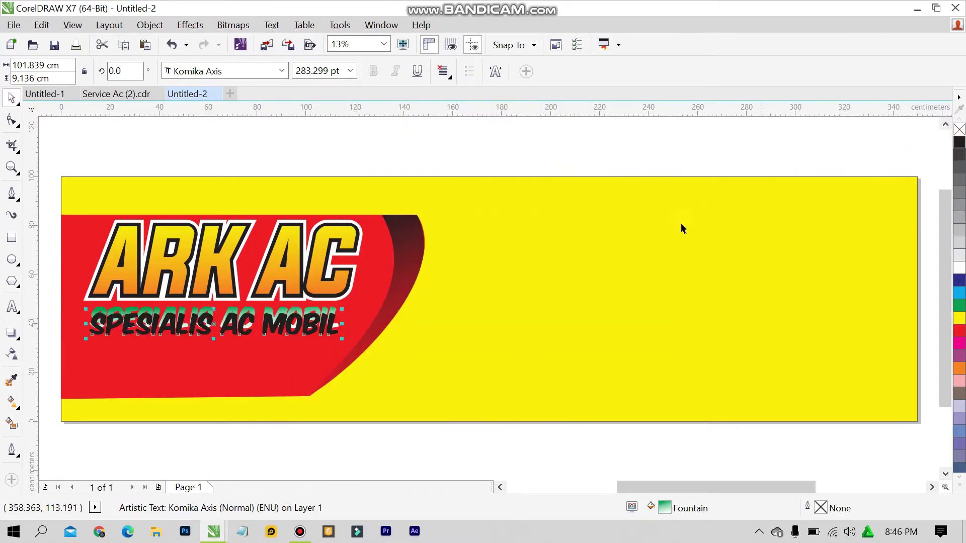
Step: Bring the gradient subtitle in front of the black copy and set the black copy's outline width to 40 pt
{"action": "left_click", "coordinate": [286, 312]}
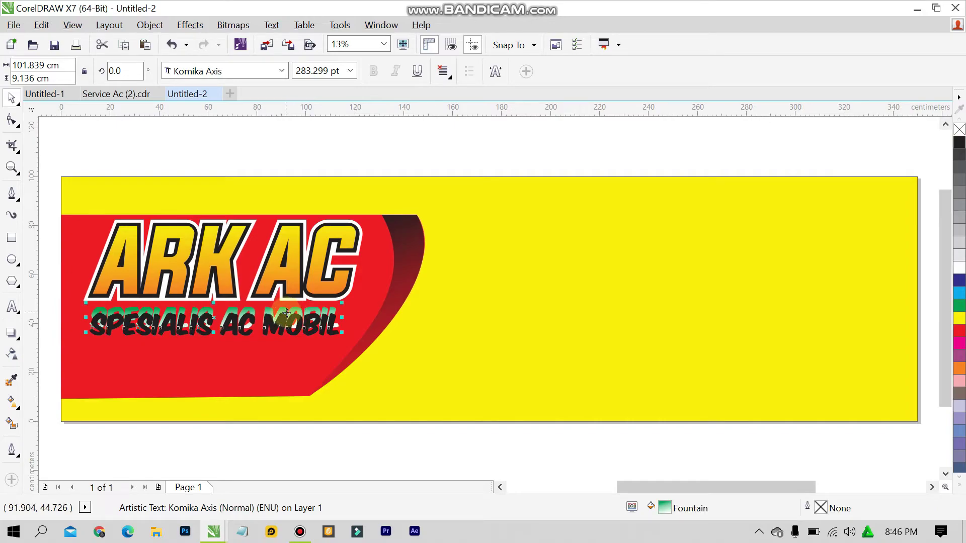
{"action": "key", "text": "shift+Page_Up"}
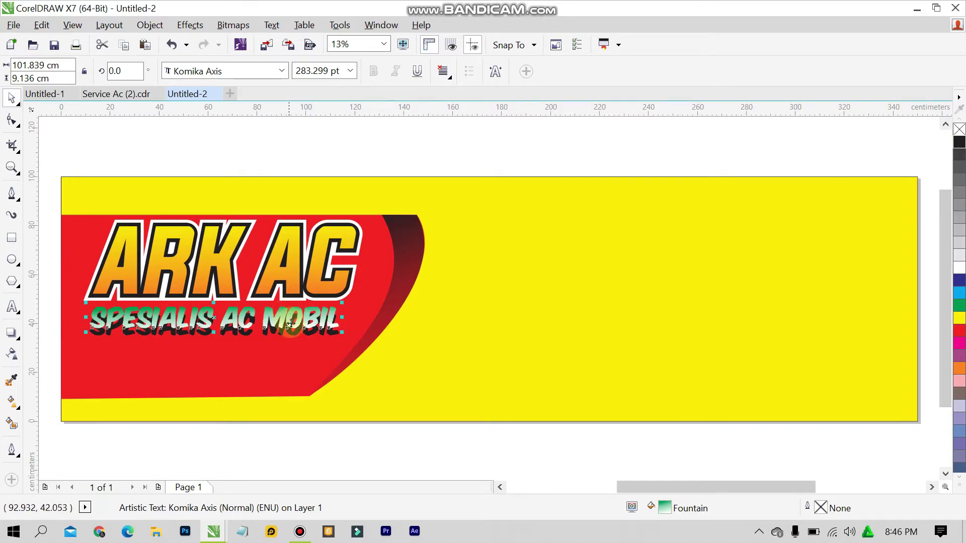
{"action": "left_click", "coordinate": [298, 340]}
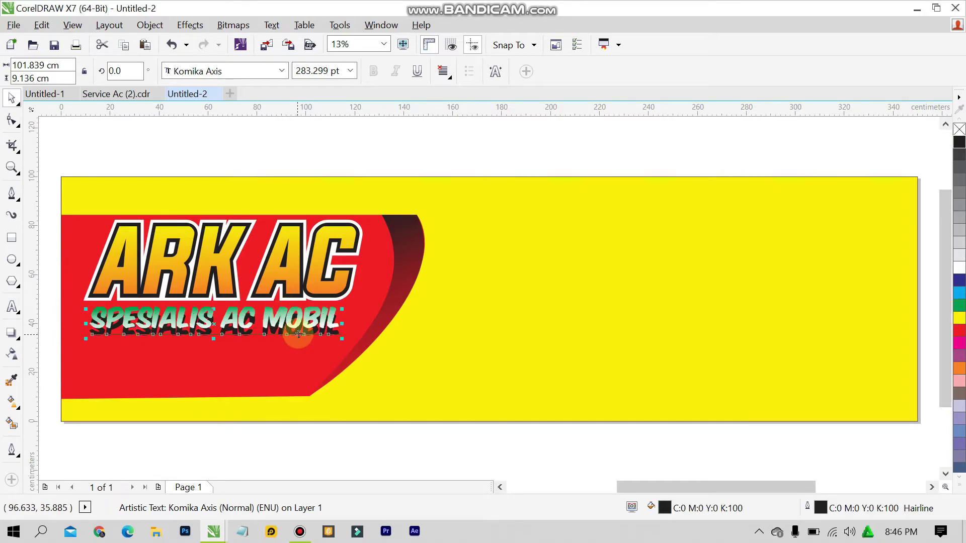
{"action": "double_click", "coordinate": [823, 509]}
{"action": "double_click", "coordinate": [367, 155]}
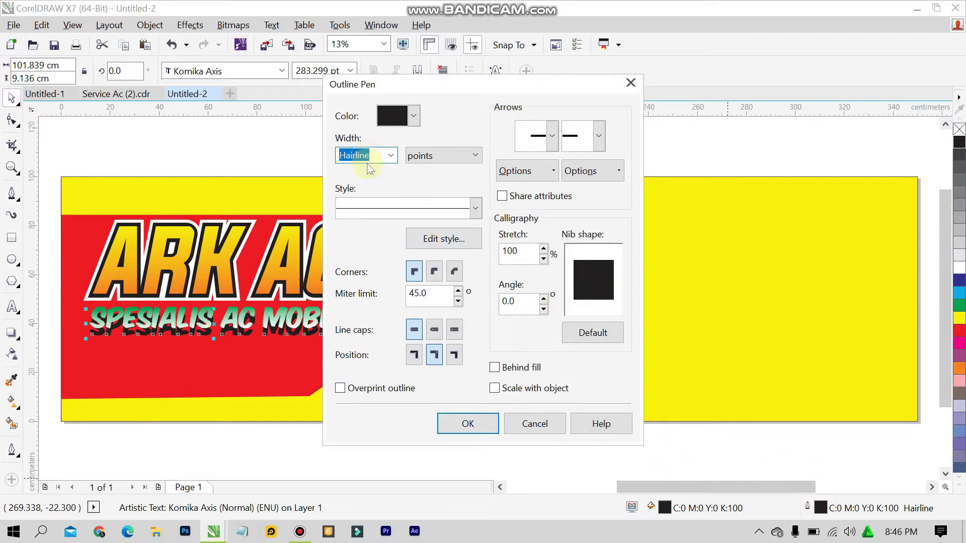
{"action": "type", "text": "40"}
{"action": "key", "text": "Return"}
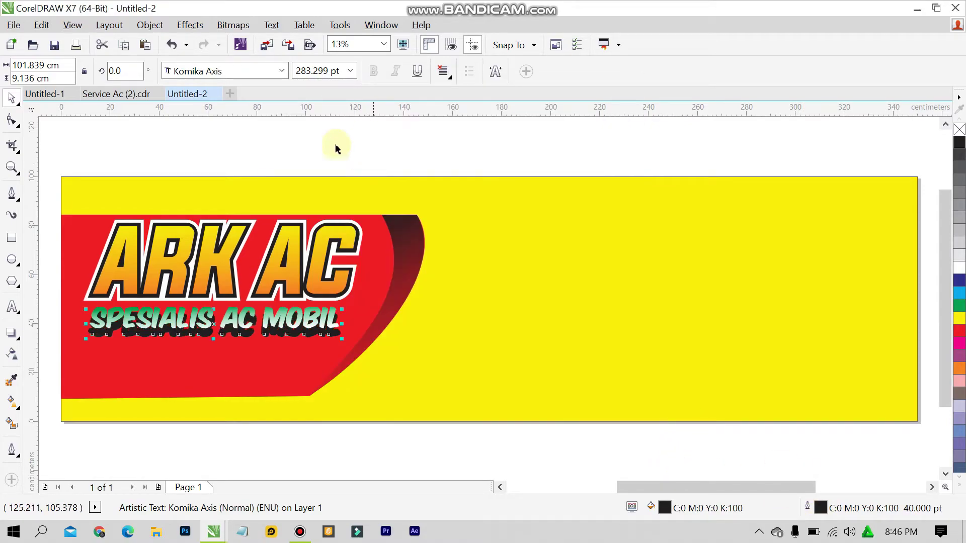
Step: Align the black outlined copy centrally behind the gradient SPESIALIS AC MOBIL subtitle and check the layered result
{"action": "left_click", "coordinate": [126, 318], "text": "shift"}
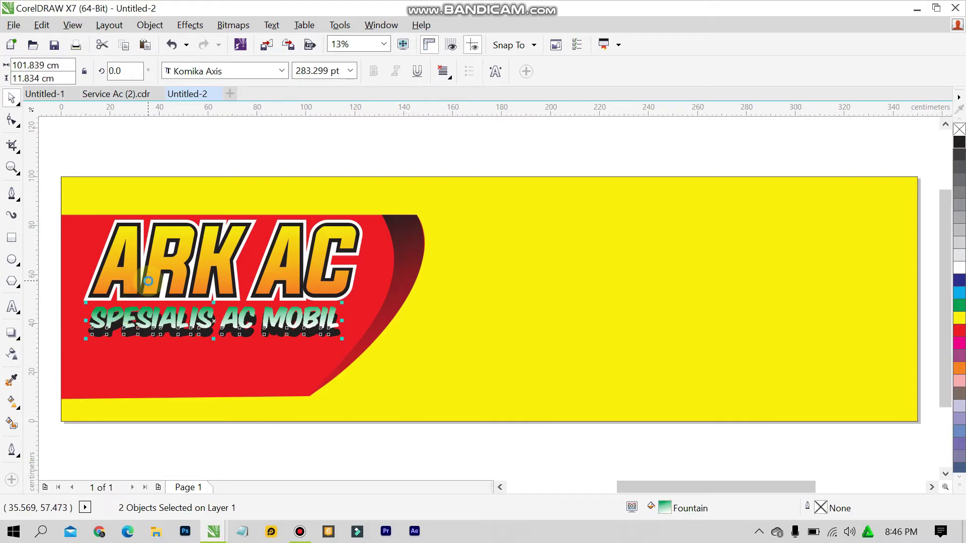
{"action": "key", "text": "c"}
{"action": "left_click", "coordinate": [224, 147]}
{"action": "scroll", "coordinate": [199, 324], "scroll_direction": "up", "scroll_amount": 2}
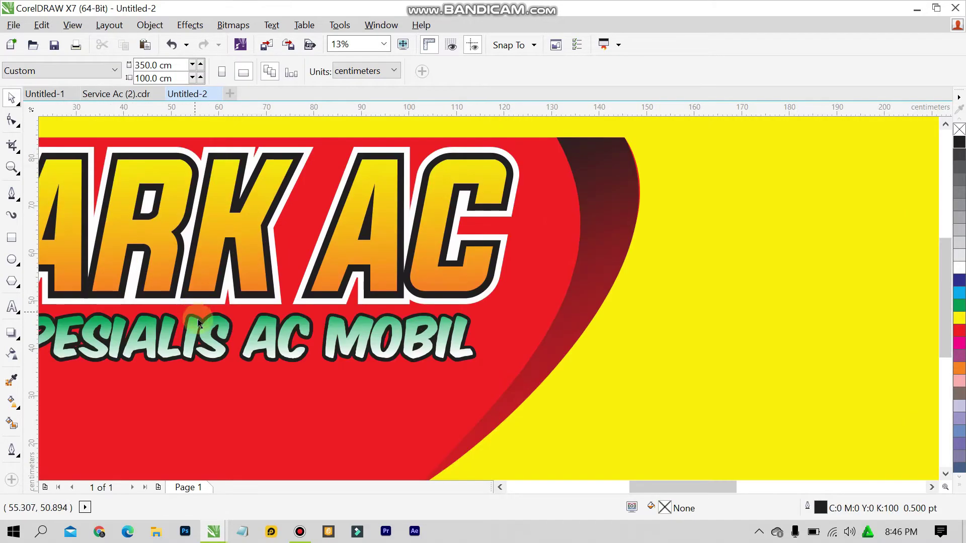
{"action": "scroll", "coordinate": [199, 323], "scroll_direction": "down", "scroll_amount": 3}
{"action": "scroll", "coordinate": [244, 349], "scroll_direction": "up", "scroll_amount": 1}
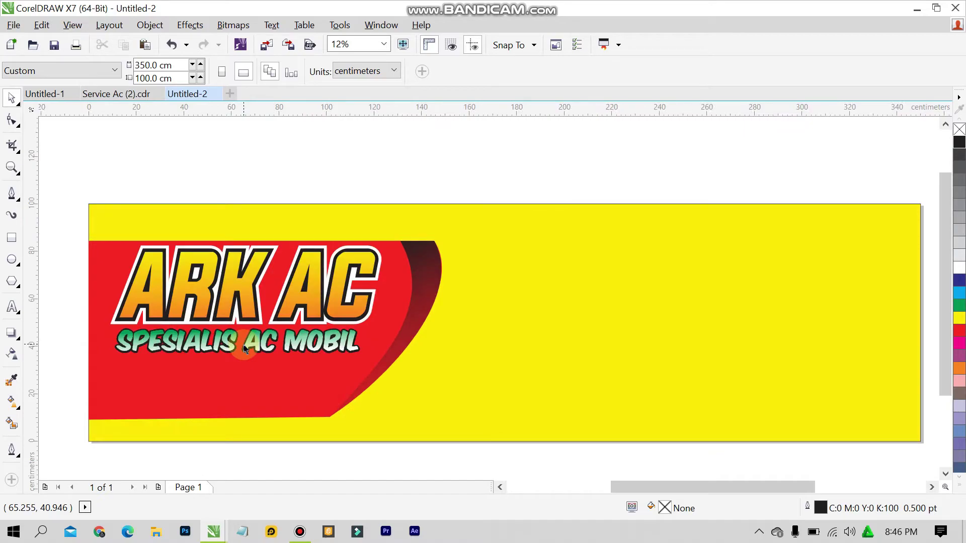
{"action": "left_click", "coordinate": [469, 415]}
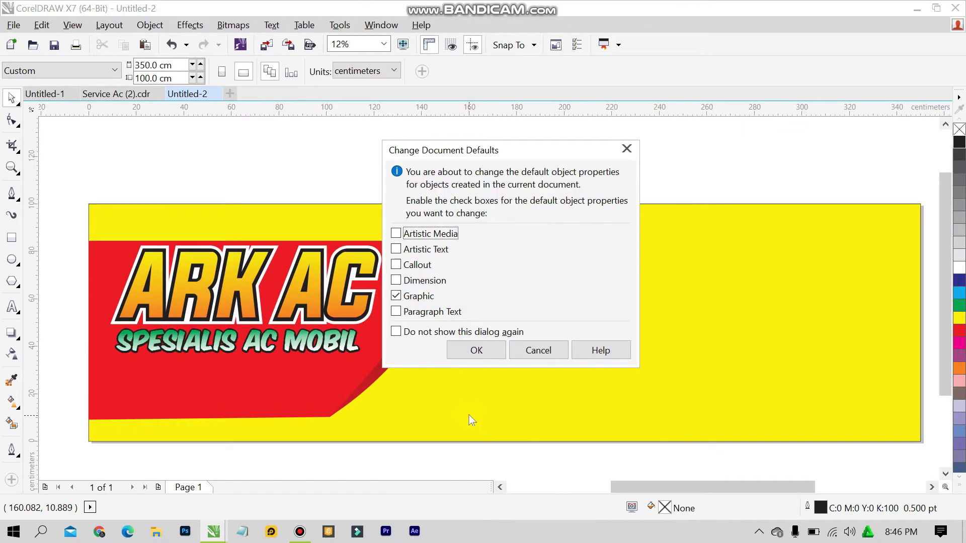
Step: Dismiss the document defaults change and compare the SPESIALIS AC MOBIL subtitle with the one in the Service Ac (2).cdr reference
{"action": "left_click", "coordinate": [517, 354]}
{"action": "left_click", "coordinate": [322, 402]}
{"action": "scroll", "coordinate": [322, 400], "scroll_direction": "up", "scroll_amount": 1}
{"action": "scroll", "coordinate": [322, 400], "scroll_direction": "down", "scroll_amount": 1}
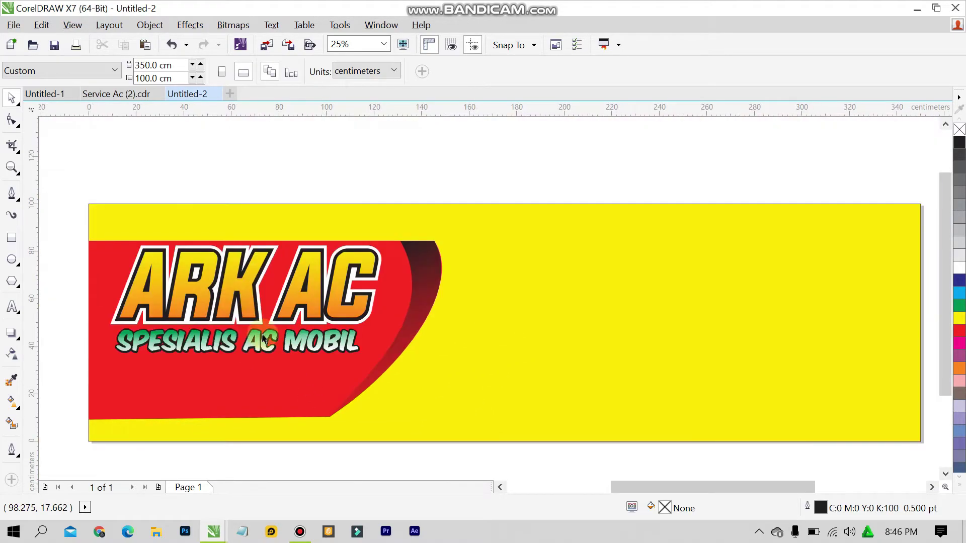
{"action": "left_click", "coordinate": [128, 95]}
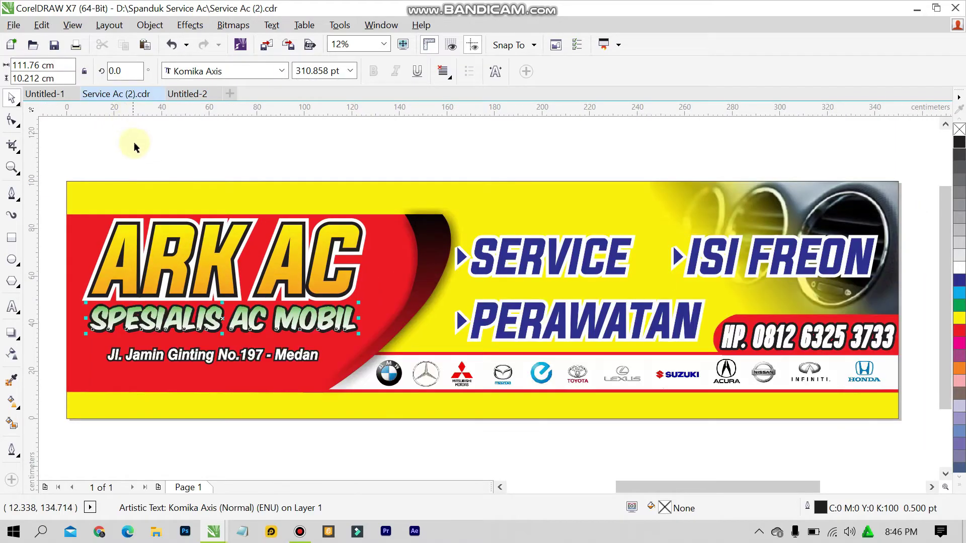
{"action": "left_click", "coordinate": [133, 144]}
{"action": "left_click", "coordinate": [171, 95]}
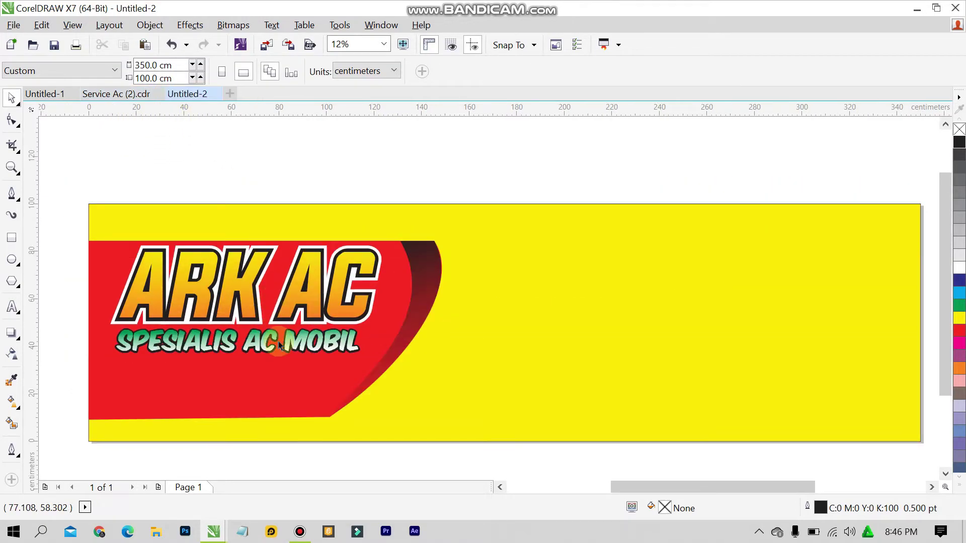
Step: Set the subtitle's green-to-white gradient to a nearly vertical 272.1° angle with its midpoint at 27%
{"action": "left_click", "coordinate": [286, 340]}
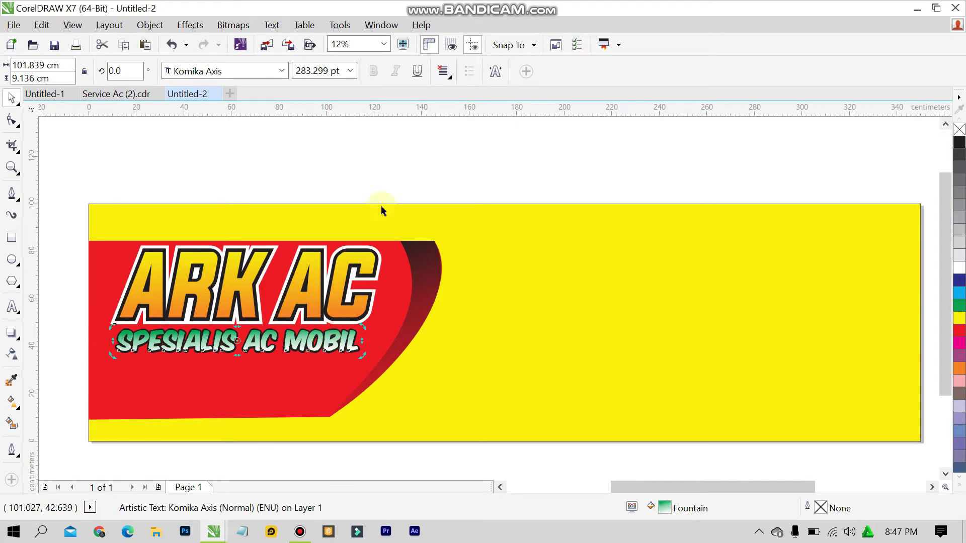
{"action": "left_click", "coordinate": [390, 186]}
{"action": "left_click", "coordinate": [327, 338]}
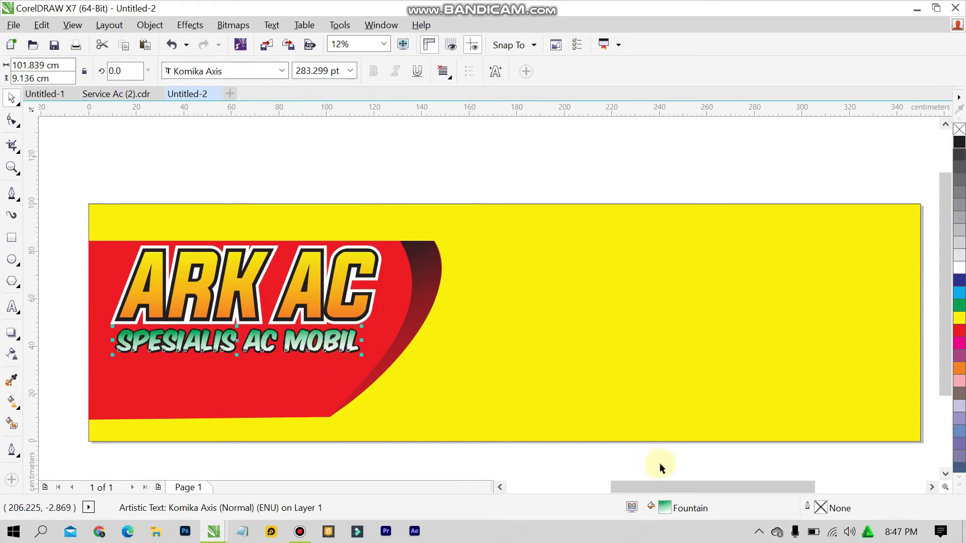
{"action": "double_click", "coordinate": [670, 516]}
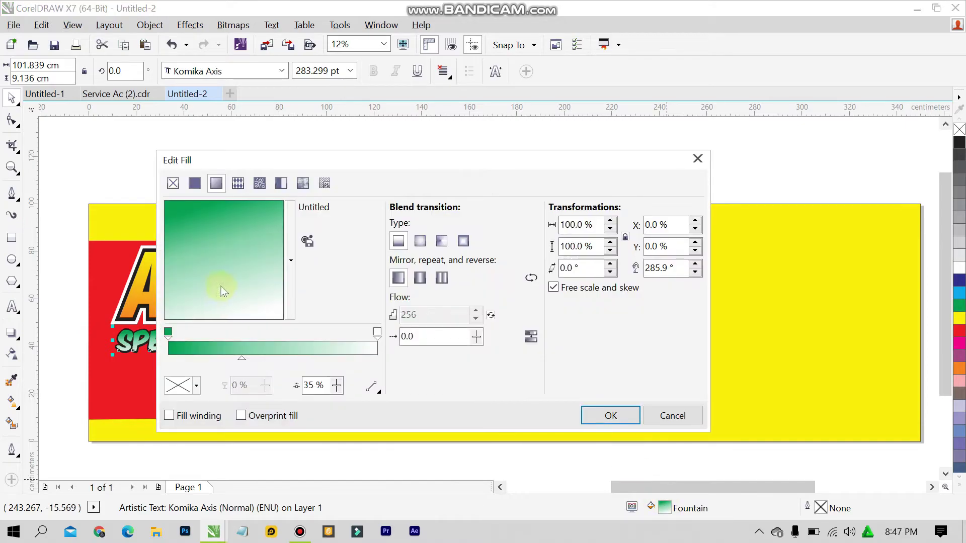
{"action": "left_click_drag", "start_coordinate": [270, 360], "coordinate": [224, 360]}
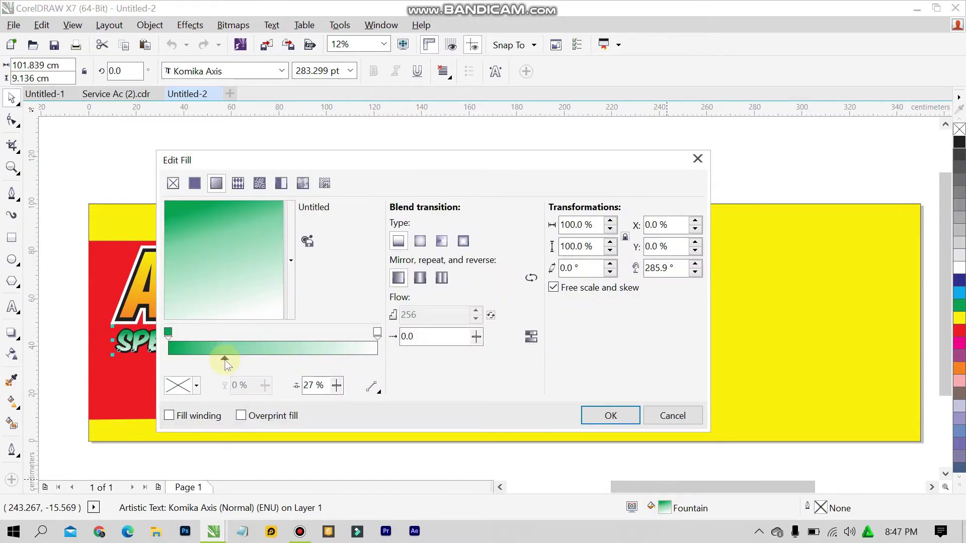
{"action": "left_click_drag", "start_coordinate": [231, 310], "coordinate": [228, 316]}
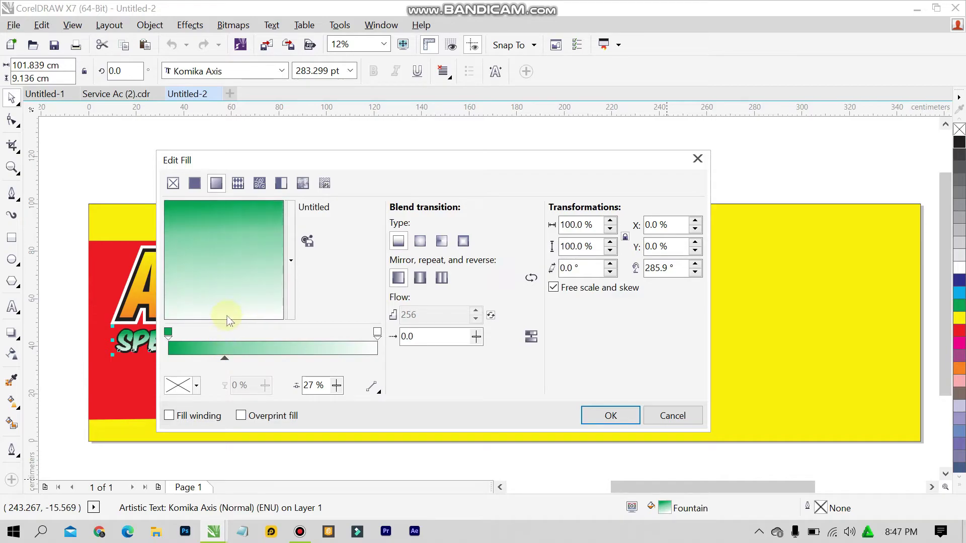
{"action": "left_click", "coordinate": [612, 417]}
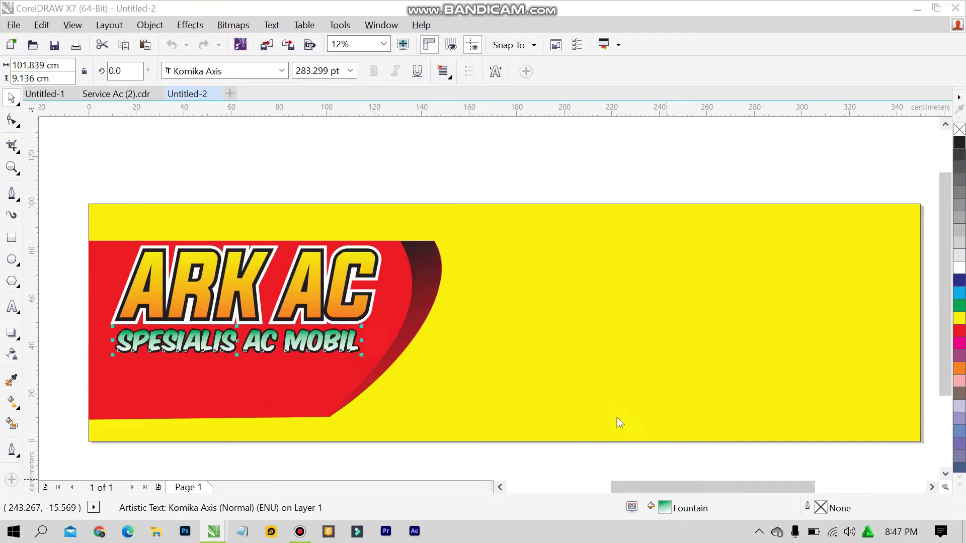
{"action": "left_click", "coordinate": [521, 178]}
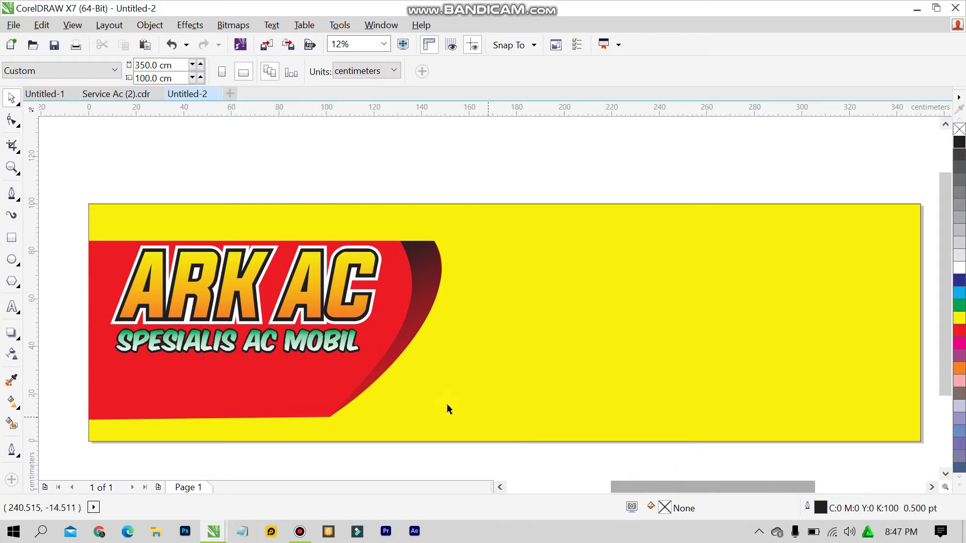
Step: Compare the subtitle with the reference banner again and move its gradient midpoint to 17%
{"action": "left_click", "coordinate": [128, 96]}
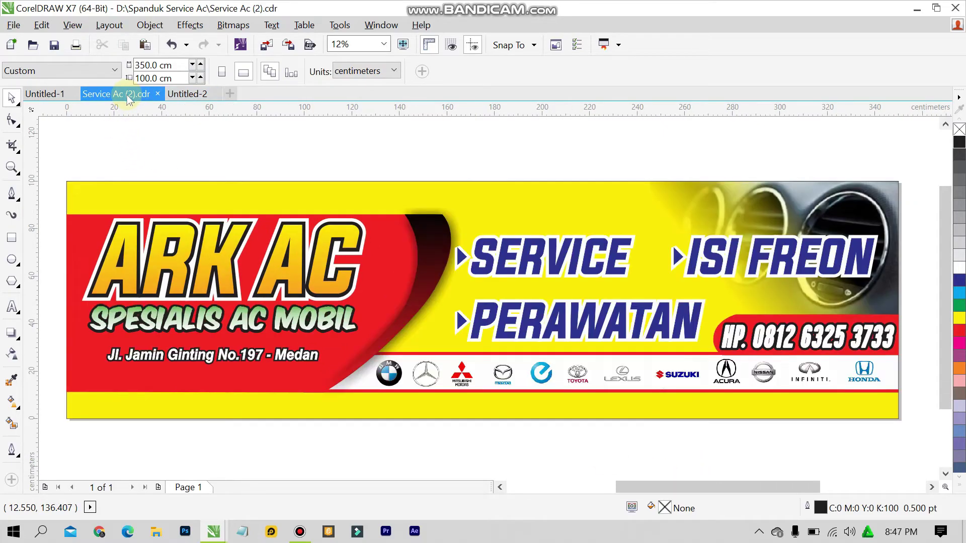
{"action": "left_click", "coordinate": [187, 94]}
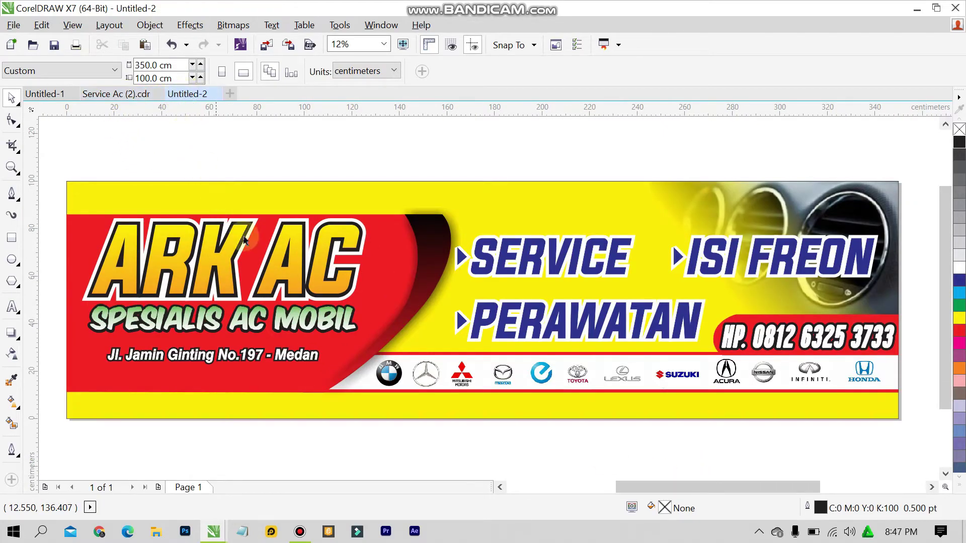
{"action": "left_click", "coordinate": [325, 343]}
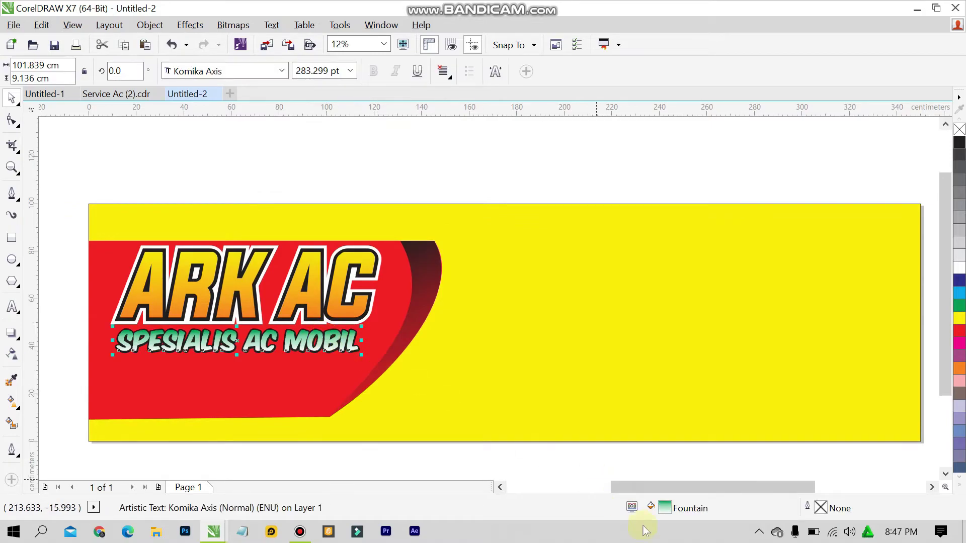
{"action": "double_click", "coordinate": [671, 509]}
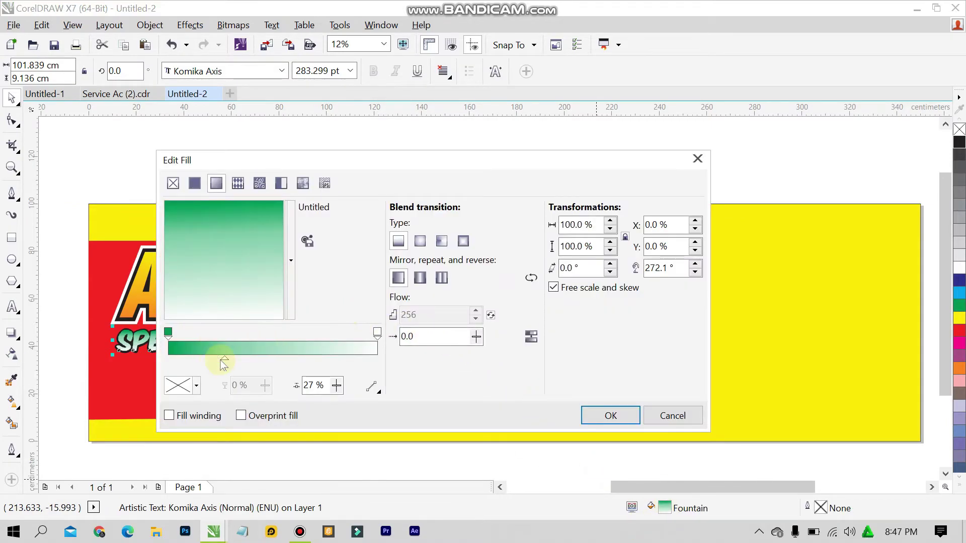
{"action": "left_click_drag", "start_coordinate": [222, 358], "coordinate": [204, 358]}
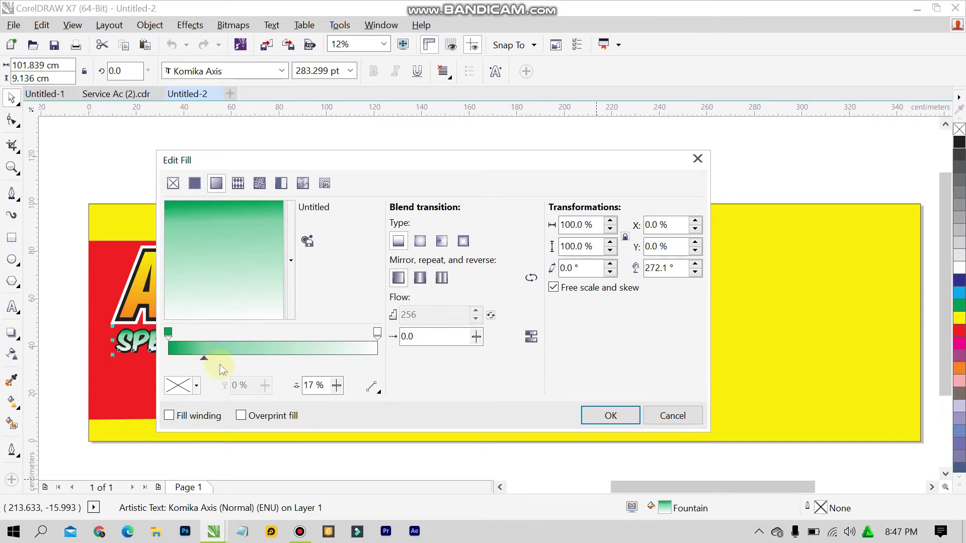
{"action": "left_click", "coordinate": [610, 415]}
{"action": "left_click", "coordinate": [130, 140]}
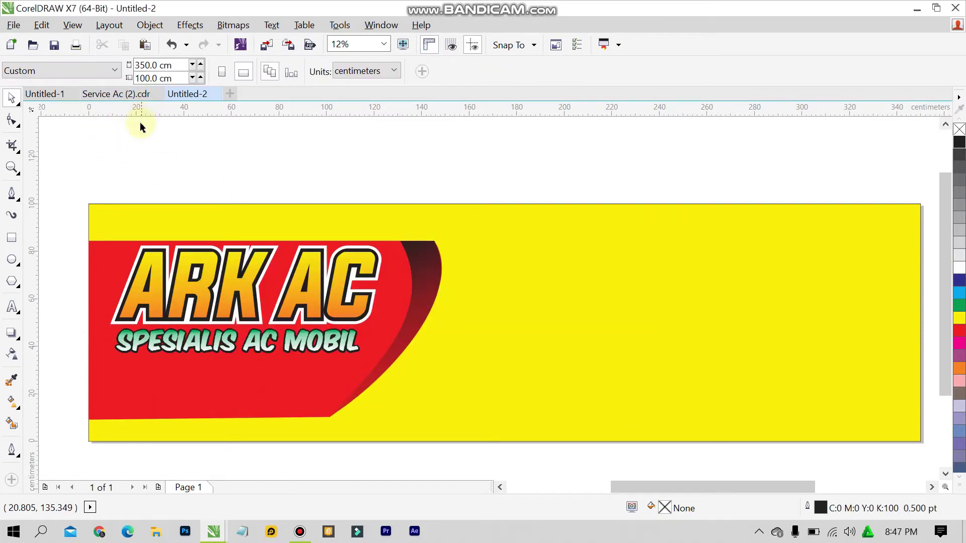
Step: Examine the styling of the address line beneath the subtitle in the Service Ac (2).cdr reference banner
{"action": "left_click", "coordinate": [116, 93]}
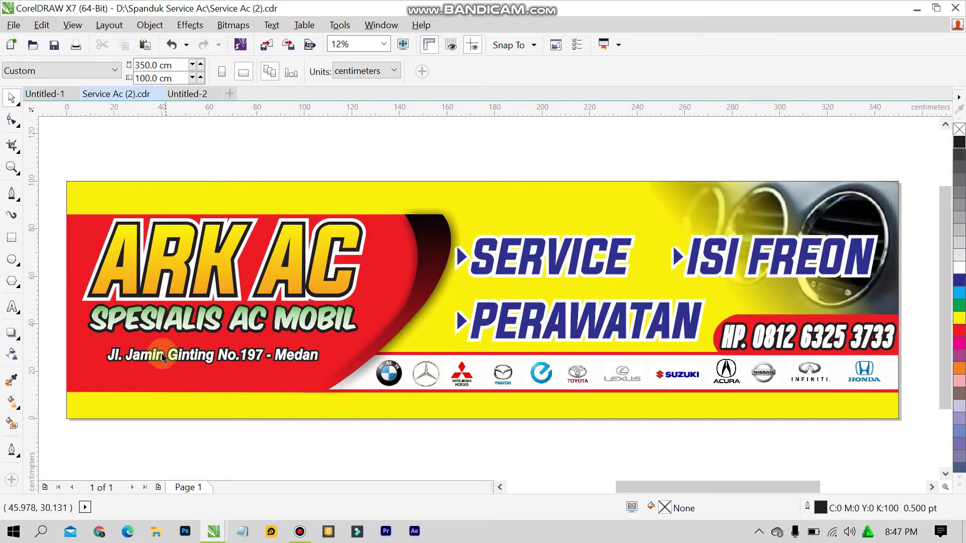
{"action": "scroll", "coordinate": [146, 362], "scroll_direction": "up", "scroll_amount": 2}
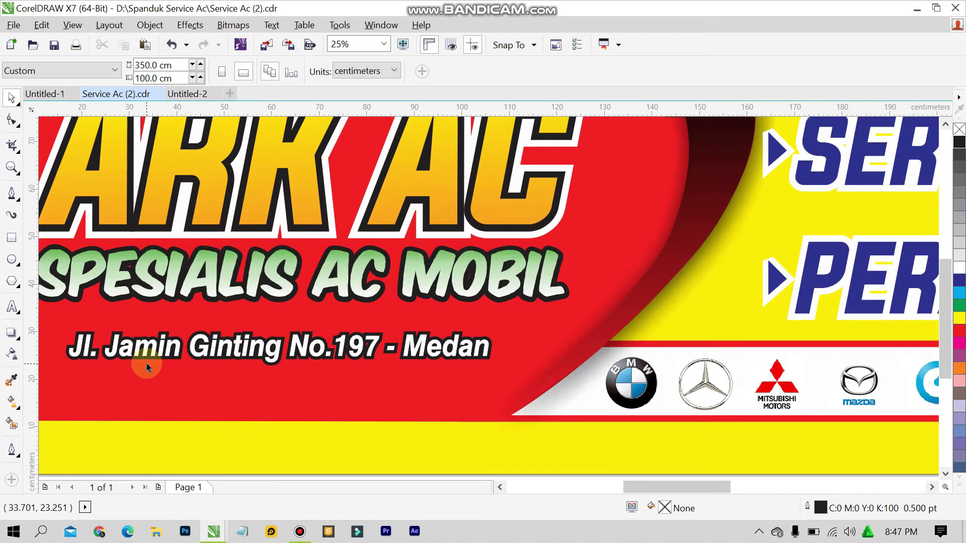
Step: Check the address line's font in the reference banner and start 150 pt artistic text below the tagline in Untitled-2
{"action": "left_click", "coordinate": [324, 350]}
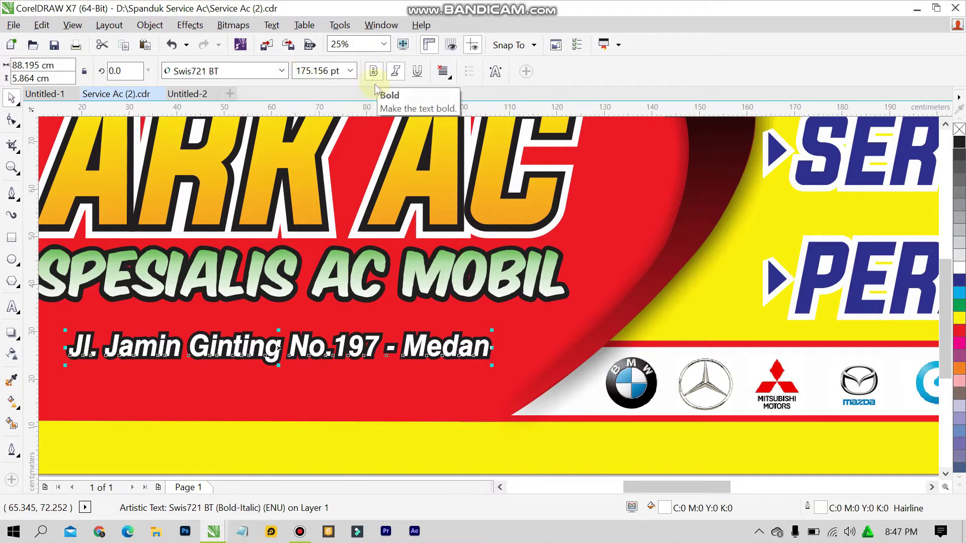
{"action": "left_click", "coordinate": [203, 95]}
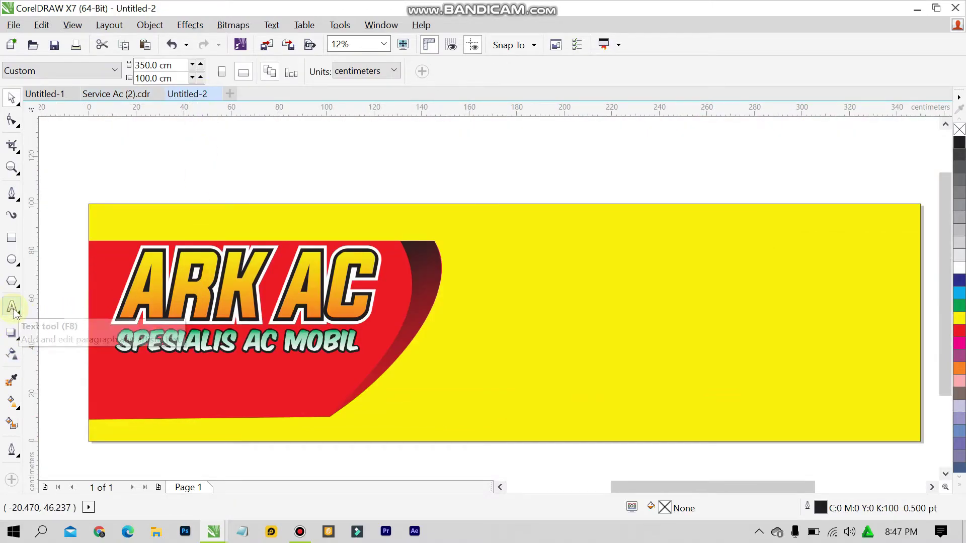
{"action": "left_click", "coordinate": [12, 309]}
{"action": "left_click", "coordinate": [106, 386]}
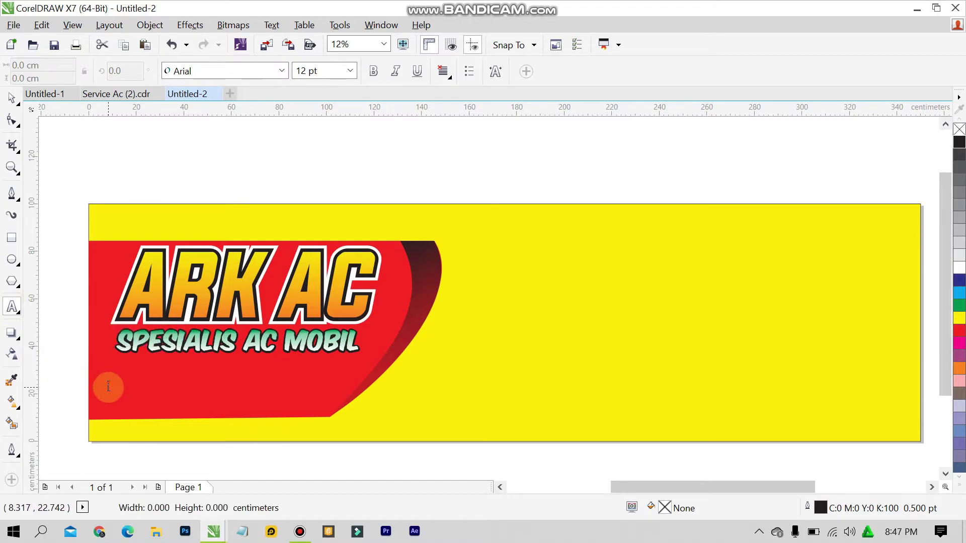
{"action": "scroll", "coordinate": [97, 399], "scroll_direction": "up", "scroll_amount": 3}
{"action": "left_click", "coordinate": [350, 70]}
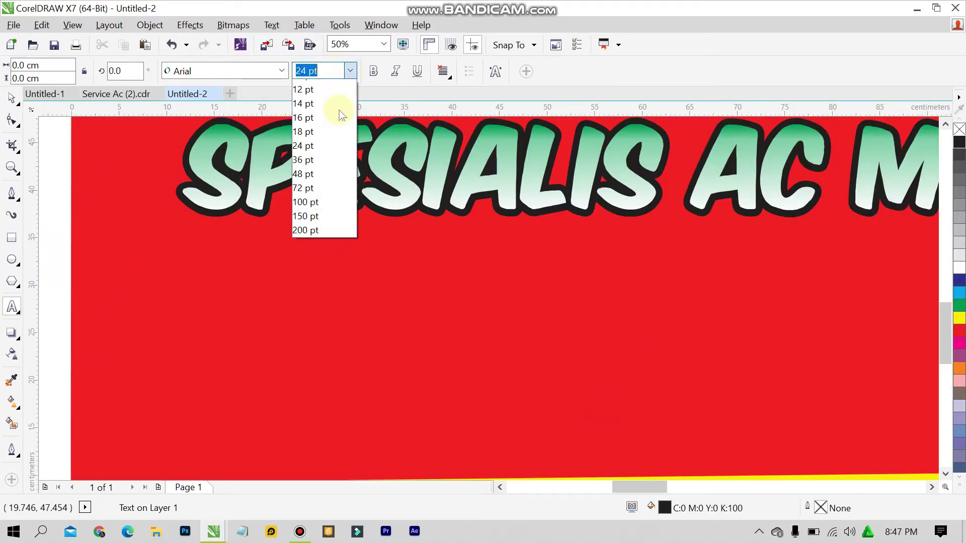
{"action": "left_click", "coordinate": [336, 297]}
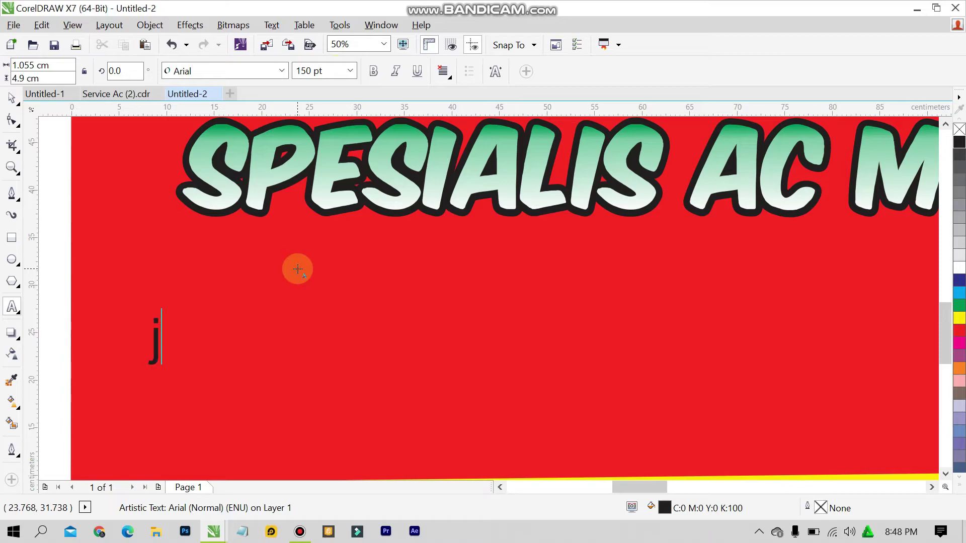
Step: Enter the business's street address, house number and city as the text line, separating the city with a hyphen
{"action": "type", "text": "Jl"}
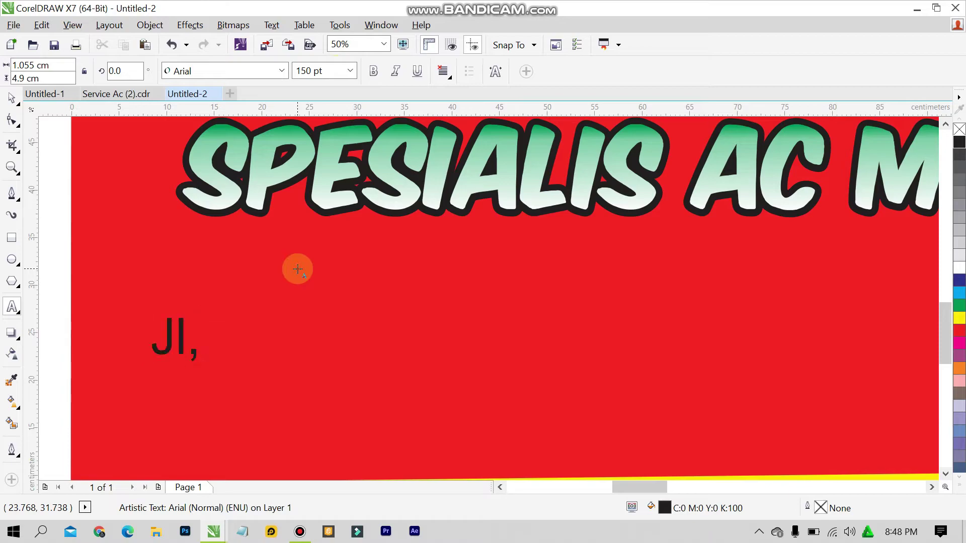
{"action": "type", "text": ". Ja"}
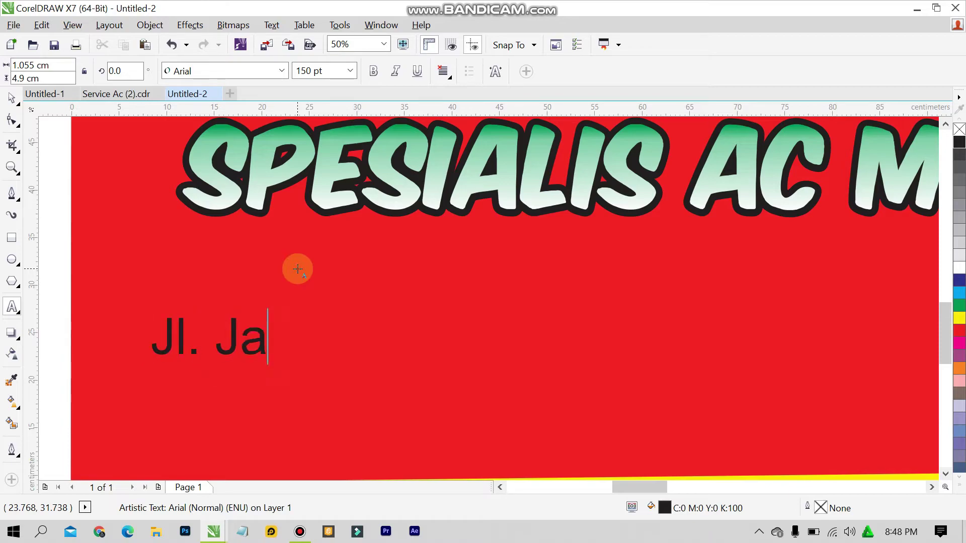
{"action": "type", "text": "min Ginti"}
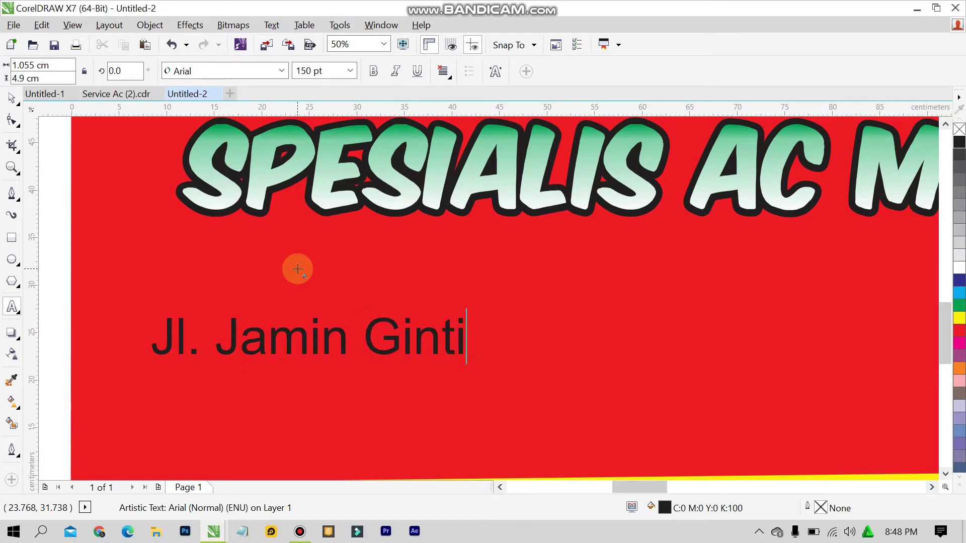
{"action": "type", "text": "ng No."}
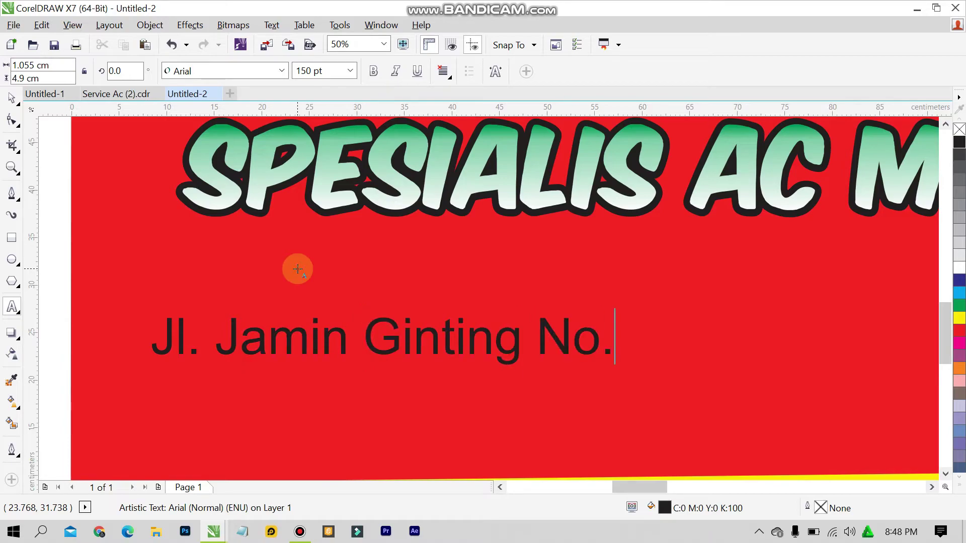
{"action": "type", "text": "197 Si"}
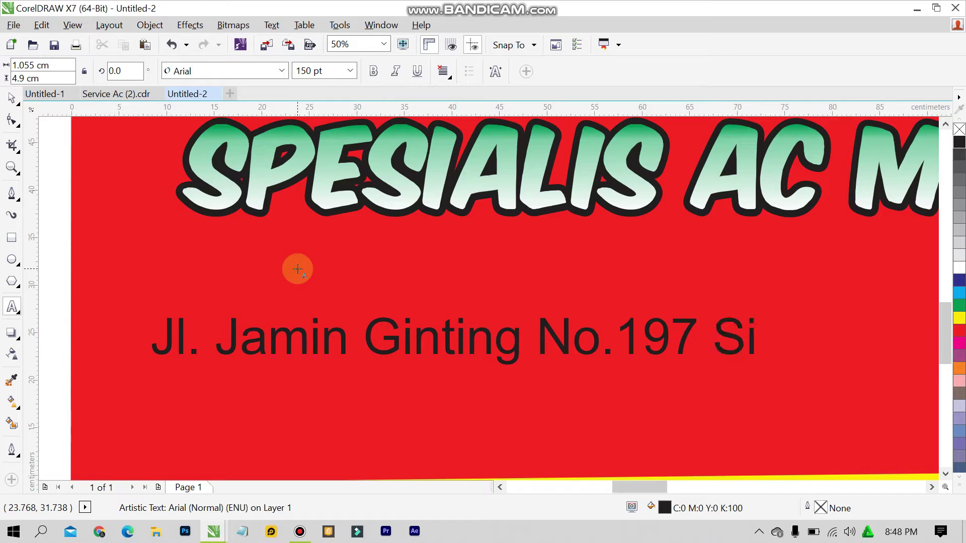
{"action": "key", "text": "BackSpace"}
{"action": "key", "text": "BackSpace"}
{"action": "key", "text": "BackSpace"}
{"action": "type", "text": "- Medan"}
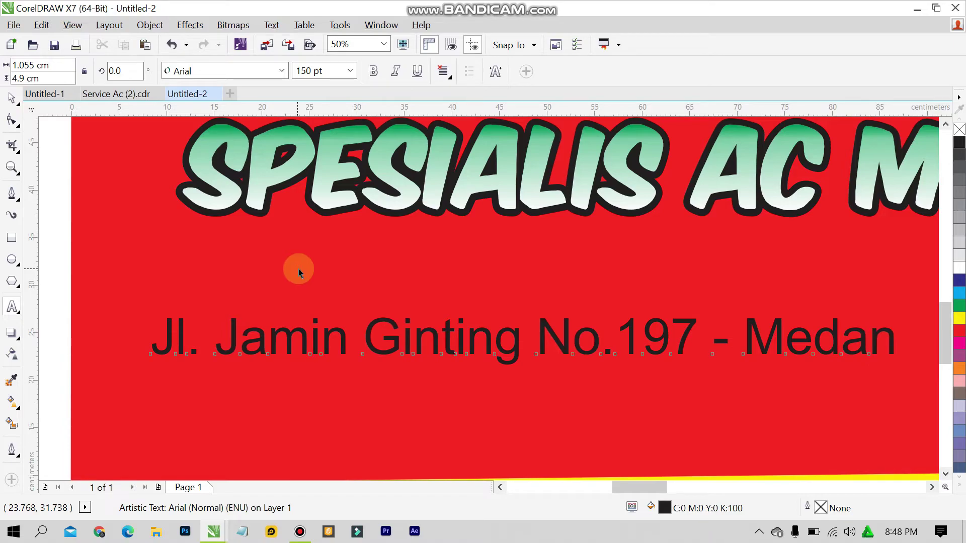
{"action": "key", "text": "ctrl+space"}
Step: Set the address line's font to Swis721 WGL4 BT Bold-Italic
{"action": "scroll", "coordinate": [334, 287], "scroll_direction": "down", "scroll_amount": 2}
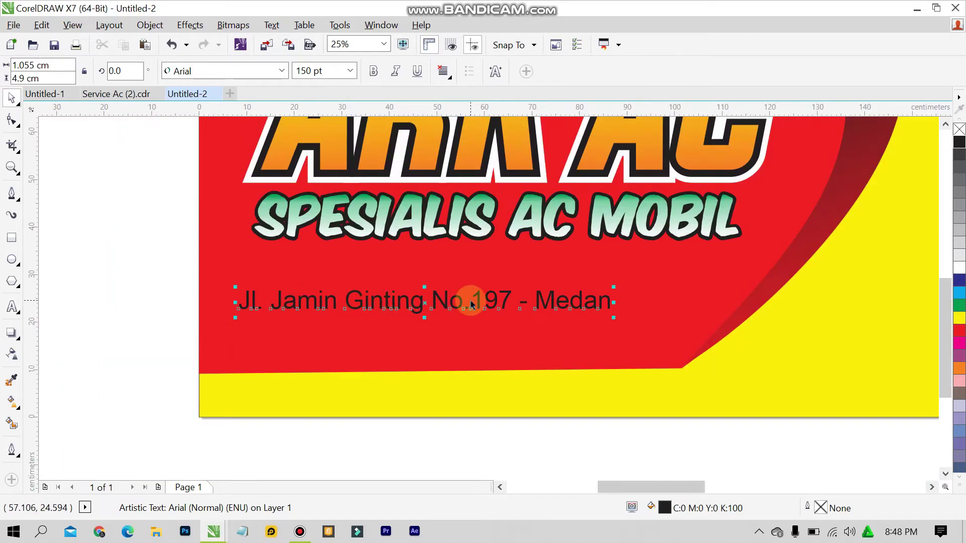
{"action": "left_click", "coordinate": [283, 71]}
{"action": "left_click", "coordinate": [239, 97]}
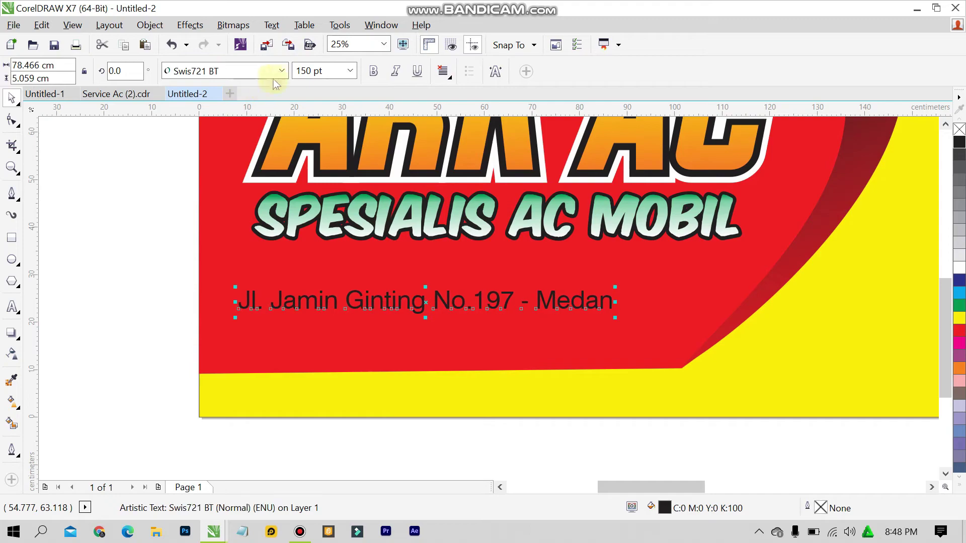
{"action": "left_click", "coordinate": [280, 71]}
{"action": "mouse_move", "coordinate": [311, 89]}
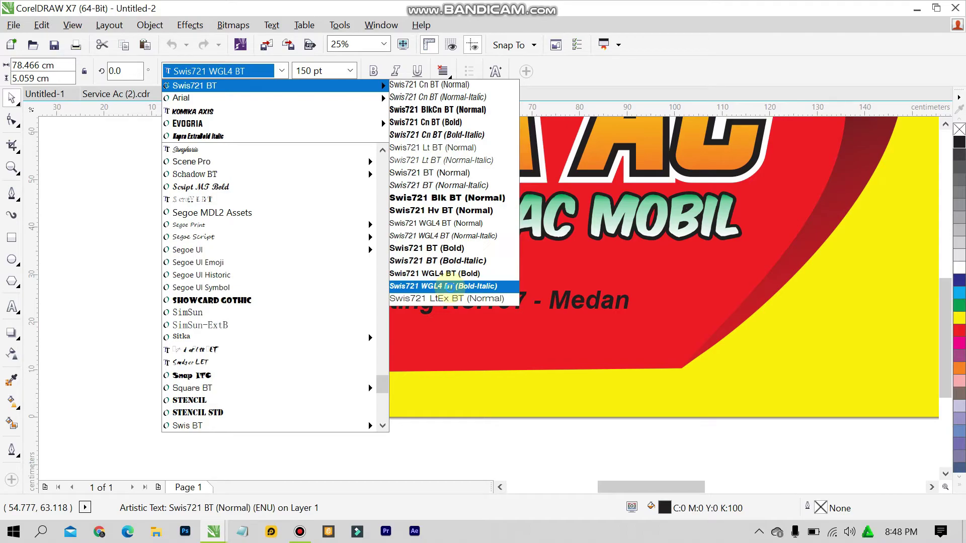
{"action": "left_click", "coordinate": [447, 286]}
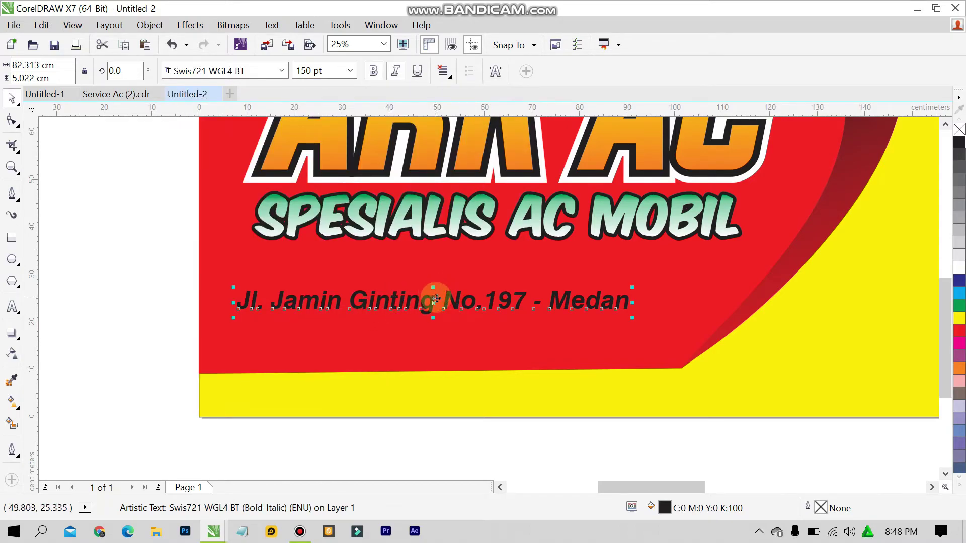
Step: Move the address line up under the tagline and give it a white fill and outline, matching the reference banner
{"action": "left_click_drag", "start_coordinate": [436, 298], "coordinate": [481, 282]}
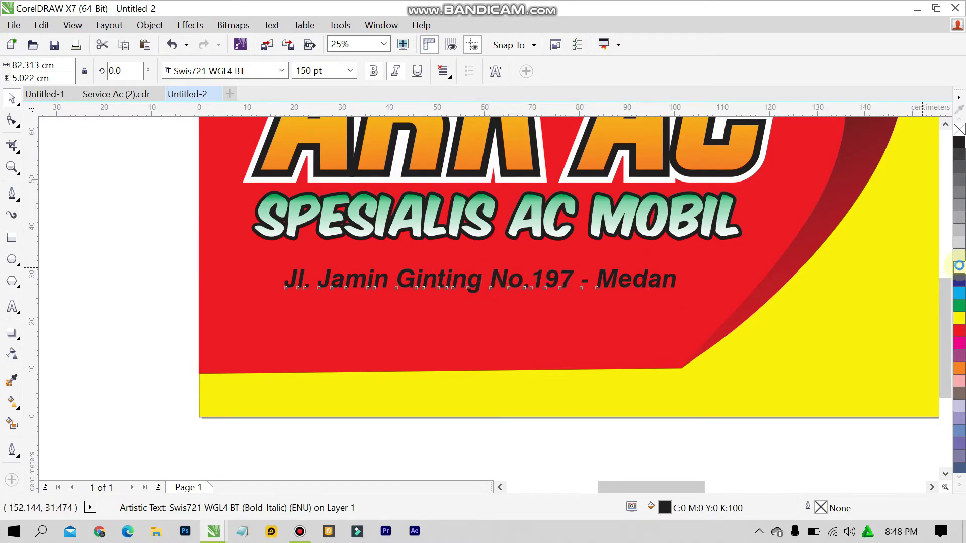
{"action": "left_click", "coordinate": [101, 95]}
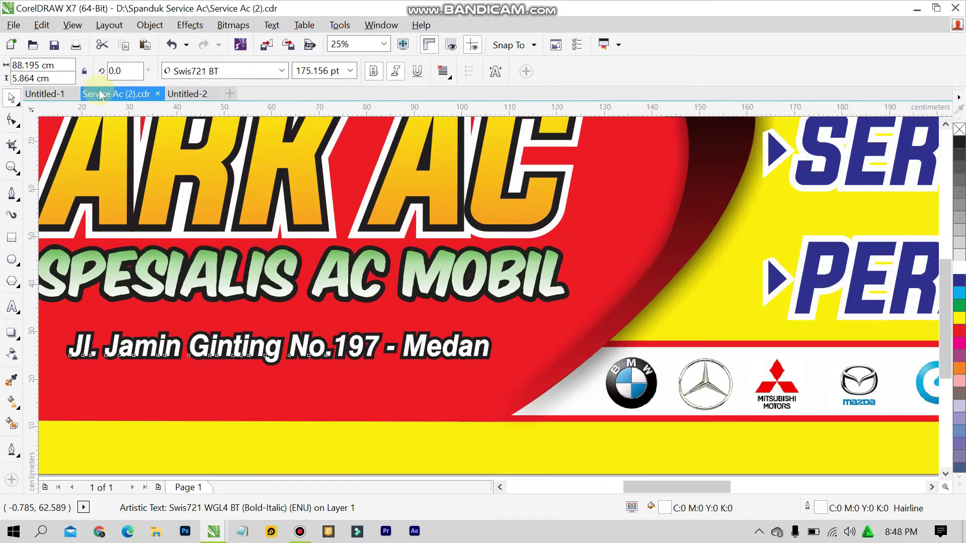
{"action": "left_click", "coordinate": [188, 94]}
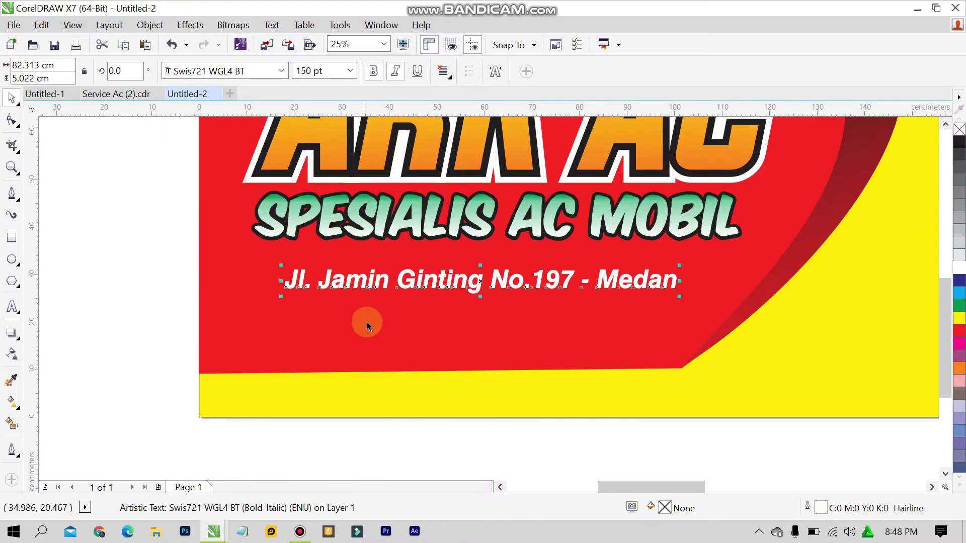
Step: Duplicate the white address line slightly below the original and give the copy a black fill and black outline
{"action": "mouse_move", "coordinate": [467, 282]}
{"action": "left_mouse_down"}
{"action": "mouse_move", "coordinate": [470, 308]}
{"action": "mouse_move", "coordinate": [470, 296]}
{"action": "left_mouse_up"}
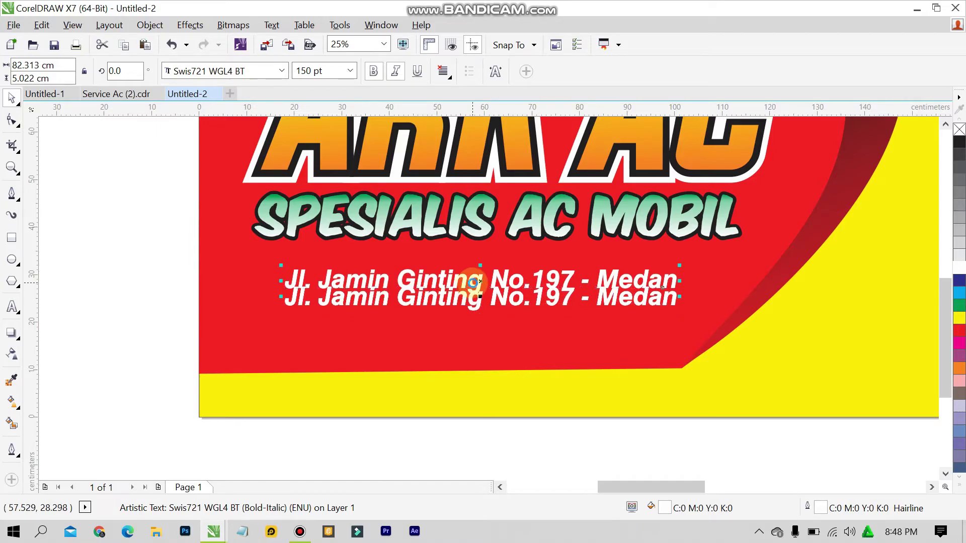
{"action": "left_click", "coordinate": [474, 301]}
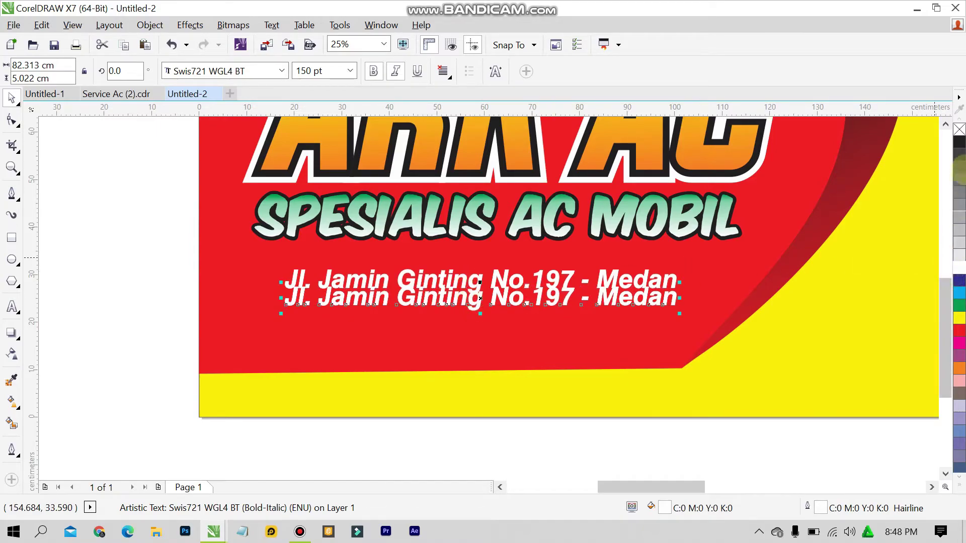
{"action": "left_click", "coordinate": [960, 143]}
{"action": "right_click", "coordinate": [959, 143]}
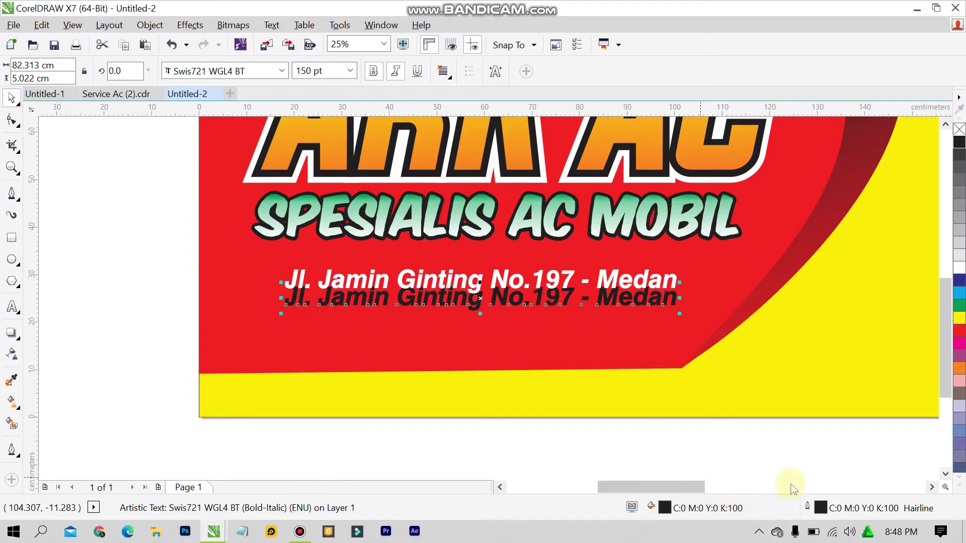
Step: Set the black address copy's outline width to 40 points
{"action": "double_click", "coordinate": [820, 508]}
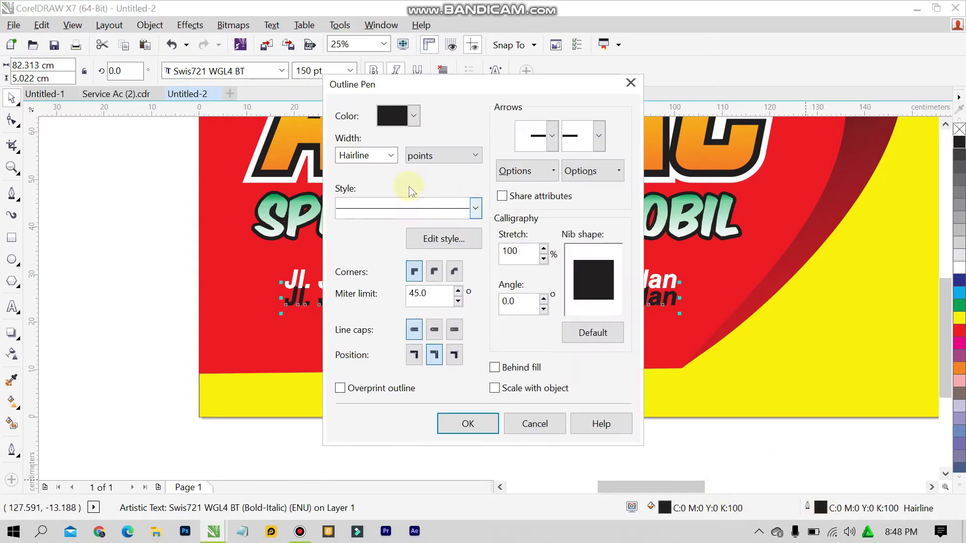
{"action": "double_click", "coordinate": [363, 154]}
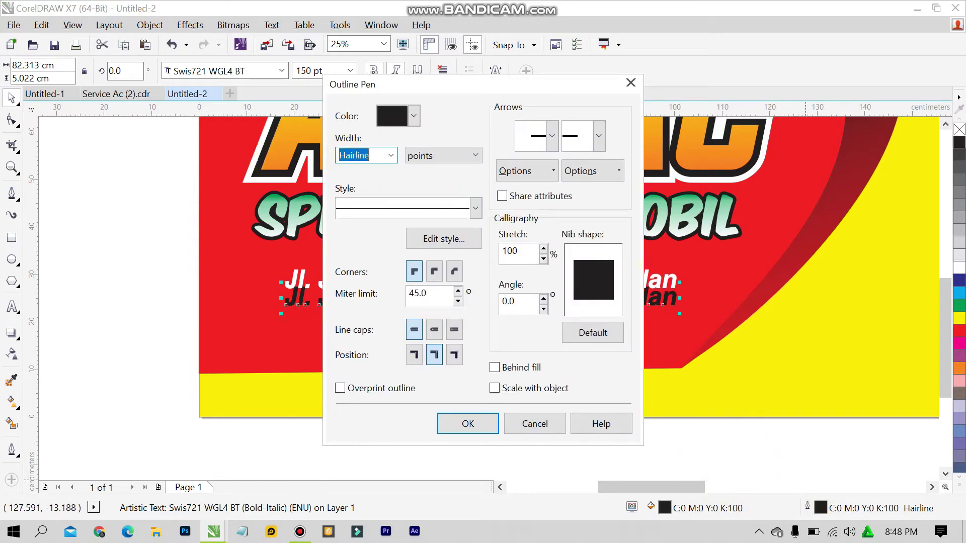
{"action": "key", "text": "Return"}
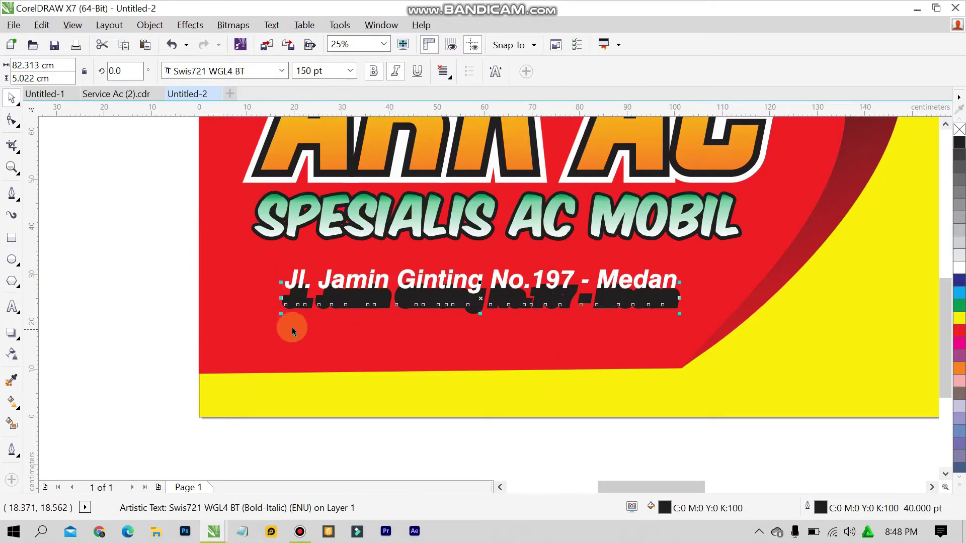
Step: Align the black address copy to the centre of the white address line so it forms its border
{"action": "left_click", "coordinate": [297, 278], "text": "shift"}
{"action": "key", "text": "c"}
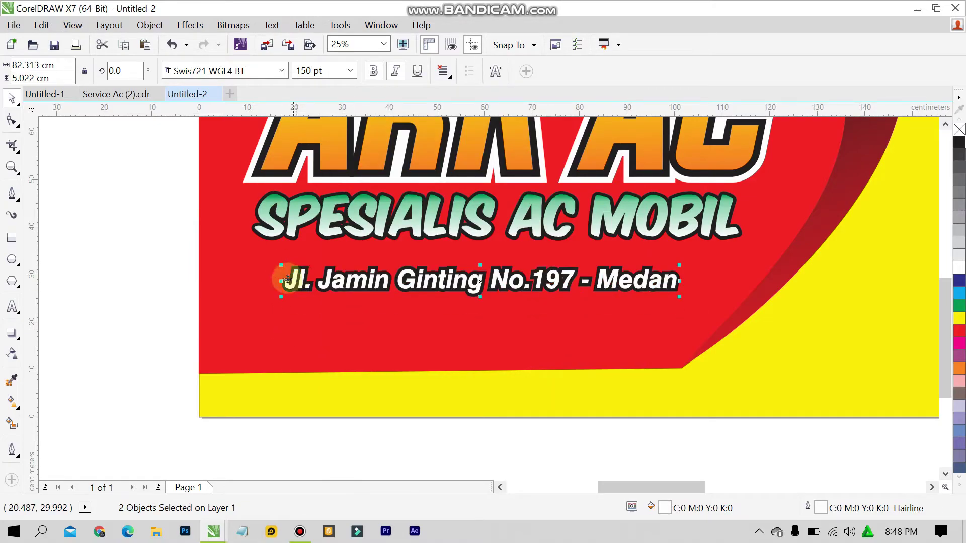
{"action": "left_click", "coordinate": [169, 281]}
Step: Enlarge the curved red panel group proportionally to about 155.8 by 78.9 cm
{"action": "scroll", "coordinate": [475, 210], "scroll_direction": "down", "scroll_amount": 4}
{"action": "scroll", "coordinate": [549, 162], "scroll_direction": "up", "scroll_amount": 2}
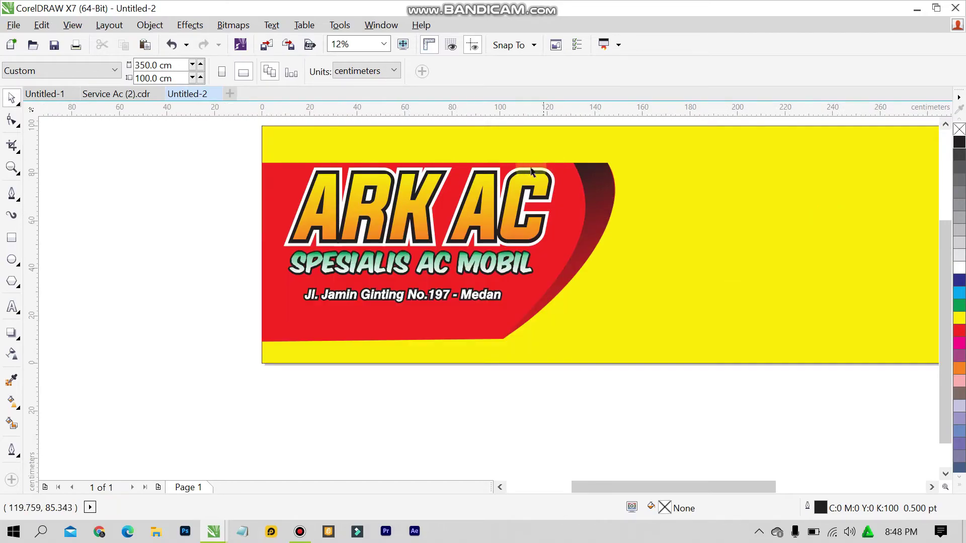
{"action": "left_click", "coordinate": [555, 187]}
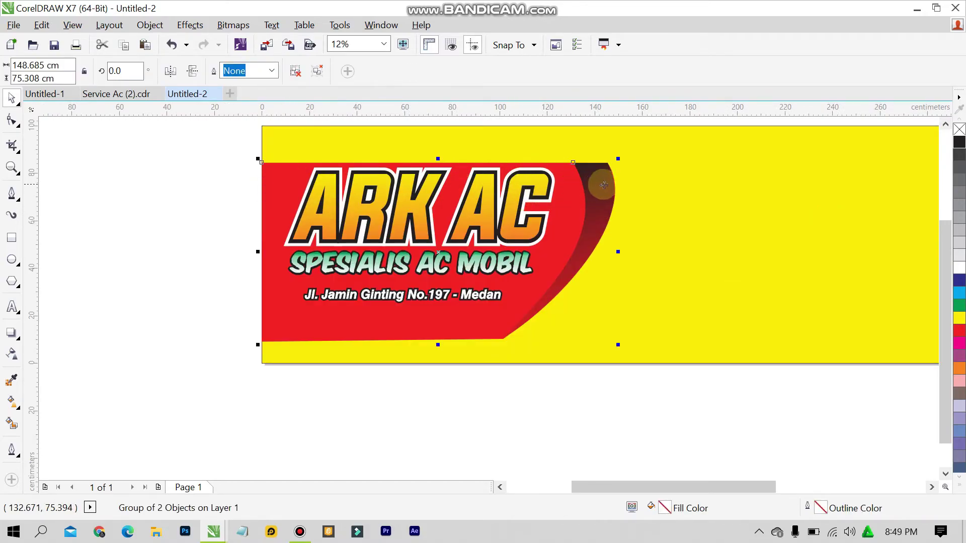
{"action": "left_click_drag", "start_coordinate": [625, 157], "coordinate": [642, 150]}
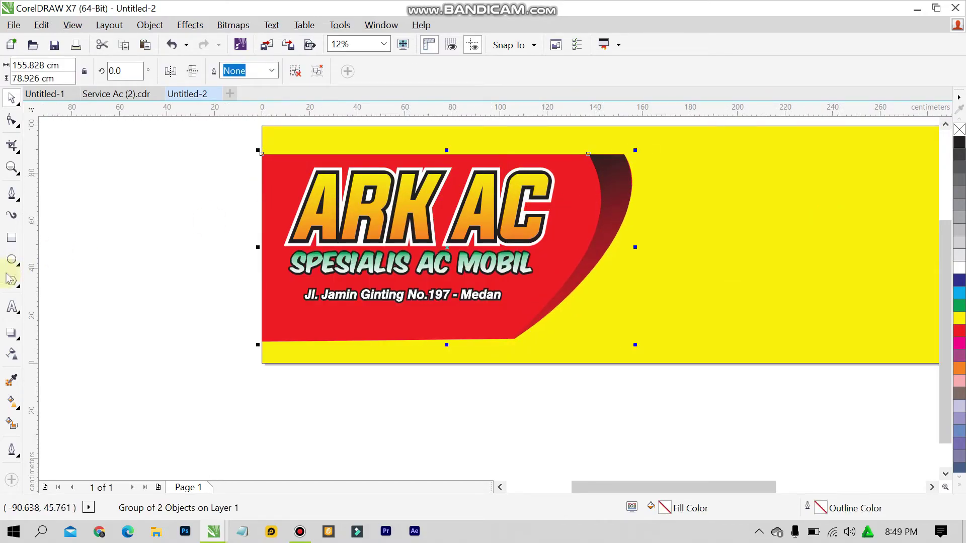
Step: Enlarge all layers of the ARK AC title together to about 121 by 31.2 cm and reposition them on the red panel
{"action": "left_click", "coordinate": [189, 151]}
{"action": "left_click_drag", "start_coordinate": [190, 147], "coordinate": [564, 246]}
{"action": "left_click_drag", "start_coordinate": [552, 170], "coordinate": [586, 157]}
{"action": "mouse_move", "coordinate": [498, 200]}
{"action": "left_mouse_down"}
{"action": "mouse_move", "coordinate": [488, 198]}
{"action": "mouse_move", "coordinate": [497, 197]}
{"action": "left_mouse_up"}
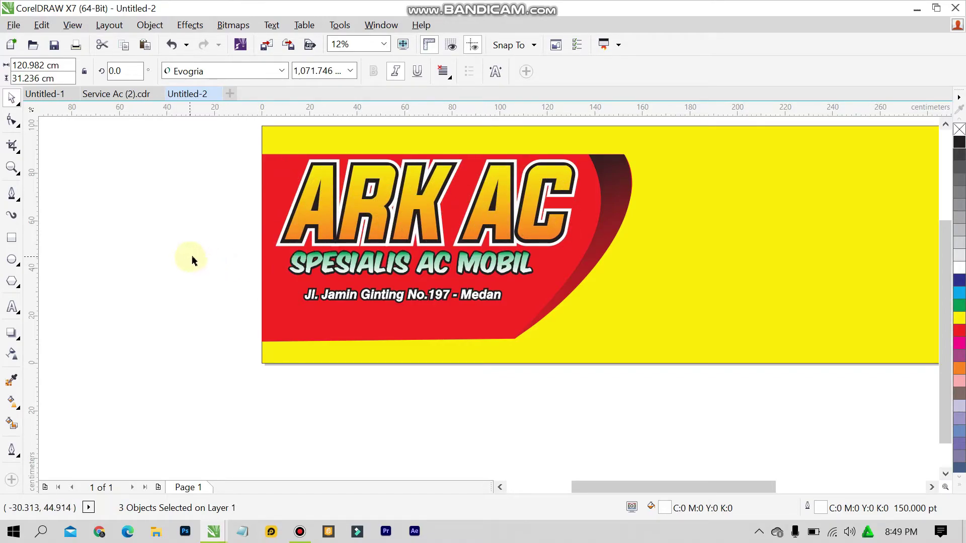
Step: Enlarge both layers of the SPESIALIS AC MOBIL tagline to about 110.1 by 9.9 cm and place them beneath the title
{"action": "left_click_drag", "start_coordinate": [234, 248], "coordinate": [549, 281]}
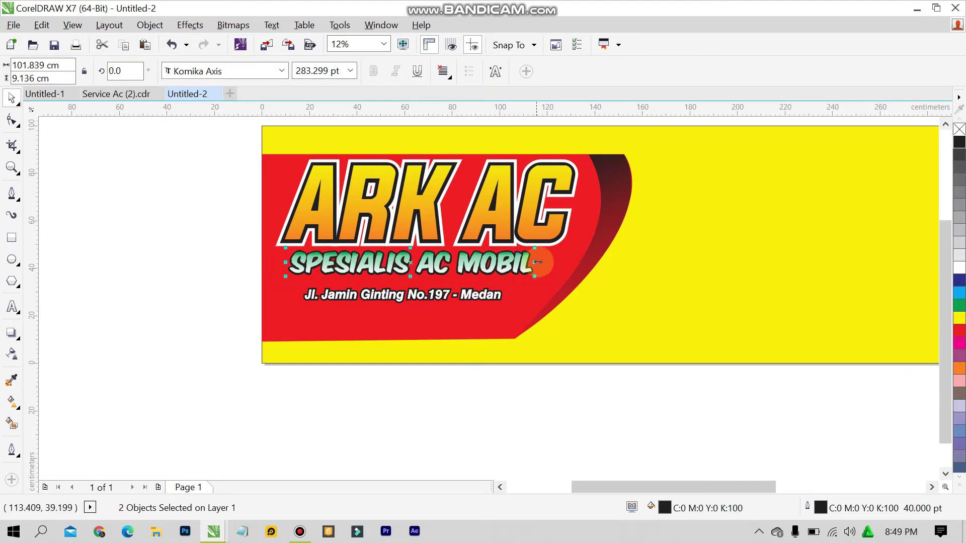
{"action": "left_click_drag", "start_coordinate": [538, 247], "coordinate": [494, 262]}
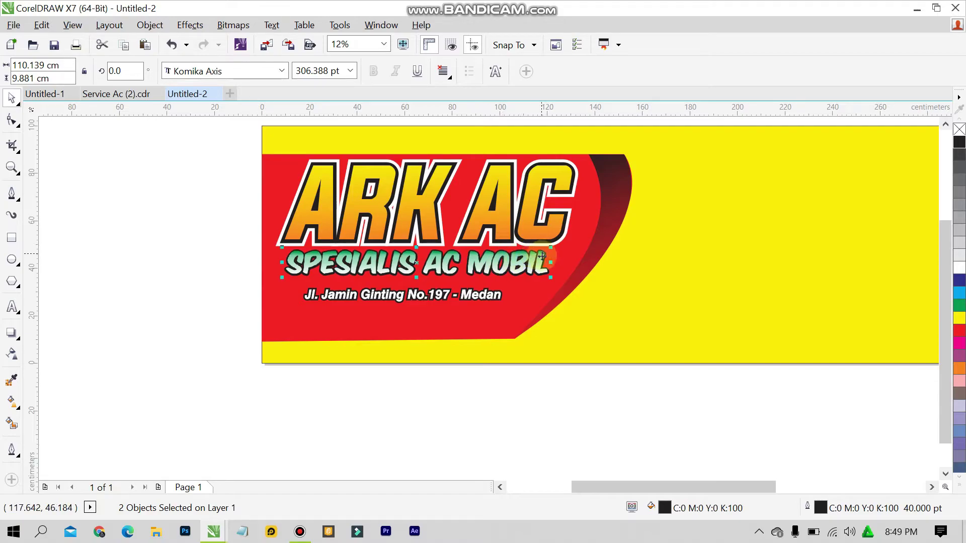
{"action": "left_click", "coordinate": [163, 288]}
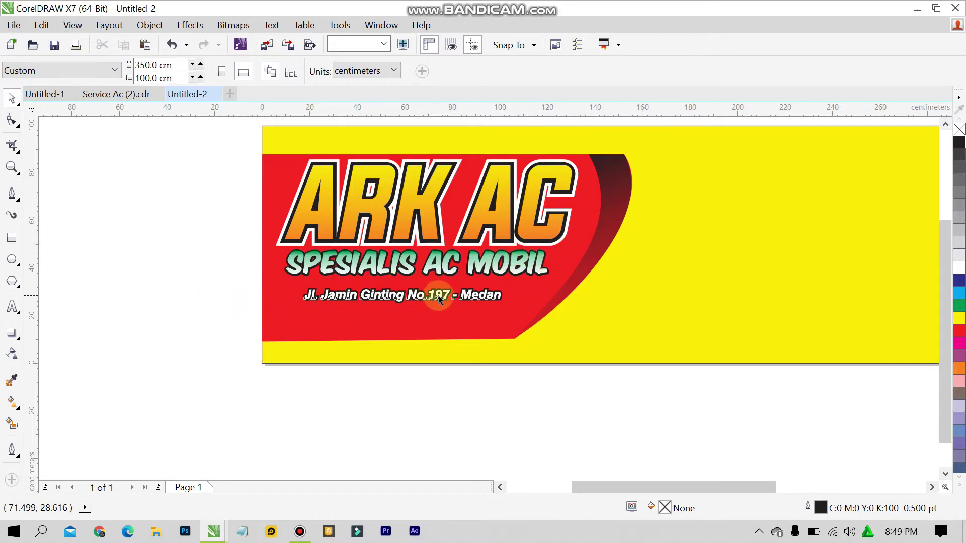
Step: Try to shift the address line slightly beneath the tagline
{"action": "left_click_drag", "start_coordinate": [438, 293], "coordinate": [422, 296]}
{"action": "left_click", "coordinate": [231, 289]}
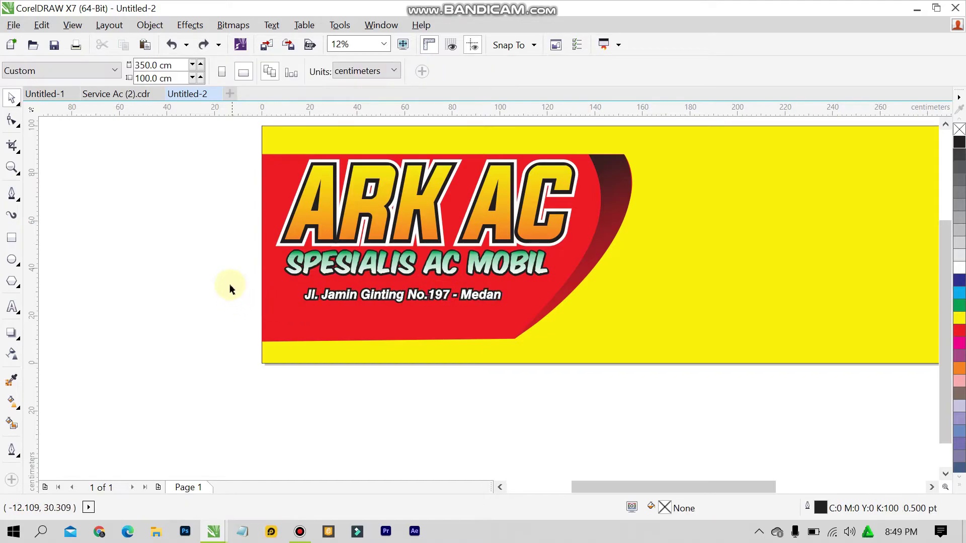
{"action": "left_click_drag", "start_coordinate": [524, 321], "coordinate": [523, 321]}
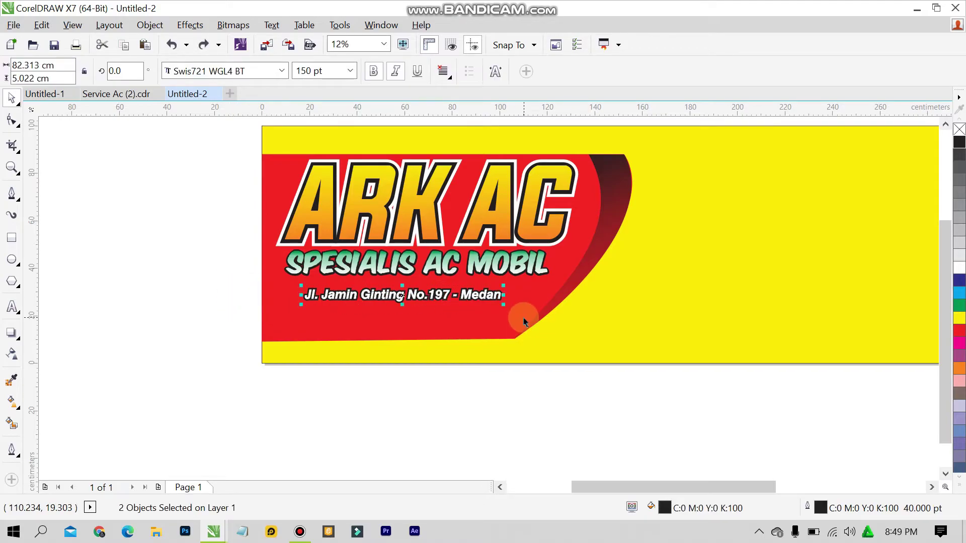
{"action": "scroll", "coordinate": [302, 427], "scroll_direction": "down", "scroll_amount": 1}
{"action": "left_click", "coordinate": [171, 467]}
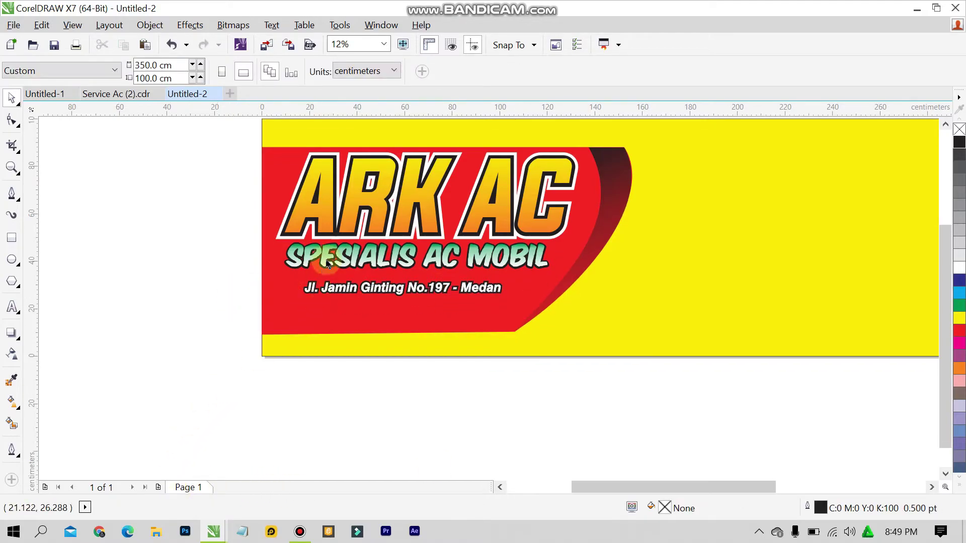
Step: Move the outlined address line slightly to the right beneath the SPESIALIS AC MOBIL tagline
{"action": "scroll", "coordinate": [327, 262], "scroll_direction": "up", "scroll_amount": 2}
{"action": "scroll", "coordinate": [324, 281], "scroll_direction": "down", "scroll_amount": 2}
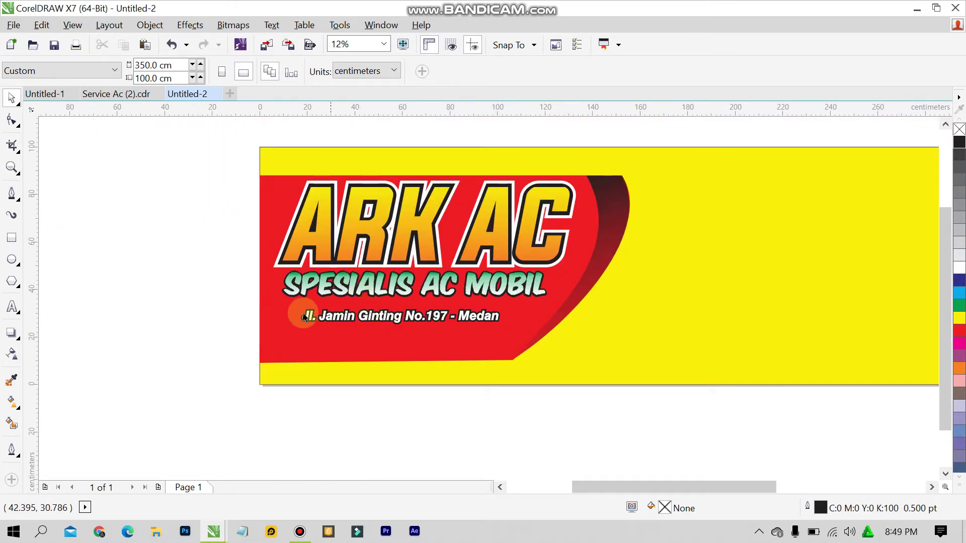
{"action": "left_click", "coordinate": [328, 316]}
{"action": "left_click_drag", "start_coordinate": [336, 317], "coordinate": [335, 317]}
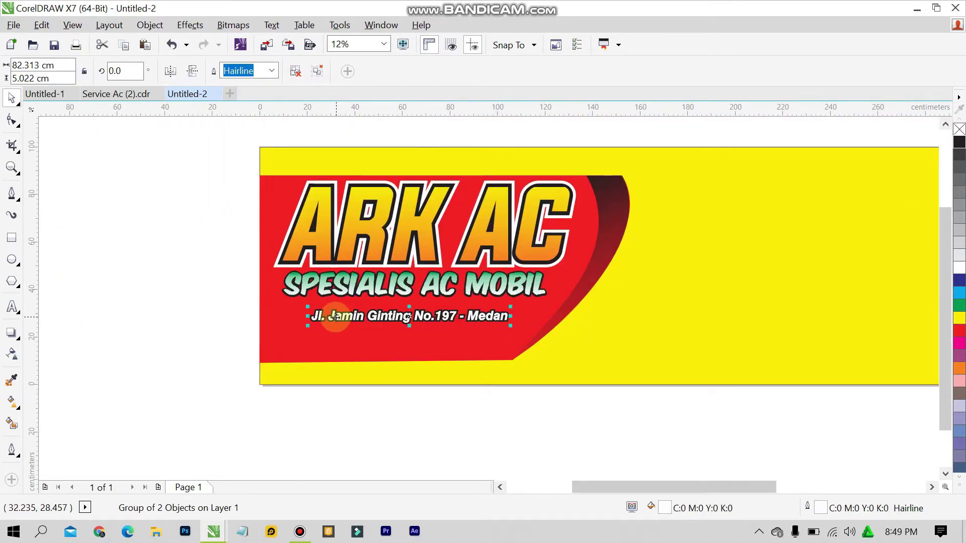
{"action": "left_click", "coordinate": [230, 319]}
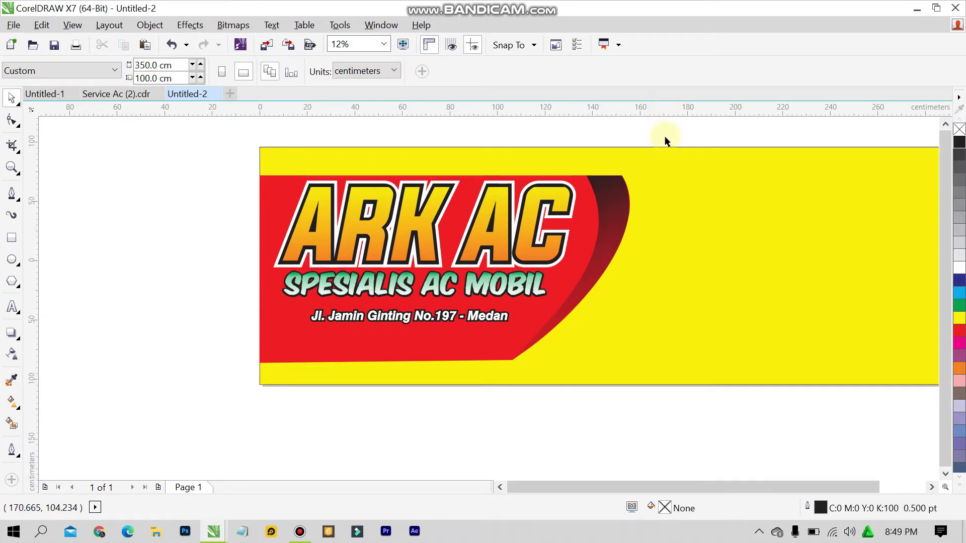
Step: Switch to the reference design Service Ac (2).cdr and examine the arrow bullet beside the SERVICE text up close
{"action": "scroll", "coordinate": [665, 141], "scroll_direction": "down", "scroll_amount": 1}
{"action": "scroll", "coordinate": [665, 141], "scroll_direction": "up", "scroll_amount": 1}
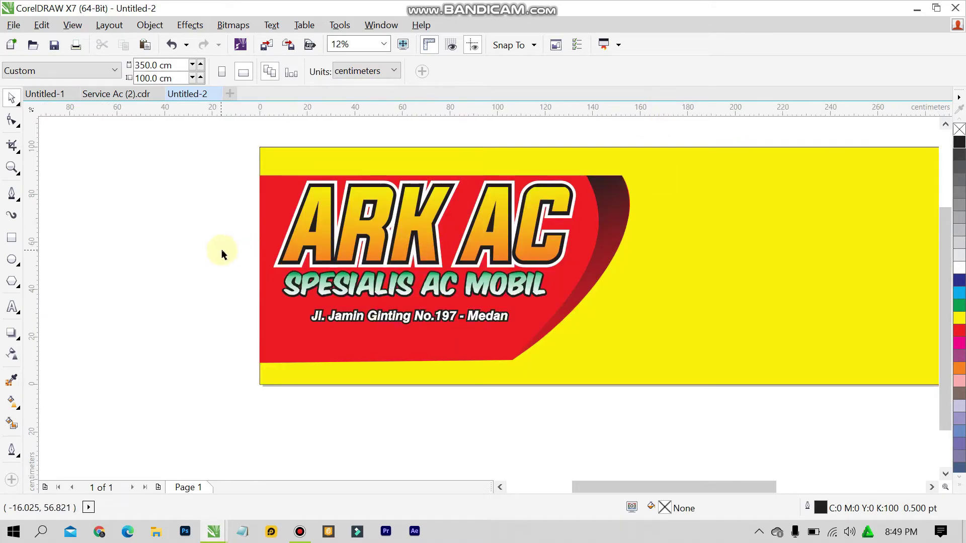
{"action": "scroll", "coordinate": [738, 209], "scroll_direction": "down", "scroll_amount": 1}
{"action": "scroll", "coordinate": [750, 204], "scroll_direction": "up", "scroll_amount": 1}
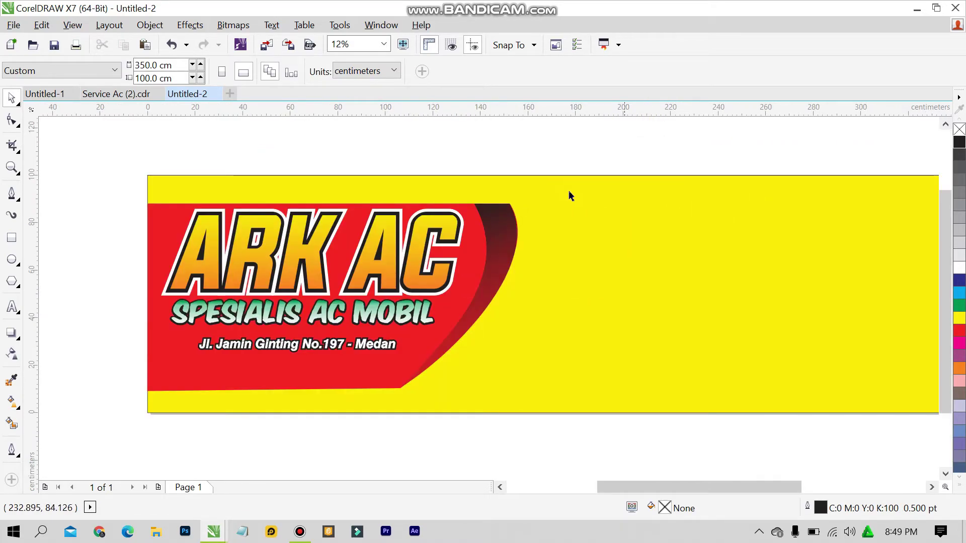
{"action": "left_click", "coordinate": [128, 92]}
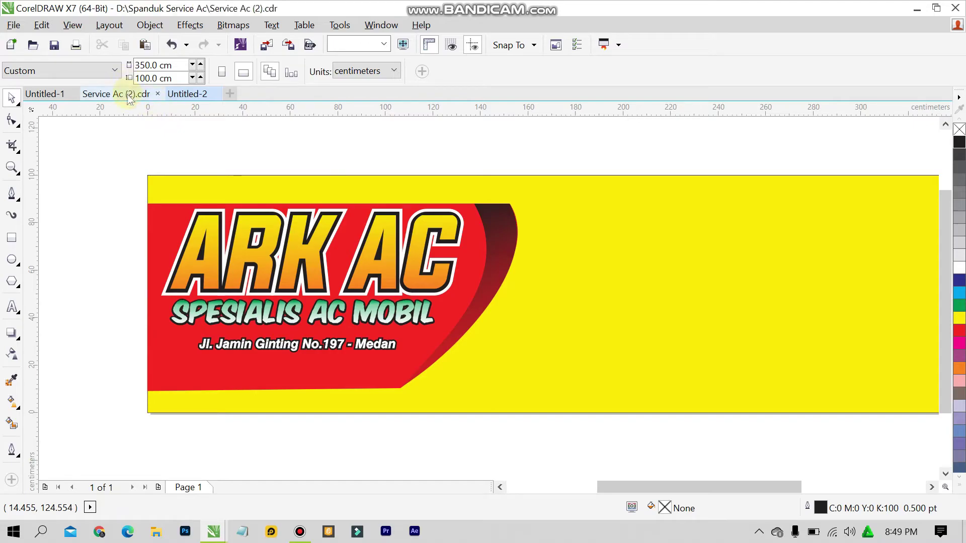
{"action": "scroll", "coordinate": [499, 247], "scroll_direction": "up", "scroll_amount": 1}
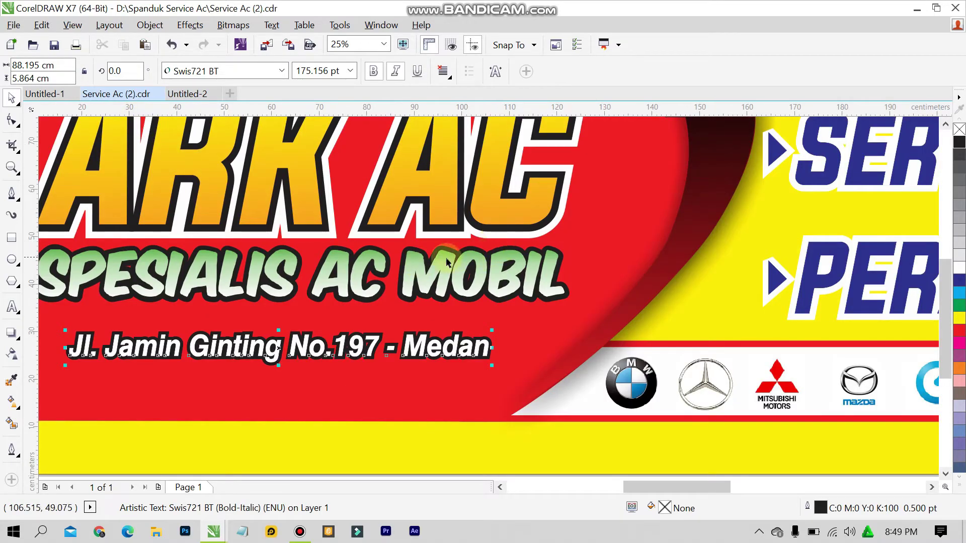
{"action": "scroll", "coordinate": [448, 259], "scroll_direction": "down", "scroll_amount": 2}
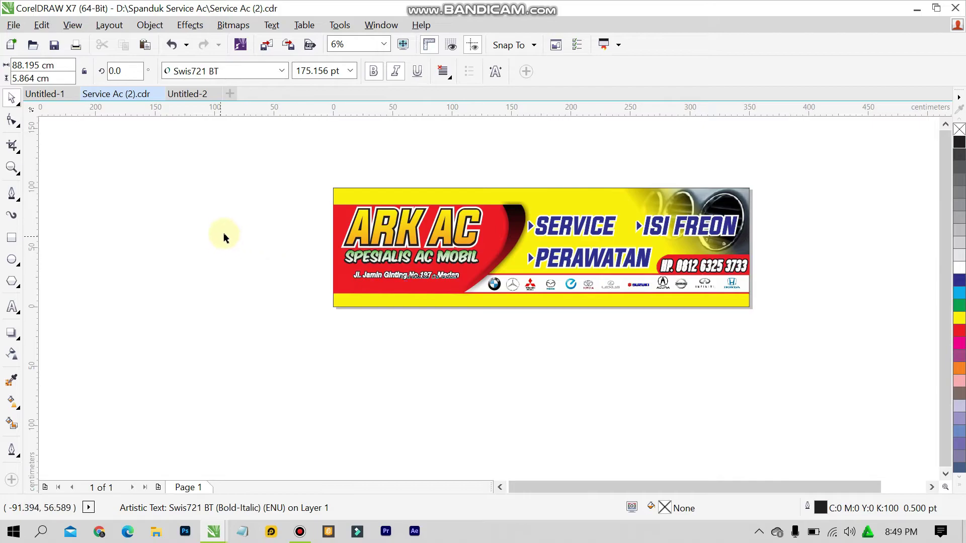
{"action": "left_click", "coordinate": [224, 235]}
{"action": "scroll", "coordinate": [606, 252], "scroll_direction": "up", "scroll_amount": 1}
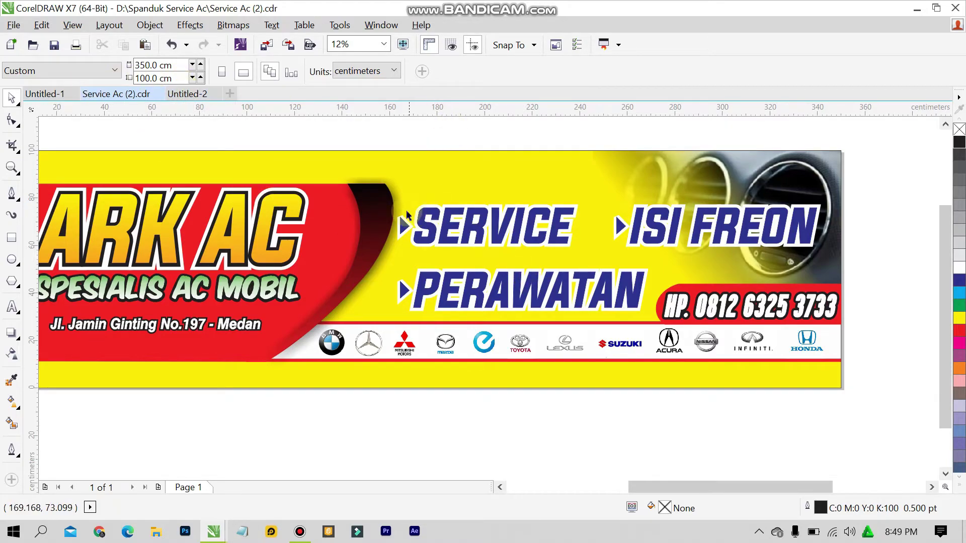
{"action": "scroll", "coordinate": [408, 215], "scroll_direction": "up", "scroll_amount": 5}
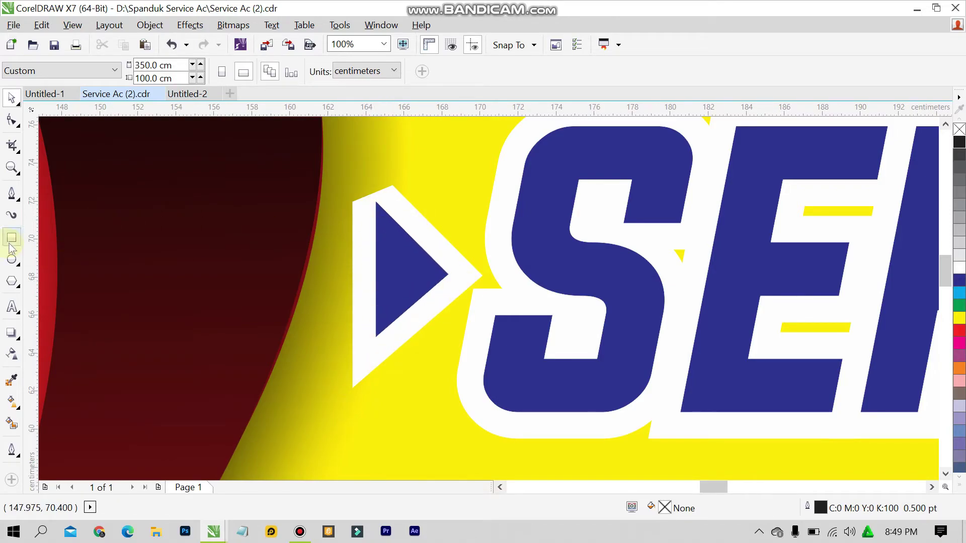
Step: Try a right-triangle basic shape of about 4.3 by 5.3 cm over the blue arrow bullet beside SERVICE
{"action": "left_click", "coordinate": [12, 260]}
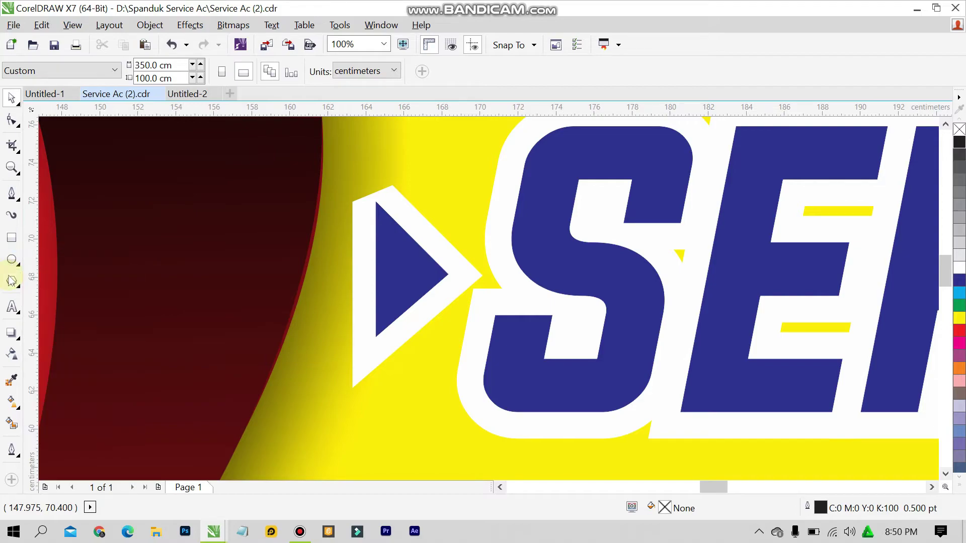
{"action": "left_click", "coordinate": [12, 280]}
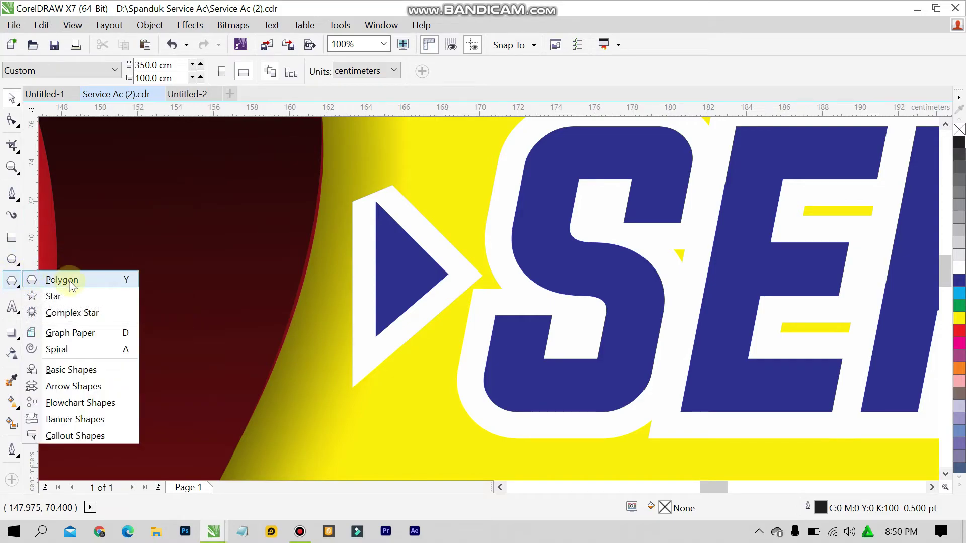
{"action": "left_click", "coordinate": [70, 371]}
{"action": "left_click", "coordinate": [220, 73]}
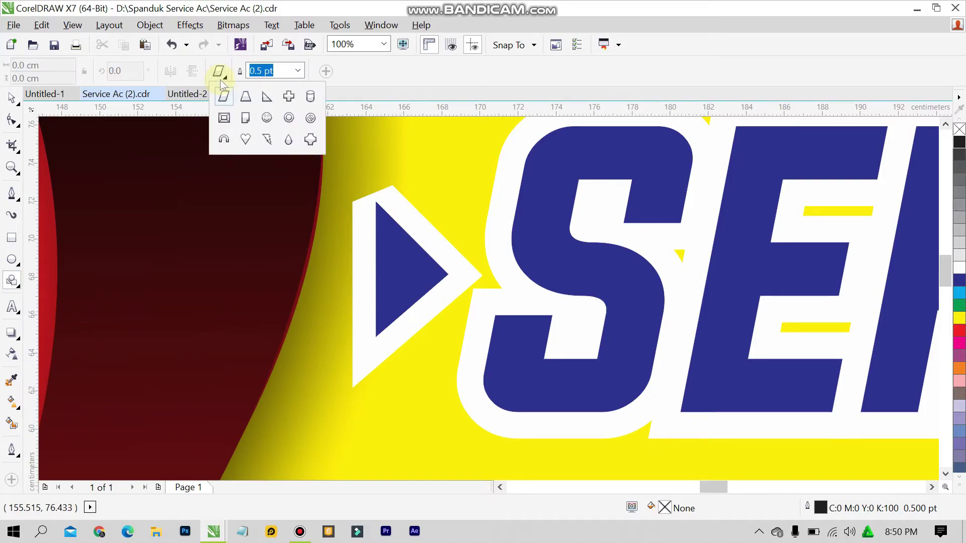
{"action": "left_click", "coordinate": [261, 104]}
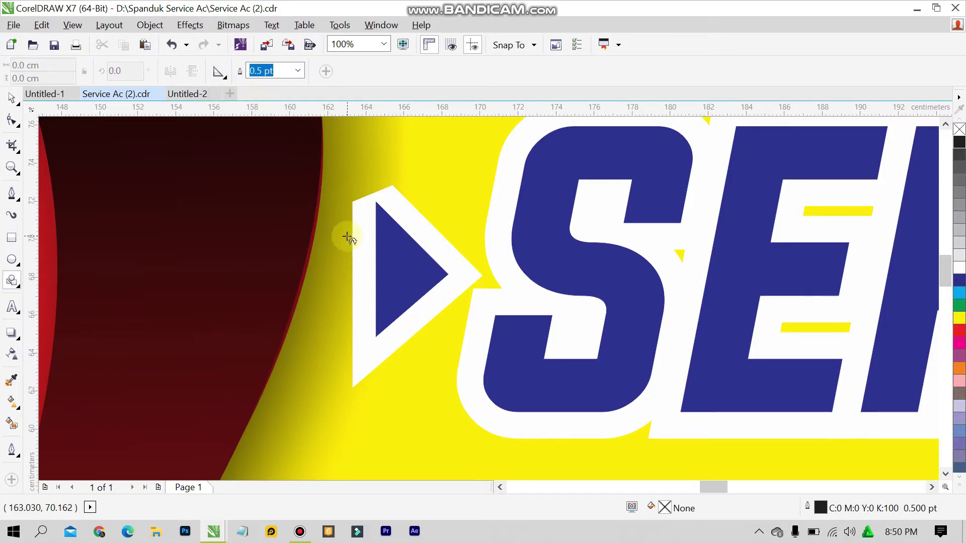
{"action": "left_click_drag", "start_coordinate": [336, 232], "coordinate": [421, 334]}
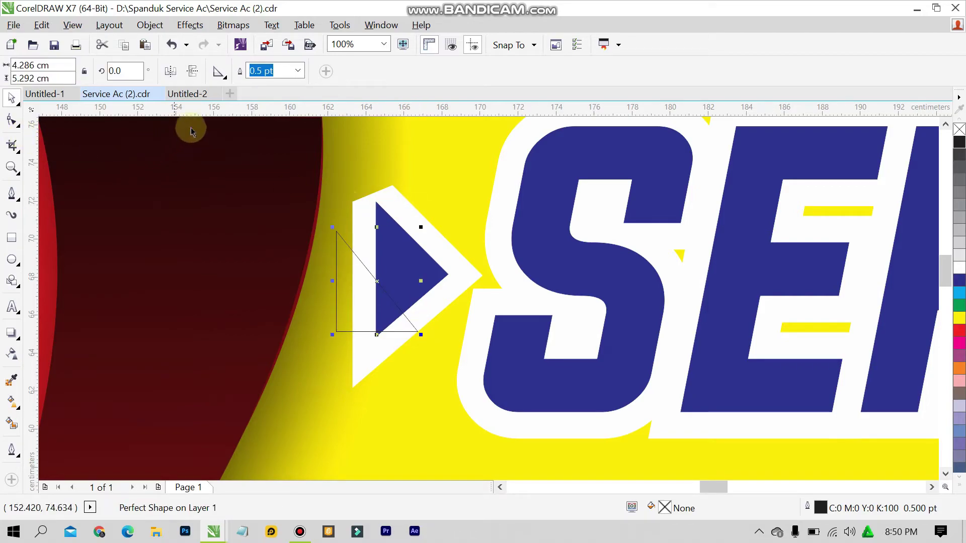
Step: Mirror the right triangle horizontally and vertically, and rotate it freehand to about 140 degrees over the arrow bullet
{"action": "left_click", "coordinate": [171, 72]}
{"action": "left_click", "coordinate": [172, 75]}
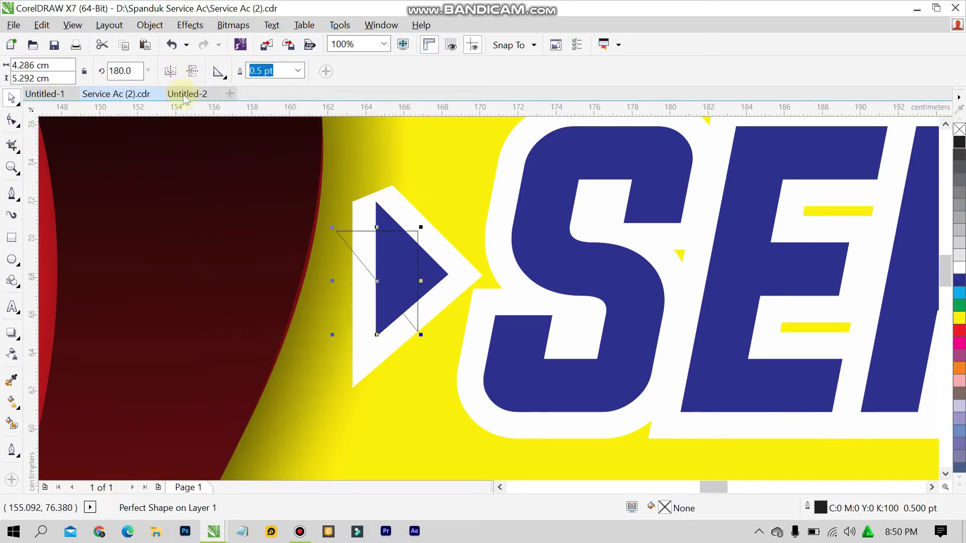
{"action": "left_click", "coordinate": [377, 222]}
{"action": "left_click", "coordinate": [376, 246]}
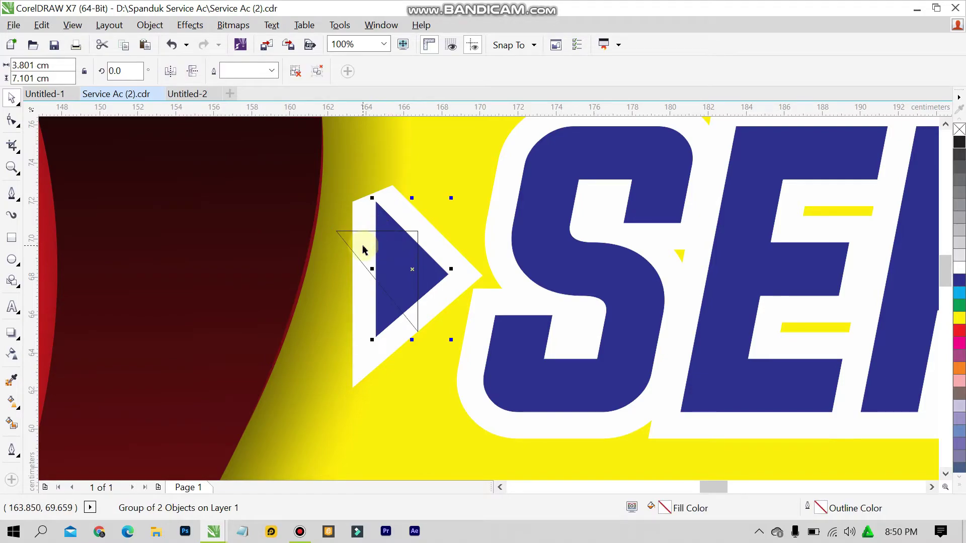
{"action": "left_click", "coordinate": [336, 232]}
{"action": "left_click", "coordinate": [385, 240]}
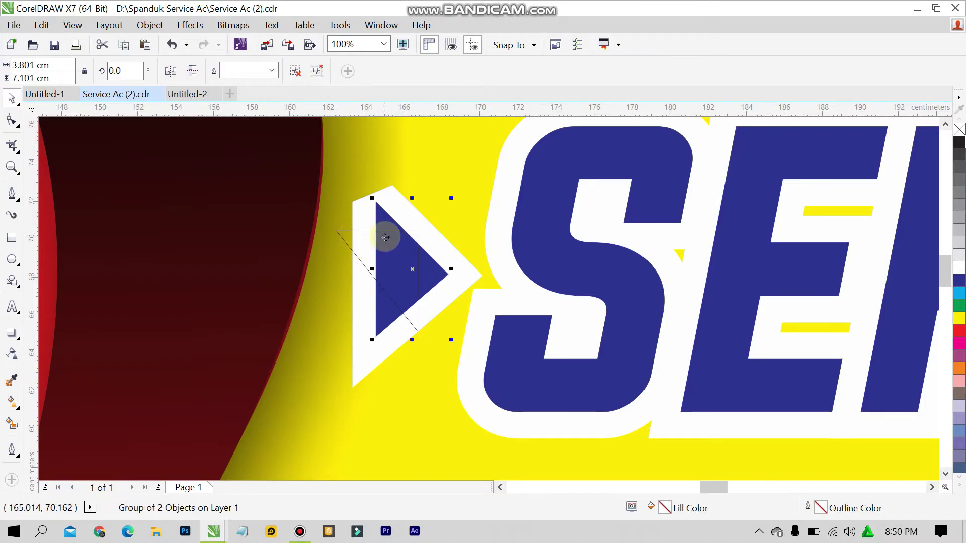
{"action": "left_click", "coordinate": [367, 237]}
{"action": "left_click", "coordinate": [343, 237]}
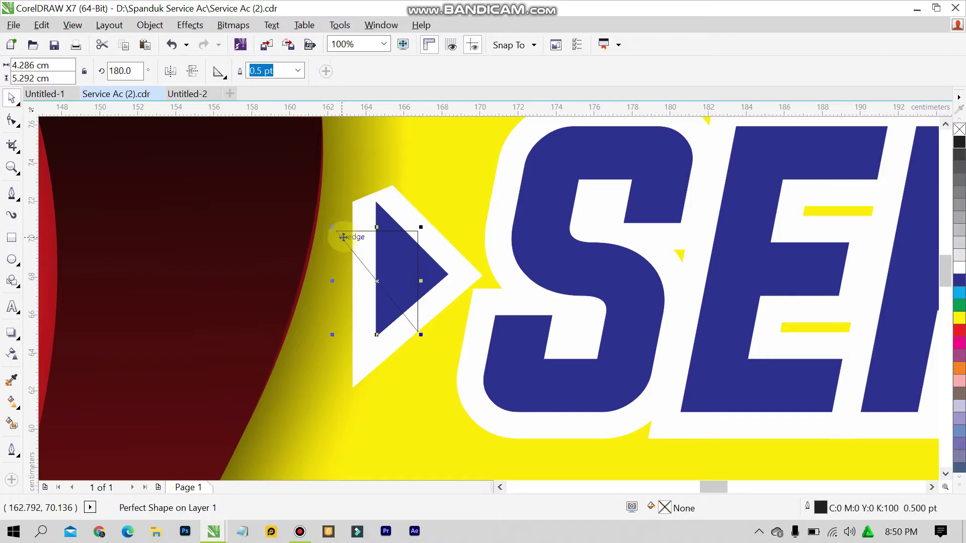
{"action": "left_click_drag", "start_coordinate": [416, 228], "coordinate": [453, 268]}
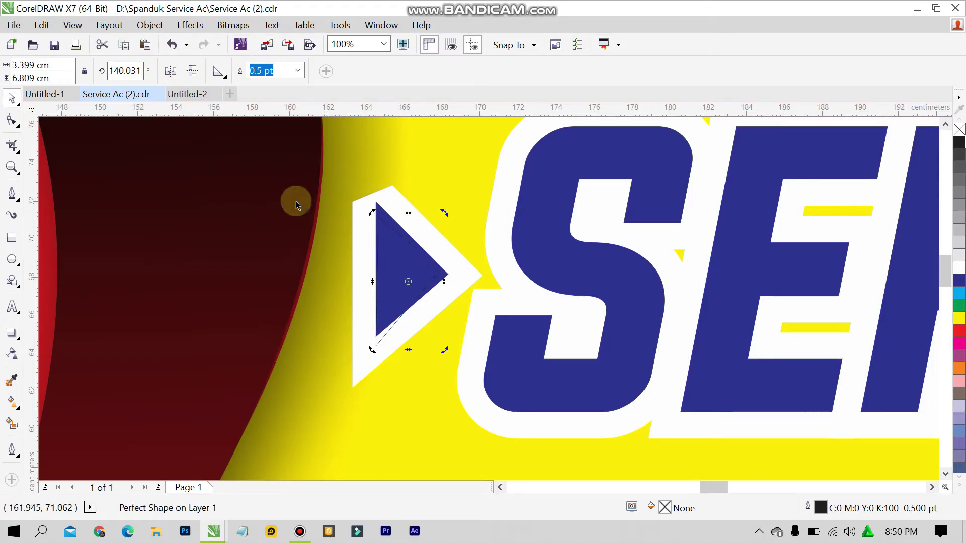
Step: Try rotation angles of 90, 180 and 140 degrees on the right triangle, and delete it
{"action": "double_click", "coordinate": [130, 71]}
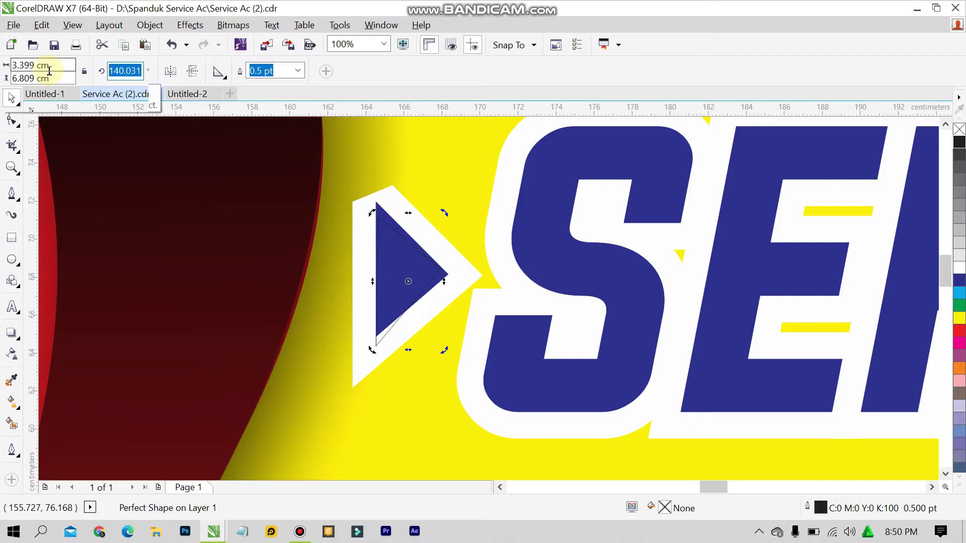
{"action": "type", "text": "90"}
{"action": "key", "text": "Return"}
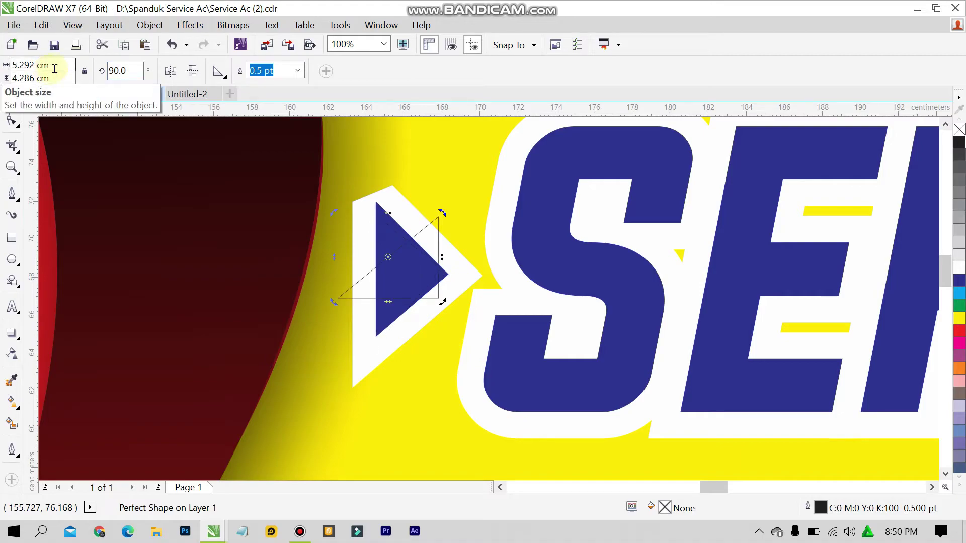
{"action": "double_click", "coordinate": [116, 73]}
{"action": "type", "text": "180"}
{"action": "key", "text": "Return"}
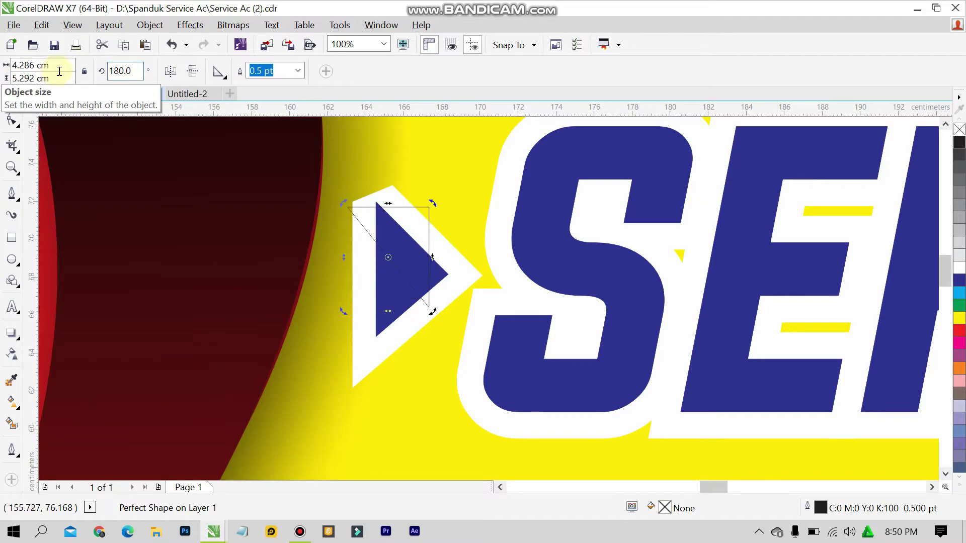
{"action": "double_click", "coordinate": [116, 71]}
{"action": "type", "text": "140"}
{"action": "key", "text": "Return"}
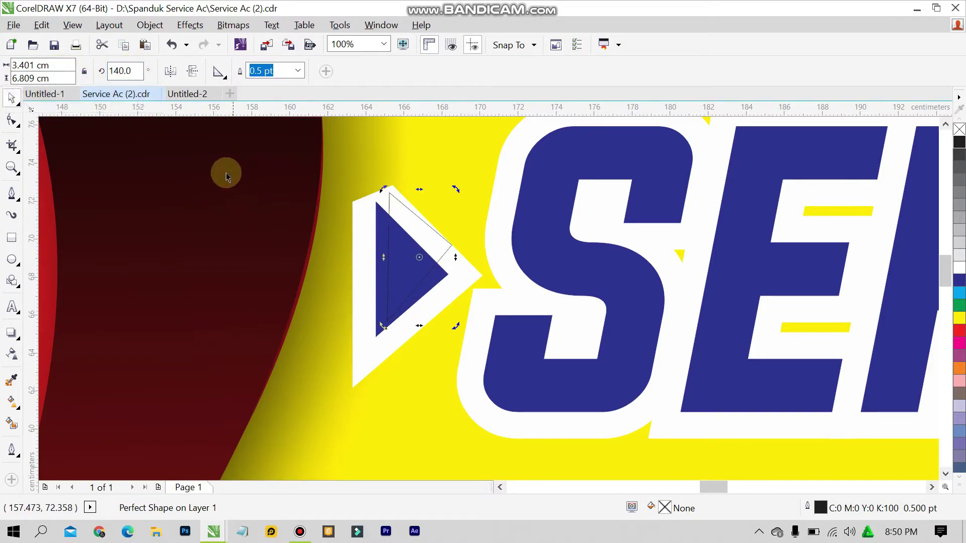
{"action": "left_click", "coordinate": [211, 147]}
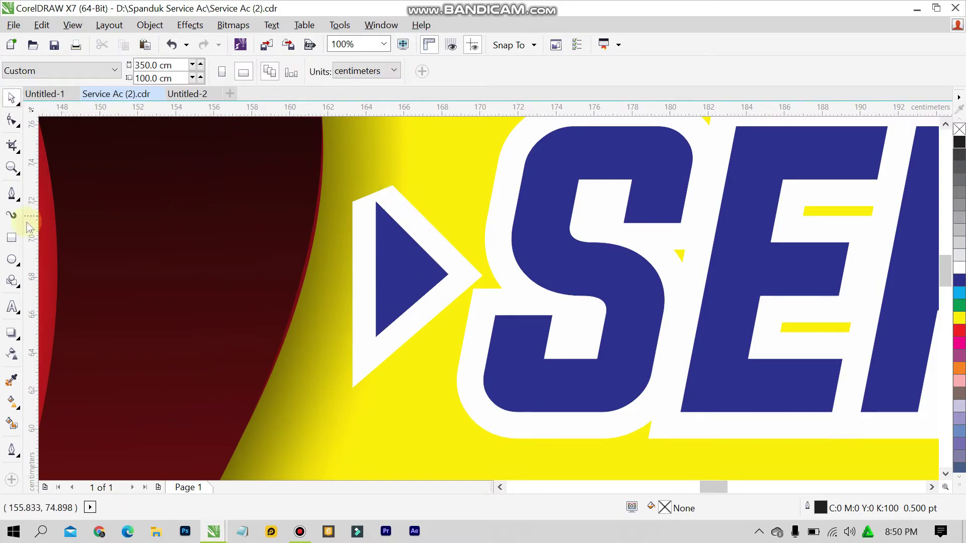
Step: Draw a three-sided polygon about 5.9 by 5 cm over the reference arrow bullet and try flipping it vertically
{"action": "left_click", "coordinate": [20, 284]}
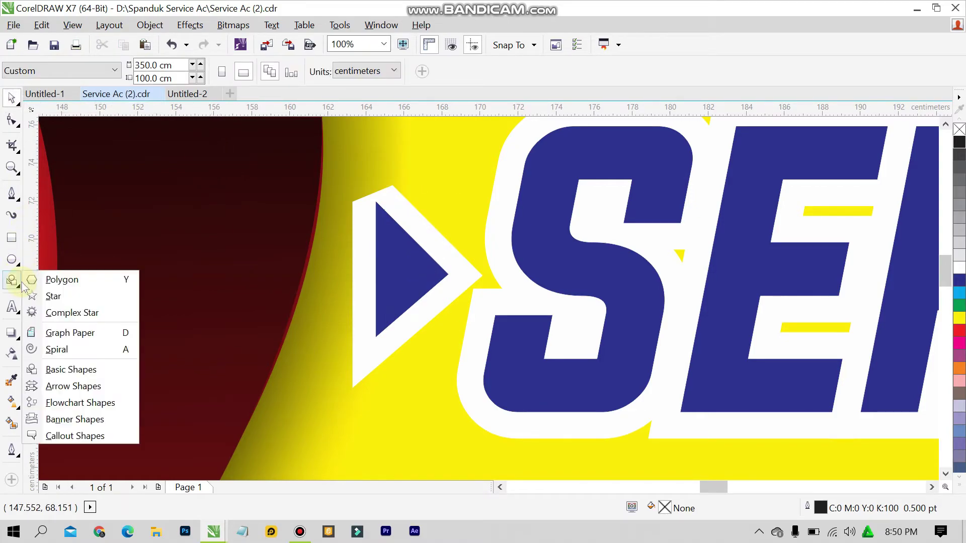
{"action": "left_click", "coordinate": [56, 280]}
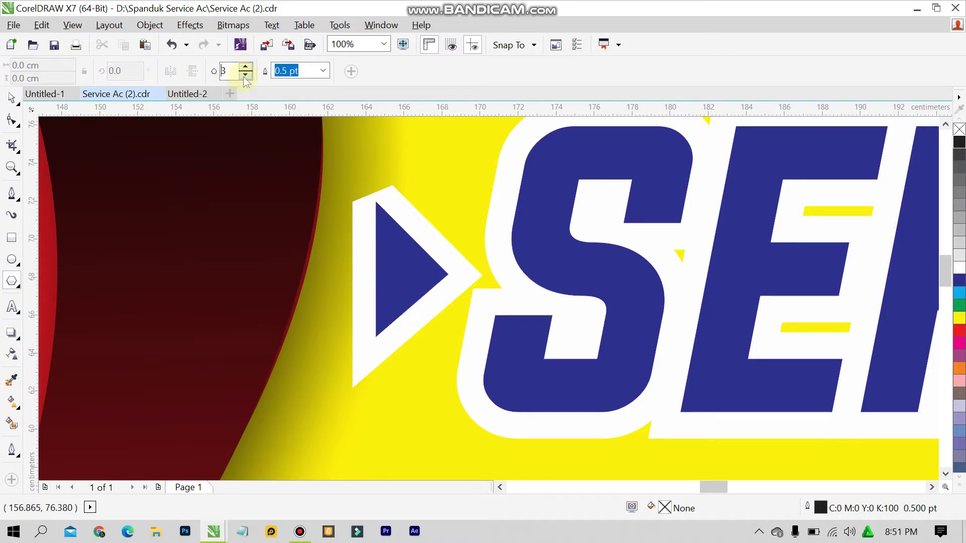
{"action": "left_click_drag", "start_coordinate": [376, 228], "coordinate": [504, 352]}
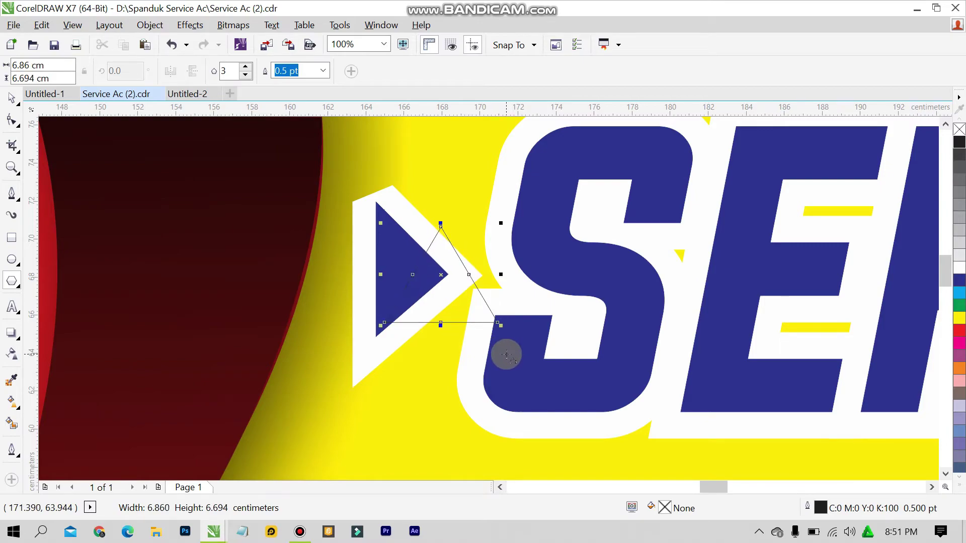
{"action": "left_click", "coordinate": [193, 72]}
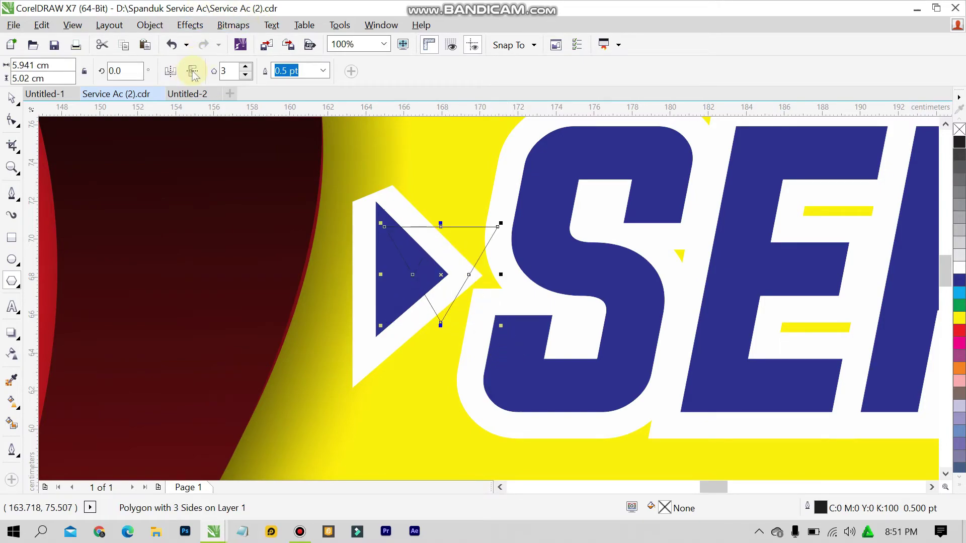
{"action": "left_click", "coordinate": [189, 74]}
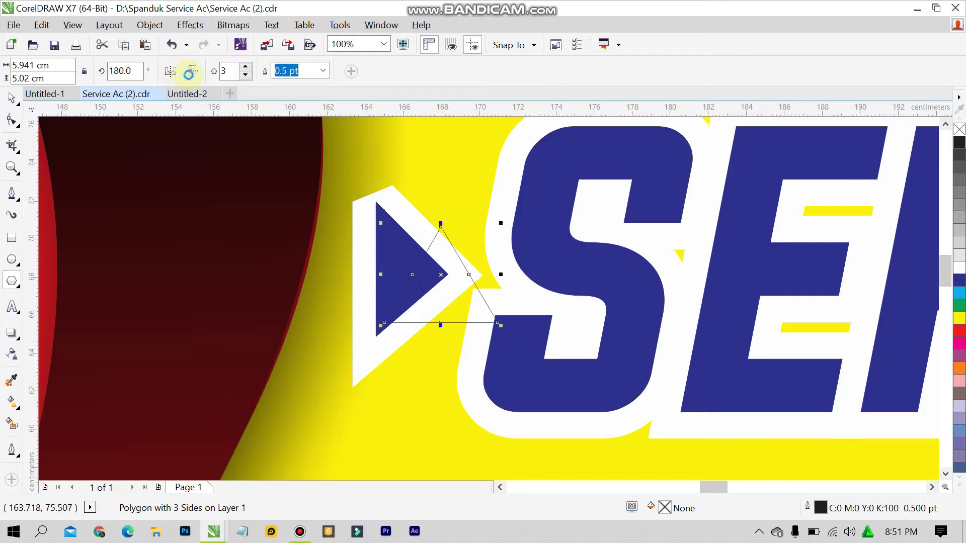
Step: Rotate the three-sided polygon freehand to about 267.4 degrees over the reference arrow bullet, and undo its last move
{"action": "left_click", "coordinate": [9, 98]}
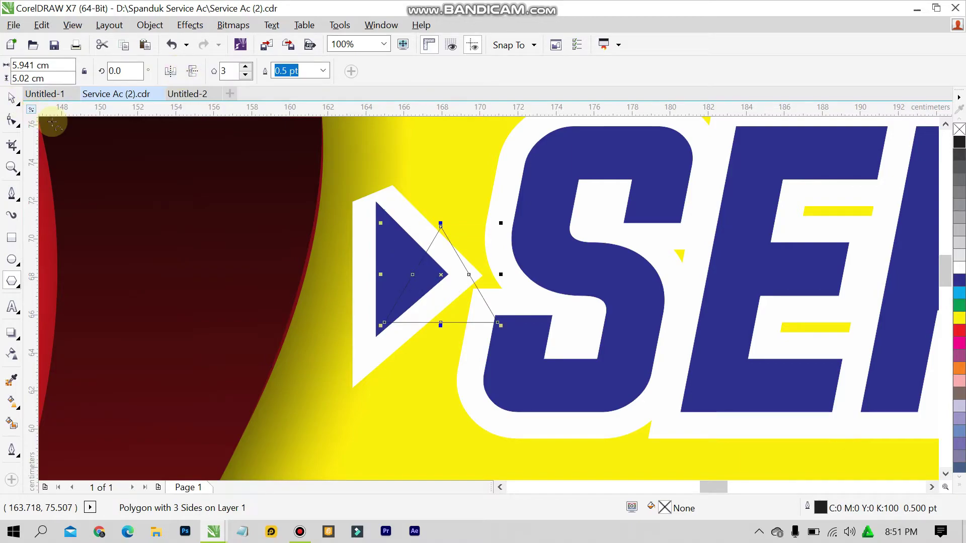
{"action": "left_click", "coordinate": [470, 312]}
{"action": "left_click", "coordinate": [463, 316]}
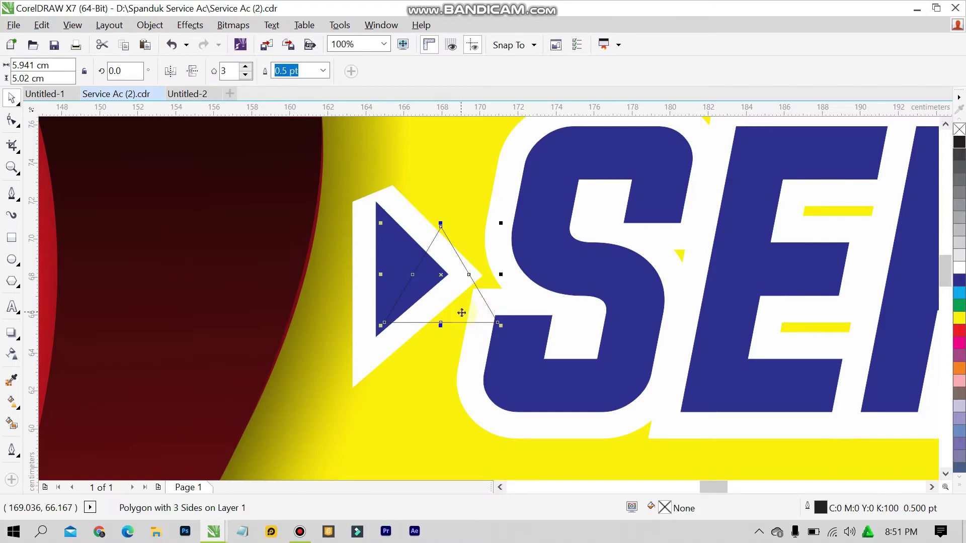
{"action": "left_click", "coordinate": [459, 313]}
{"action": "left_click_drag", "start_coordinate": [378, 325], "coordinate": [366, 177]}
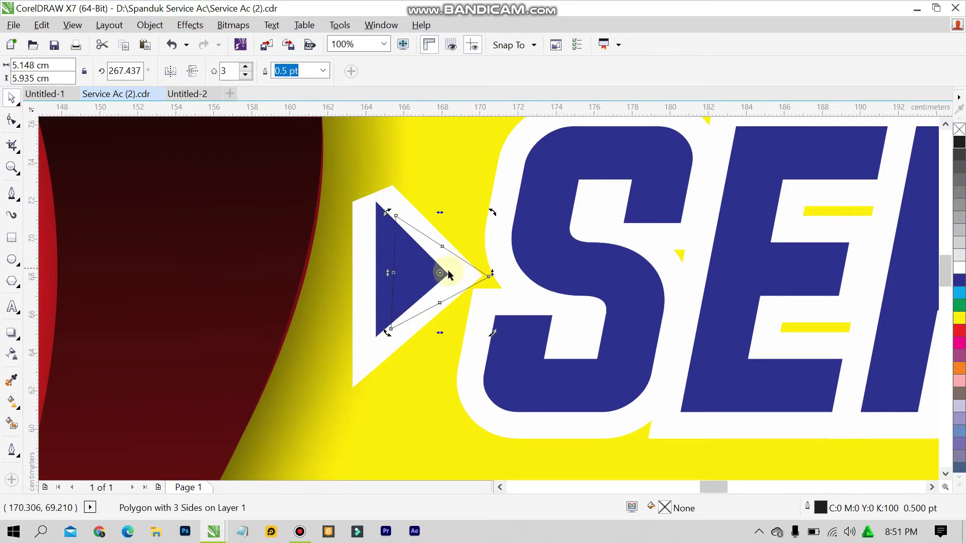
{"action": "left_click_drag", "start_coordinate": [447, 274], "coordinate": [434, 266]}
{"action": "key", "text": "ctrl+z"}
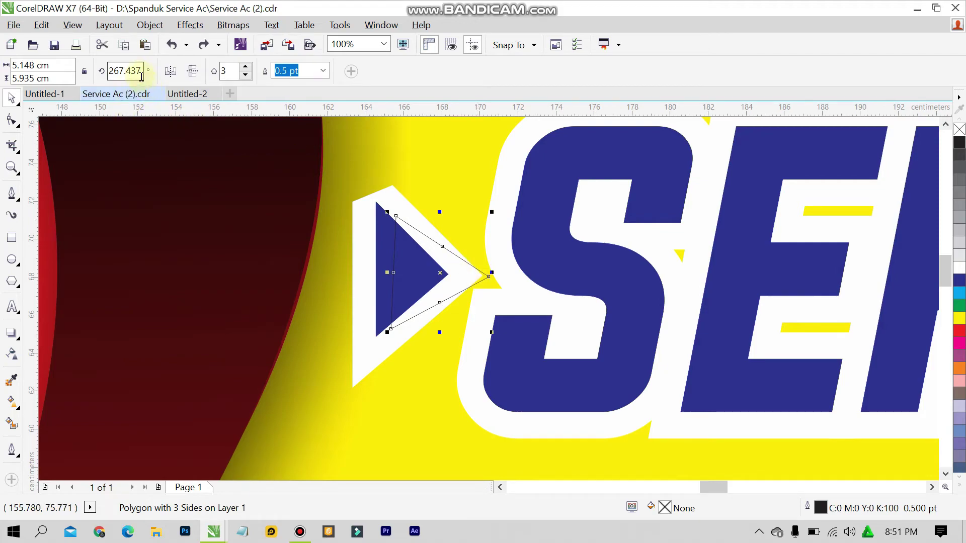
Step: Set the three-sided polygon's rotation angle to 270 degrees
{"action": "double_click", "coordinate": [118, 74]}
{"action": "type", "text": "270"}
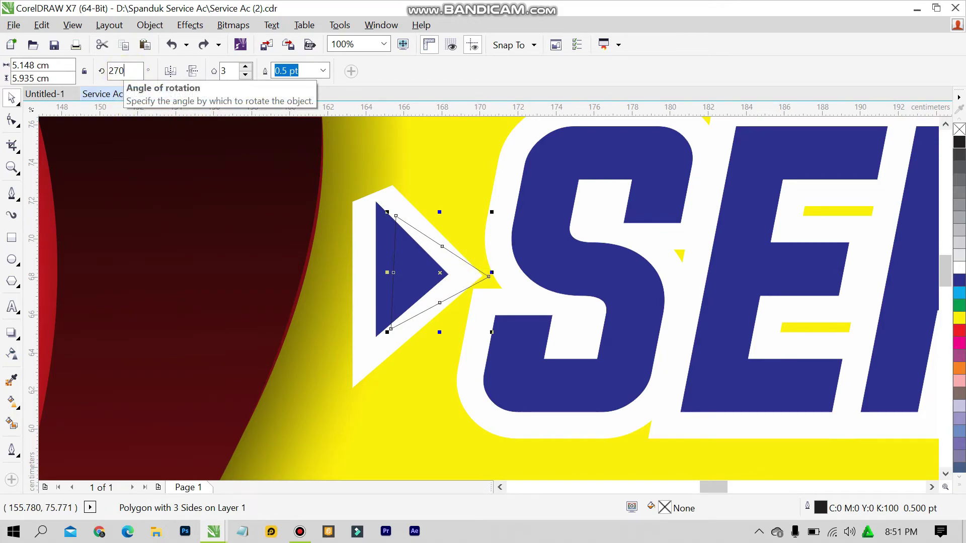
{"action": "key", "text": "Return"}
{"action": "left_click", "coordinate": [137, 450]}
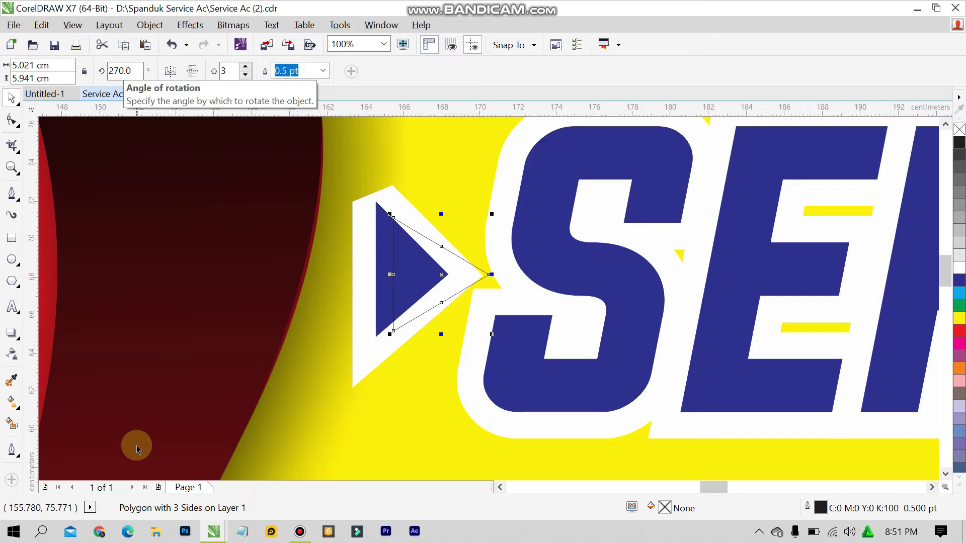
Step: Move the polygon onto the blue arrow bullet beside SERVICE and stretch it to about 3.8 by 7.1 cm
{"action": "scroll", "coordinate": [424, 349], "scroll_direction": "down", "scroll_amount": 4}
{"action": "left_click", "coordinate": [462, 338]}
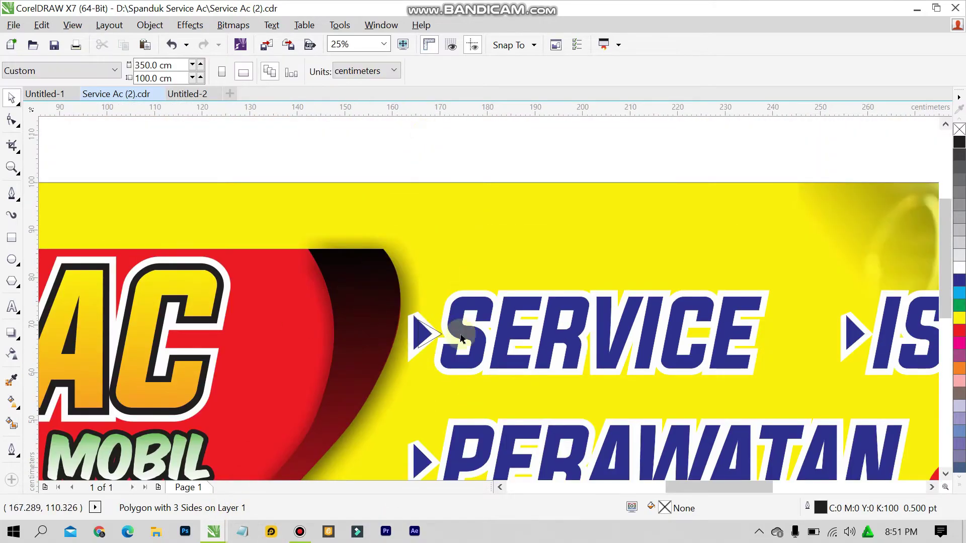
{"action": "scroll", "coordinate": [462, 338], "scroll_direction": "up", "scroll_amount": 1}
{"action": "left_click_drag", "start_coordinate": [421, 327], "coordinate": [395, 324]}
{"action": "scroll", "coordinate": [407, 323], "scroll_direction": "up", "scroll_amount": 2}
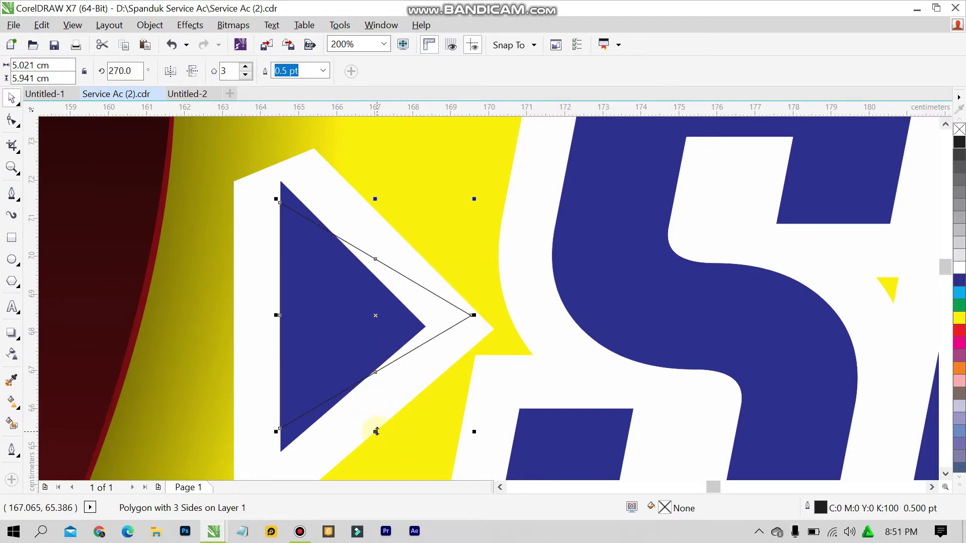
{"action": "left_click_drag", "start_coordinate": [376, 431], "coordinate": [381, 459]}
{"action": "left_click", "coordinate": [472, 354]}
{"action": "left_click_drag", "start_coordinate": [472, 327], "coordinate": [429, 327]}
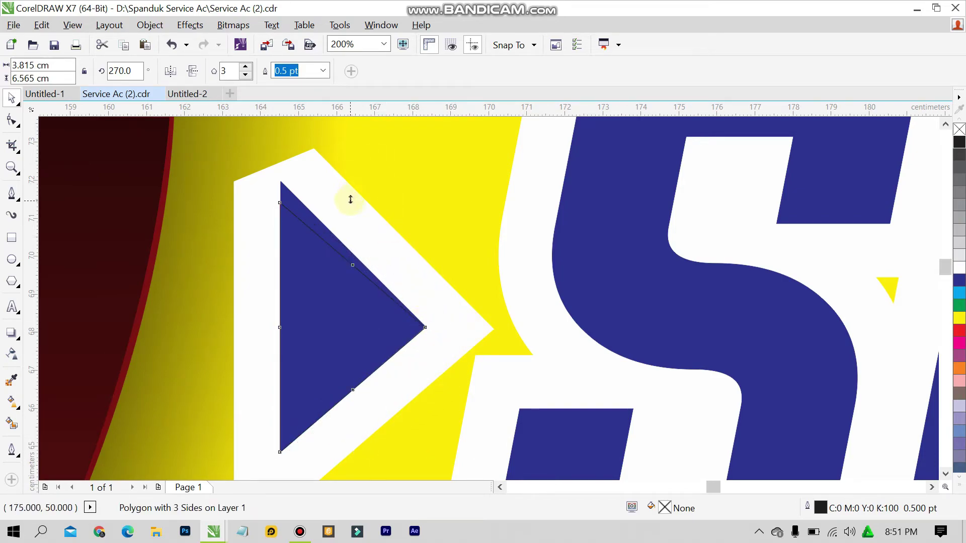
{"action": "left_click_drag", "start_coordinate": [350, 199], "coordinate": [358, 181]}
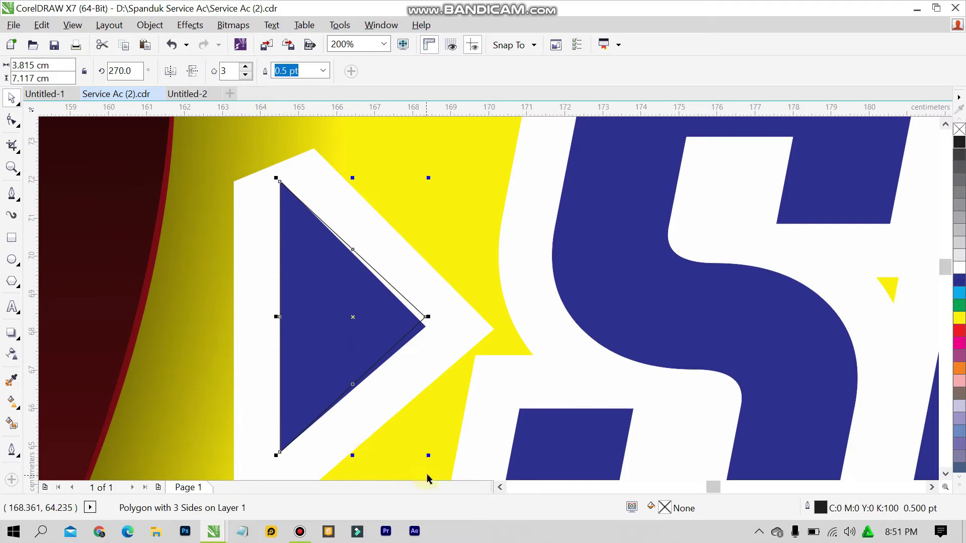
Step: Try moving the polygon's corner nodes onto the tips of the blue arrow bullet, and delete the polygon
{"action": "left_click", "coordinate": [425, 319]}
{"action": "left_click", "coordinate": [19, 122]}
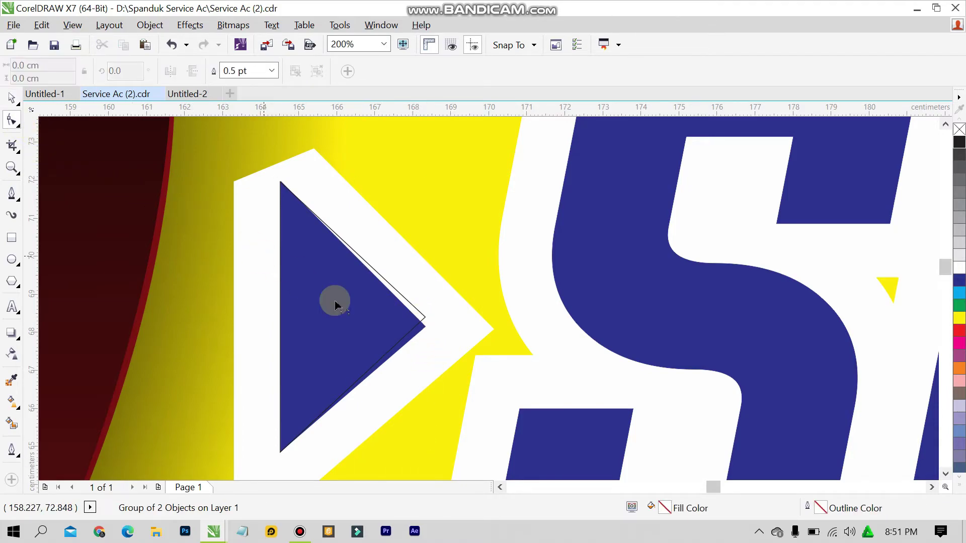
{"action": "left_click", "coordinate": [425, 319]}
{"action": "left_click_drag", "start_coordinate": [424, 319], "coordinate": [427, 326]}
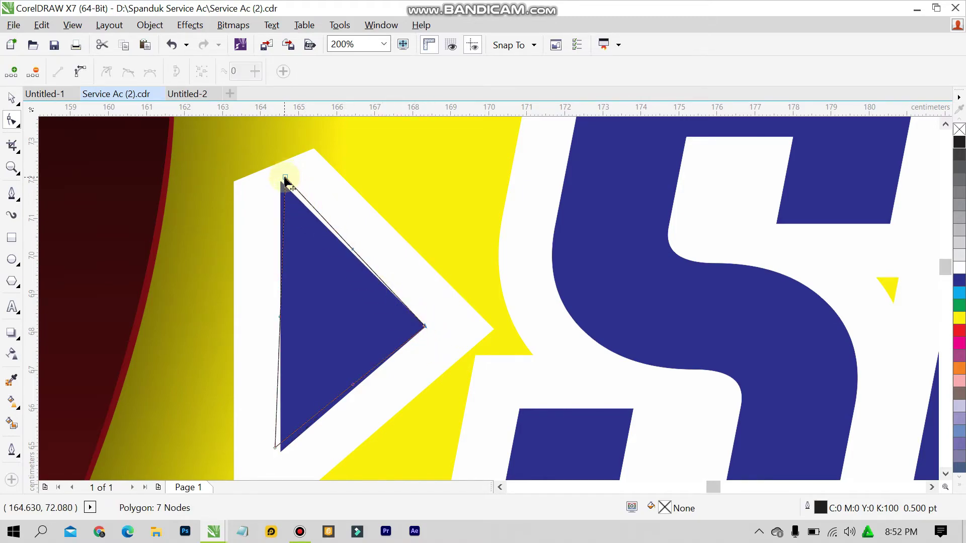
{"action": "left_click_drag", "start_coordinate": [285, 179], "coordinate": [281, 181]}
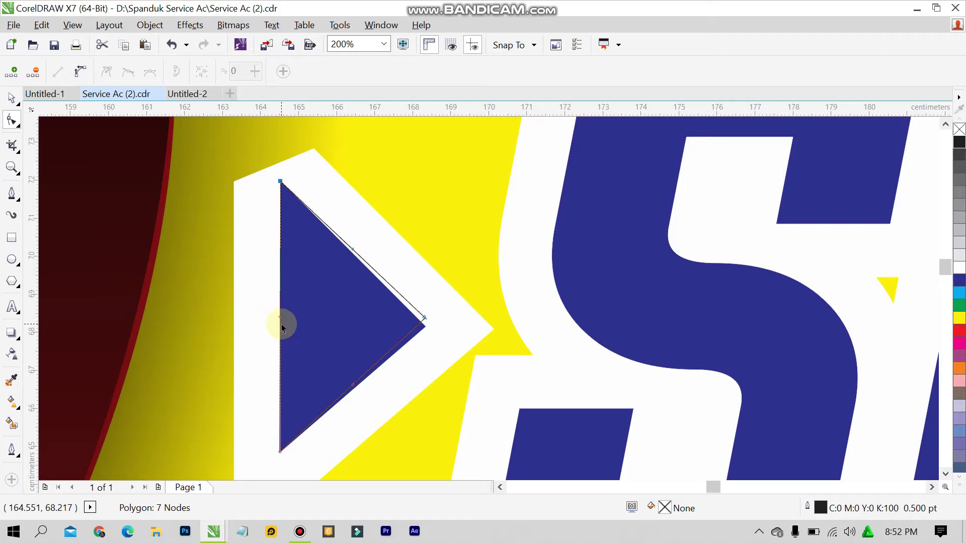
{"action": "key", "text": "space"}
{"action": "key", "text": "Escape"}
Step: Trace the blue arrow bullet beside SERVICE with the Pen tool as a closed triangle about 3.8 by 7.1 cm
{"action": "scroll", "coordinate": [280, 324], "scroll_direction": "up", "scroll_amount": 2}
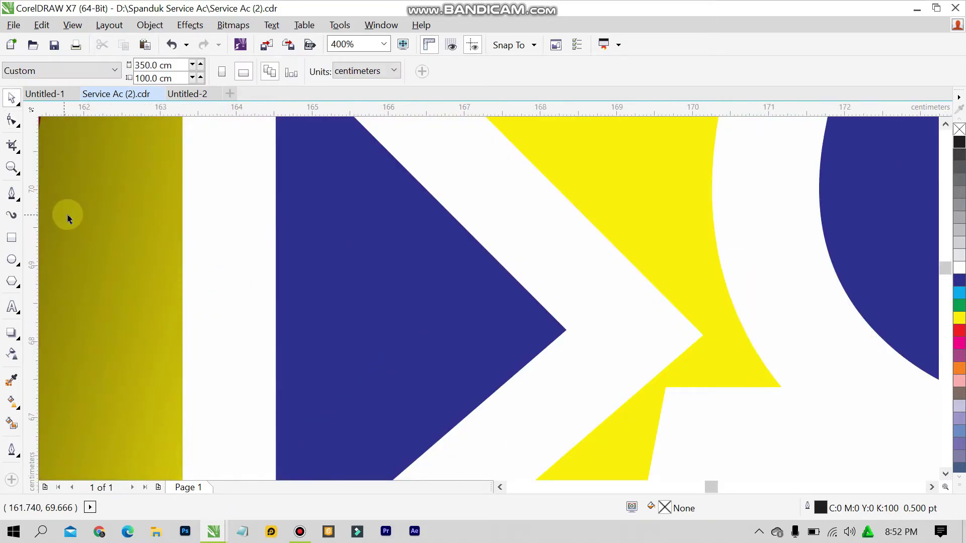
{"action": "scroll", "coordinate": [150, 229], "scroll_direction": "down", "scroll_amount": 3}
{"action": "scroll", "coordinate": [118, 204], "scroll_direction": "up", "scroll_amount": 1}
{"action": "scroll", "coordinate": [134, 177], "scroll_direction": "down", "scroll_amount": 1}
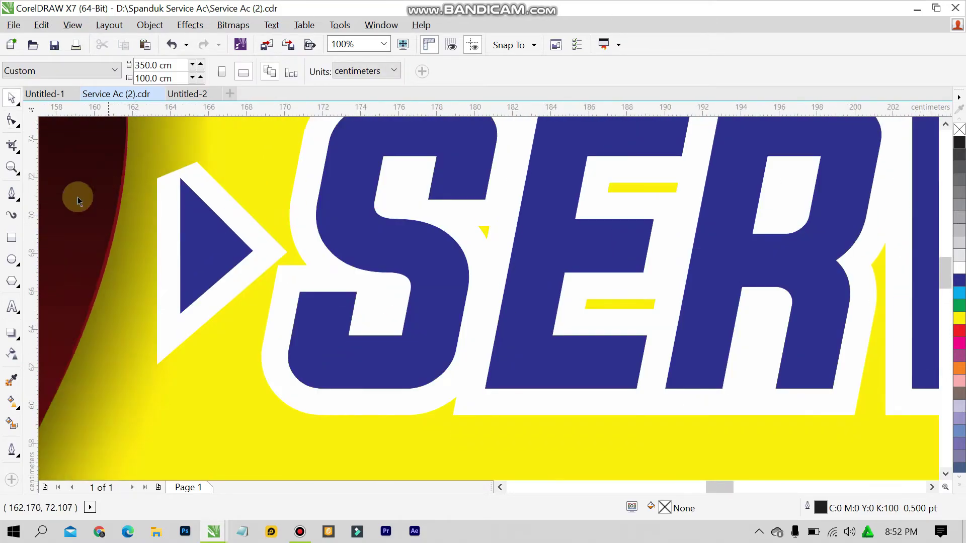
{"action": "left_click", "coordinate": [11, 193]}
{"action": "scroll", "coordinate": [107, 178], "scroll_direction": "up", "scroll_amount": 1}
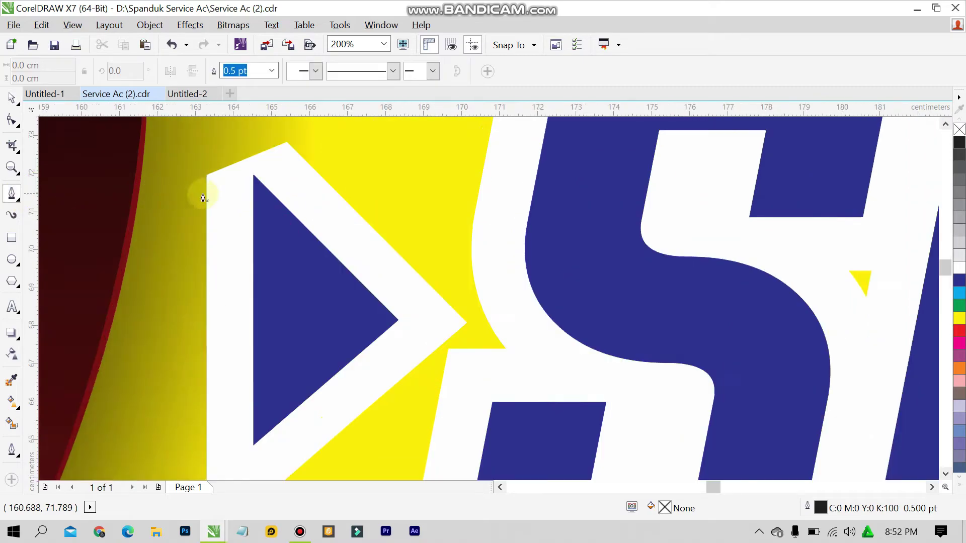
{"action": "left_click", "coordinate": [254, 177]}
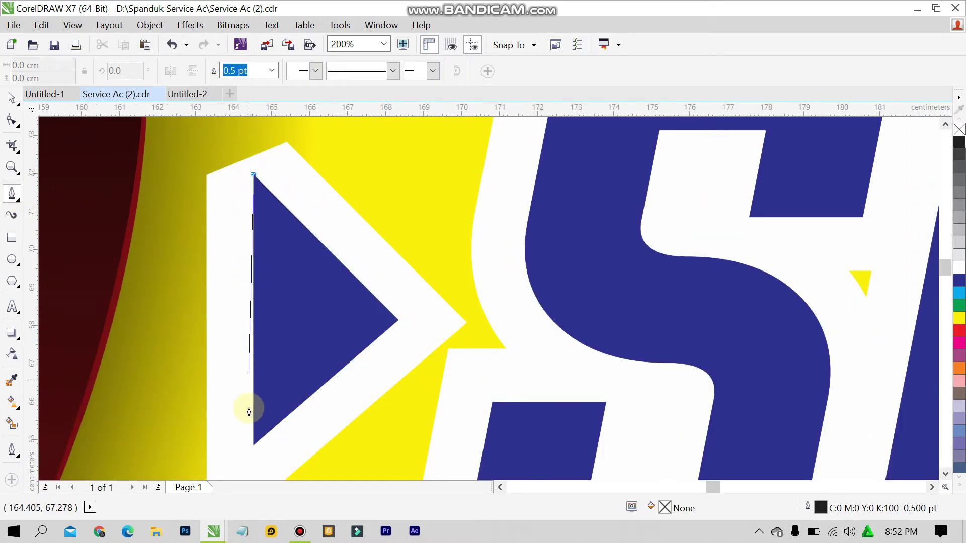
{"action": "left_click", "coordinate": [254, 445]}
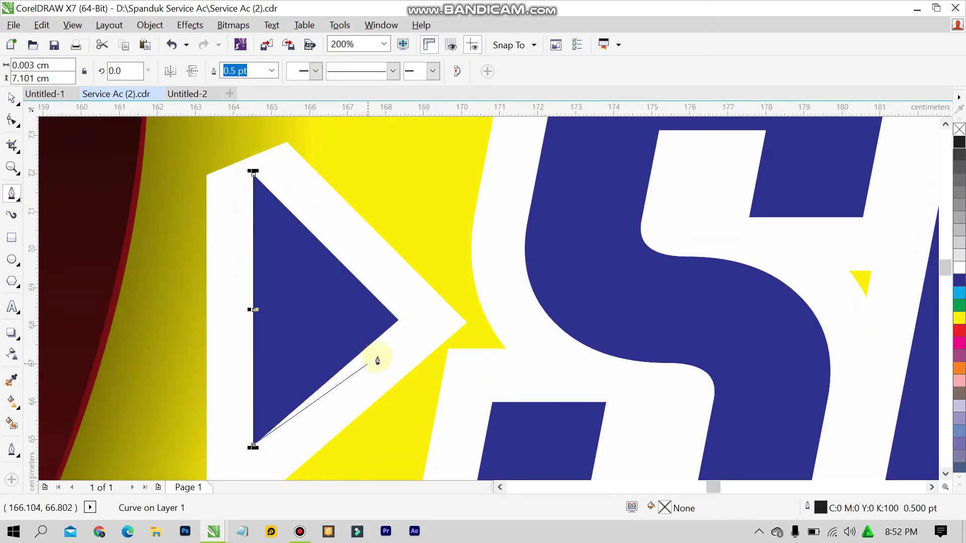
{"action": "left_click", "coordinate": [398, 319]}
{"action": "left_click", "coordinate": [254, 174]}
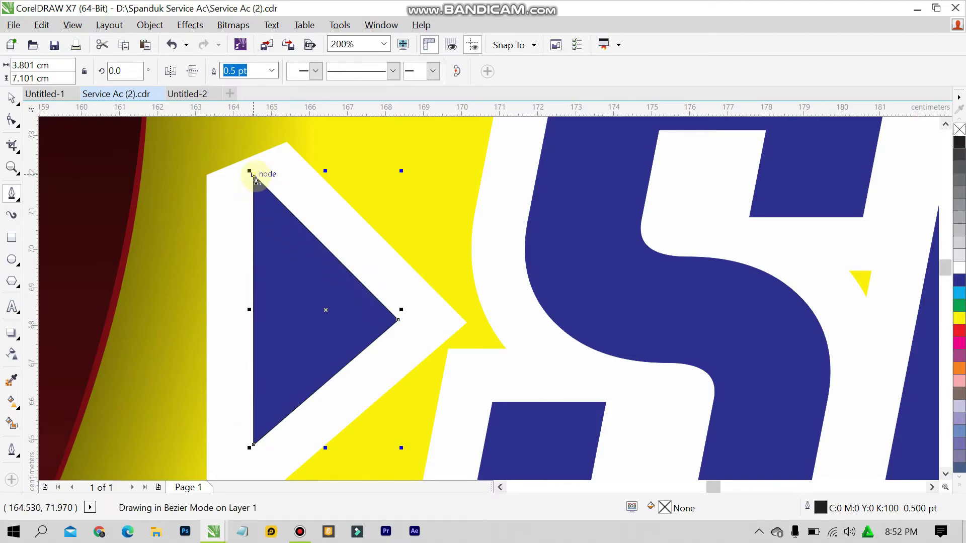
{"action": "key", "text": "space"}
Step: Give the traced triangle a blue fill and outline of C100 M100 Y0 K0
{"action": "scroll", "coordinate": [444, 245], "scroll_direction": "down", "scroll_amount": 3}
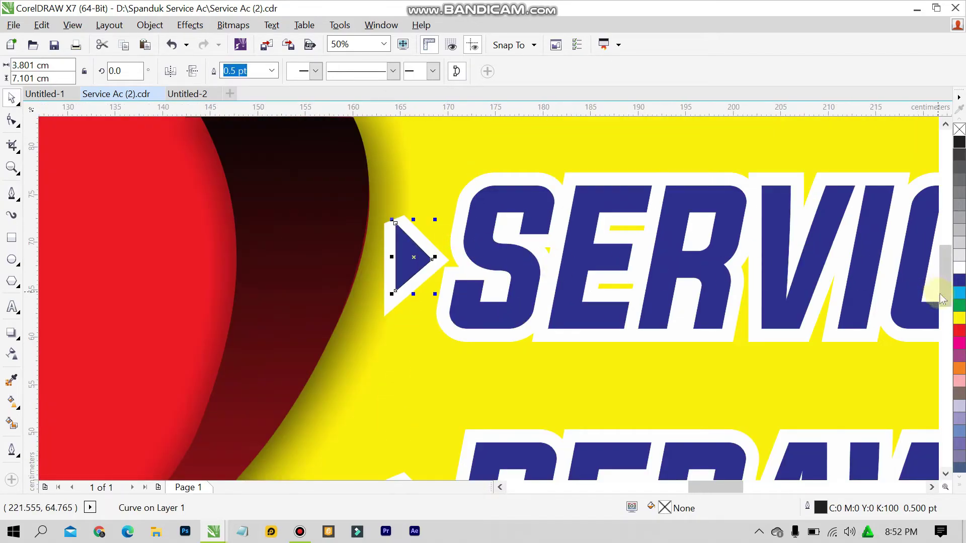
{"action": "left_click", "coordinate": [960, 282]}
{"action": "right_click", "coordinate": [959, 282]}
Step: Copy the blue triangle from the reference design into the Untitled-2 banner
{"action": "scroll", "coordinate": [684, 270], "scroll_direction": "down", "scroll_amount": 3}
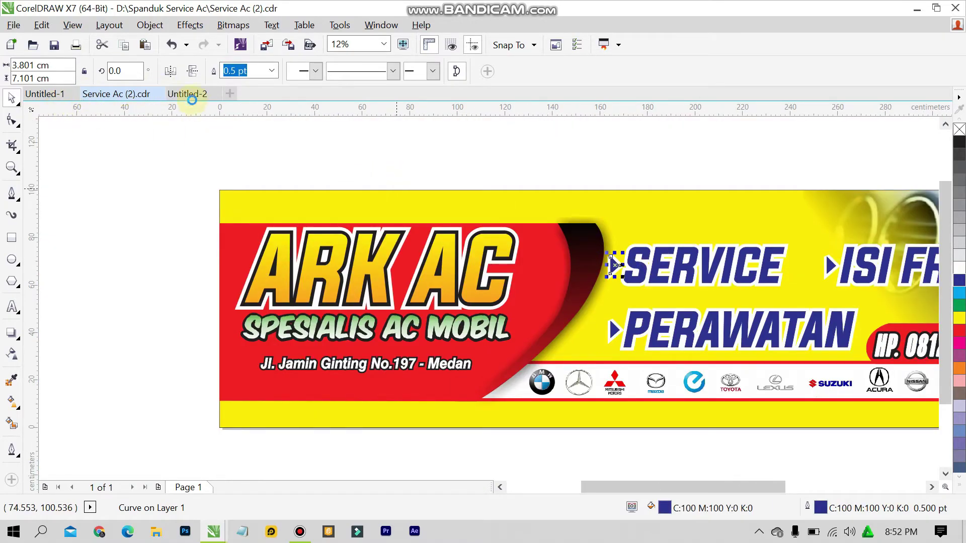
{"action": "left_click", "coordinate": [200, 94]}
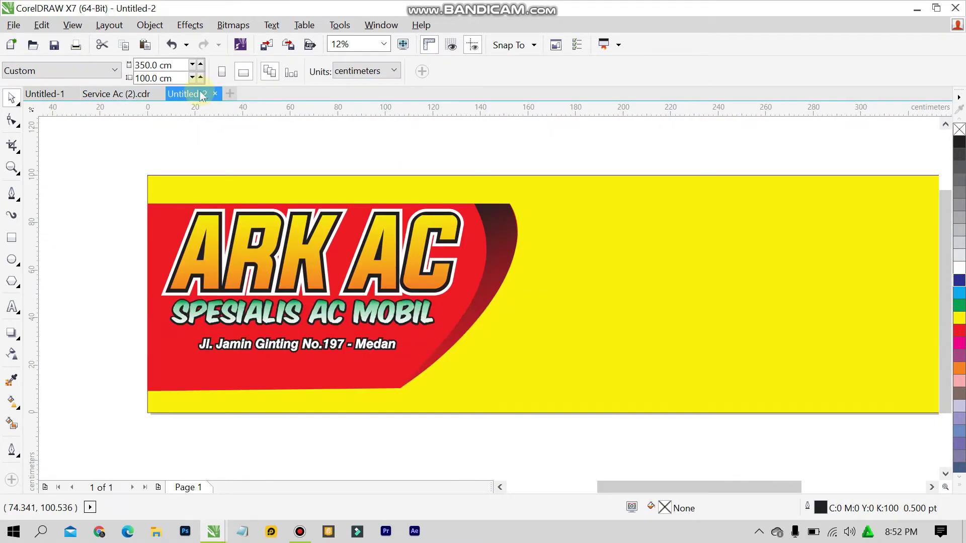
{"action": "key", "text": "ctrl+v"}
{"action": "scroll", "coordinate": [539, 250], "scroll_direction": "up", "scroll_amount": 3}
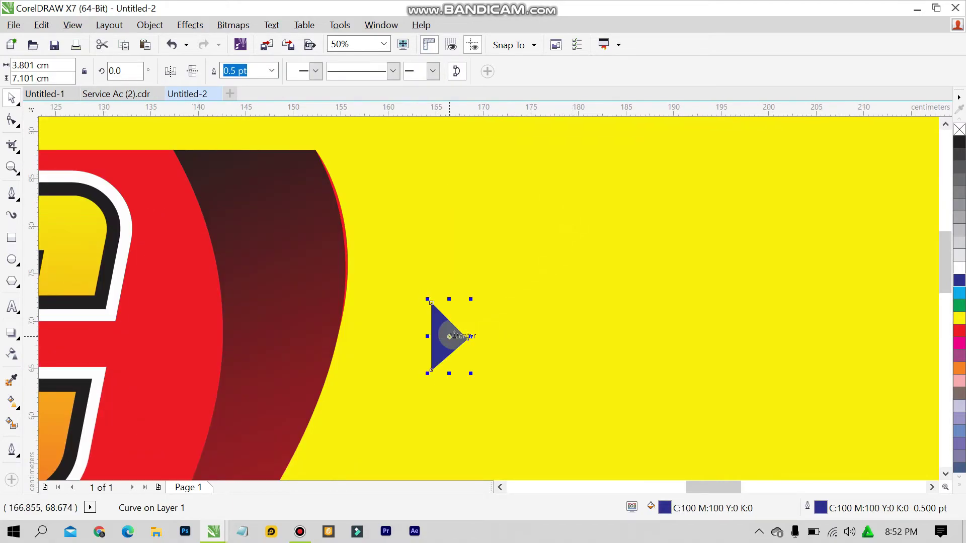
Step: Duplicate the blue triangle about 3 cm to its left, and give the rear triangle a white fill and outline
{"action": "left_click_drag", "start_coordinate": [452, 336], "coordinate": [421, 336]}
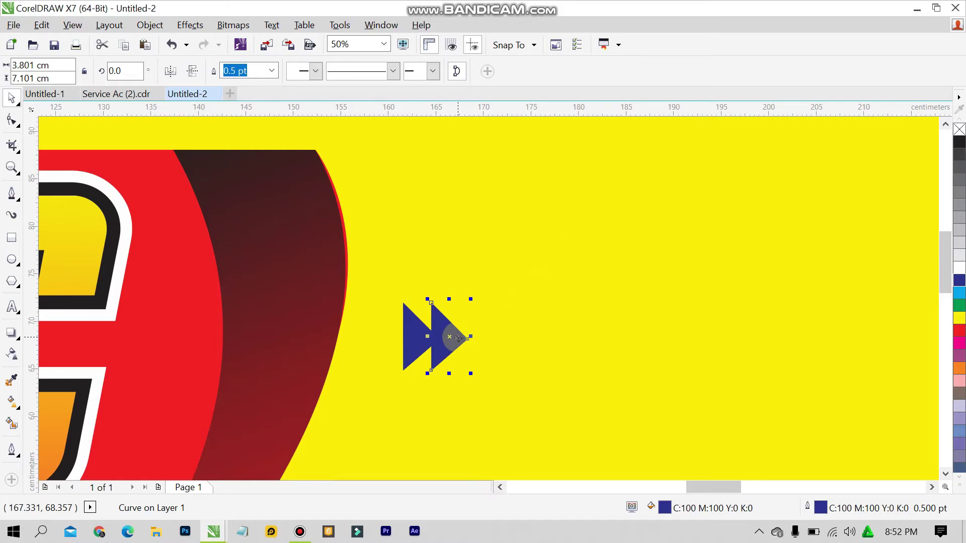
{"action": "key", "text": "Tab"}
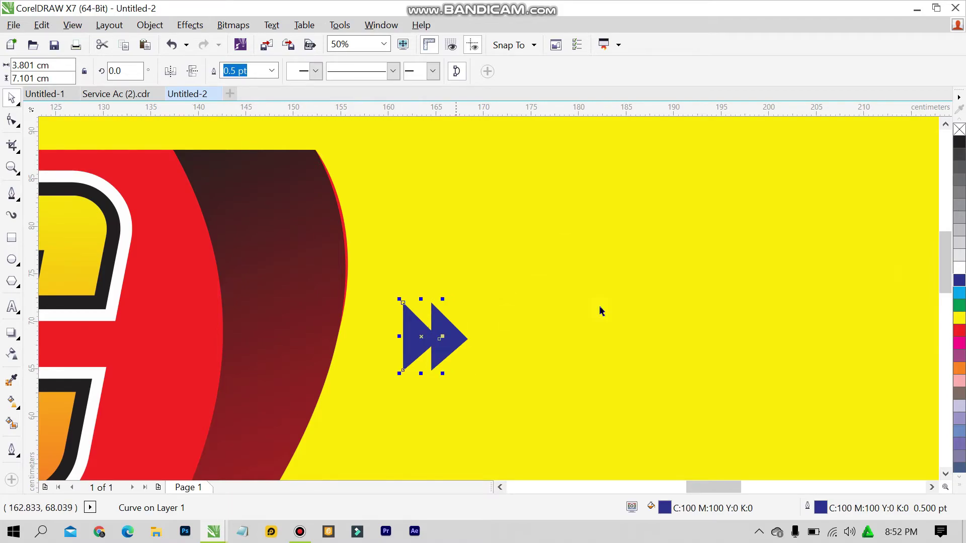
{"action": "left_click", "coordinate": [959, 274]}
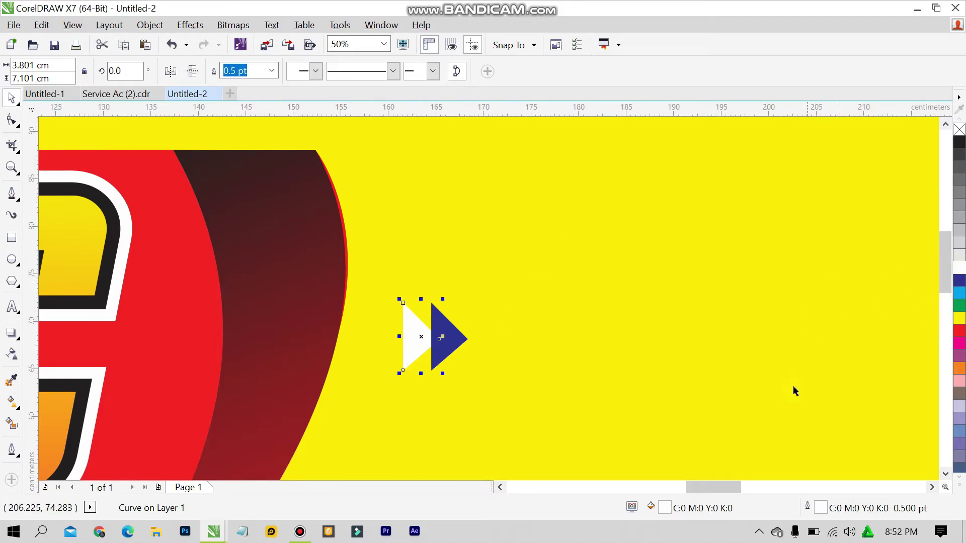
{"action": "double_click", "coordinate": [819, 507]}
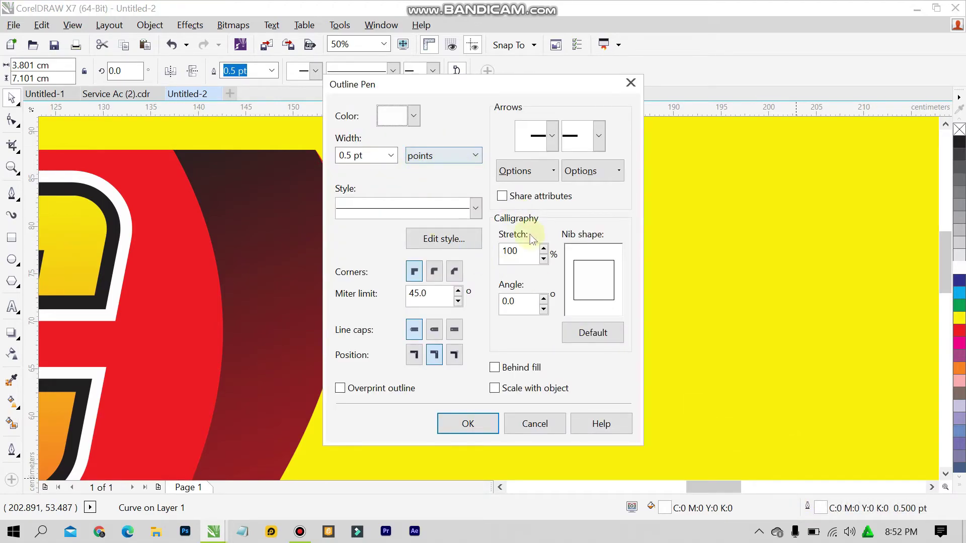
{"action": "left_click", "coordinate": [538, 423]}
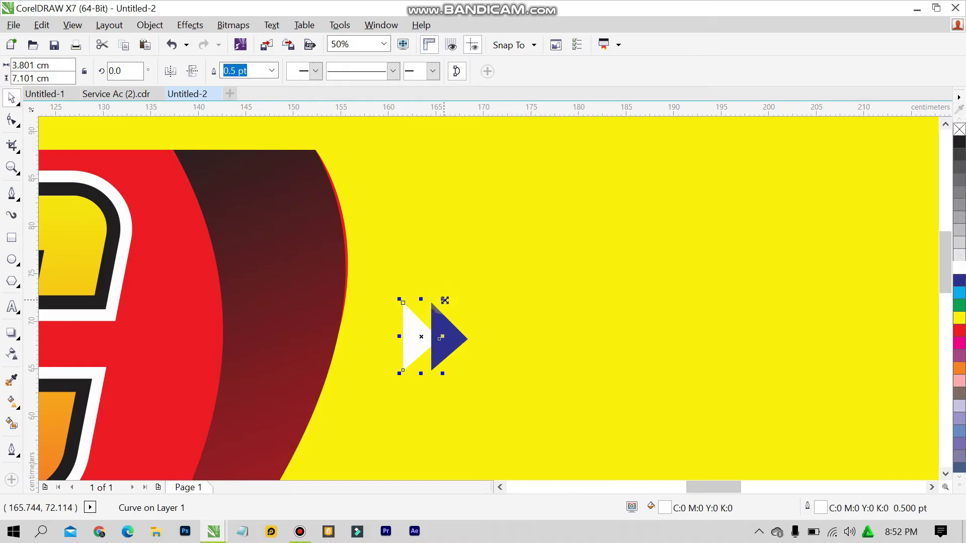
Step: Enlarge the white triangle to about 6.1 by 11.3 cm and centre it behind the blue triangle as a border
{"action": "left_click_drag", "start_coordinate": [442, 301], "coordinate": [482, 284]}
{"action": "left_click_drag", "start_coordinate": [421, 323], "coordinate": [452, 325]}
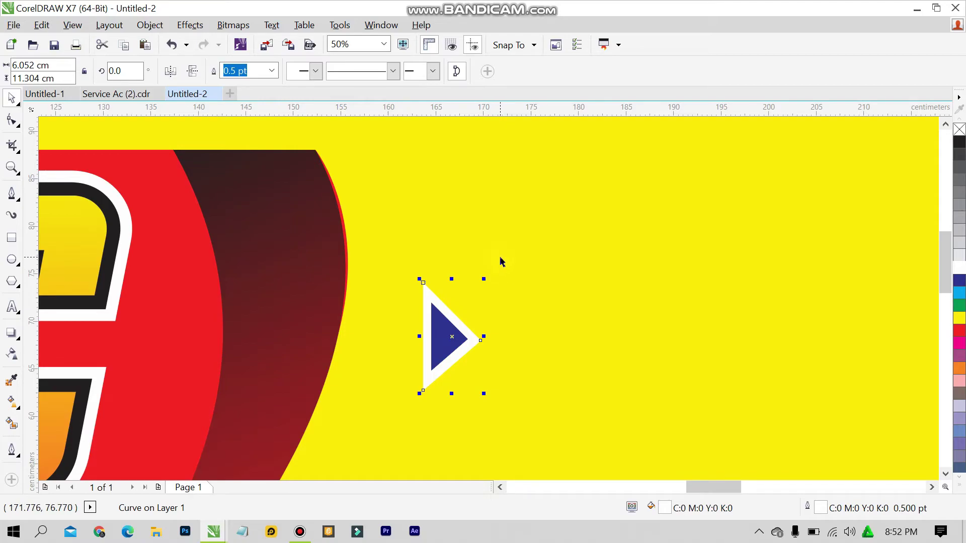
{"action": "scroll", "coordinate": [500, 261], "scroll_direction": "down", "scroll_amount": 1}
{"action": "left_click", "coordinate": [526, 131]}
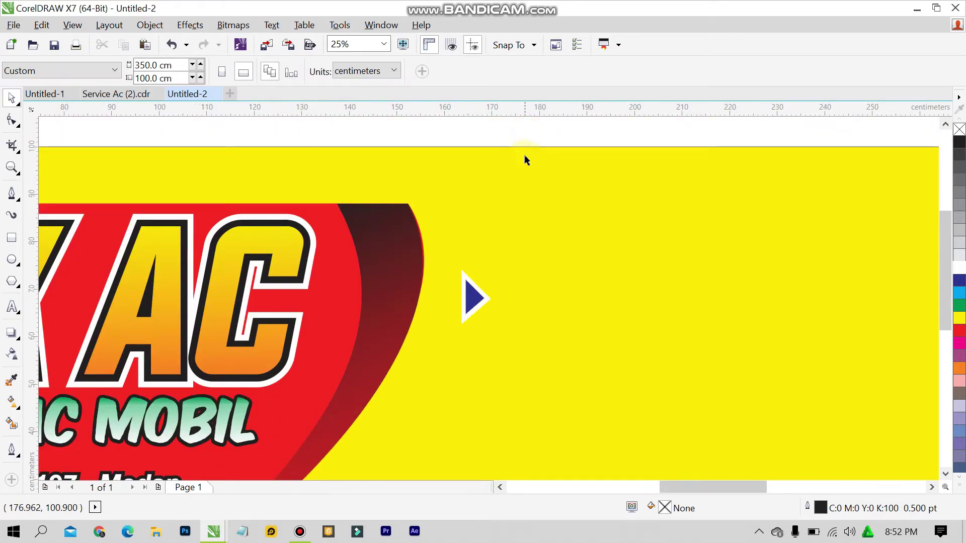
{"action": "scroll", "coordinate": [526, 188], "scroll_direction": "down", "scroll_amount": 1}
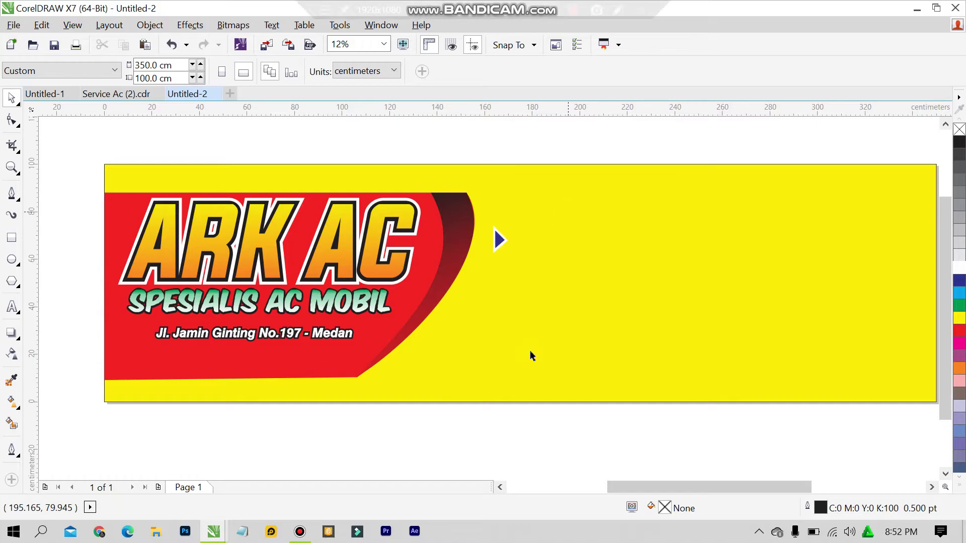
{"action": "key", "text": "F11"}
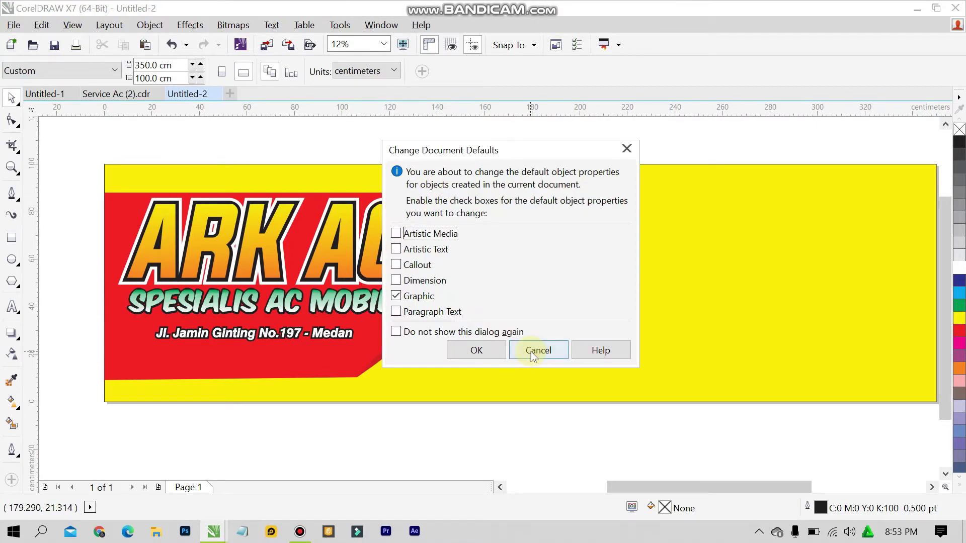
{"action": "left_click", "coordinate": [502, 350]}
{"action": "key", "text": "shift+F12"}
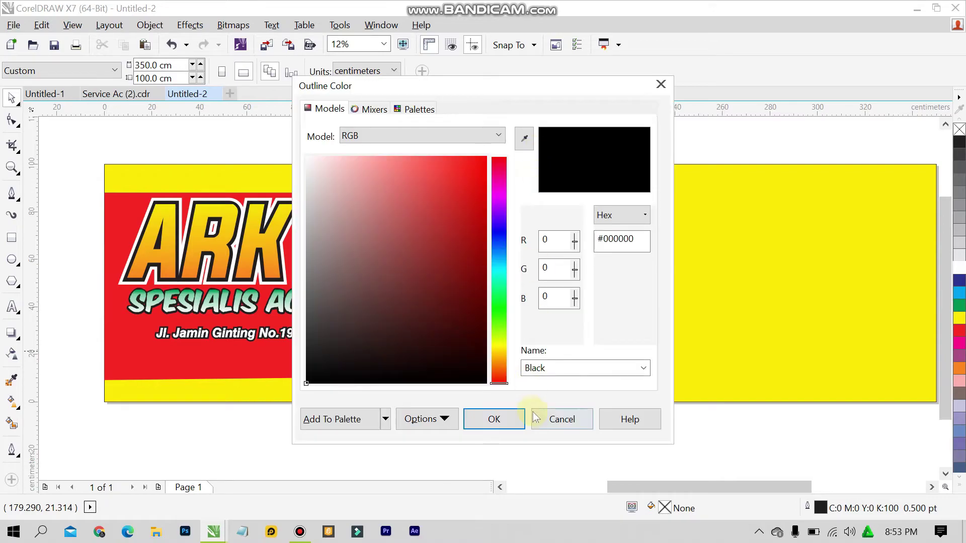
{"action": "left_click", "coordinate": [517, 422]}
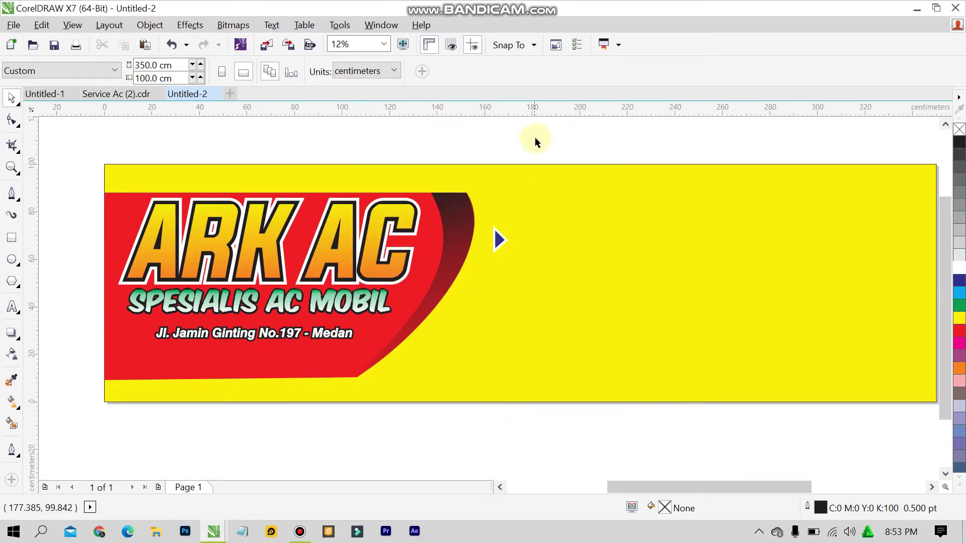
Step: Select both triangles, shift the bullet closer to the dark red curve, and place a copy about 20 cm below it
{"action": "left_click_drag", "start_coordinate": [535, 140], "coordinate": [496, 281]}
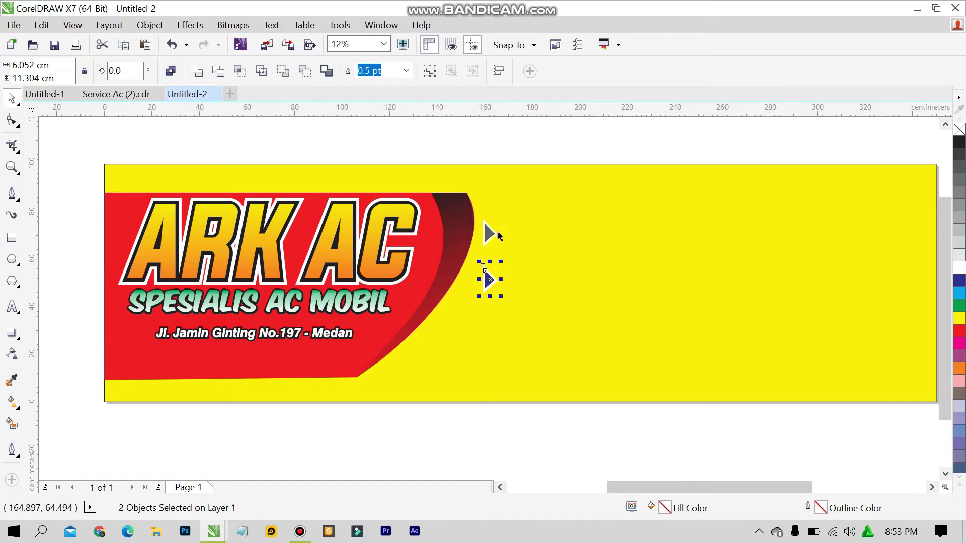
Step: Ungroup the red panel and the dark red curve at its right edge
{"action": "left_click", "coordinate": [546, 149]}
{"action": "left_click", "coordinate": [469, 217]}
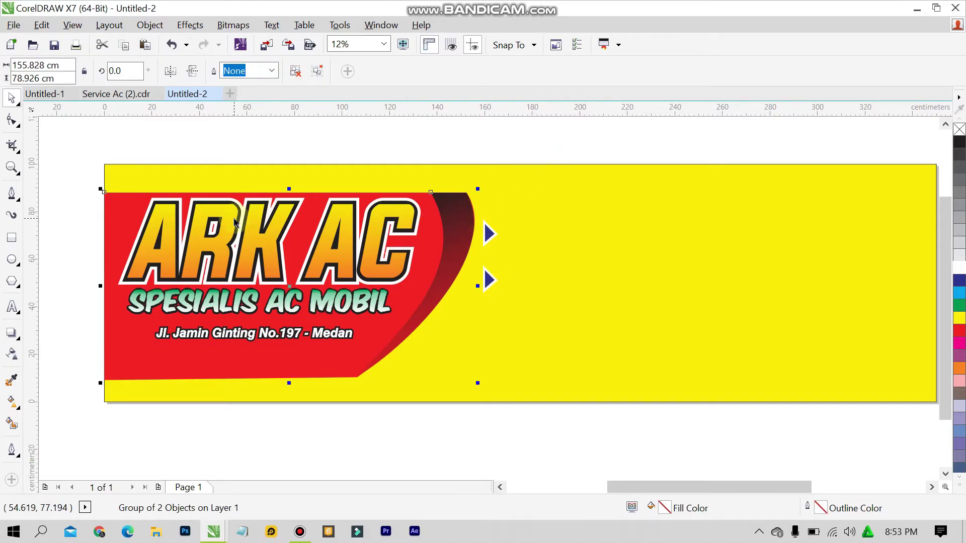
{"action": "left_click", "coordinate": [295, 72]}
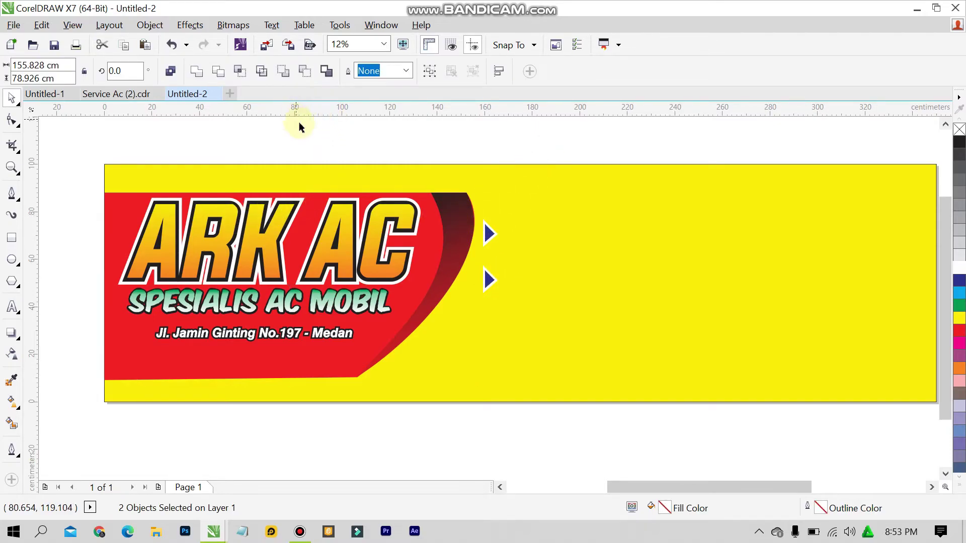
{"action": "left_click", "coordinate": [300, 125]}
Step: Add a drop shadow to the dark red curve, cast rightward and slightly down onto the yellow background
{"action": "left_click", "coordinate": [451, 203]}
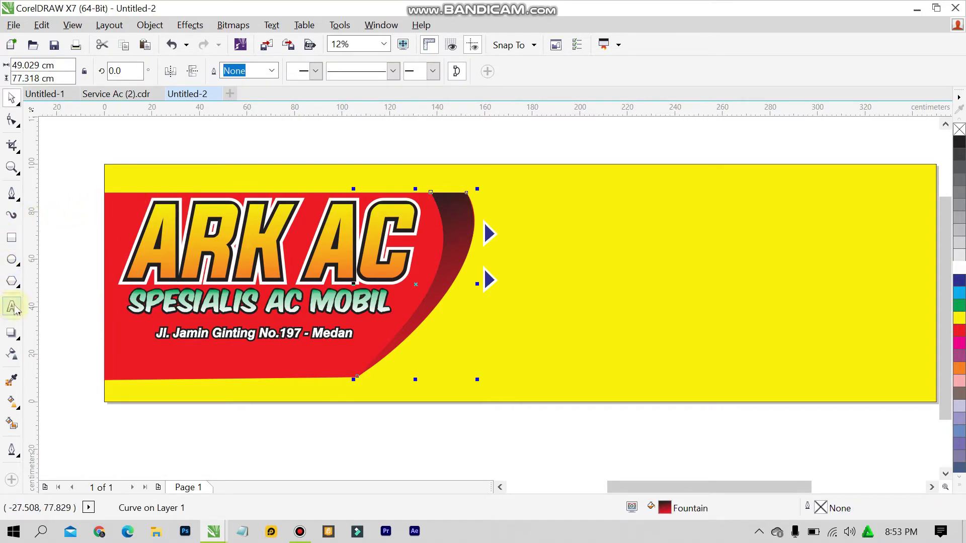
{"action": "left_click", "coordinate": [11, 333]}
{"action": "left_click_drag", "start_coordinate": [415, 284], "coordinate": [478, 304]}
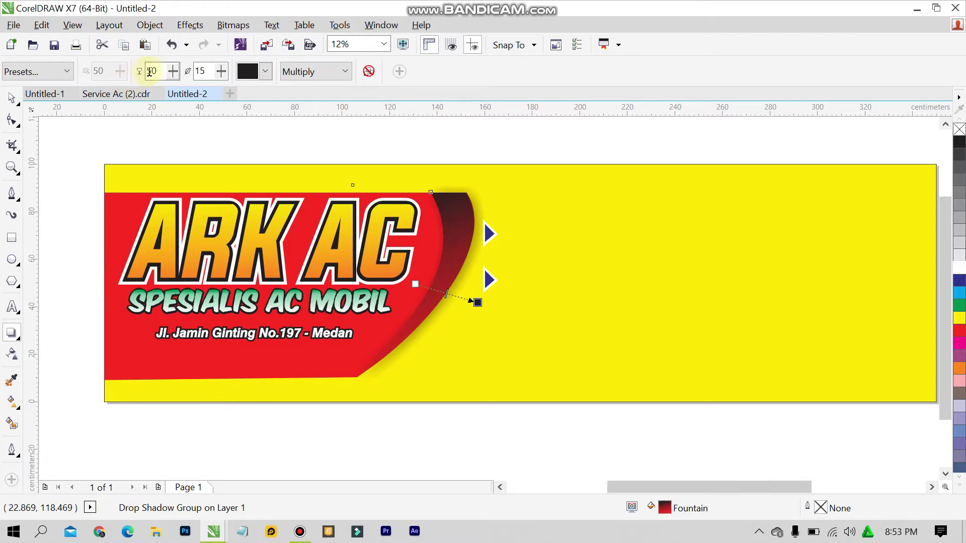
Step: Try a drop shadow opacity of 100 on the dark red curve and undo the change
{"action": "type", "text": "100"}
{"action": "key", "text": "Return"}
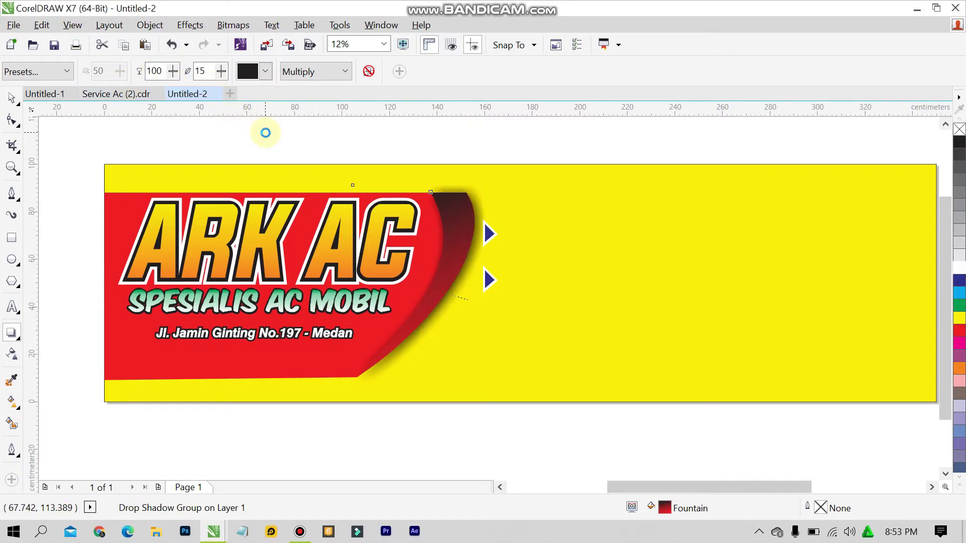
{"action": "key", "text": "ctrl+z"}
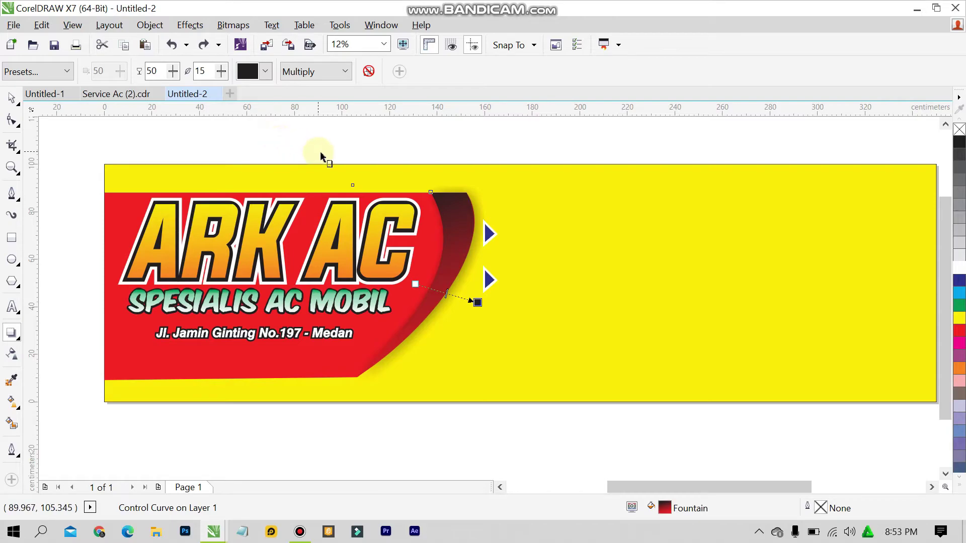
Step: Compare the shadow and bullets in Untitled-2 with the reference design in Service Ac (2).cdr
{"action": "key", "text": "space"}
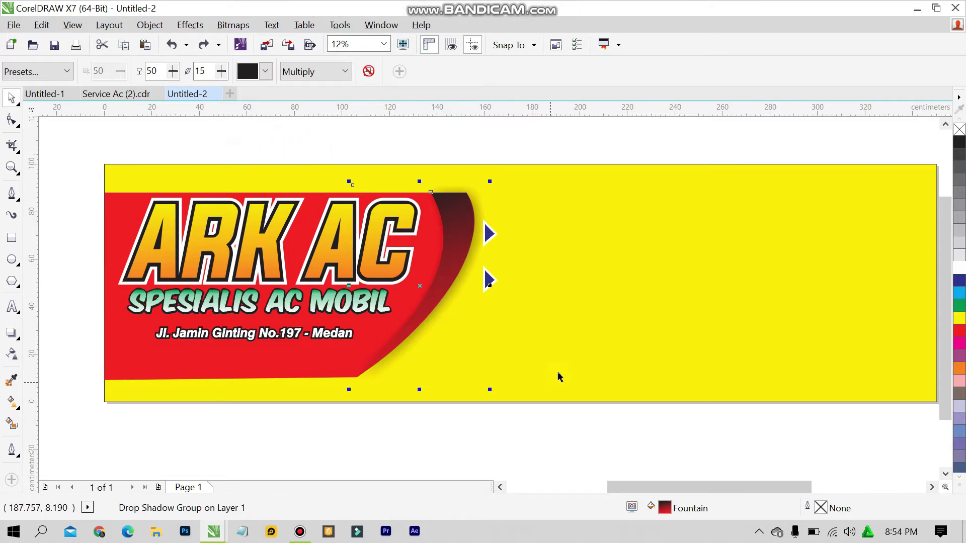
{"action": "key", "text": "shift+F12"}
{"action": "left_click", "coordinate": [560, 419]}
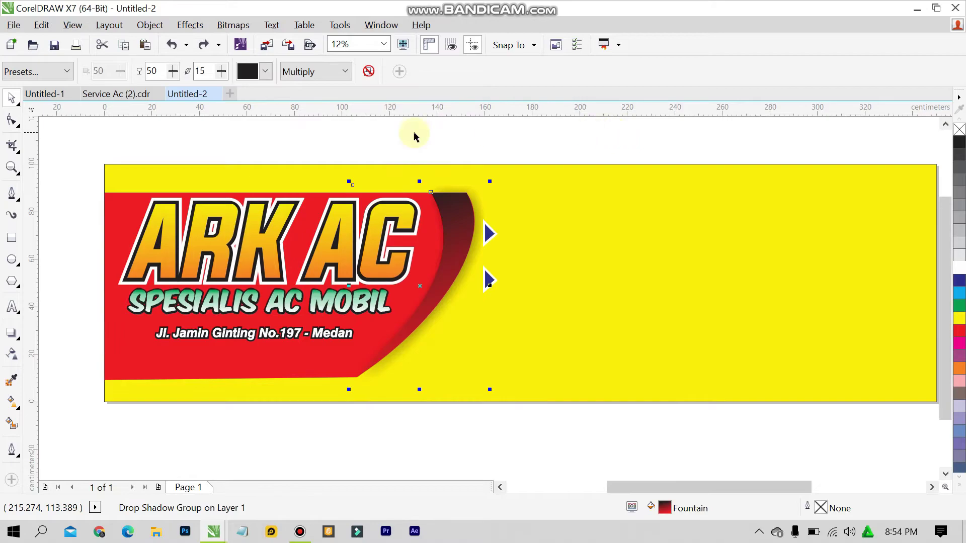
{"action": "left_click", "coordinate": [345, 133]}
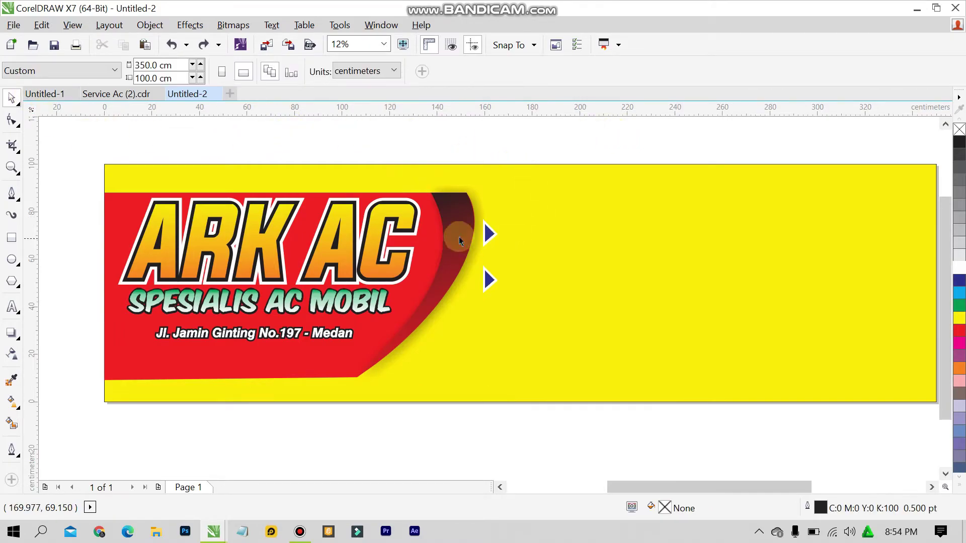
{"action": "left_click", "coordinate": [116, 93]}
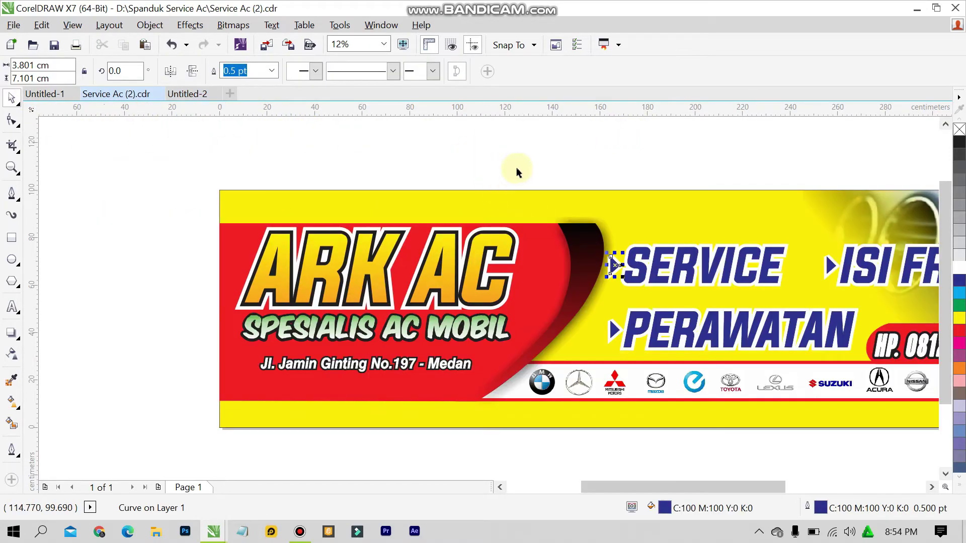
{"action": "left_click", "coordinate": [516, 172]}
{"action": "left_click", "coordinate": [190, 96]}
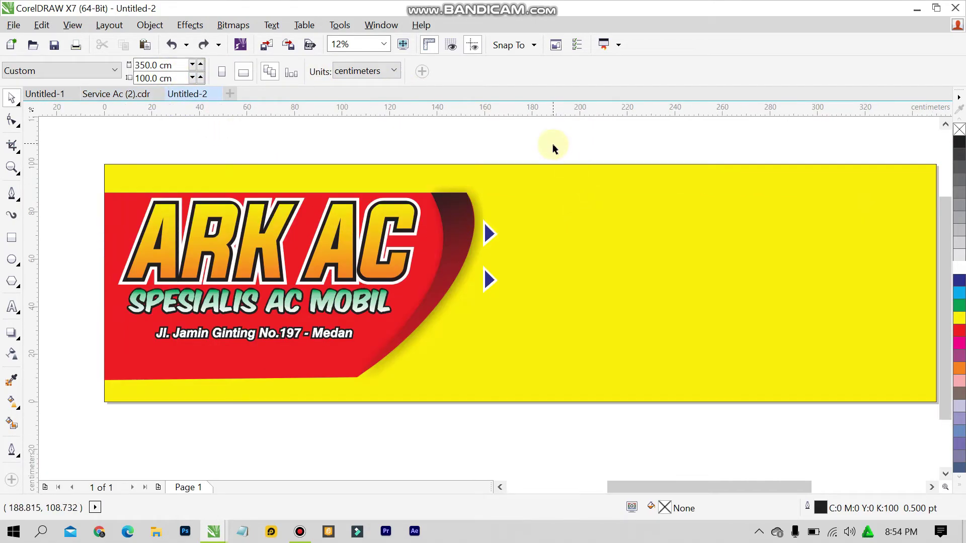
Step: Enlarge the selected bullet triangles to about 7.0 by 33.2 cm overall and move them down slightly beside the curve
{"action": "left_click_drag", "start_coordinate": [553, 144], "coordinate": [486, 284]}
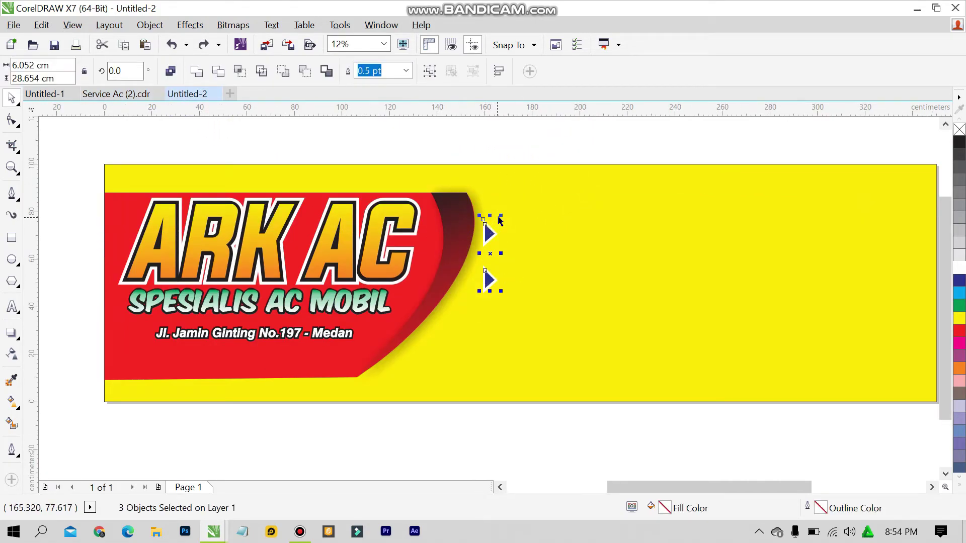
{"action": "left_click_drag", "start_coordinate": [501, 217], "coordinate": [519, 208]}
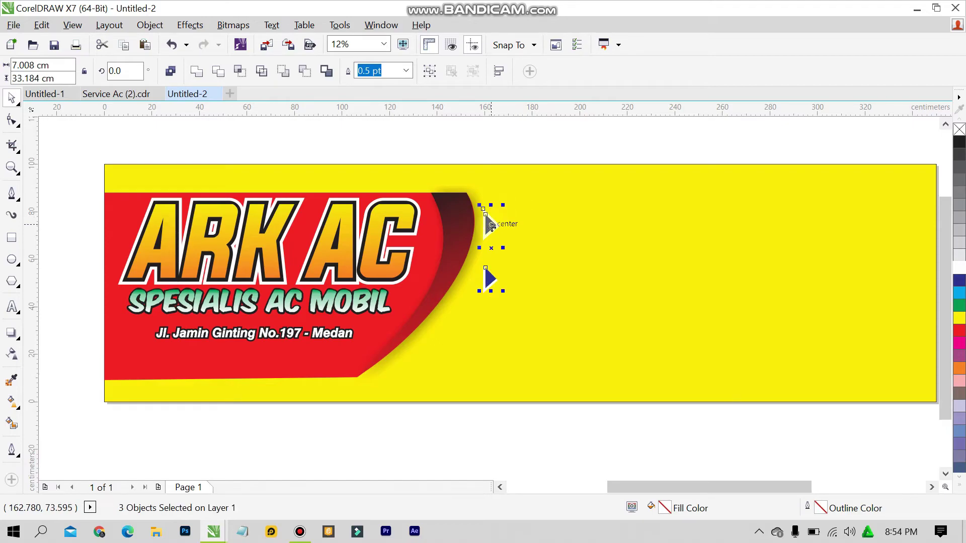
{"action": "left_click_drag", "start_coordinate": [494, 243], "coordinate": [493, 233]}
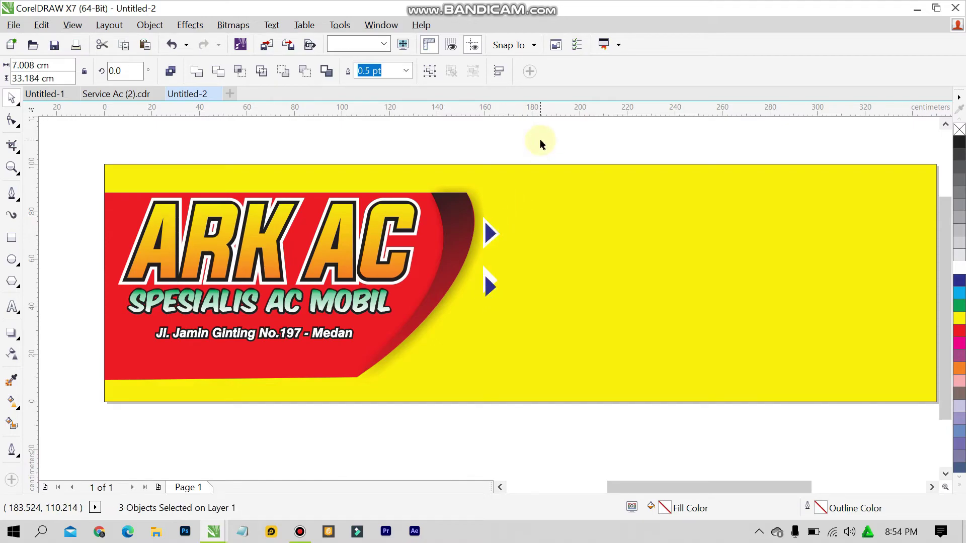
{"action": "left_click", "coordinate": [539, 142]}
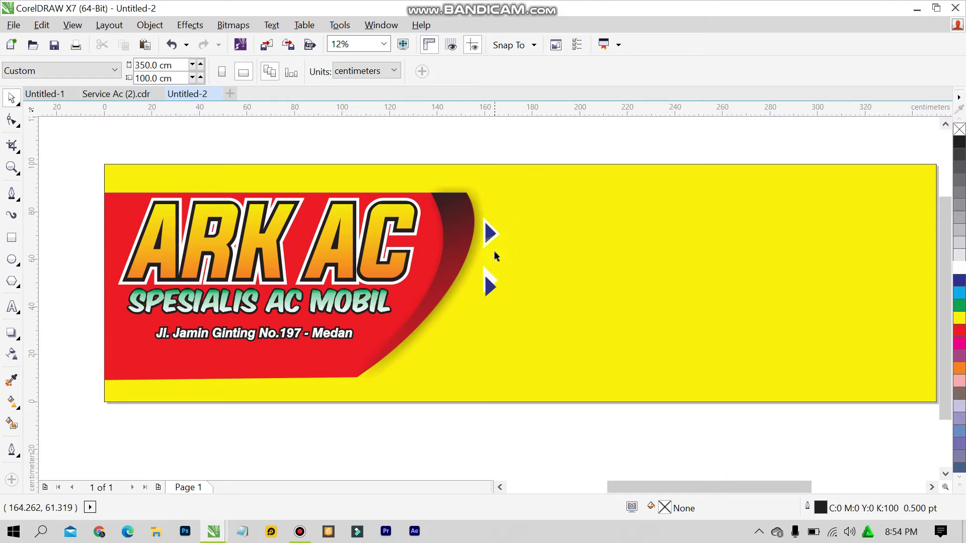
Step: Centre the lower bullet's white triangle behind its blue triangle again
{"action": "scroll", "coordinate": [484, 282], "scroll_direction": "up", "scroll_amount": 2}
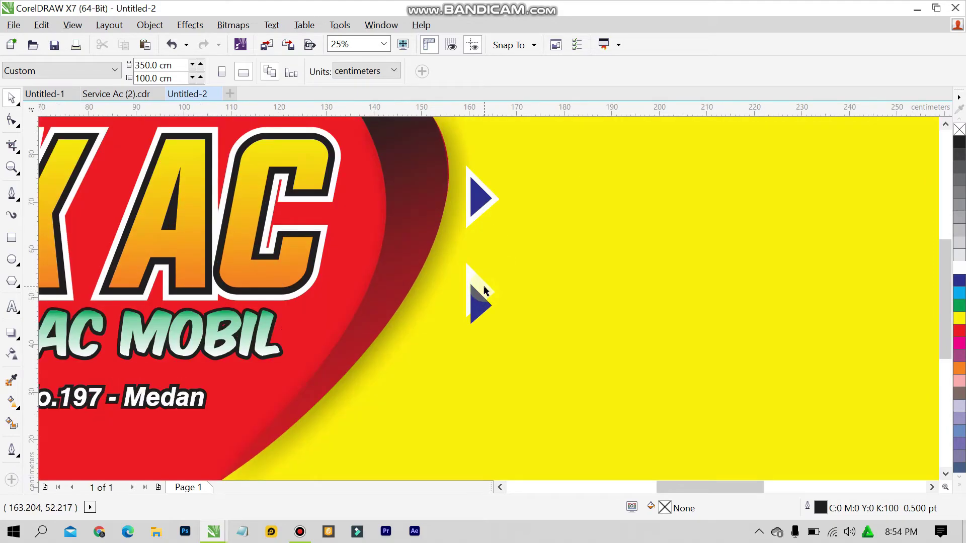
{"action": "left_click", "coordinate": [475, 322], "text": "shift"}
{"action": "left_click_drag", "start_coordinate": [471, 316], "coordinate": [471, 315]}
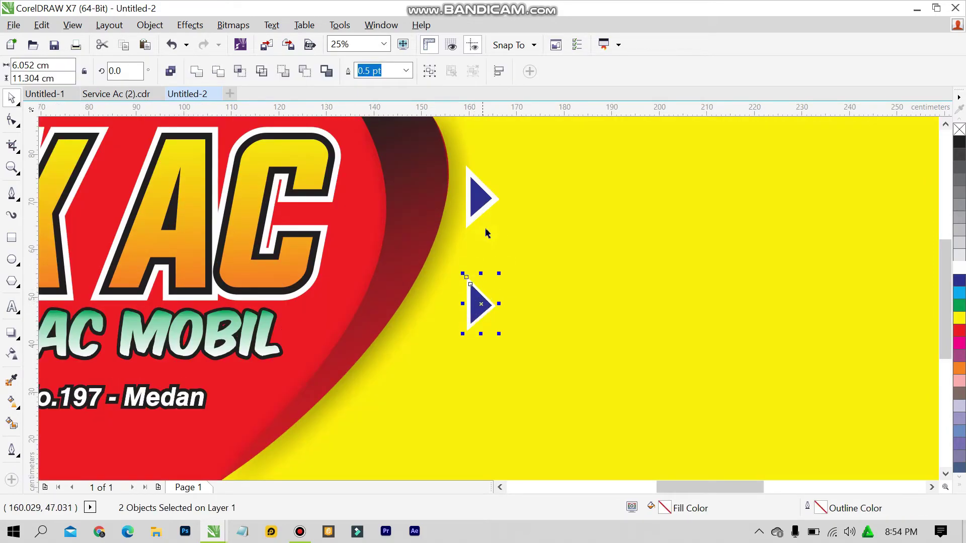
{"action": "scroll", "coordinate": [485, 227], "scroll_direction": "down", "scroll_amount": 2}
{"action": "left_click", "coordinate": [512, 143]}
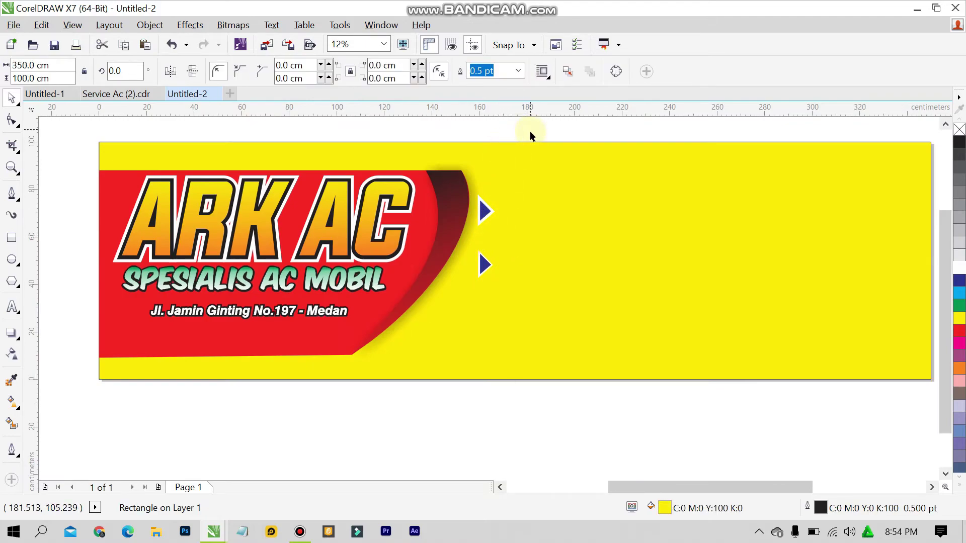
Step: Nudge the lower blue triangle slightly left to even out its white border
{"action": "left_click", "coordinate": [530, 136]}
{"action": "scroll", "coordinate": [488, 254], "scroll_direction": "up", "scroll_amount": 2}
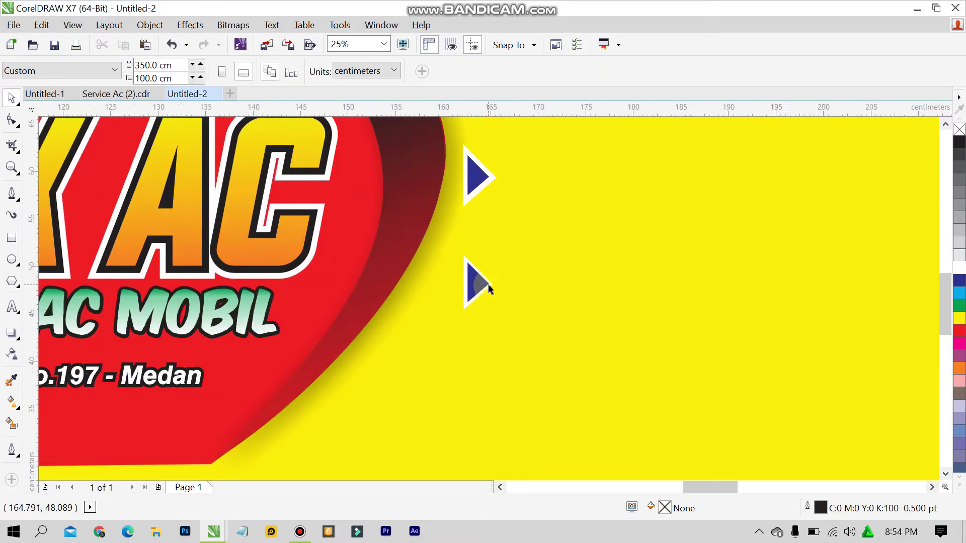
{"action": "scroll", "coordinate": [473, 282], "scroll_direction": "up", "scroll_amount": 4}
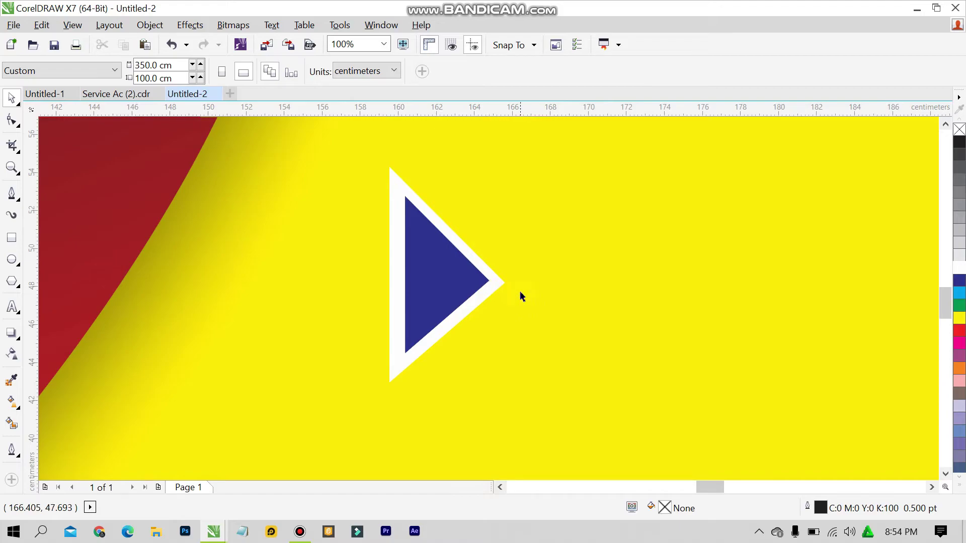
{"action": "left_click", "coordinate": [453, 270]}
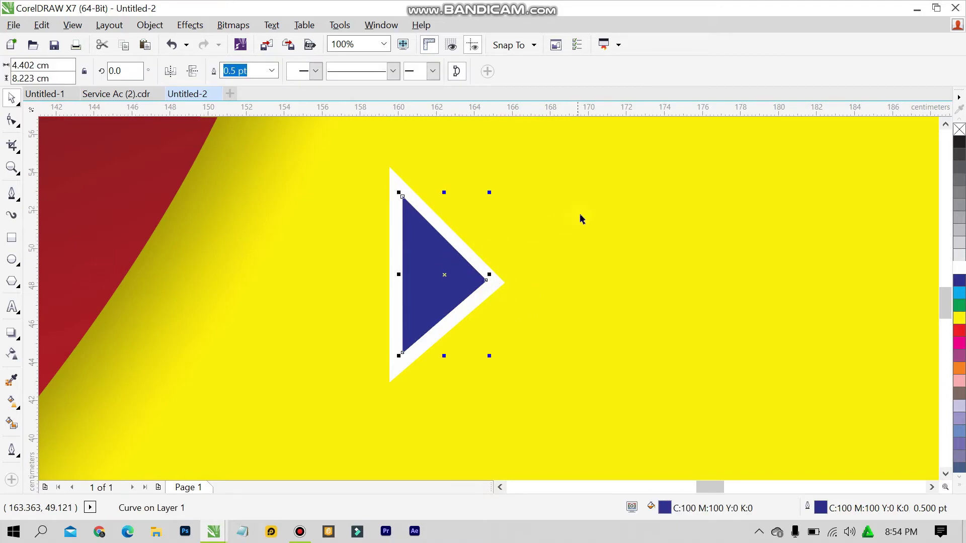
{"action": "scroll", "coordinate": [580, 218], "scroll_direction": "down", "scroll_amount": 4}
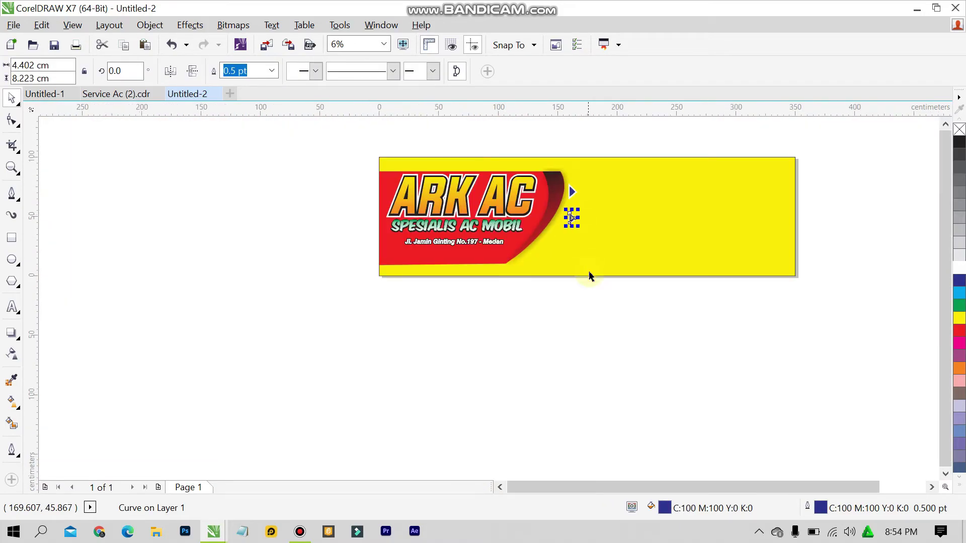
Step: Group the lower bullet's two triangles and enlarge the group to about 11.6 by 21.6 cm
{"action": "left_click_drag", "start_coordinate": [567, 286], "coordinate": [594, 168]}
{"action": "key", "text": "ctrl+g"}
{"action": "left_click", "coordinate": [593, 168]}
{"action": "scroll", "coordinate": [593, 168], "scroll_direction": "up", "scroll_amount": 2}
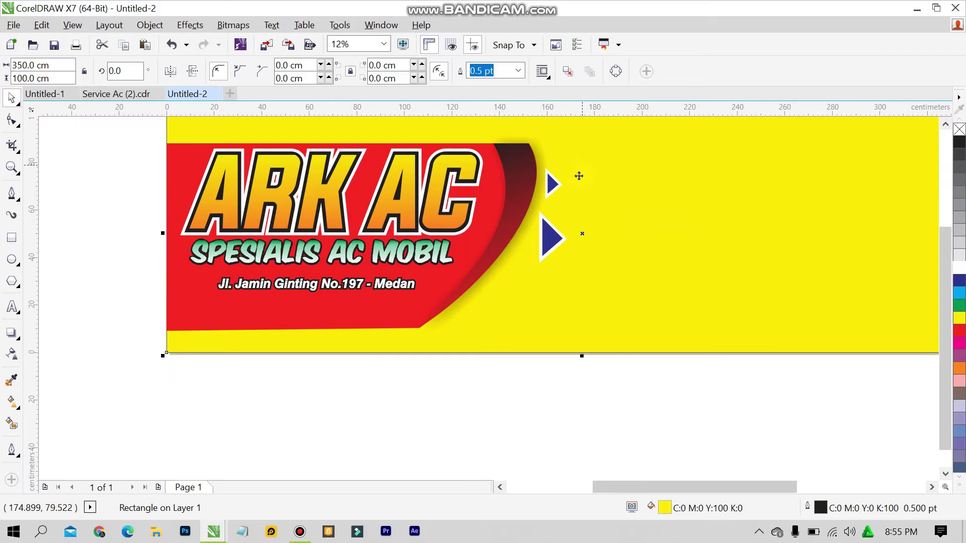
{"action": "scroll", "coordinate": [579, 175], "scroll_direction": "down", "scroll_amount": 2}
{"action": "left_click", "coordinate": [567, 330]}
{"action": "scroll", "coordinate": [567, 186], "scroll_direction": "up", "scroll_amount": 1}
Step: Delete the small upper bullet, both its blue and its white triangle
{"action": "left_click", "coordinate": [567, 217]}
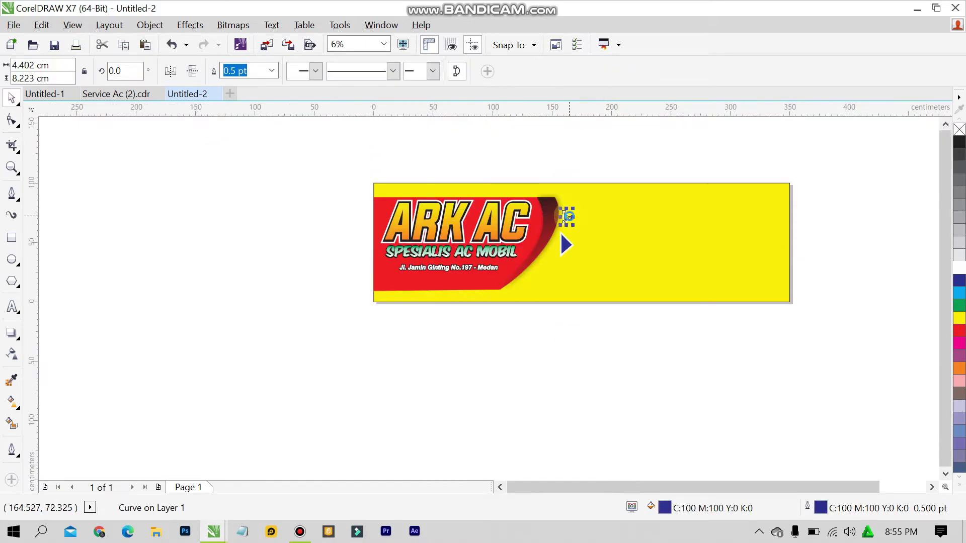
{"action": "key", "text": "Escape"}
{"action": "left_click", "coordinate": [567, 216]}
{"action": "key", "text": "Escape"}
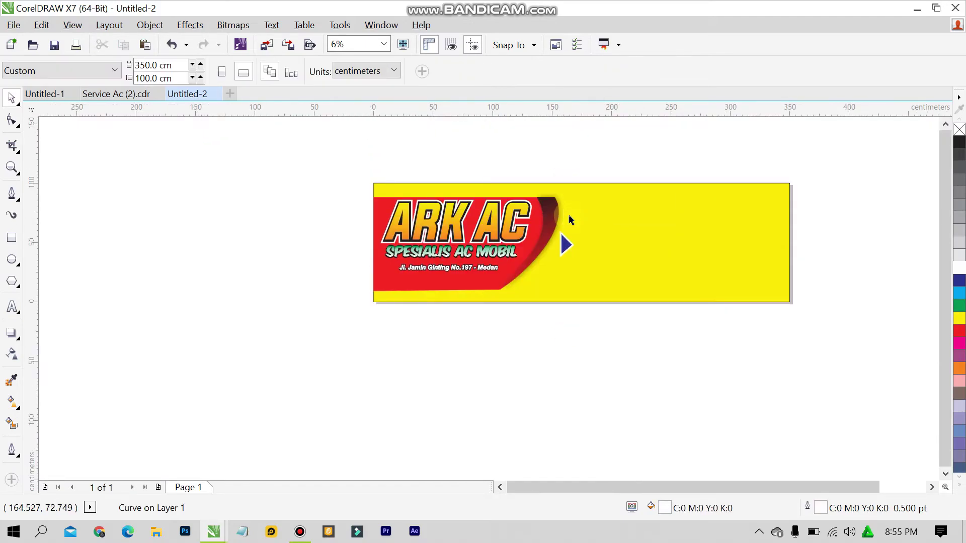
Step: Duplicate the enlarged bullet so one sits near the curve's upper part and the other below it
{"action": "left_click", "coordinate": [561, 208]}
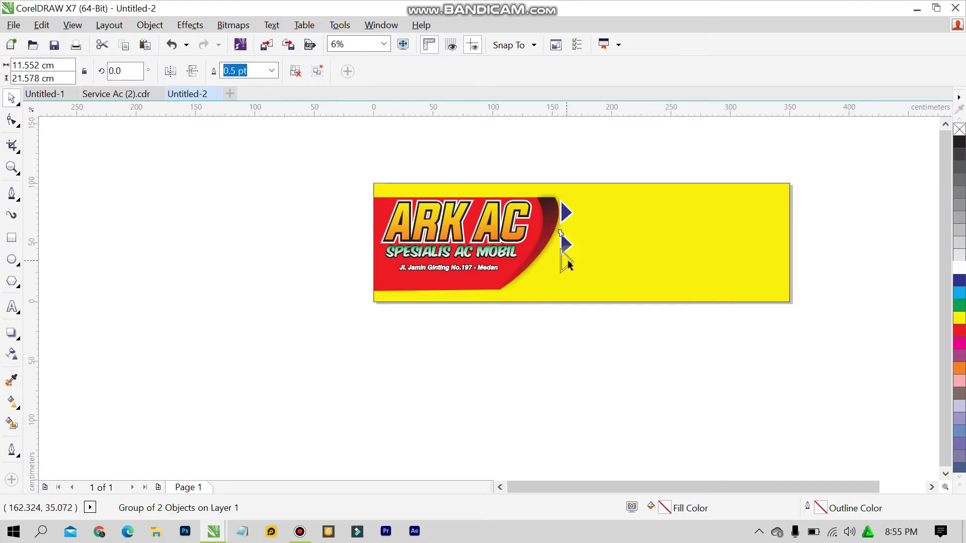
{"action": "left_click_drag", "start_coordinate": [567, 265], "coordinate": [567, 262]}
{"action": "left_click_drag", "start_coordinate": [563, 204], "coordinate": [558, 232]}
{"action": "key", "text": "Escape"}
{"action": "scroll", "coordinate": [570, 239], "scroll_direction": "up", "scroll_amount": 1}
Step: Align the lower bullet with the upper one on a common vertical axis and raise it about 6 cm
{"action": "left_click", "coordinate": [548, 314]}
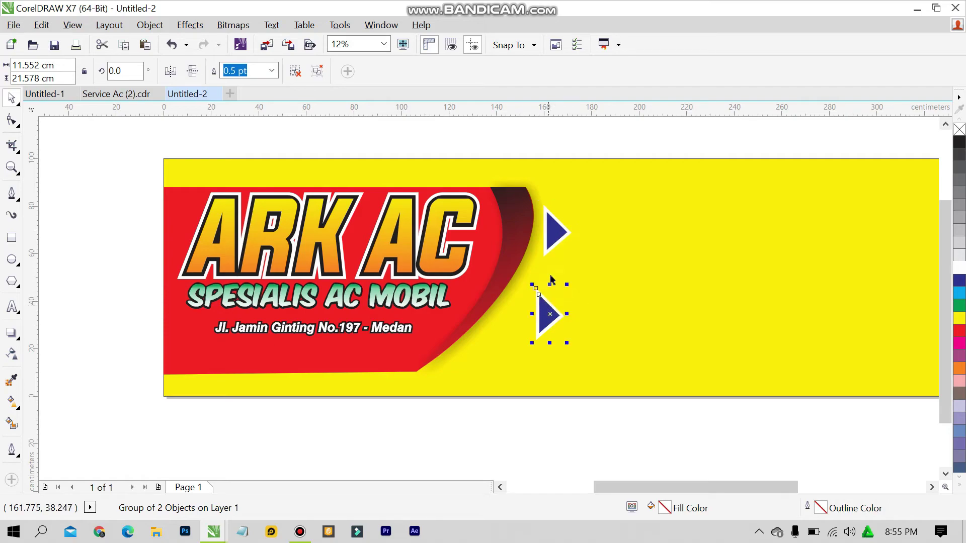
{"action": "left_click", "coordinate": [557, 233], "text": "shift"}
{"action": "key", "text": "c"}
{"action": "key", "text": "e"}
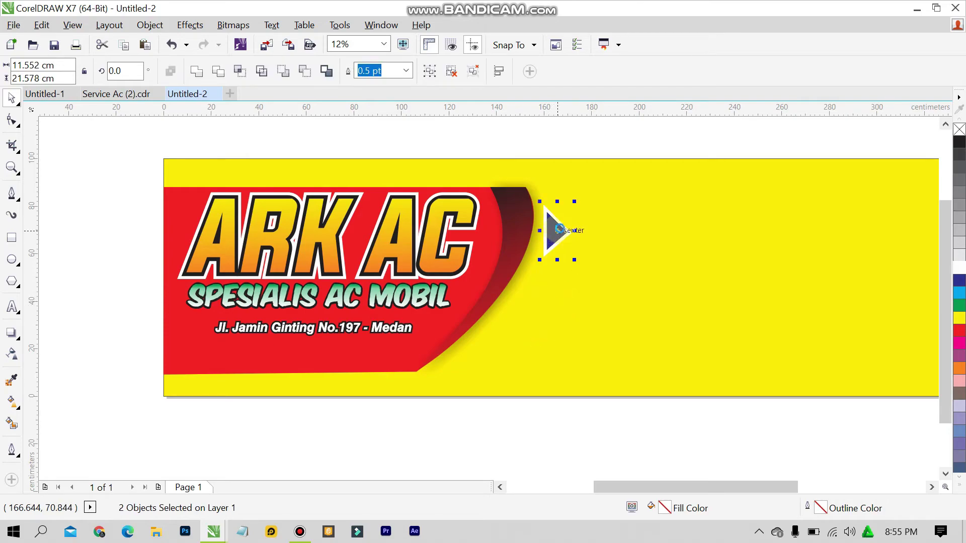
{"action": "key", "text": "ctrl+z"}
{"action": "left_click", "coordinate": [575, 280]}
{"action": "key", "text": "Escape"}
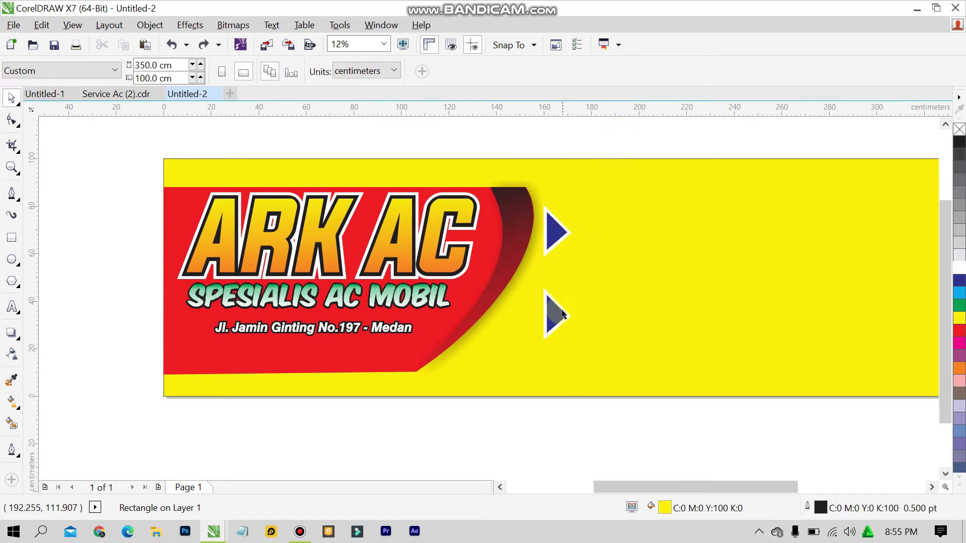
{"action": "left_click_drag", "start_coordinate": [553, 316], "coordinate": [554, 298]}
{"action": "left_click", "coordinate": [607, 142]}
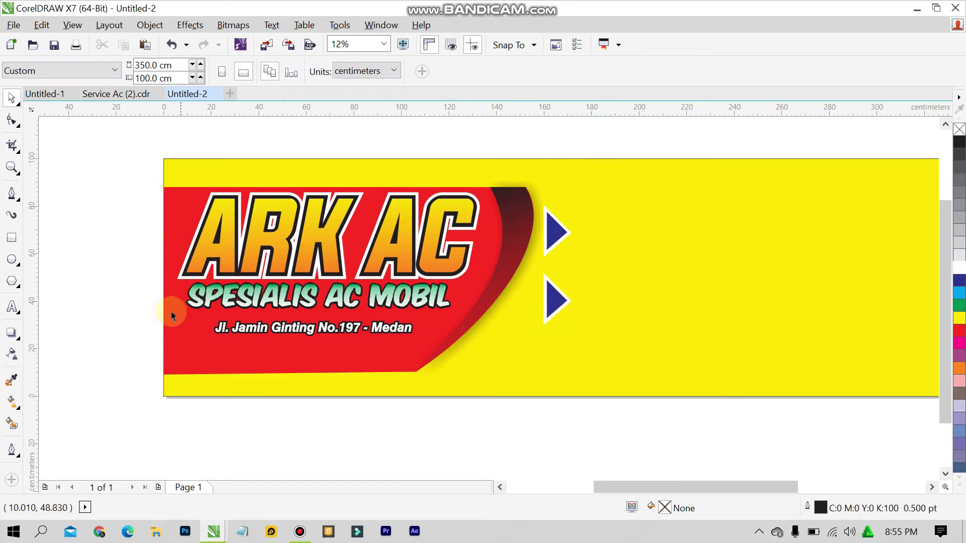
Step: Examine the service text beside the bullets in the Service Ac (2).cdr reference design
{"action": "left_click", "coordinate": [12, 307]}
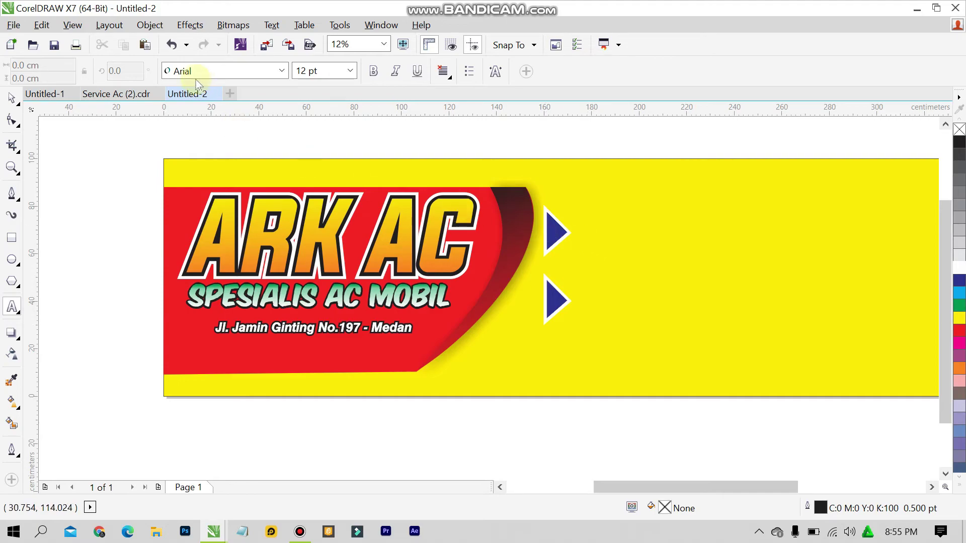
{"action": "left_click", "coordinate": [130, 94]}
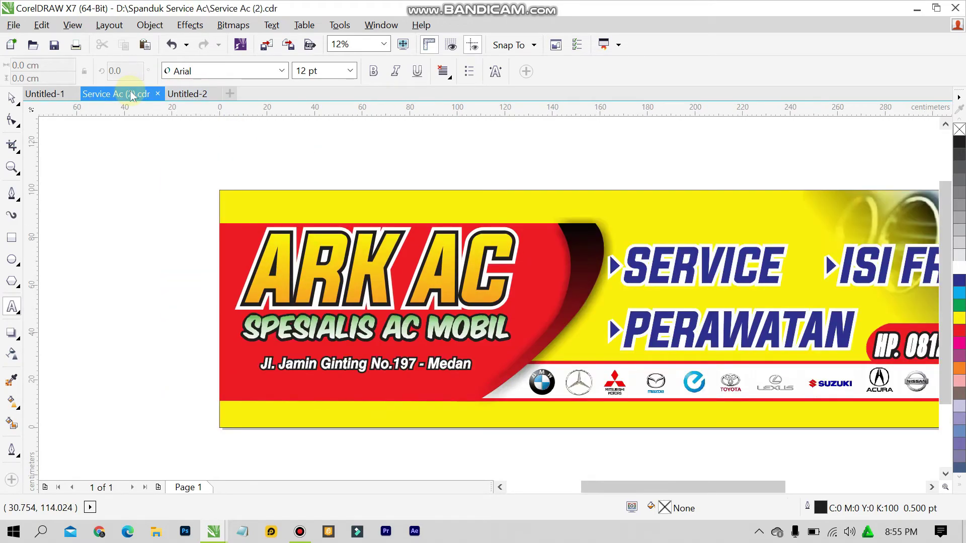
{"action": "left_click", "coordinate": [187, 95]}
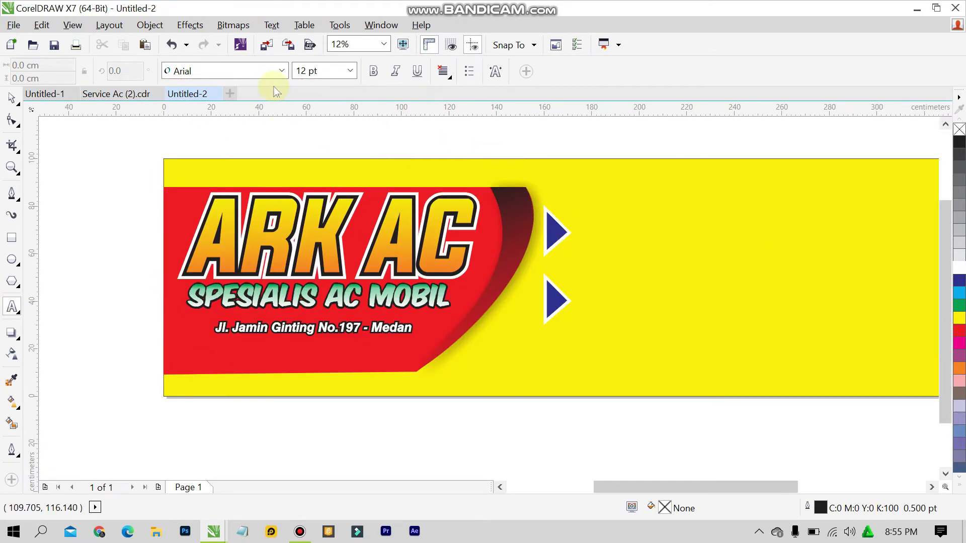
Step: Select both triangular bullets and cut them from the Untitled-2 banner
{"action": "key", "text": "ctrl+space"}
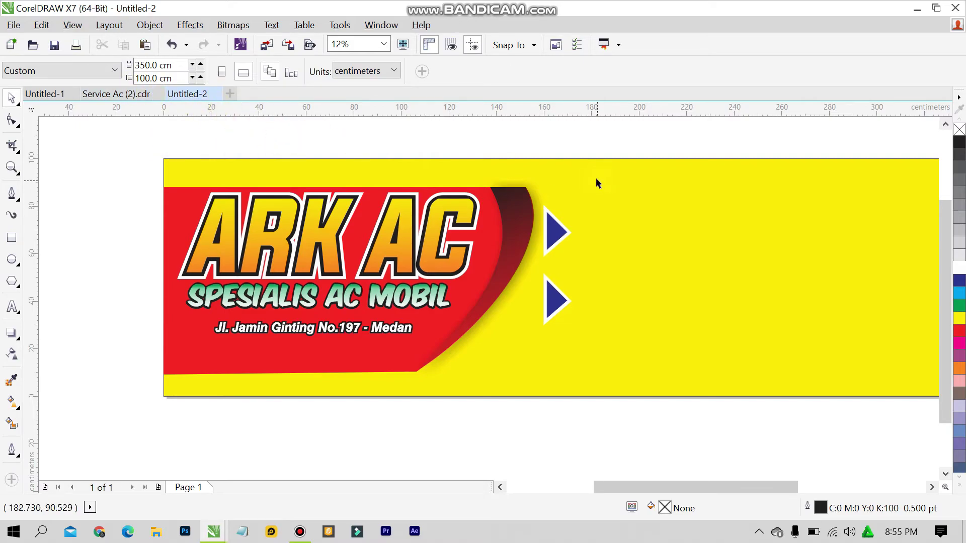
{"action": "left_click_drag", "start_coordinate": [593, 126], "coordinate": [528, 332]}
{"action": "key", "text": "ctrl+x"}
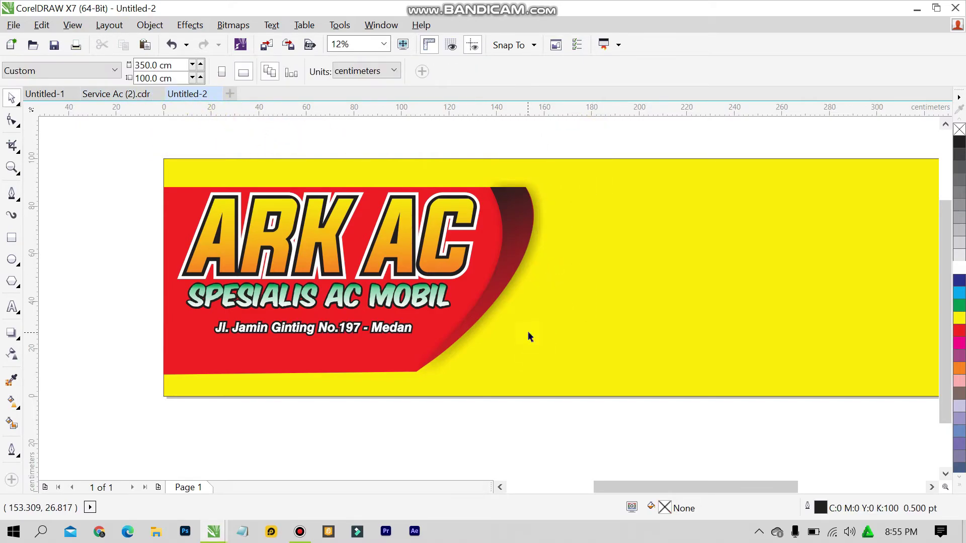
Step: Trace the blue triangle beside SERVICE in the Service Ac (2).cdr reference as a closed three-cornered shape with the Pen tool
{"action": "left_click", "coordinate": [115, 95]}
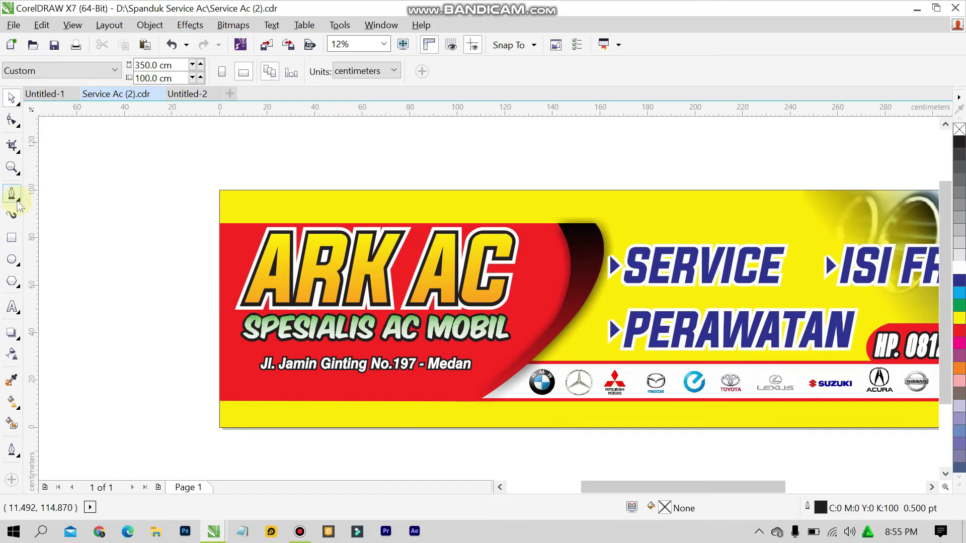
{"action": "left_click", "coordinate": [12, 193]}
{"action": "scroll", "coordinate": [609, 253], "scroll_direction": "up", "scroll_amount": 2}
{"action": "scroll", "coordinate": [618, 262], "scroll_direction": "up", "scroll_amount": 5}
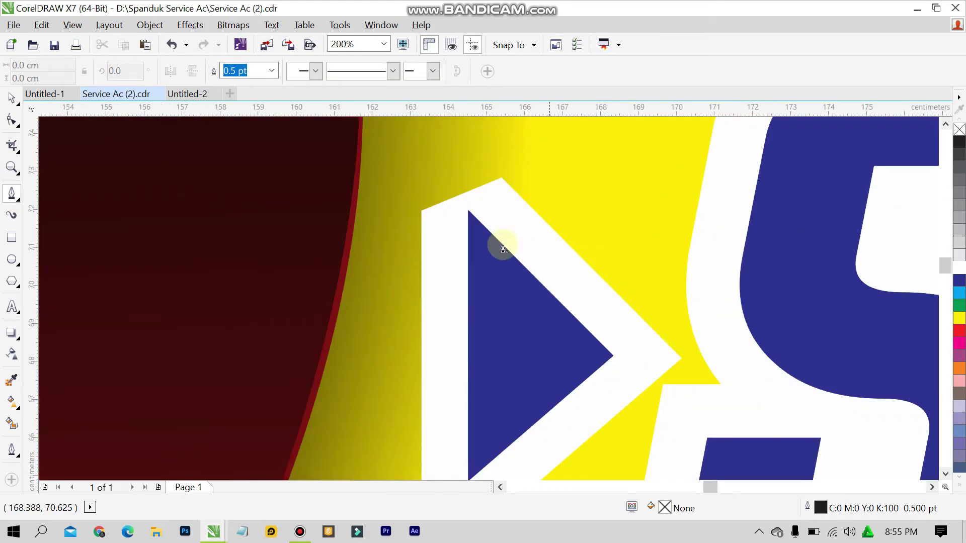
{"action": "left_click", "coordinate": [468, 211]}
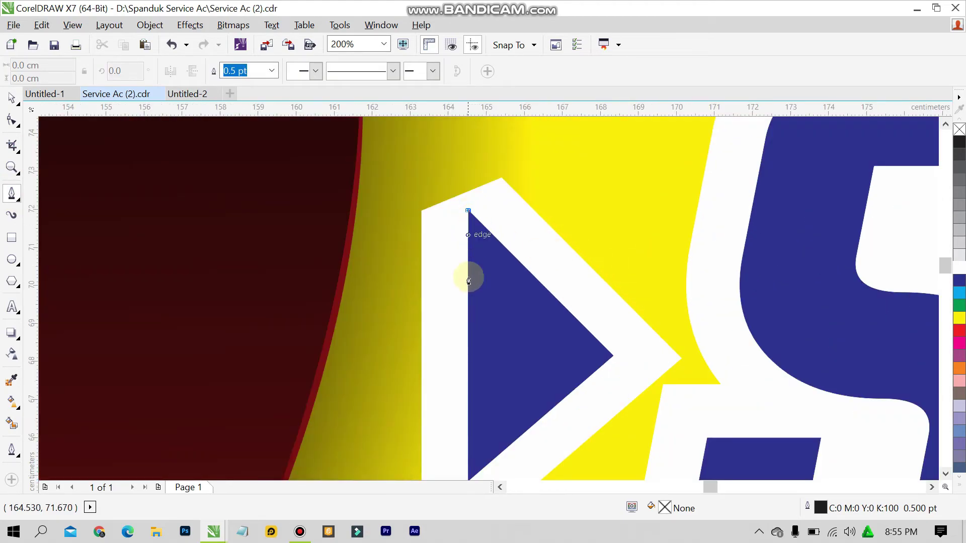
{"action": "left_click", "coordinate": [468, 481]}
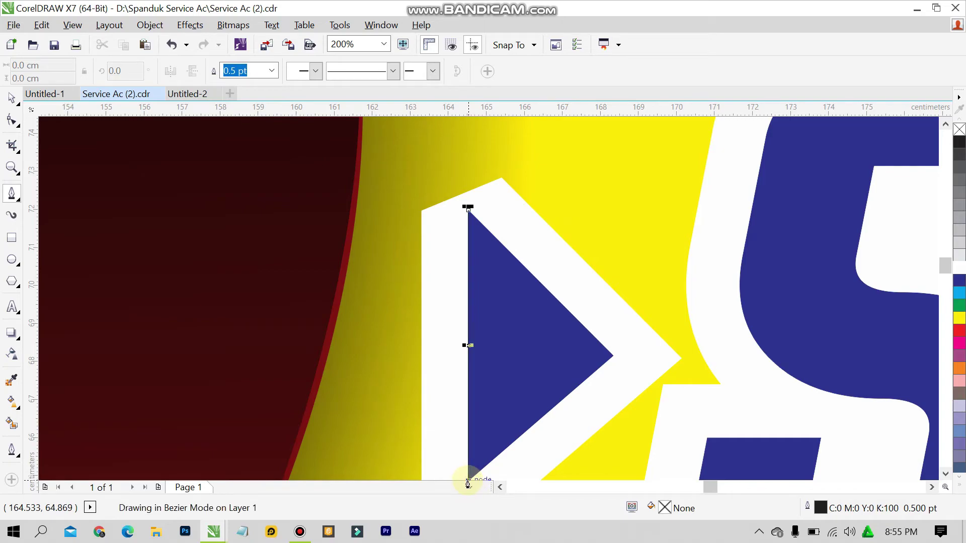
{"action": "left_click", "coordinate": [613, 356]}
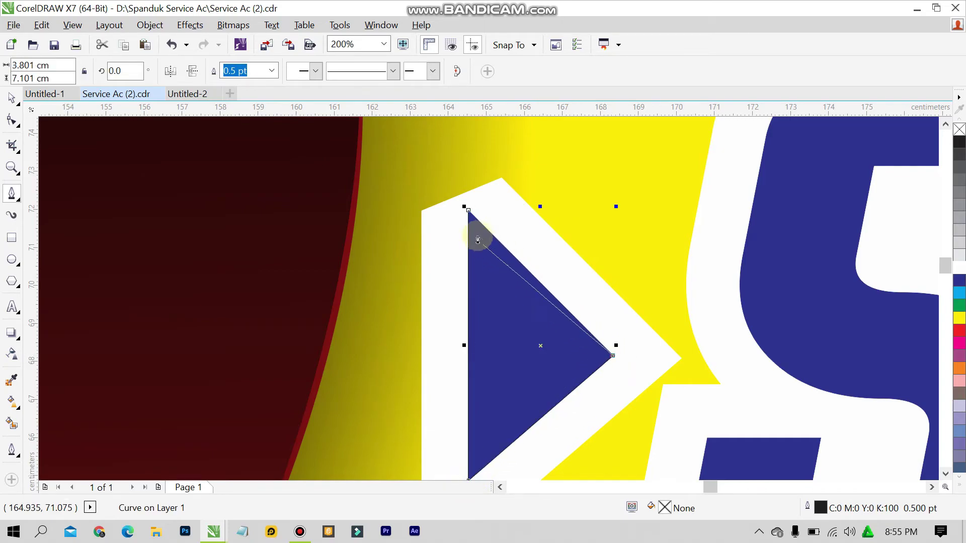
{"action": "left_click", "coordinate": [469, 212]}
{"action": "scroll", "coordinate": [471, 217], "scroll_direction": "down", "scroll_amount": 3}
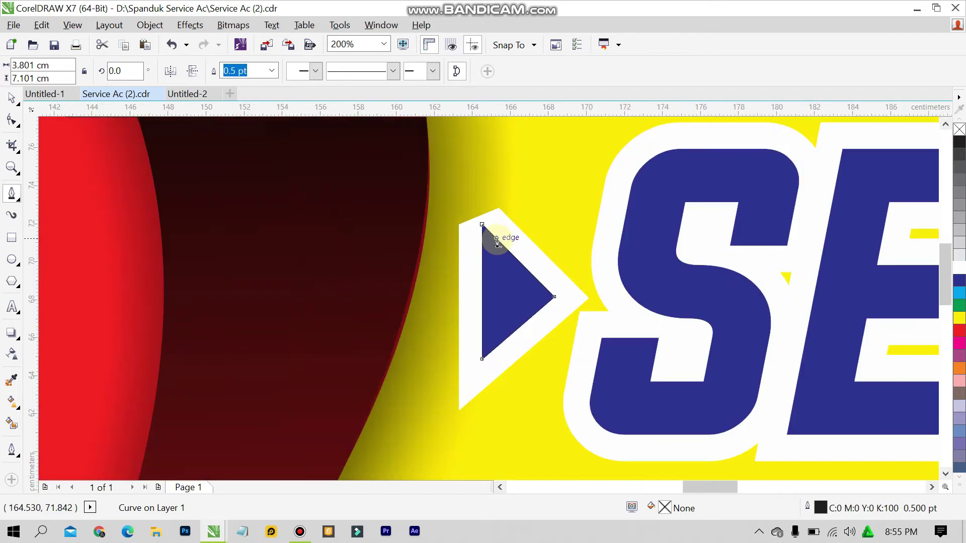
{"action": "key", "text": "space"}
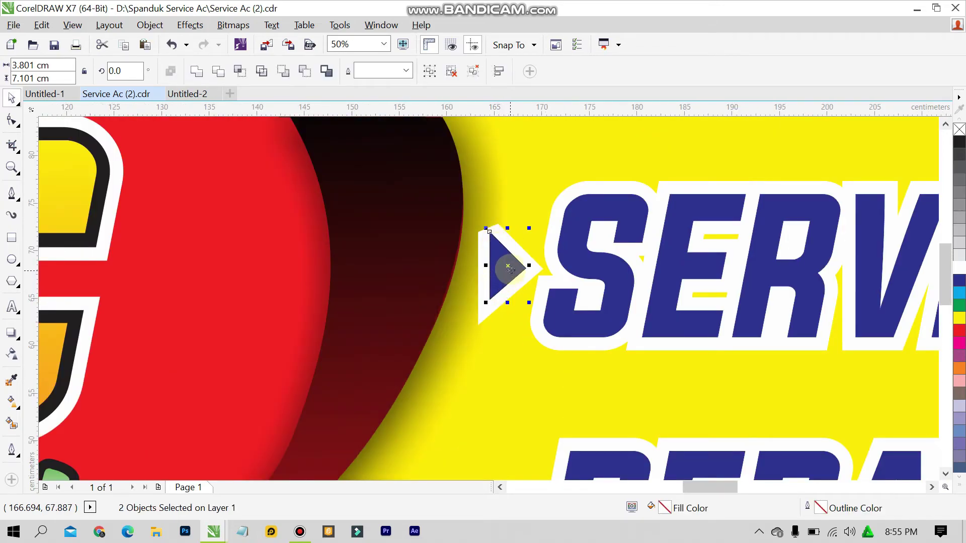
Step: Duplicate the reference bullet, bring a copy into the Untitled-2 banner and place it beside the curve's upper part
{"action": "left_click_drag", "start_coordinate": [502, 256], "coordinate": [519, 352]}
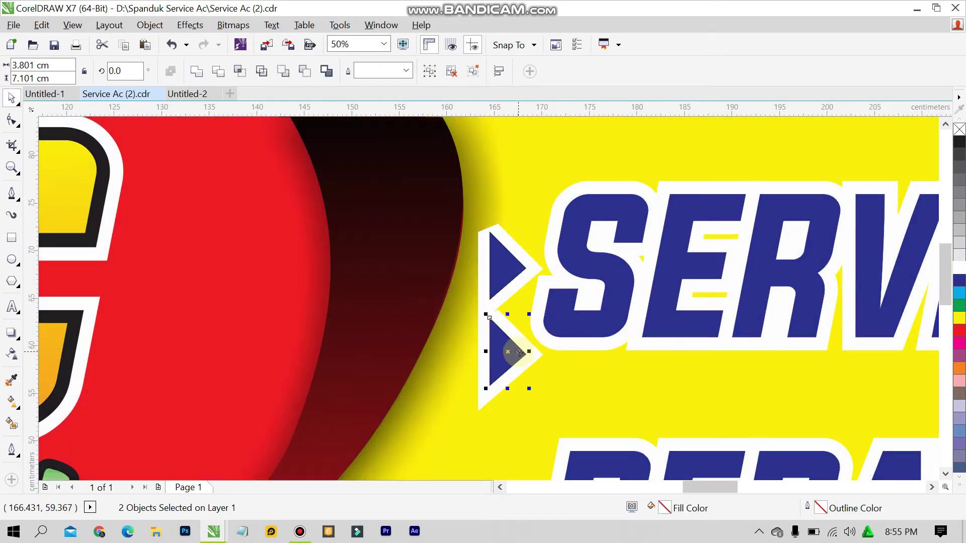
{"action": "key", "text": "ctrl+z"}
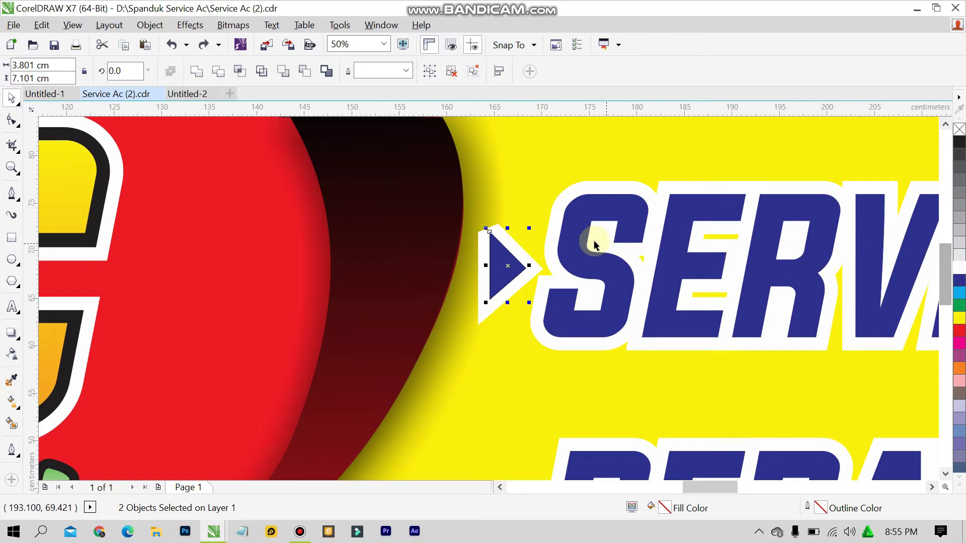
{"action": "left_click_drag", "start_coordinate": [505, 261], "coordinate": [512, 336]}
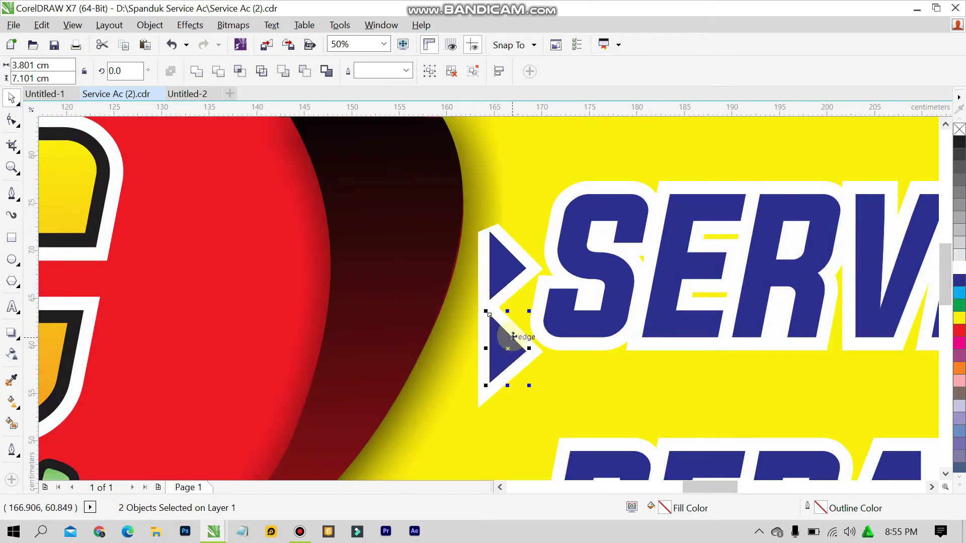
{"action": "left_click", "coordinate": [217, 94]}
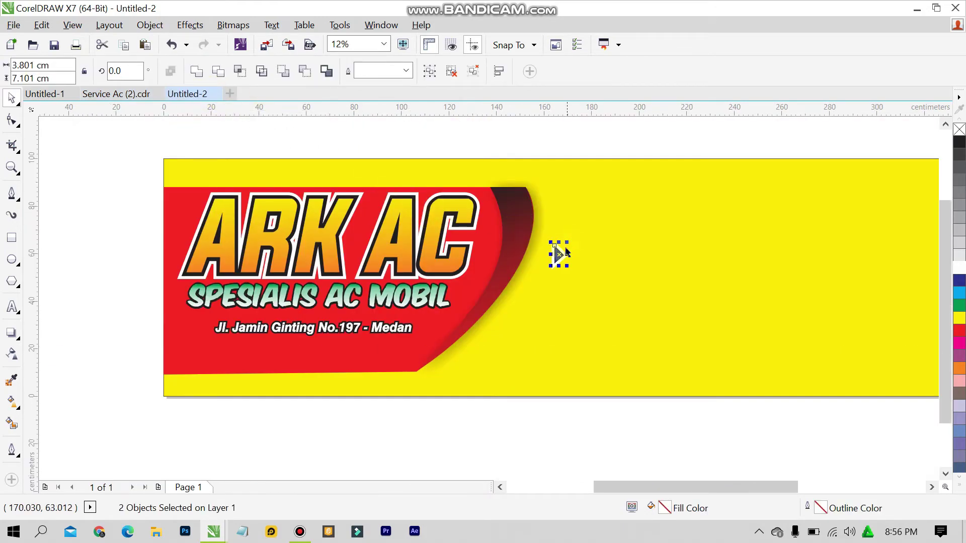
{"action": "left_click_drag", "start_coordinate": [560, 231], "coordinate": [564, 235]}
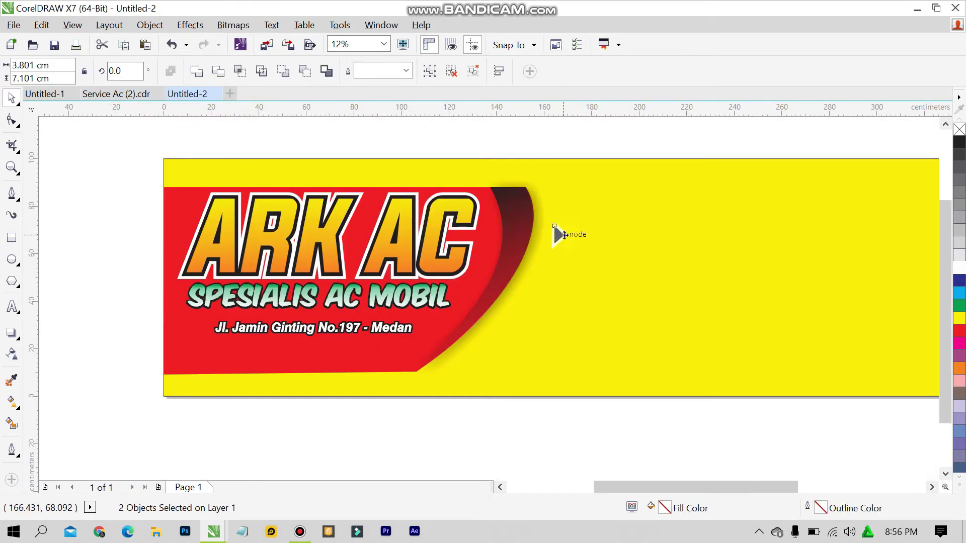
{"action": "left_click", "coordinate": [586, 147]}
{"action": "scroll", "coordinate": [701, 217], "scroll_direction": "down", "scroll_amount": 1}
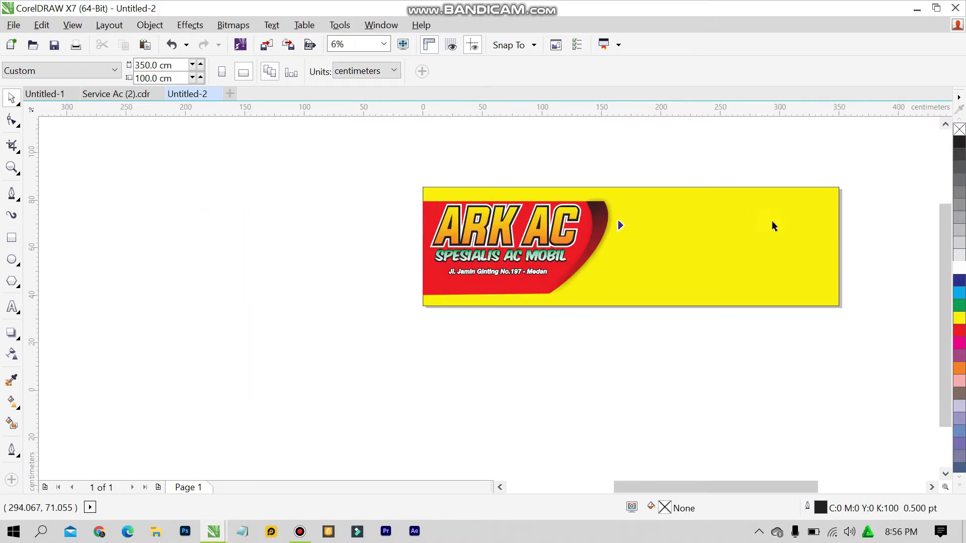
{"action": "scroll", "coordinate": [772, 222], "scroll_direction": "up", "scroll_amount": 1}
Step: Examine the font and size of the SERVICE text in the Service Ac (2).cdr reference
{"action": "left_click", "coordinate": [103, 96]}
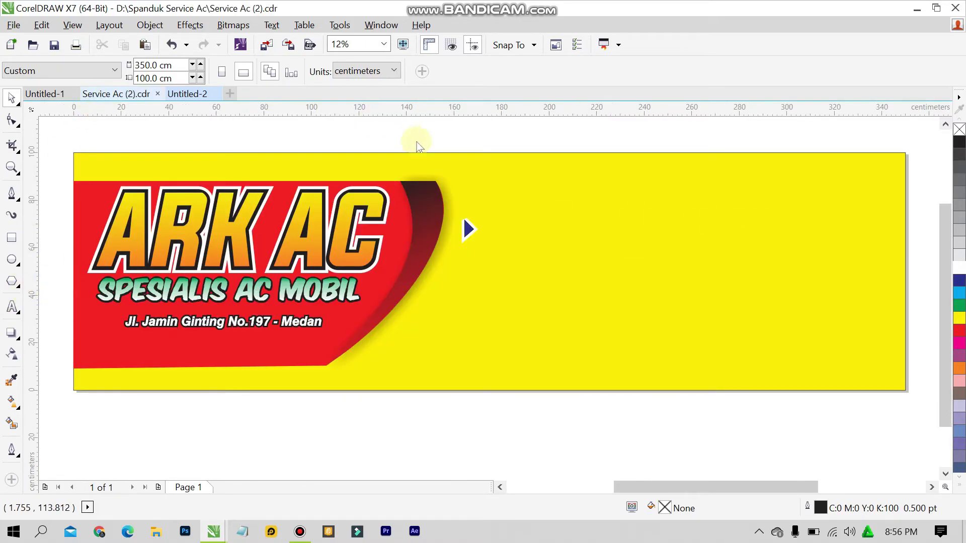
{"action": "left_click", "coordinate": [590, 246]}
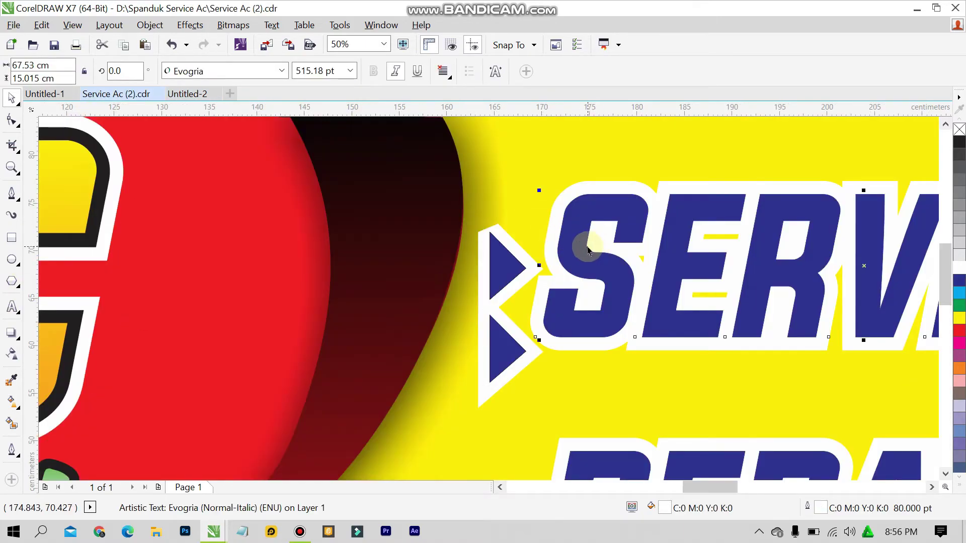
{"action": "scroll", "coordinate": [467, 176], "scroll_direction": "down", "scroll_amount": 2}
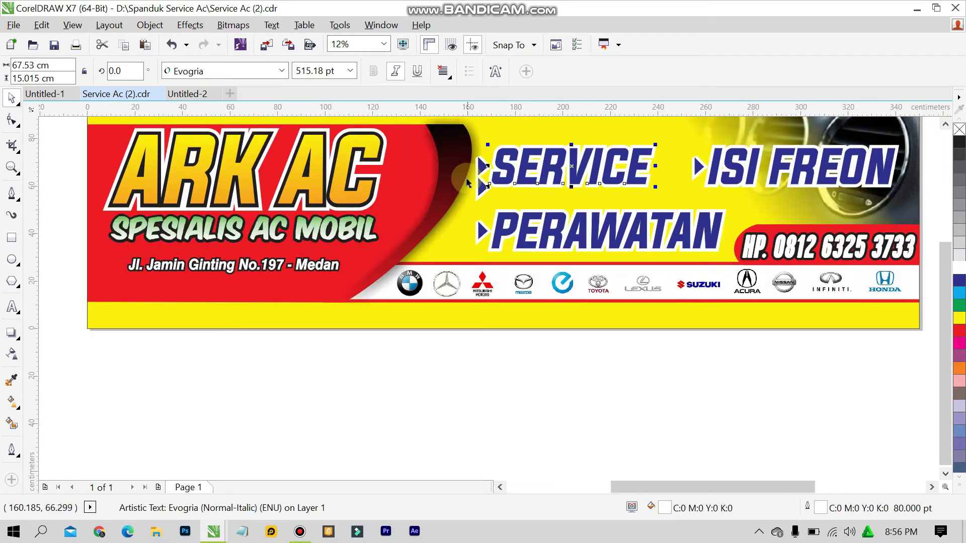
Step: Undo the traced triangle and the duplicated bullet in the Service Ac (2).cdr reference
{"action": "left_click", "coordinate": [468, 184], "text": "shift"}
{"action": "left_click", "coordinate": [468, 184]}
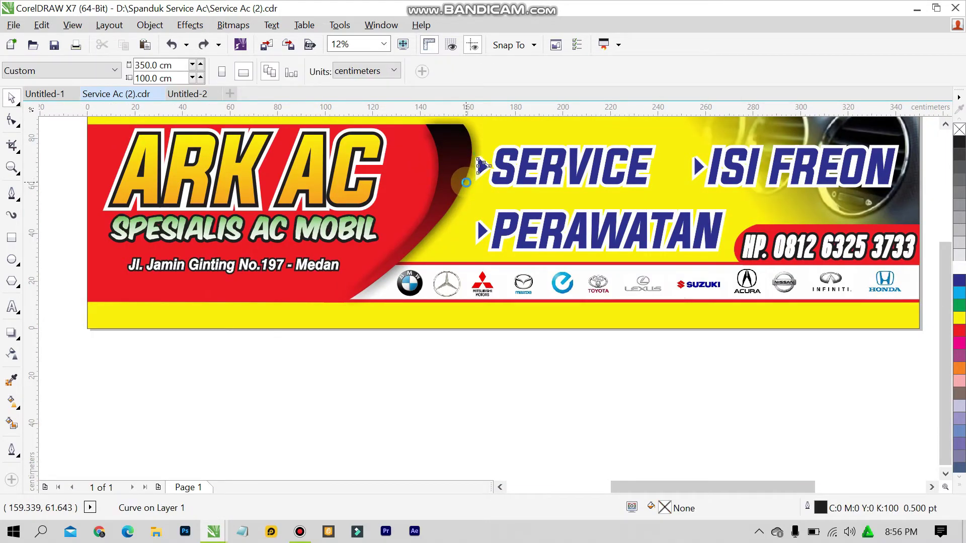
{"action": "left_click", "coordinate": [465, 182]}
{"action": "key", "text": "Tab"}
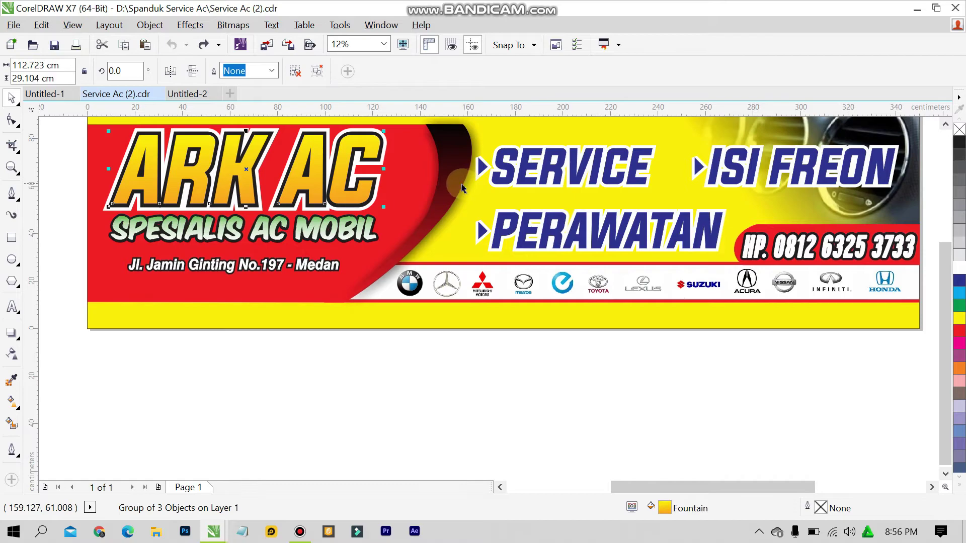
{"action": "left_click", "coordinate": [325, 383]}
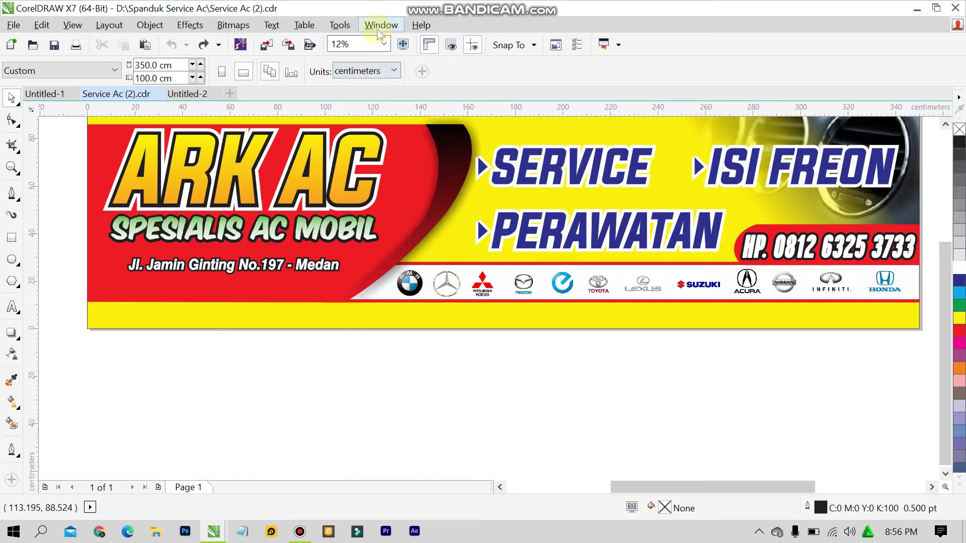
{"action": "left_click", "coordinate": [383, 44]}
{"action": "left_click", "coordinate": [370, 68]}
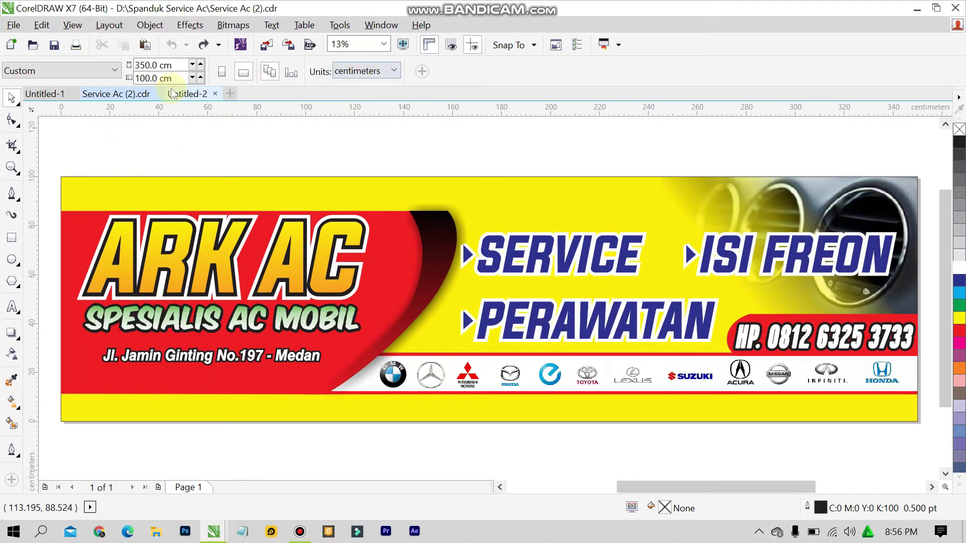
Step: Start an artistic text line beside the bullet in the Untitled-2 banner and set its size to 500 pt
{"action": "left_click", "coordinate": [187, 93]}
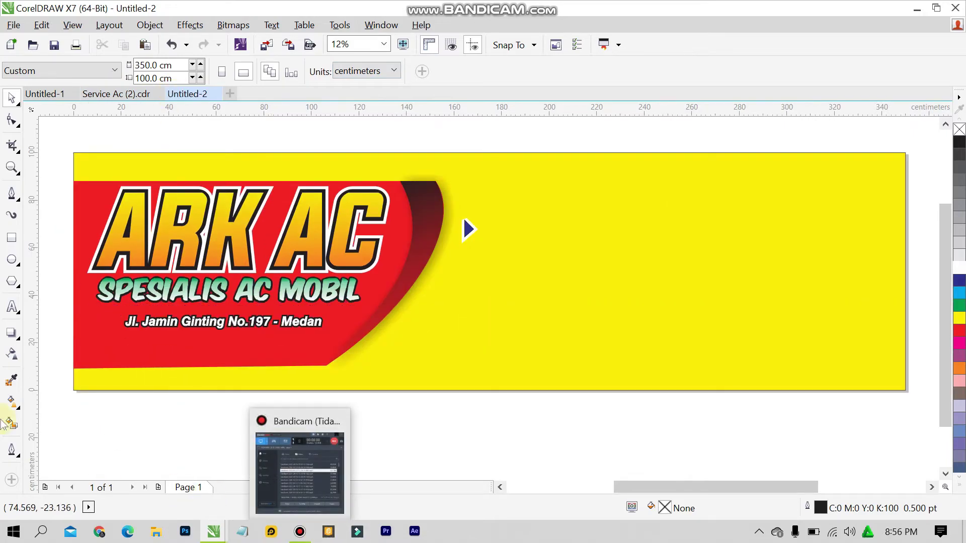
{"action": "left_click", "coordinate": [7, 310]}
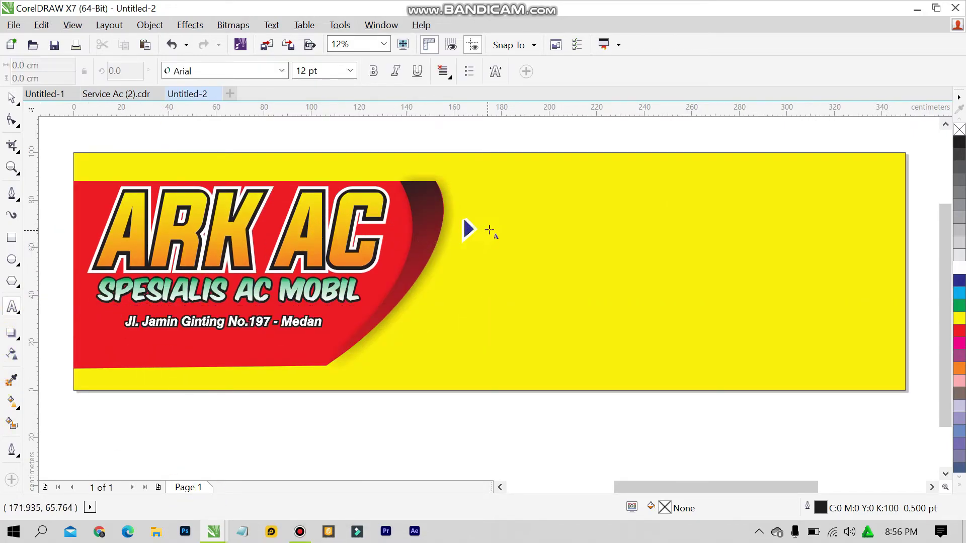
{"action": "left_click", "coordinate": [480, 222]}
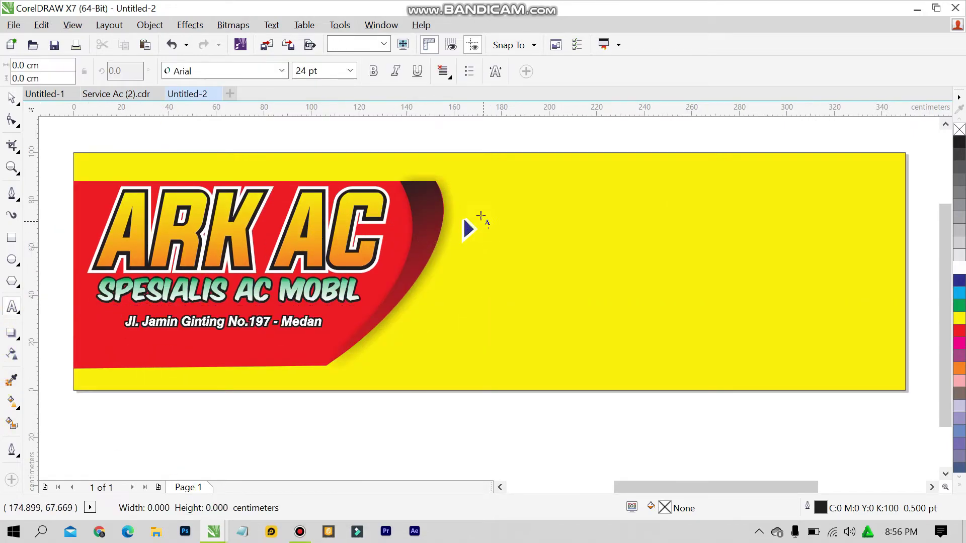
{"action": "left_click", "coordinate": [349, 71]}
{"action": "left_click", "coordinate": [333, 65]}
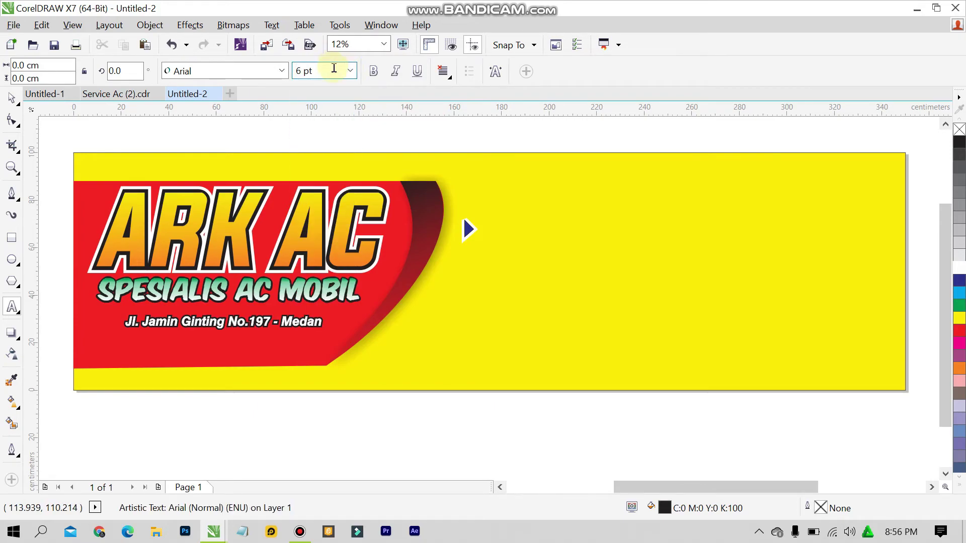
{"action": "left_click", "coordinate": [333, 69]}
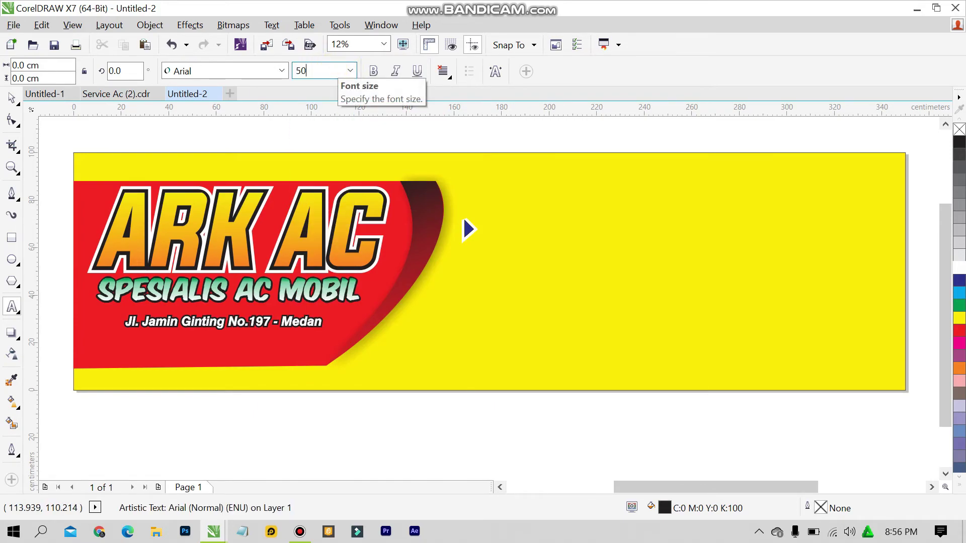
{"action": "left_click", "coordinate": [333, 69]}
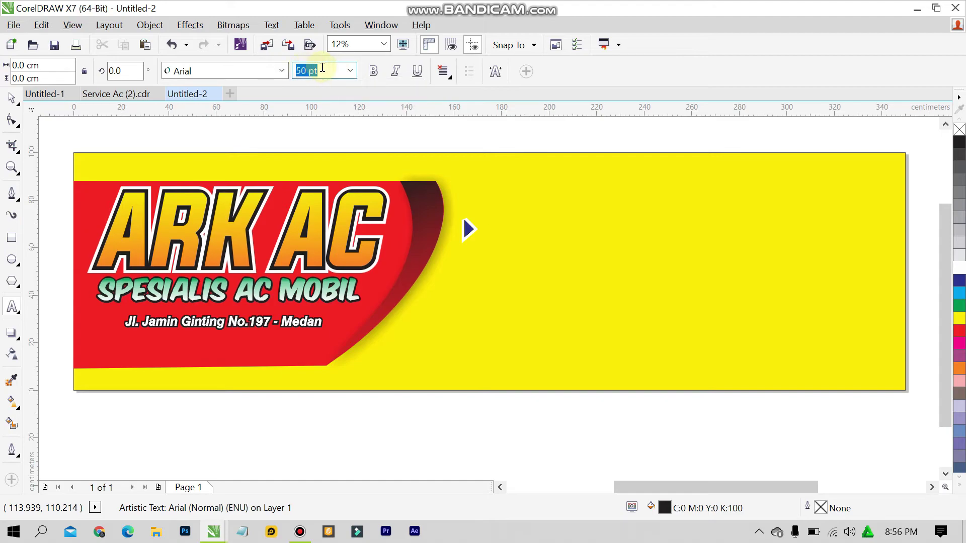
{"action": "type", "text": "50"}
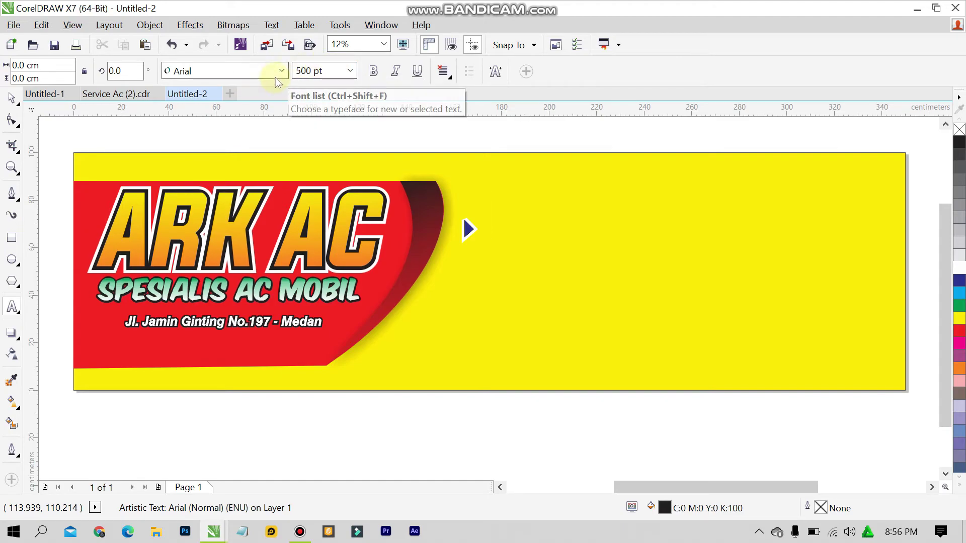
Step: Set the text's font to Evogria italic and enter SERVICE
{"action": "left_click", "coordinate": [281, 71]}
{"action": "mouse_move", "coordinate": [280, 100]}
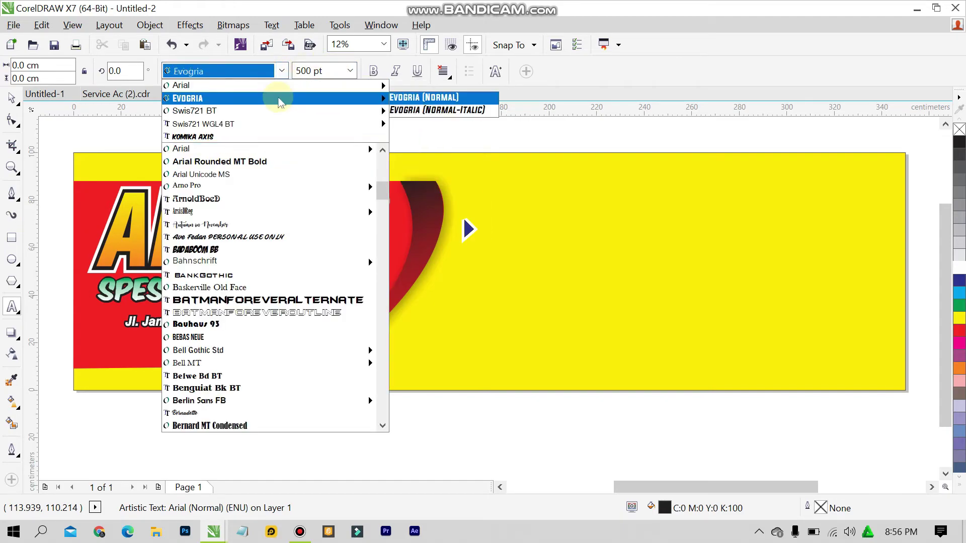
{"action": "left_click", "coordinate": [428, 97]}
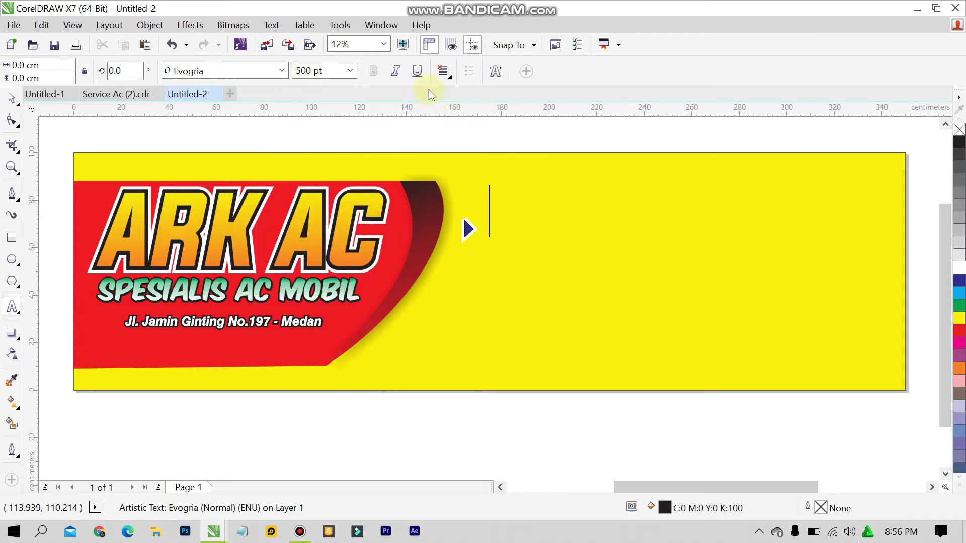
{"action": "left_click", "coordinate": [396, 71]}
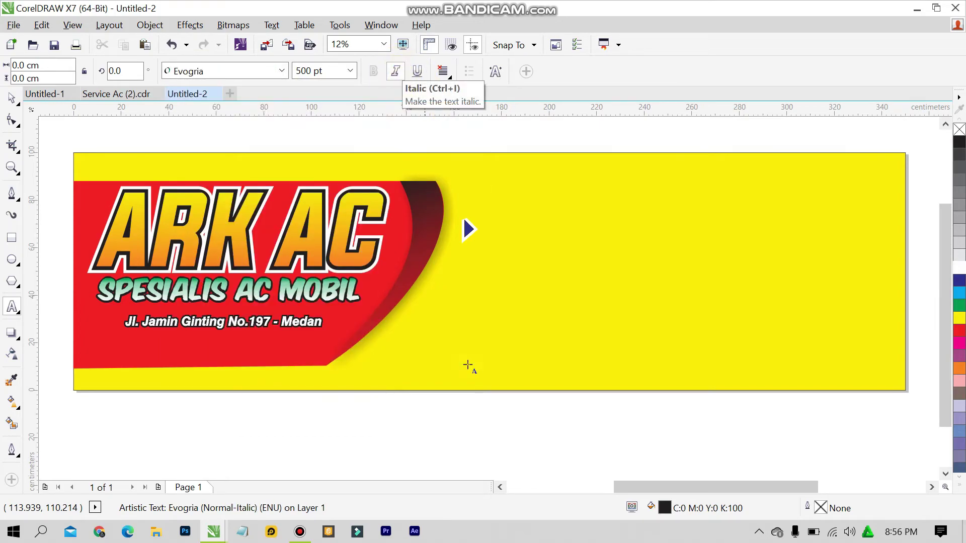
{"action": "type", "text": "SERVICE"}
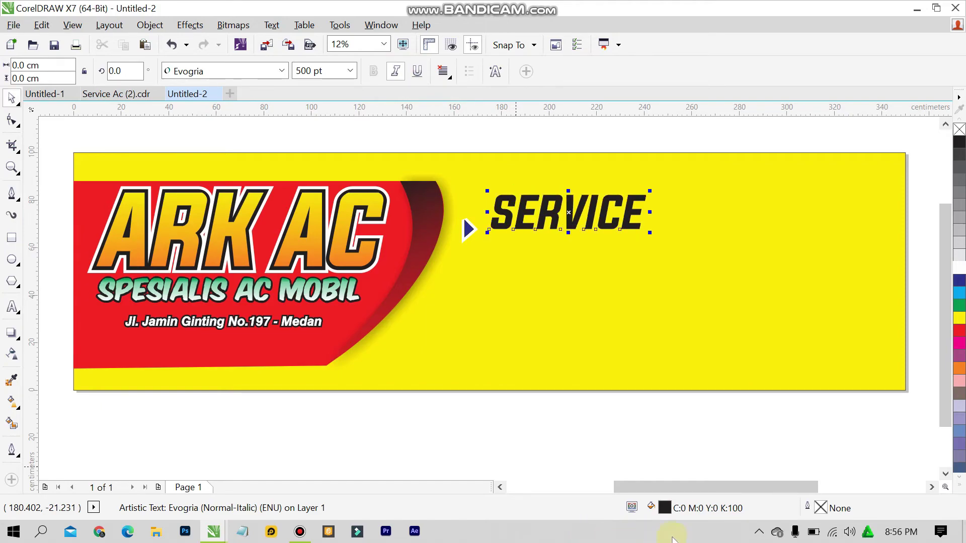
Step: Move the SERVICE text next to the bullet and colour its fill and outline blue (C:100 M:100 Y:0 K:0)
{"action": "left_click_drag", "start_coordinate": [593, 221], "coordinate": [583, 232]}
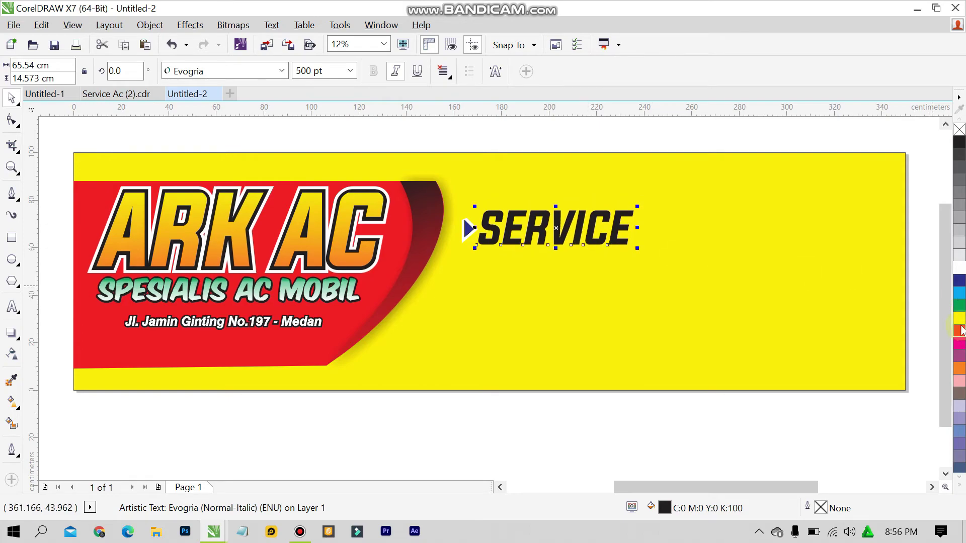
{"action": "left_click", "coordinate": [960, 282]}
{"action": "left_click", "coordinate": [600, 234]}
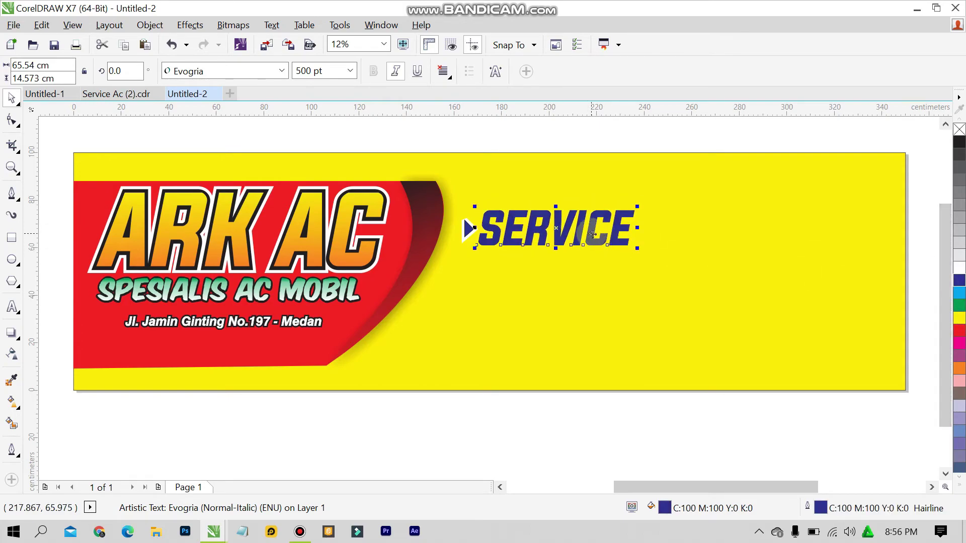
Step: Duplicate the blue SERVICE text about 9 cm below the original
{"action": "left_click_drag", "start_coordinate": [593, 234], "coordinate": [591, 256]}
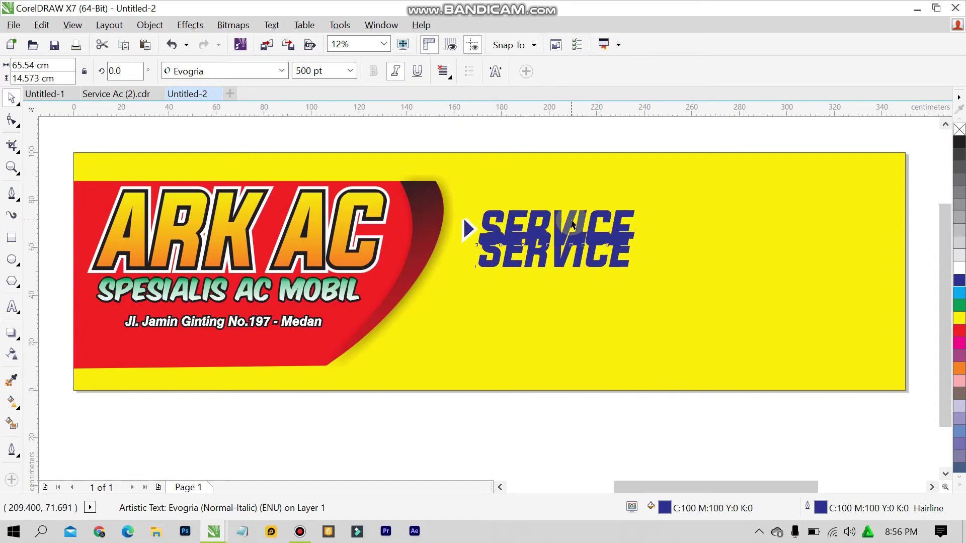
{"action": "scroll", "coordinate": [572, 222], "scroll_direction": "up", "scroll_amount": 3}
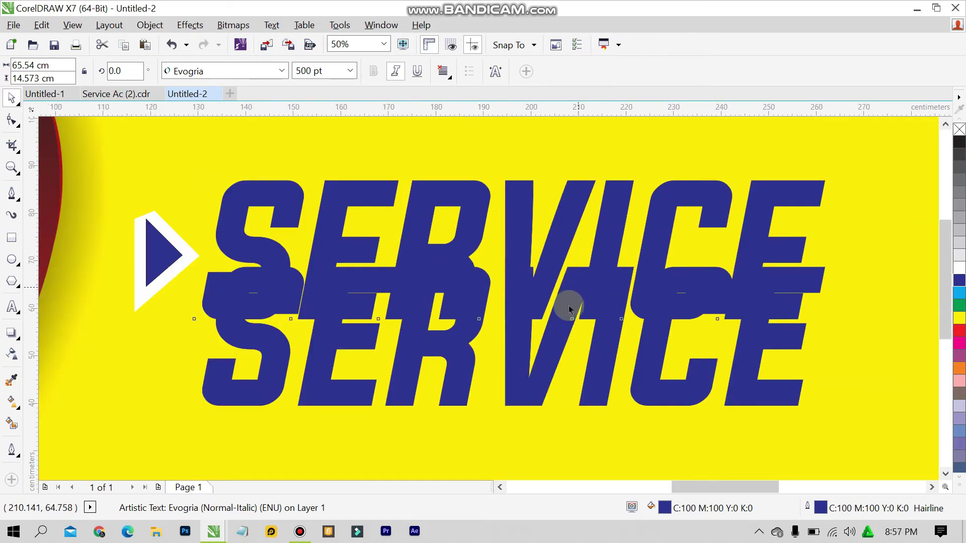
Step: Colour the lower SERVICE copy's fill and outline white and set its outline width to 80 pt
{"action": "scroll", "coordinate": [571, 306], "scroll_direction": "down", "scroll_amount": 1}
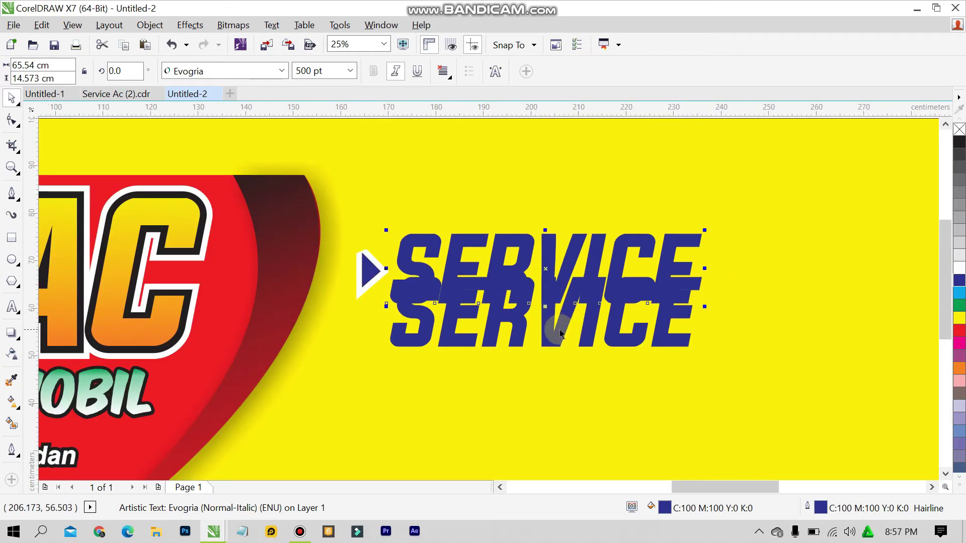
{"action": "left_click", "coordinate": [959, 275]}
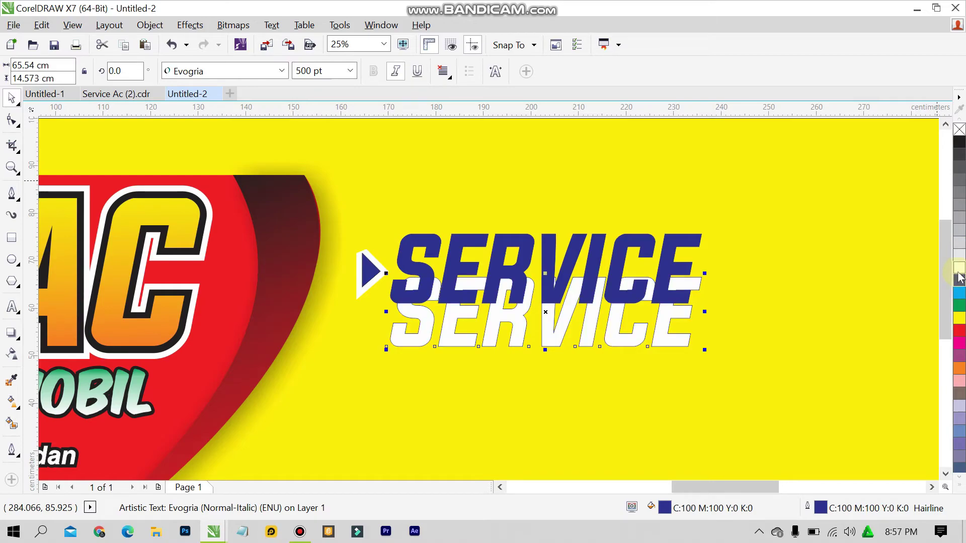
{"action": "double_click", "coordinate": [821, 508]}
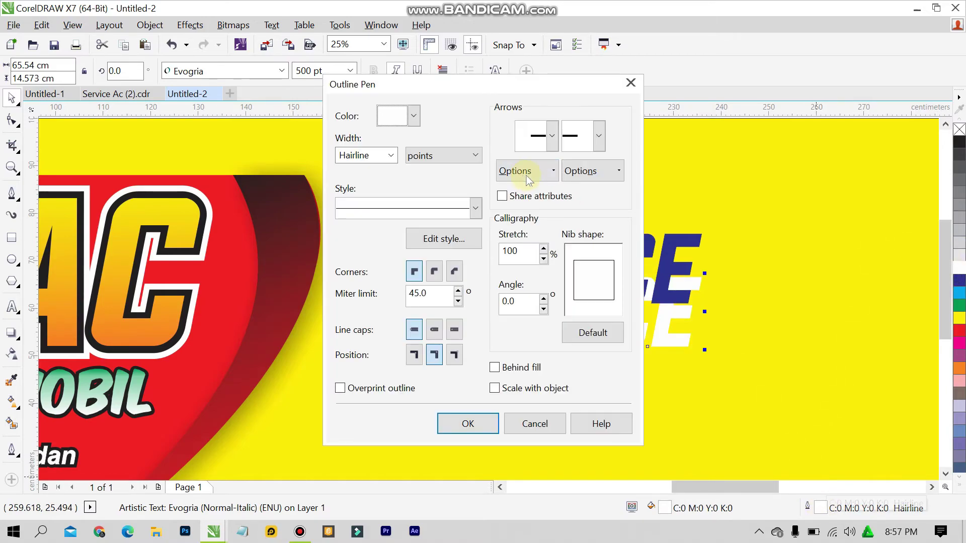
{"action": "double_click", "coordinate": [373, 152]}
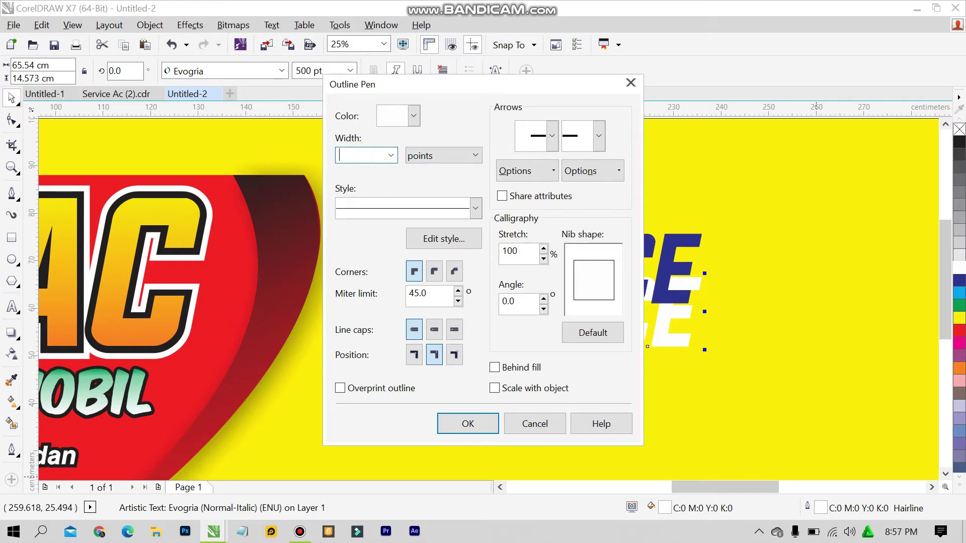
{"action": "key", "text": "Return"}
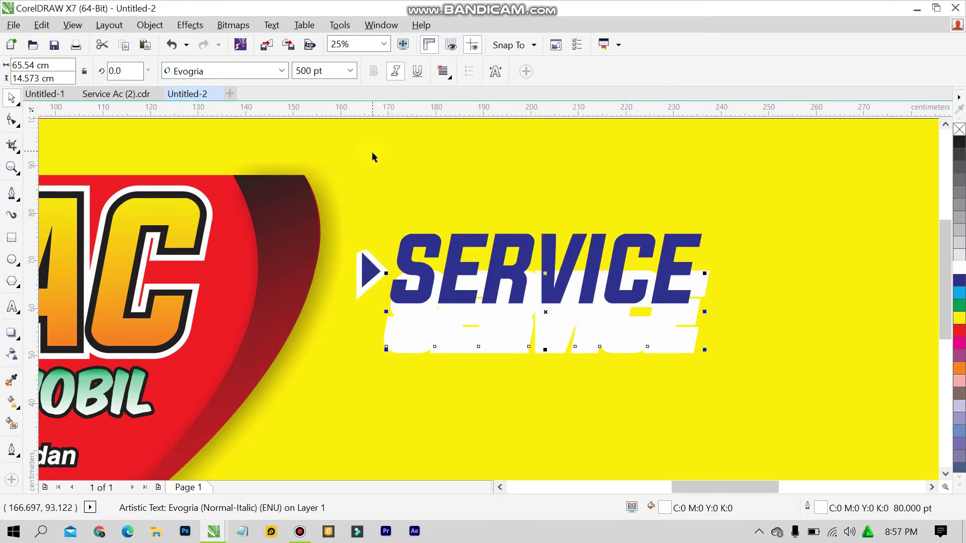
Step: Centre-align the white SERVICE text with the blue SERVICE text so it forms a border behind it
{"action": "left_click", "coordinate": [405, 244], "text": "shift"}
{"action": "key", "text": "c"}
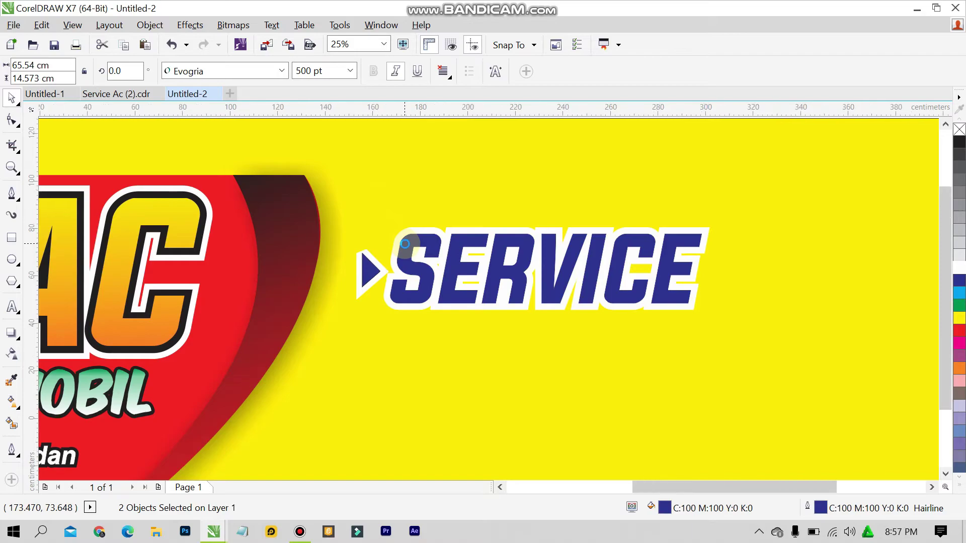
{"action": "scroll", "coordinate": [424, 155], "scroll_direction": "down", "scroll_amount": 1}
{"action": "left_click", "coordinate": [422, 157]}
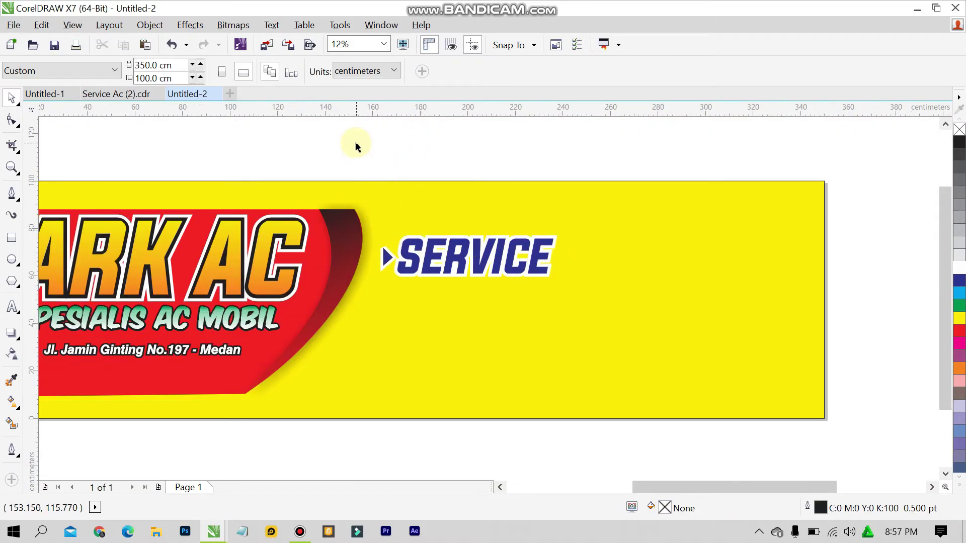
Step: Duplicate the bullet together with both SERVICE texts about 25 cm below the original row
{"action": "left_click_drag", "start_coordinate": [356, 143], "coordinate": [573, 304]}
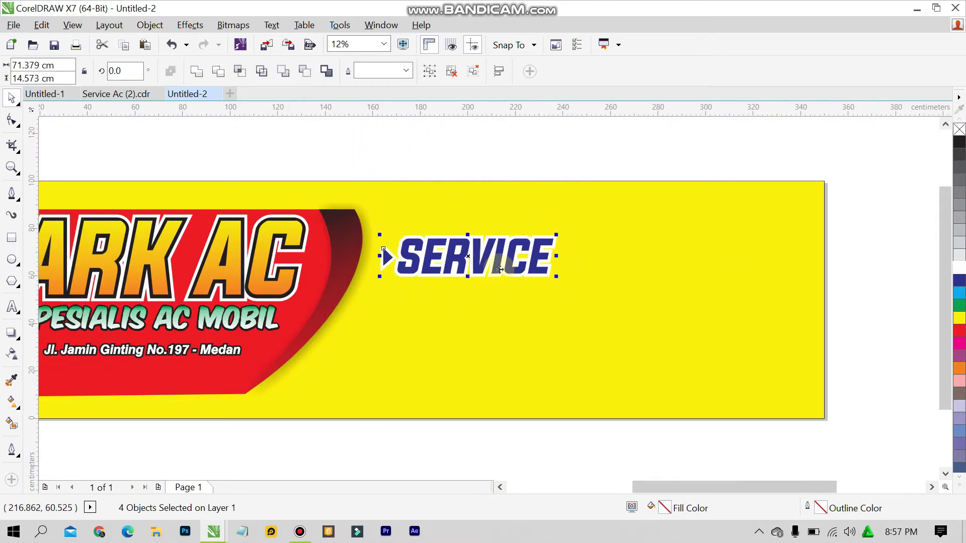
{"action": "left_click_drag", "start_coordinate": [511, 329], "coordinate": [511, 328]}
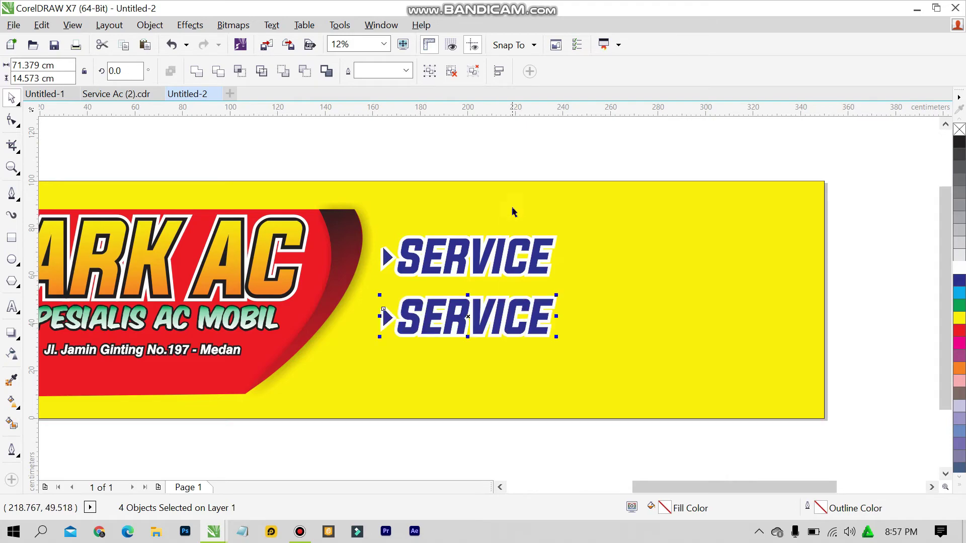
{"action": "left_click", "coordinate": [513, 151]}
Step: Check the second service's wording in Service Ac (2).cdr and change the lower row's blue text in Untitled-2 to PERAWATAN
{"action": "left_click", "coordinate": [482, 313]}
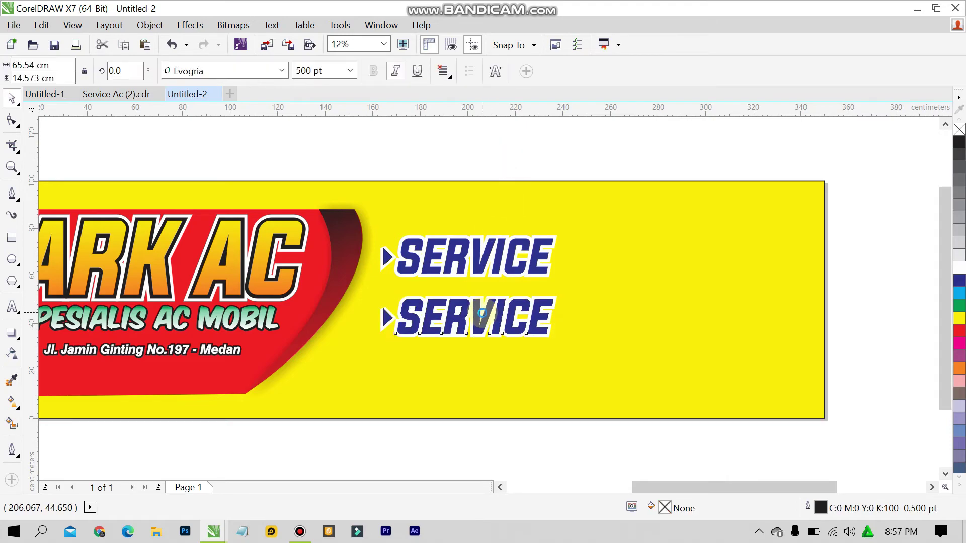
{"action": "left_click", "coordinate": [123, 94]}
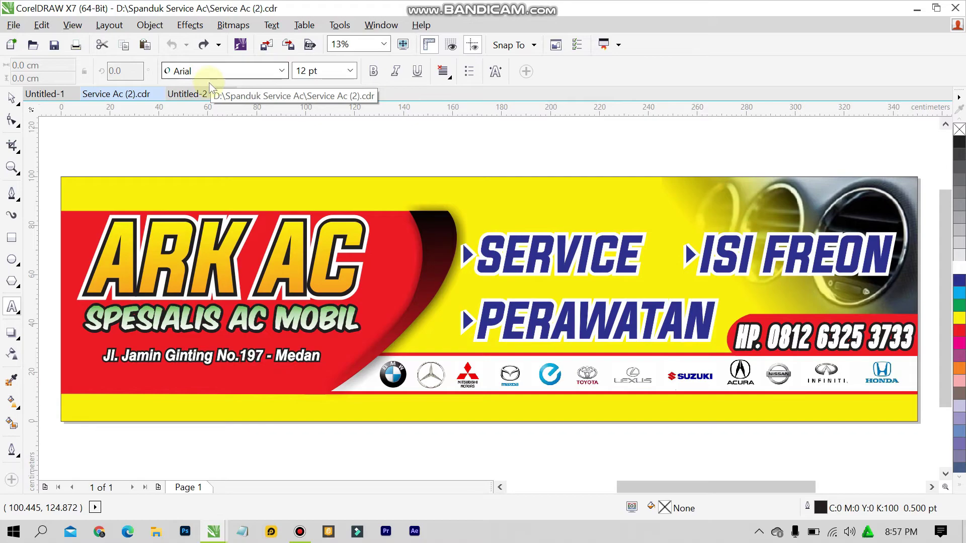
{"action": "left_click", "coordinate": [199, 94]}
{"action": "left_click", "coordinate": [516, 323]}
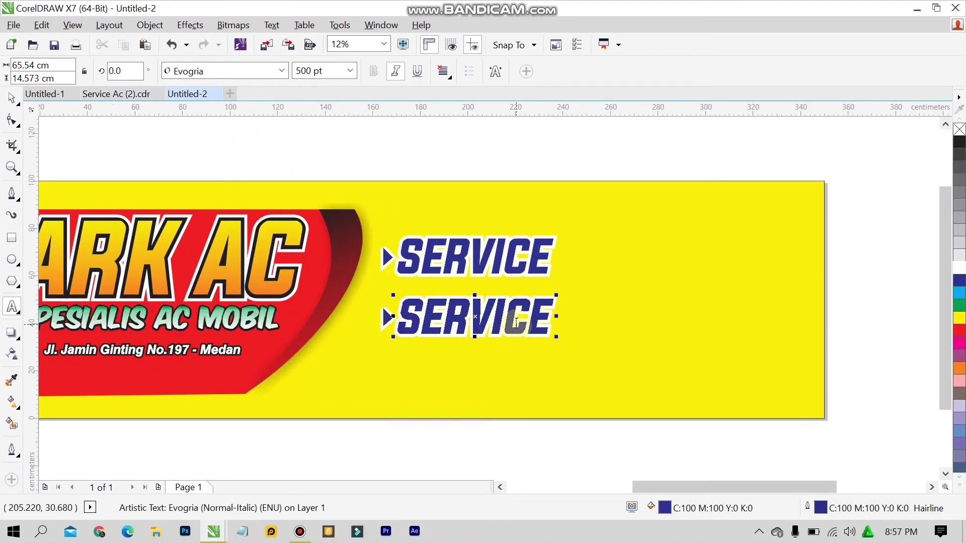
{"action": "key", "text": "ctrl+a"}
{"action": "type", "text": "PER"}
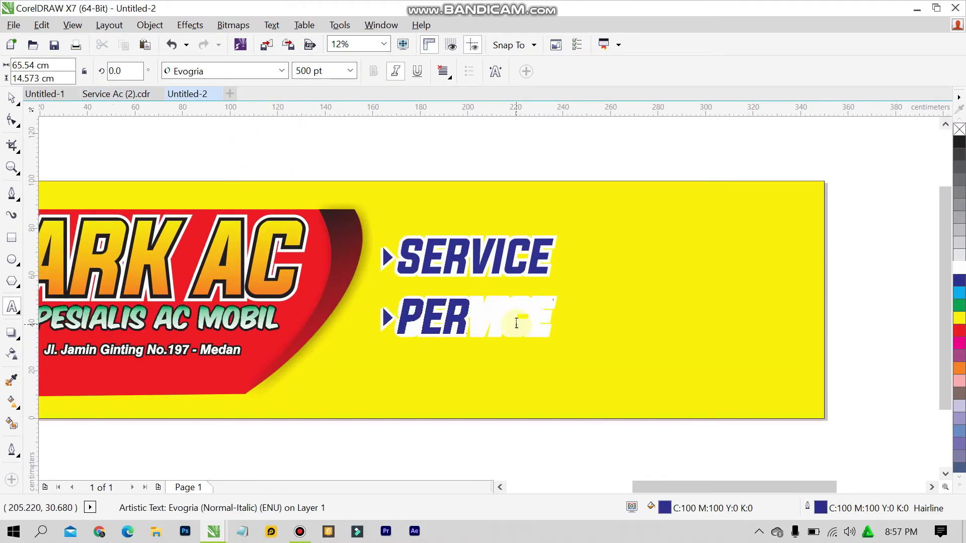
{"action": "type", "text": "AWATAN"}
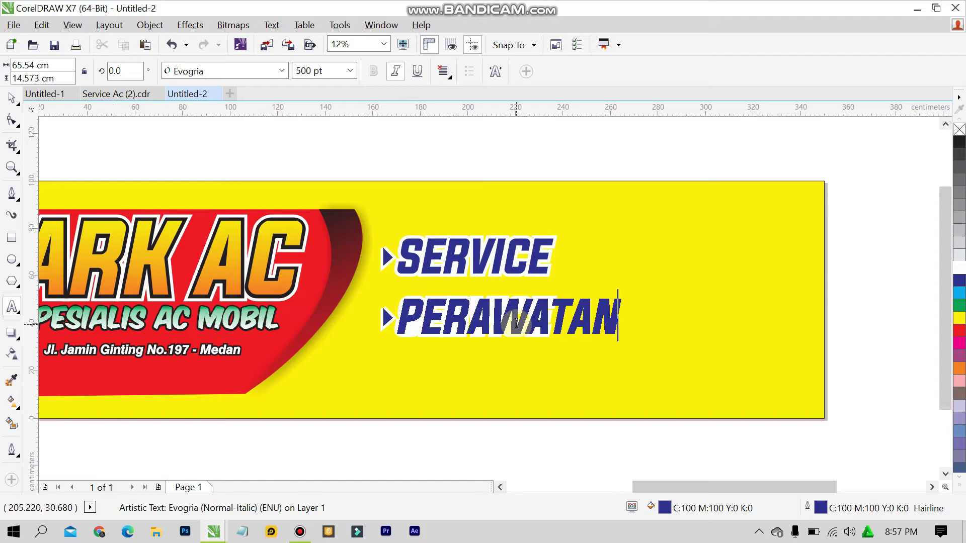
{"action": "key", "text": "ctrl+space"}
Step: Replace the wording of the white border text behind the lower row with PERAWATAN
{"action": "scroll", "coordinate": [494, 346], "scroll_direction": "up", "scroll_amount": 2}
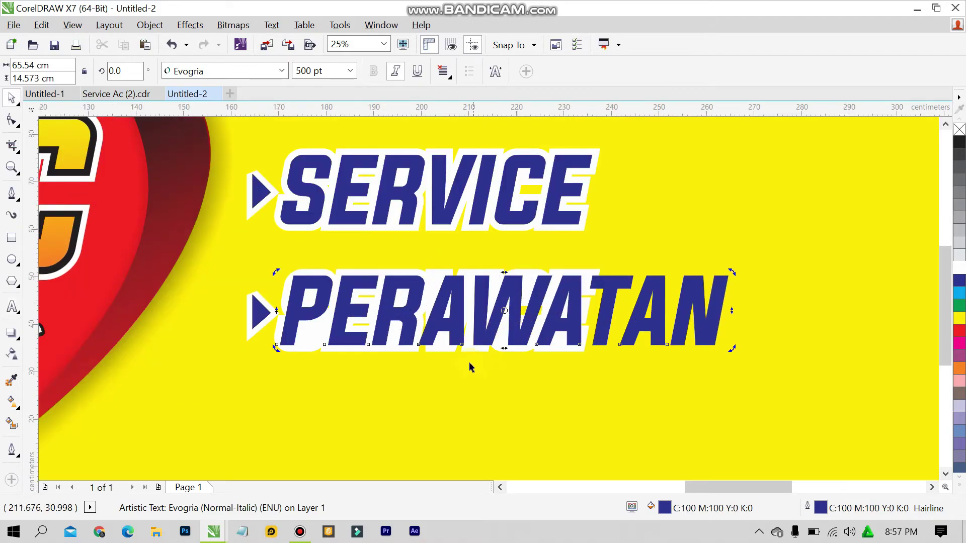
{"action": "key", "text": "ctrl+z"}
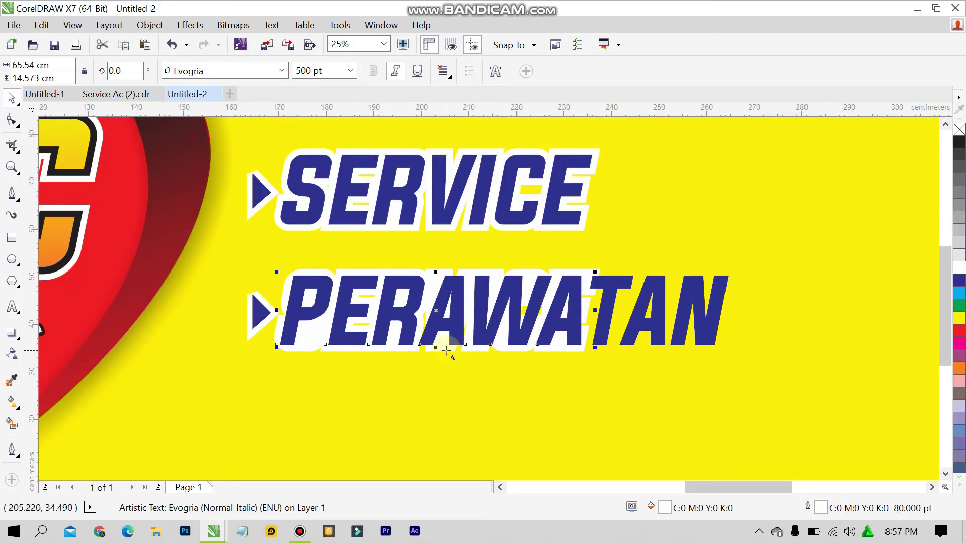
{"action": "key", "text": "ctrl+shift+z"}
{"action": "key", "text": "shift+Right"}
{"action": "key", "text": "shift+Right"}
{"action": "key", "text": "shift+Right"}
{"action": "key", "text": "shift+Right"}
{"action": "key", "text": "shift+Right"}
{"action": "key", "text": "shift+Right"}
{"action": "key", "text": "shift+Right"}
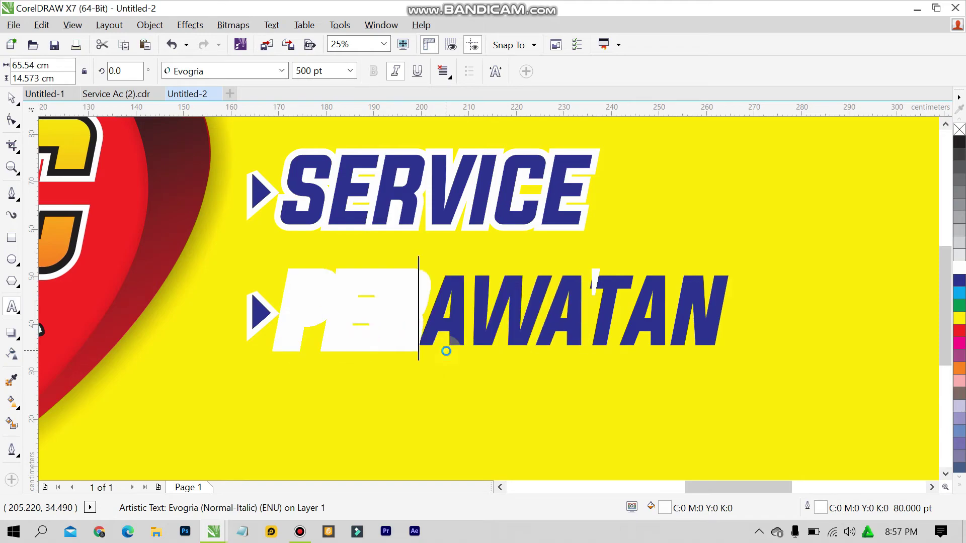
{"action": "key", "text": "shift+Right"}
{"action": "key", "text": "shift+Right"}
{"action": "key", "text": "shift+Right"}
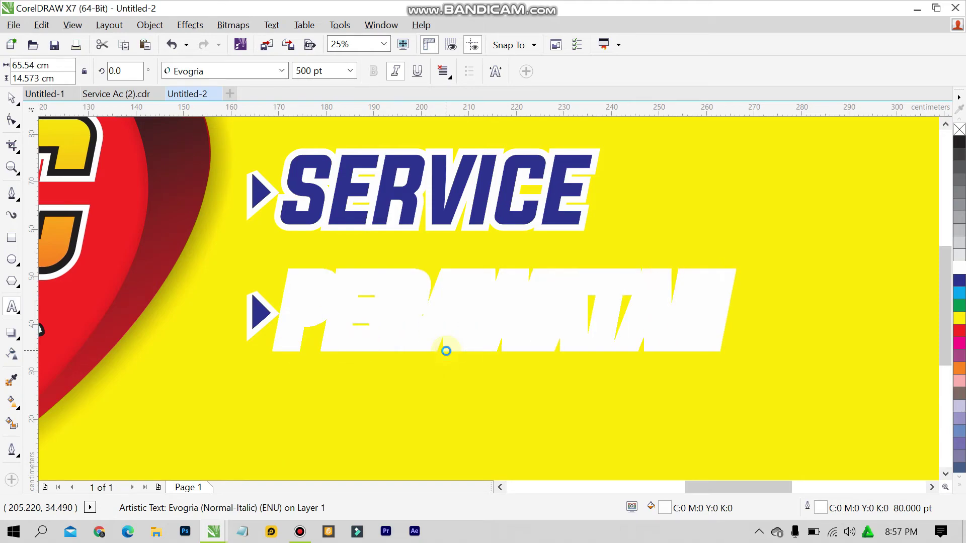
{"action": "key", "text": "Escape"}
{"action": "scroll", "coordinate": [422, 326], "scroll_direction": "down", "scroll_amount": 3}
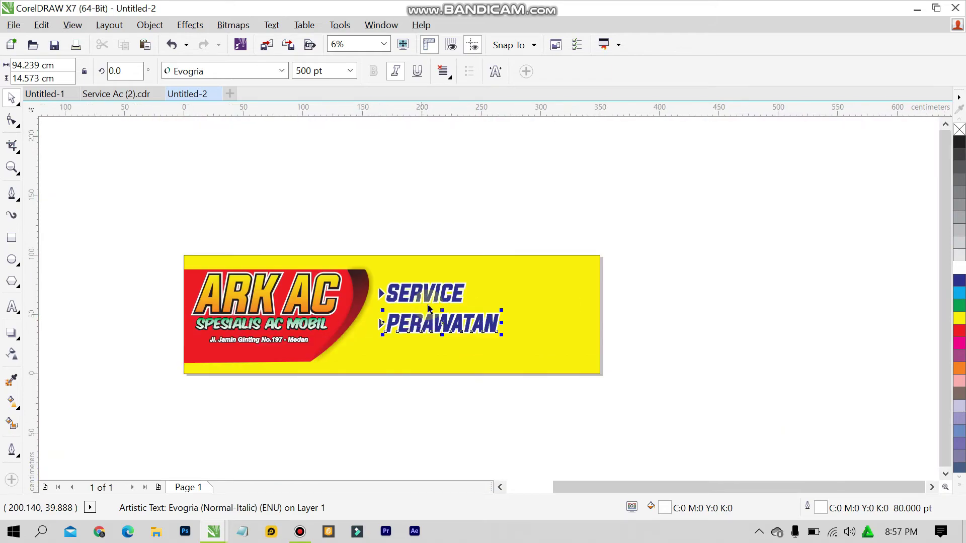
{"action": "left_click", "coordinate": [450, 251]}
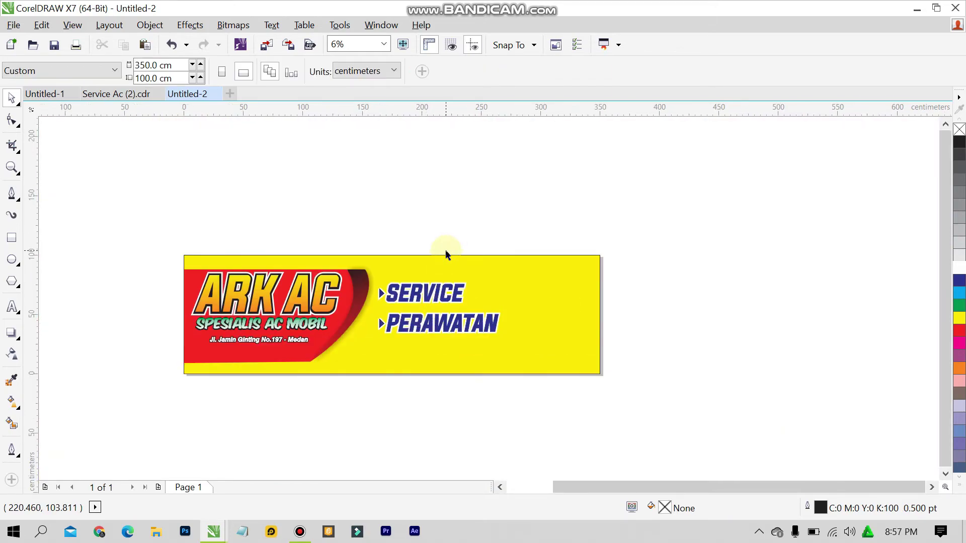
Step: Duplicate the upper bullet and SERVICE texts about 87 cm to the right on the same row
{"action": "scroll", "coordinate": [443, 249], "scroll_direction": "up", "scroll_amount": 1}
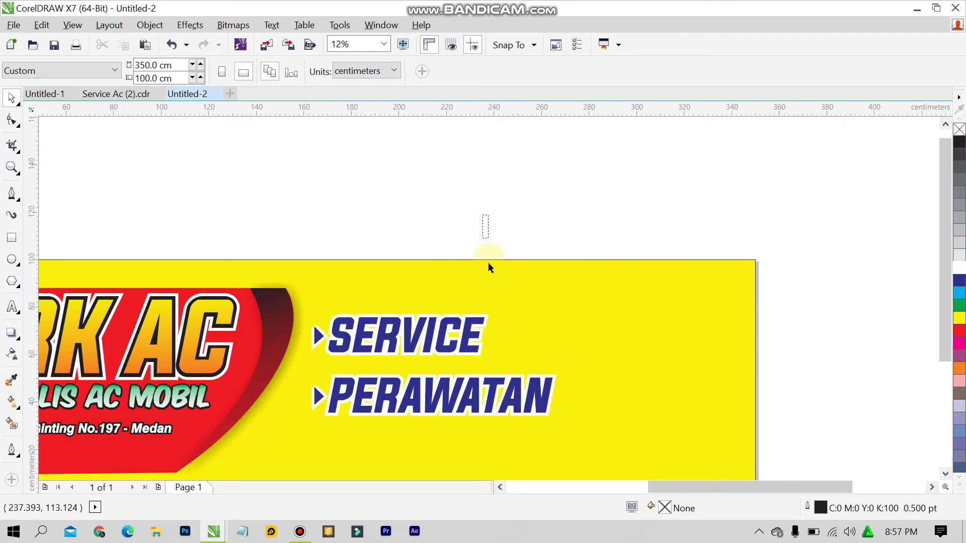
{"action": "left_click_drag", "start_coordinate": [516, 224], "coordinate": [304, 370]}
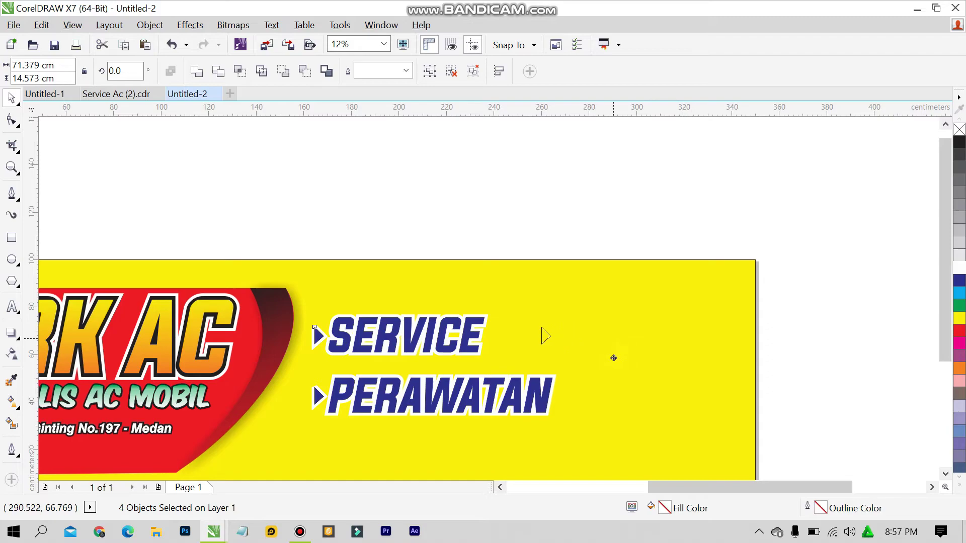
{"action": "left_click_drag", "start_coordinate": [593, 358], "coordinate": [593, 358]}
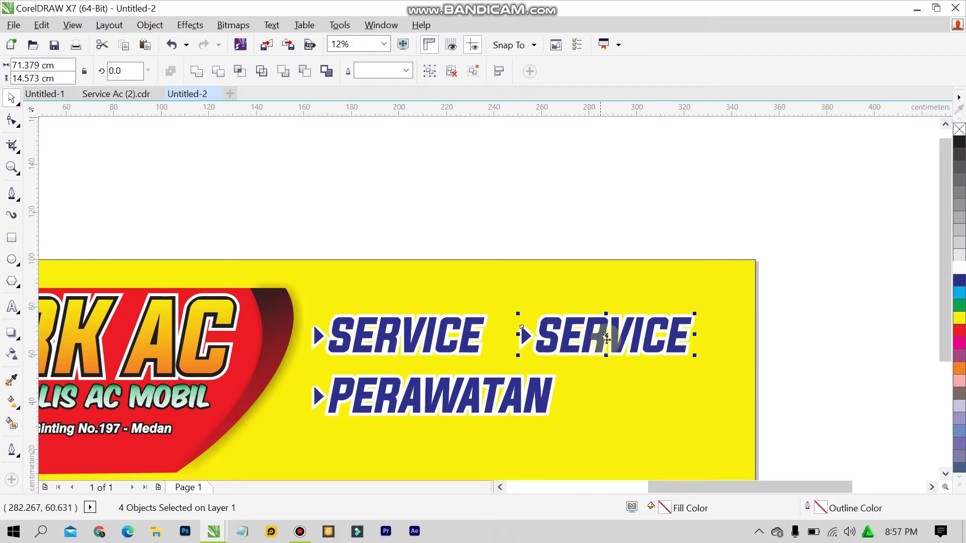
Step: Check the third service's wording in Service Ac (2).cdr and change the right-hand copy's blue text to ISI FREON
{"action": "double_click", "coordinate": [651, 331]}
{"action": "double_click", "coordinate": [651, 330]}
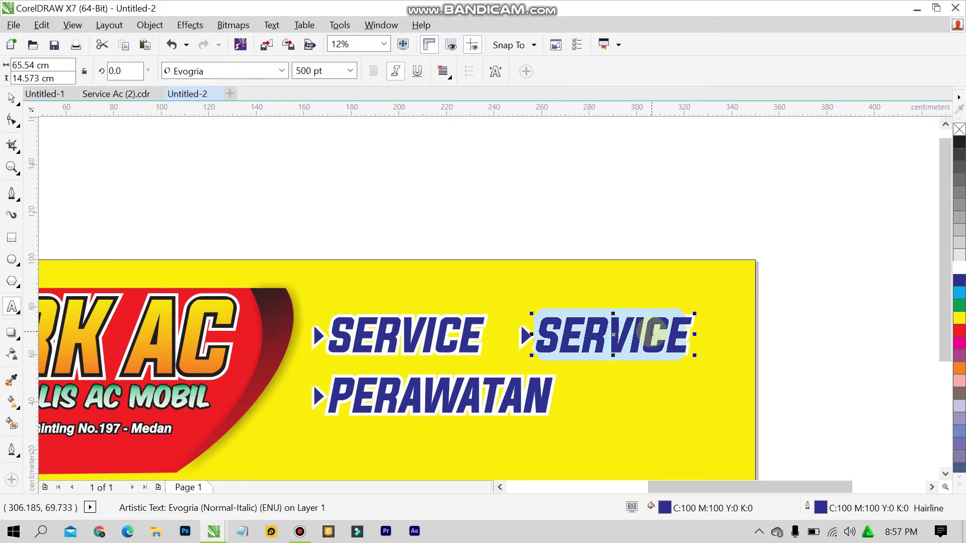
{"action": "type", "text": "G"}
{"action": "key", "text": "BackSpace"}
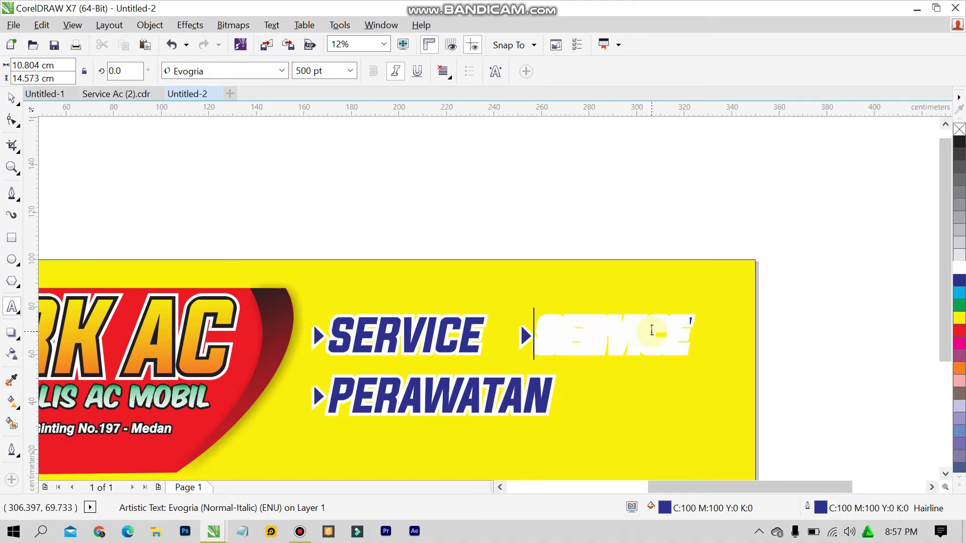
{"action": "type", "text": "A"}
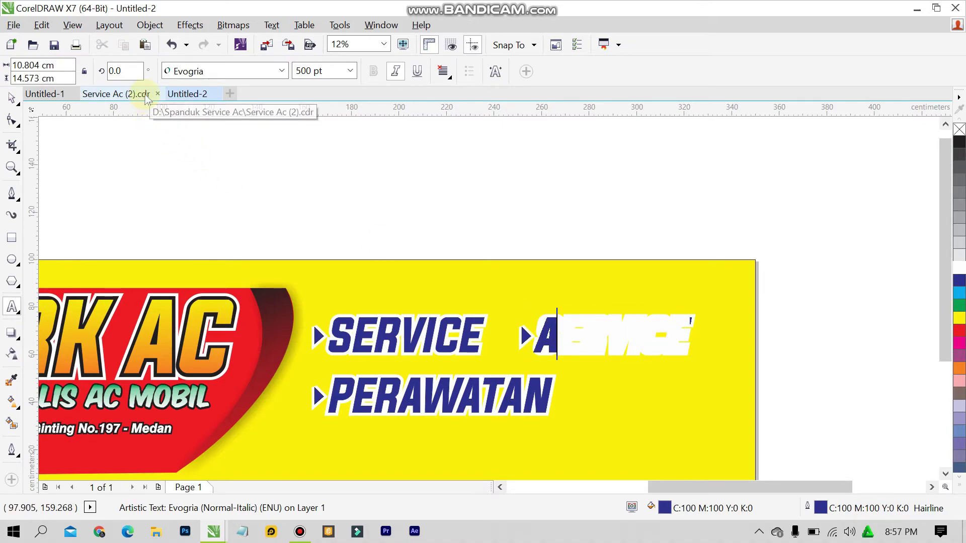
{"action": "left_click", "coordinate": [146, 97]}
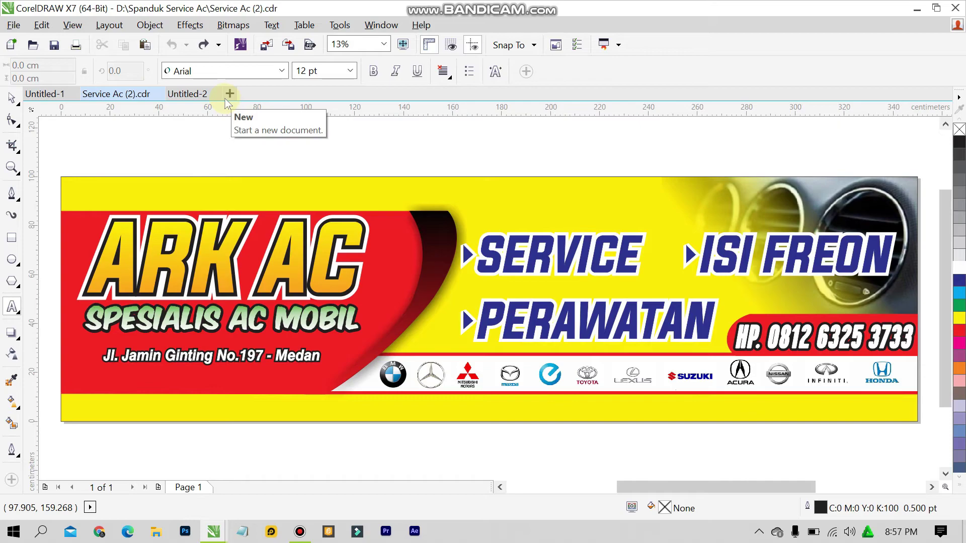
{"action": "left_click", "coordinate": [204, 93]}
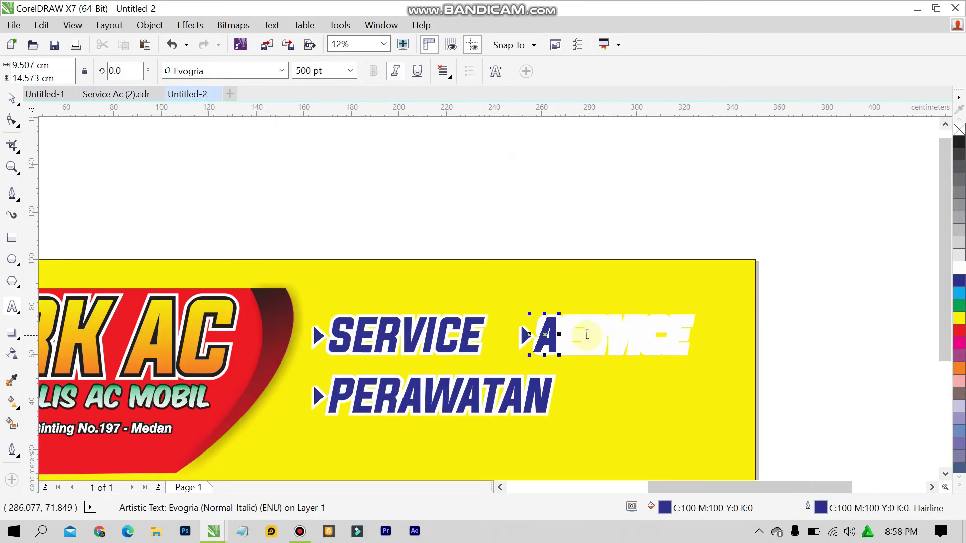
{"action": "key", "text": "BackSpace"}
{"action": "type", "text": "ISI F"}
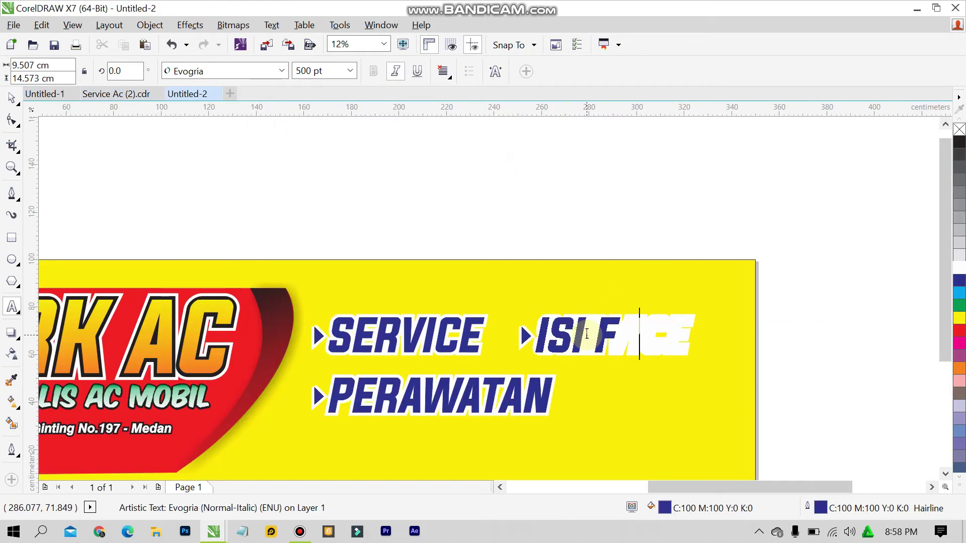
{"action": "type", "text": "REON"}
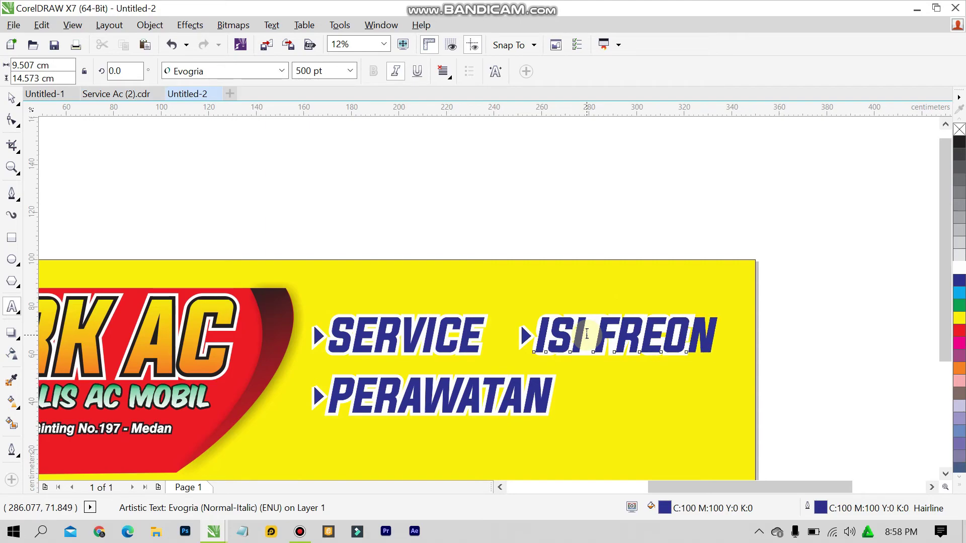
{"action": "key", "text": "ctrl+space"}
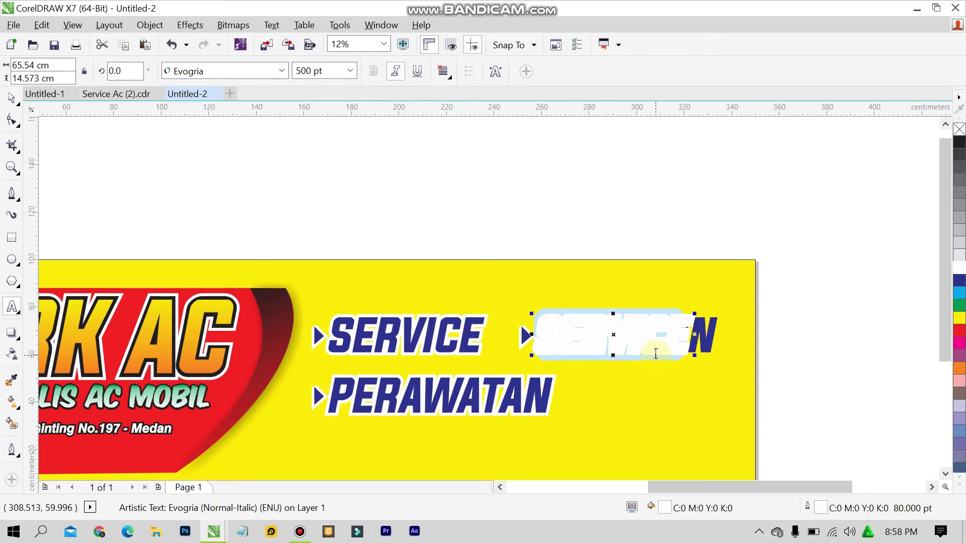
Step: Replace the wording of the white border text behind the right-hand blue text with ISI FREON
{"action": "left_click", "coordinate": [655, 355]}
{"action": "key", "text": "shift+Right"}
{"action": "key", "text": "shift+Right"}
{"action": "key", "text": "shift+Right"}
{"action": "key", "text": "shift+Right"}
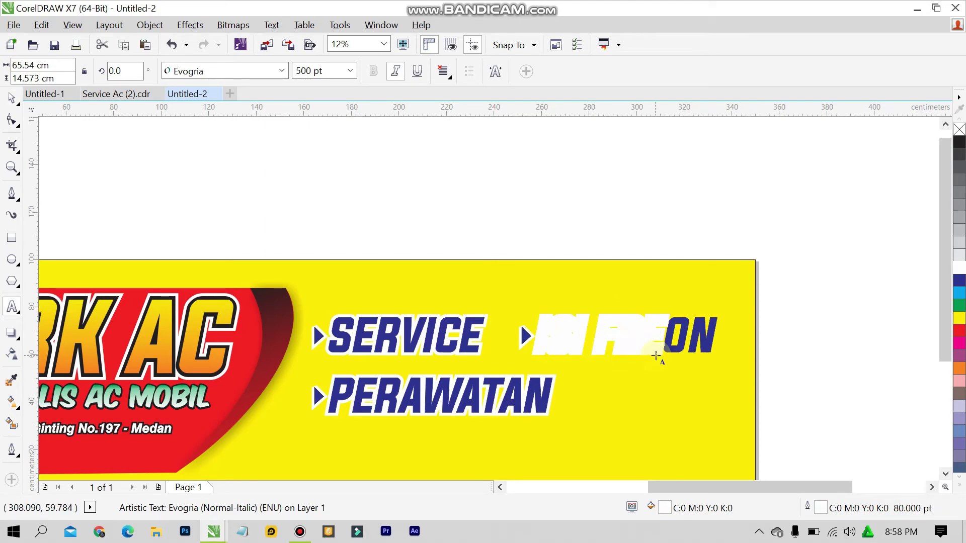
{"action": "key", "text": "shift+Right"}
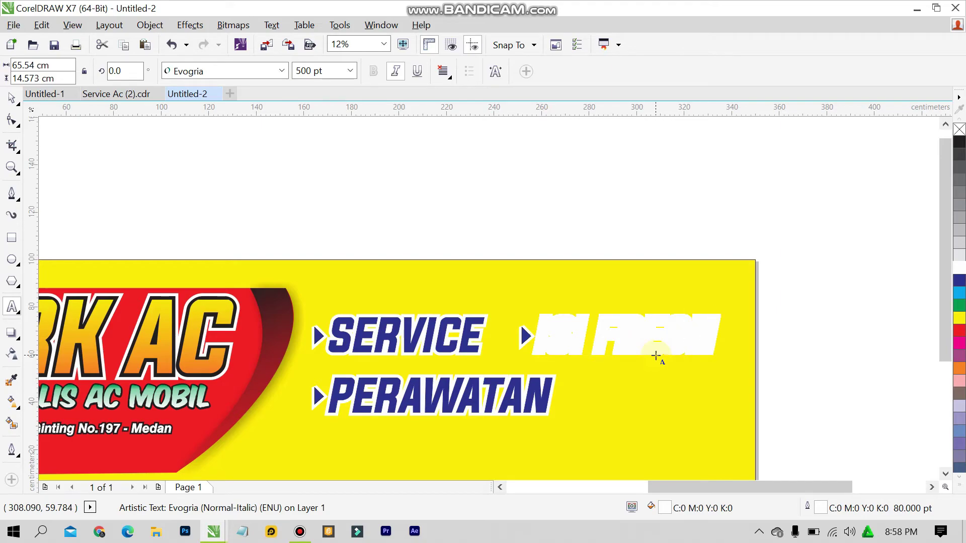
{"action": "left_click", "coordinate": [656, 355]}
{"action": "key", "text": "ctrl+space"}
{"action": "left_click", "coordinate": [761, 221]}
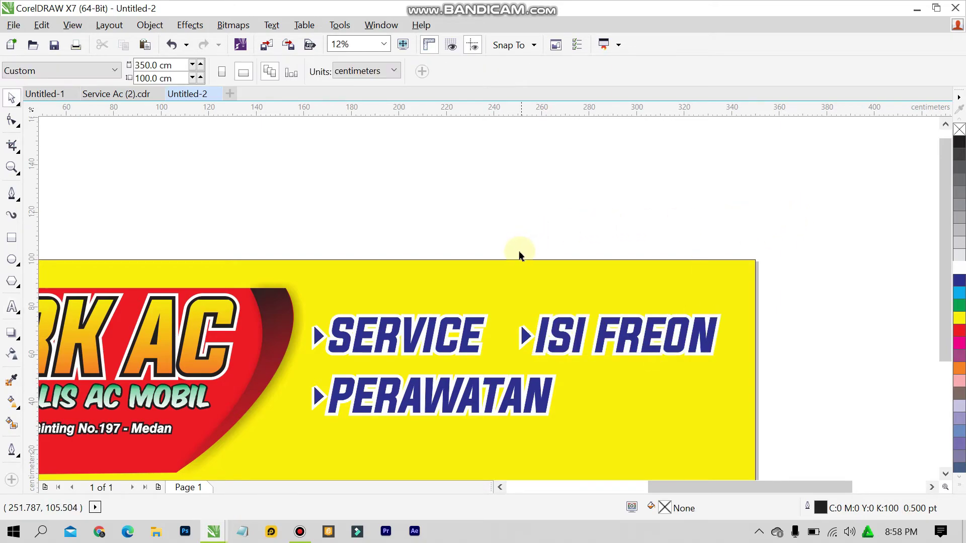
{"action": "scroll", "coordinate": [518, 255], "scroll_direction": "down", "scroll_amount": 1}
{"action": "scroll", "coordinate": [491, 323], "scroll_direction": "up", "scroll_amount": 1}
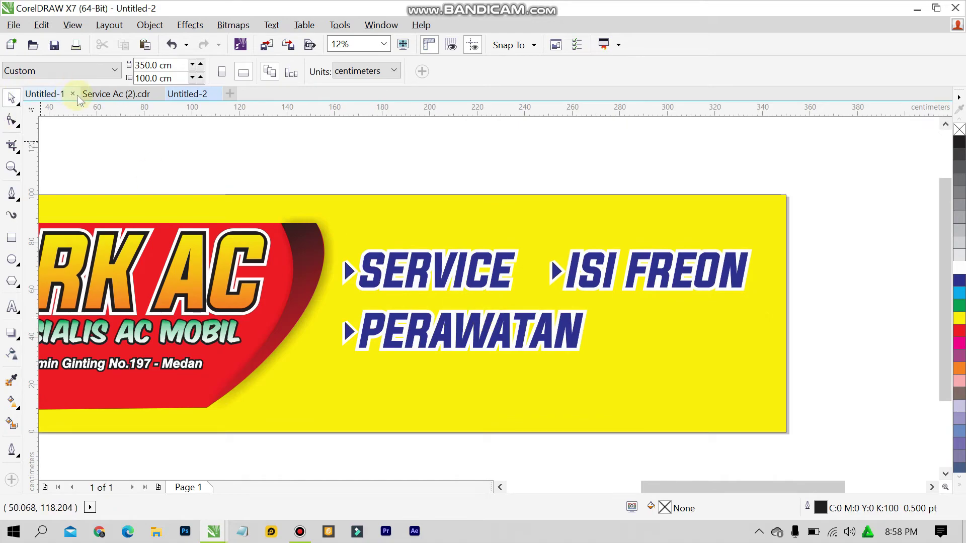
Step: Check the lower strip in Service Ac (2).cdr and draw a white-filled, white-outlined rectangle about 260 by 10.6 cm across Untitled-2's lower right area
{"action": "left_click", "coordinate": [96, 94]}
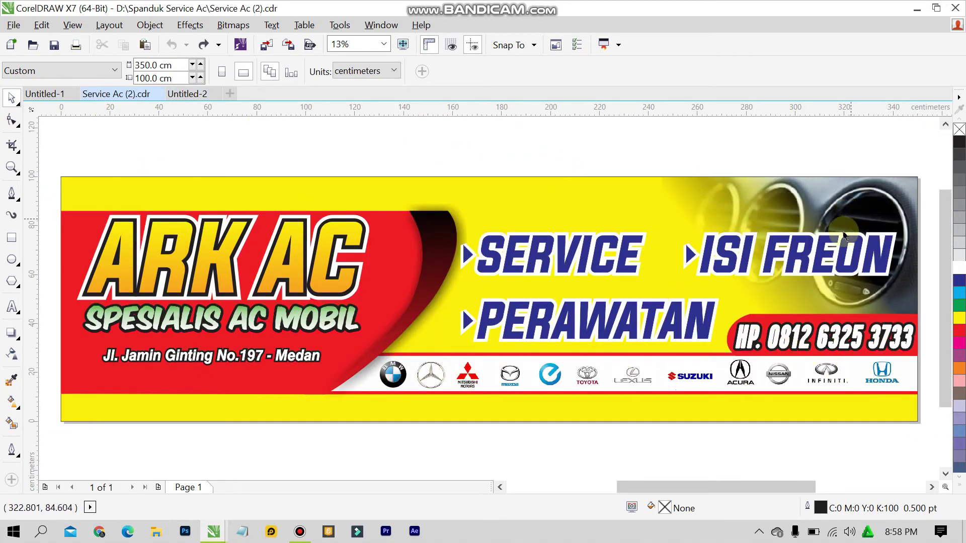
{"action": "left_click", "coordinate": [199, 94]}
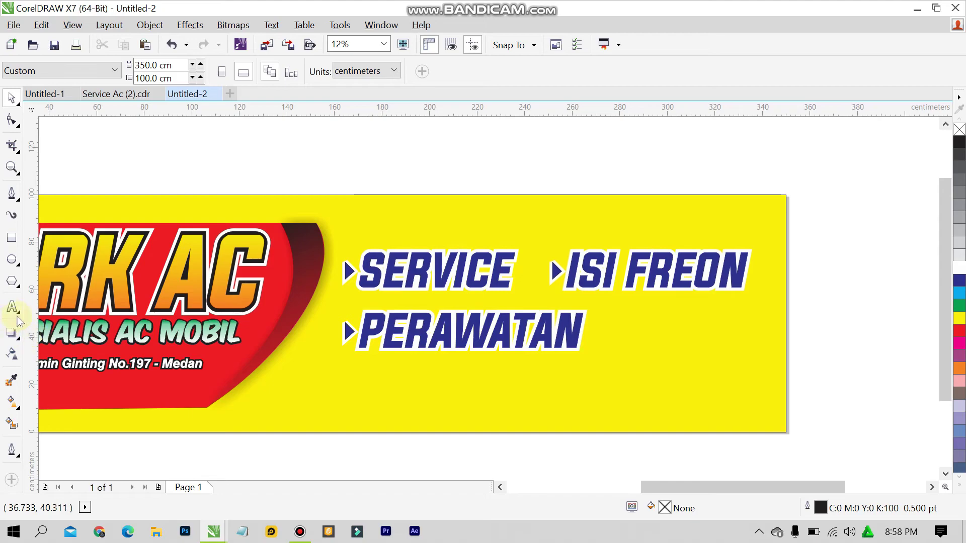
{"action": "left_click", "coordinate": [11, 240]}
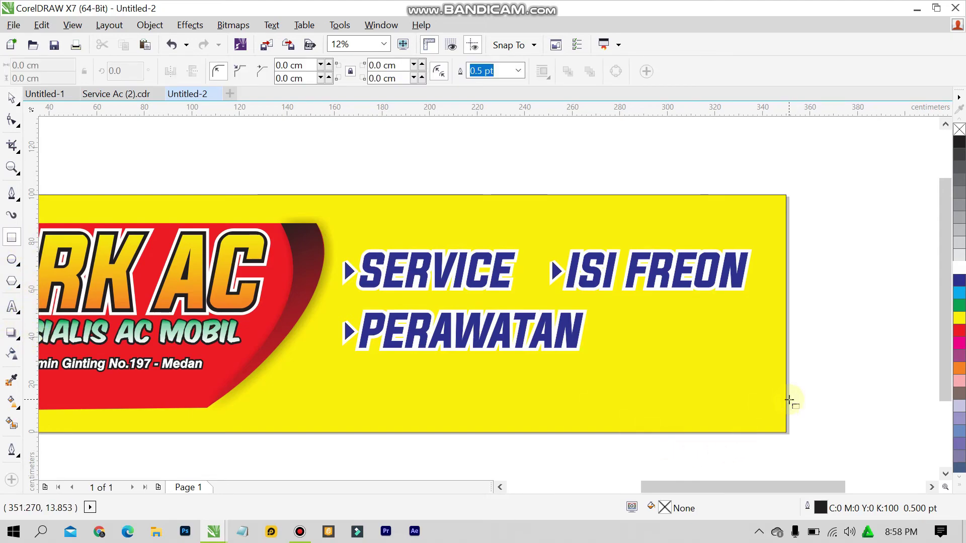
{"action": "left_click_drag", "start_coordinate": [642, 388], "coordinate": [169, 378]}
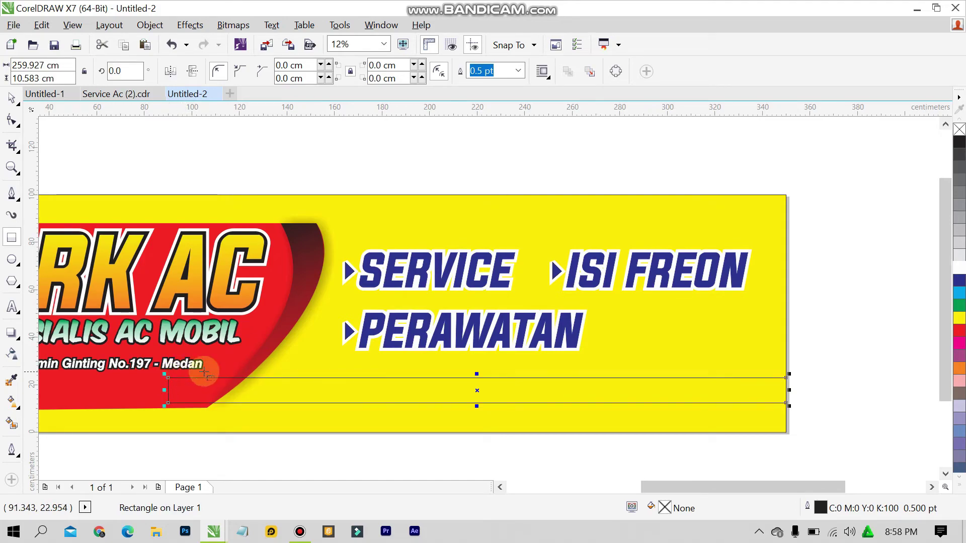
{"action": "left_click", "coordinate": [962, 267]}
{"action": "right_click", "coordinate": [962, 267]}
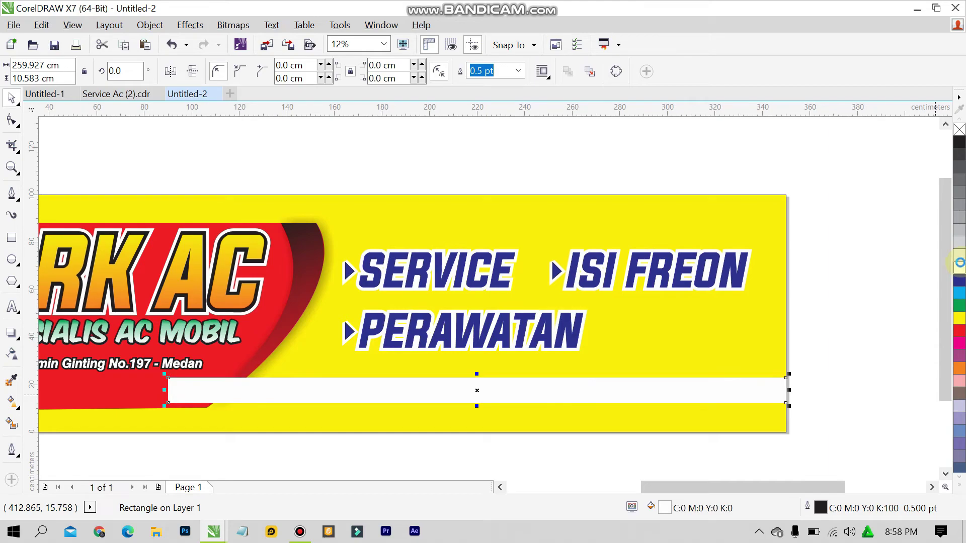
Step: PowerClip the white strip inside the yellow banner background
{"action": "right_click", "coordinate": [696, 394]}
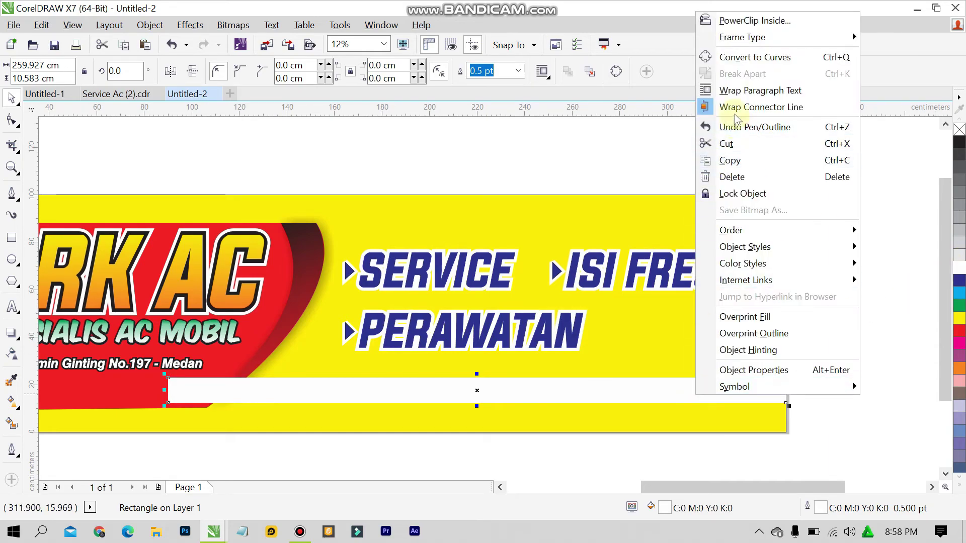
{"action": "left_click", "coordinate": [744, 23]}
{"action": "left_click", "coordinate": [642, 349]}
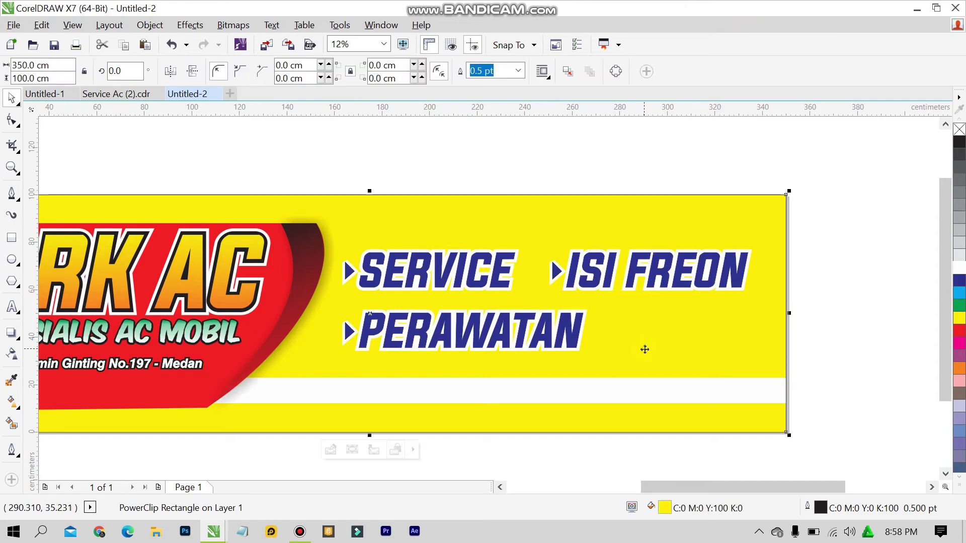
{"action": "left_click", "coordinate": [894, 395]}
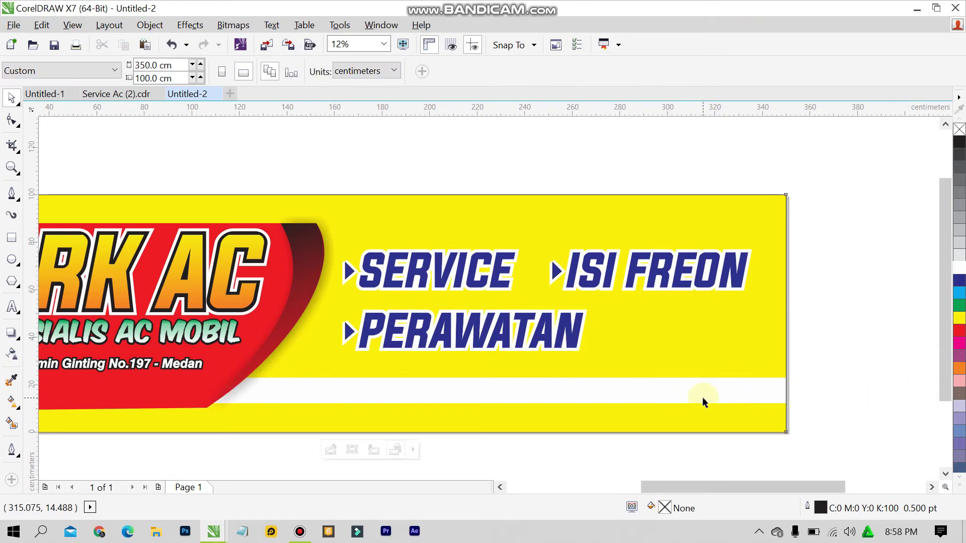
Step: Within the PowerClip contents, duplicate the white strip slightly lower, give the copy red fill and outline, and place it behind the white strip
{"action": "left_click", "coordinate": [702, 397], "text": "ctrl"}
{"action": "left_click", "coordinate": [451, 400]}
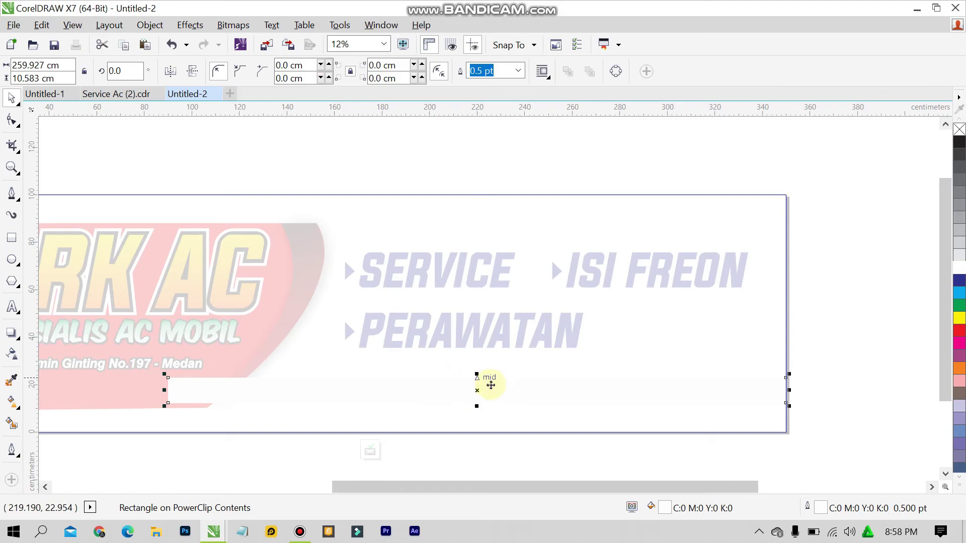
{"action": "left_click_drag", "start_coordinate": [478, 398], "coordinate": [479, 410]}
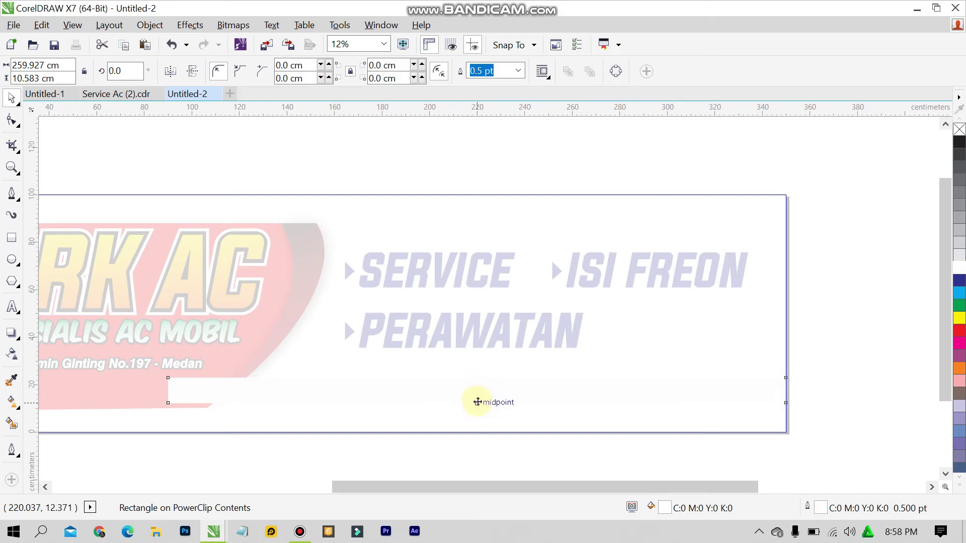
{"action": "left_click", "coordinate": [960, 331]}
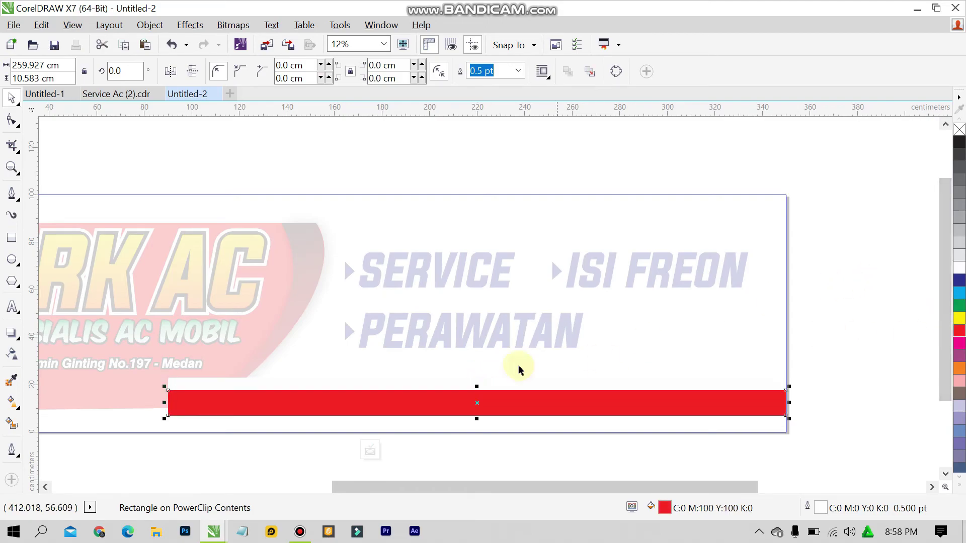
{"action": "left_click_drag", "start_coordinate": [260, 393], "coordinate": [275, 378]}
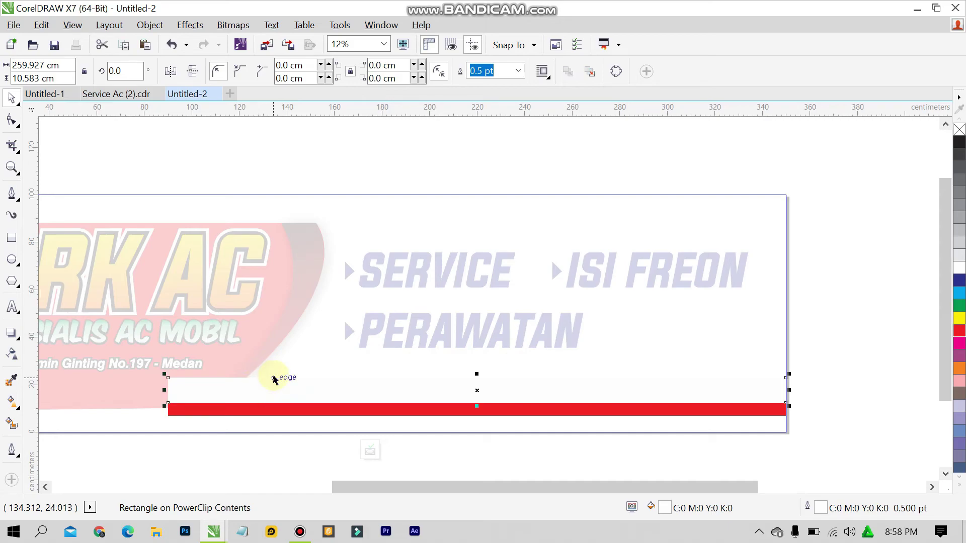
{"action": "left_click", "coordinate": [261, 409]}
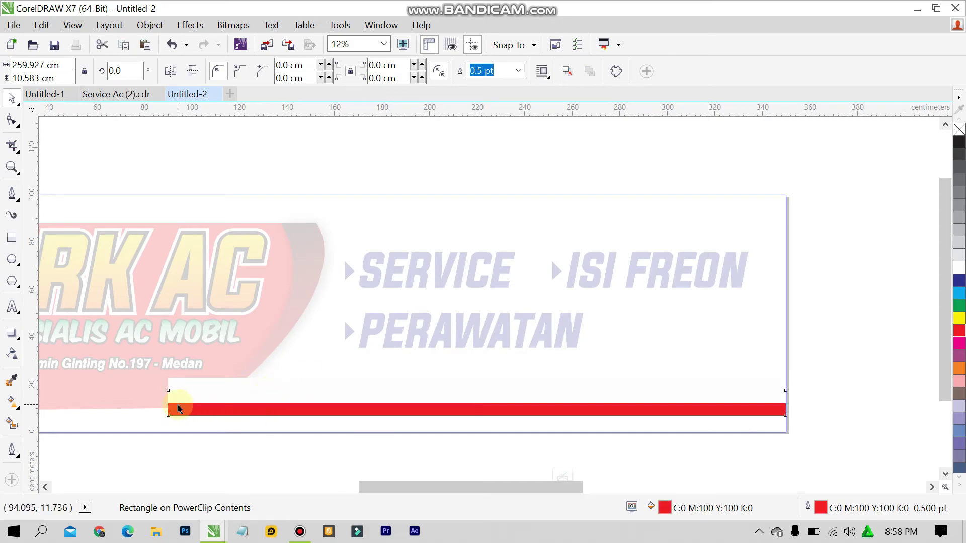
Step: Move the red strip slightly up so only a thin red line shows beneath the white strip
{"action": "scroll", "coordinate": [177, 410], "scroll_direction": "up", "scroll_amount": 4}
{"action": "left_click_drag", "start_coordinate": [175, 410], "coordinate": [205, 372]}
{"action": "scroll", "coordinate": [173, 399], "scroll_direction": "up", "scroll_amount": 8}
{"action": "scroll", "coordinate": [211, 365], "scroll_direction": "down", "scroll_amount": 8}
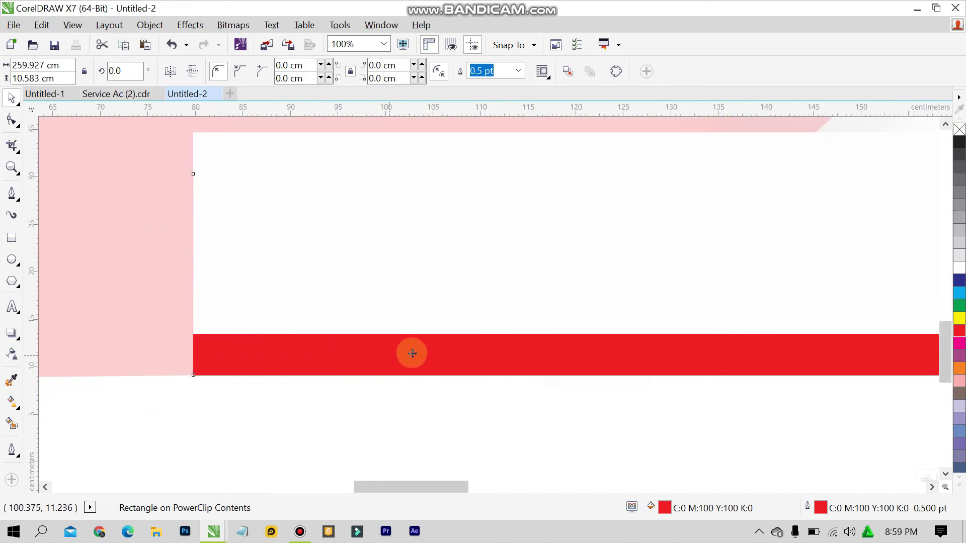
{"action": "scroll", "coordinate": [785, 332], "scroll_direction": "up", "scroll_amount": 2}
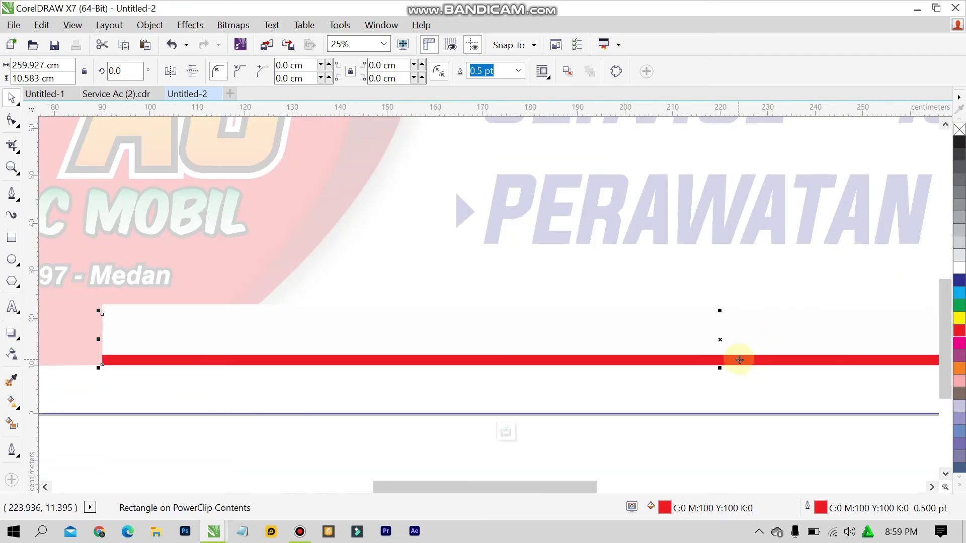
Step: Duplicate the red strip upward and bring the white strip to the front, leaving a thin red line along its upper edge
{"action": "mouse_move", "coordinate": [739, 360]}
{"action": "left_mouse_down"}
{"action": "mouse_move", "coordinate": [741, 300]}
{"action": "mouse_move", "coordinate": [739, 343]}
{"action": "left_mouse_up"}
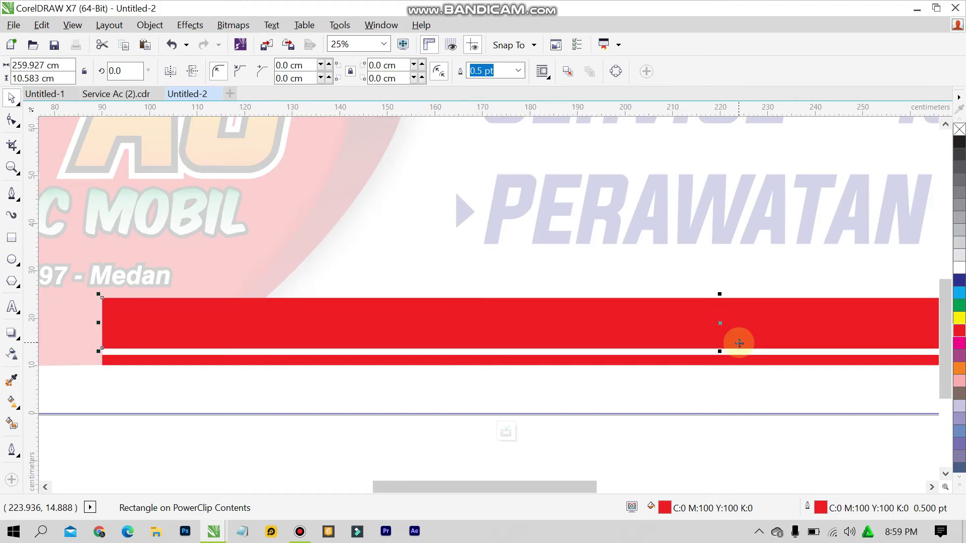
{"action": "left_click", "coordinate": [701, 354]}
{"action": "key", "text": "shift+Page_Up"}
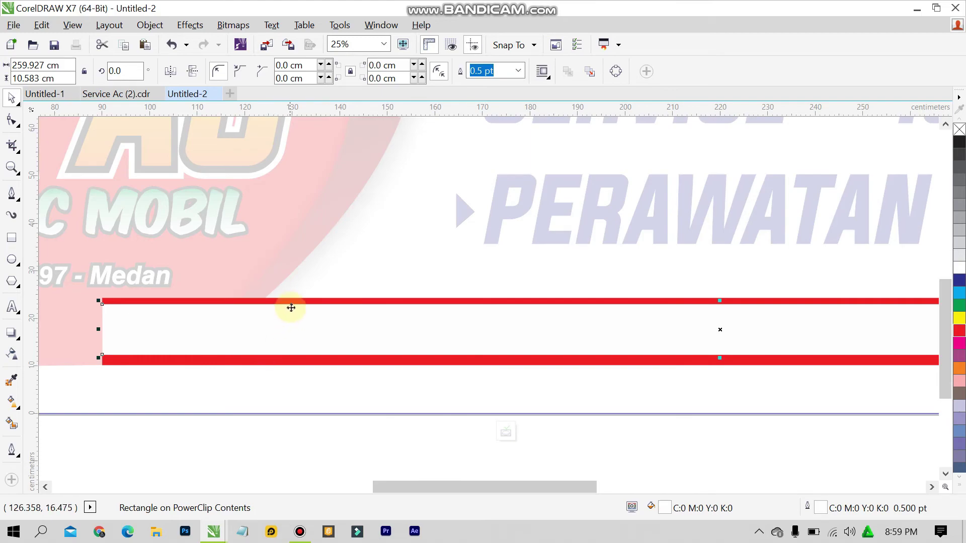
{"action": "left_click_drag", "start_coordinate": [294, 305], "coordinate": [296, 294]}
Step: Finish editing the PowerClip contents and deselect the banner
{"action": "scroll", "coordinate": [297, 295], "scroll_direction": "down", "scroll_amount": 2}
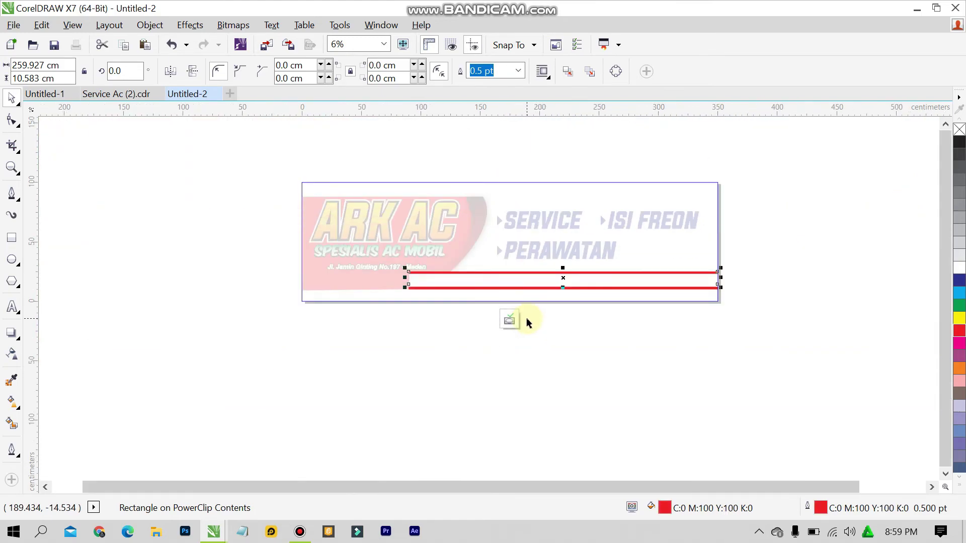
{"action": "left_click", "coordinate": [571, 308]}
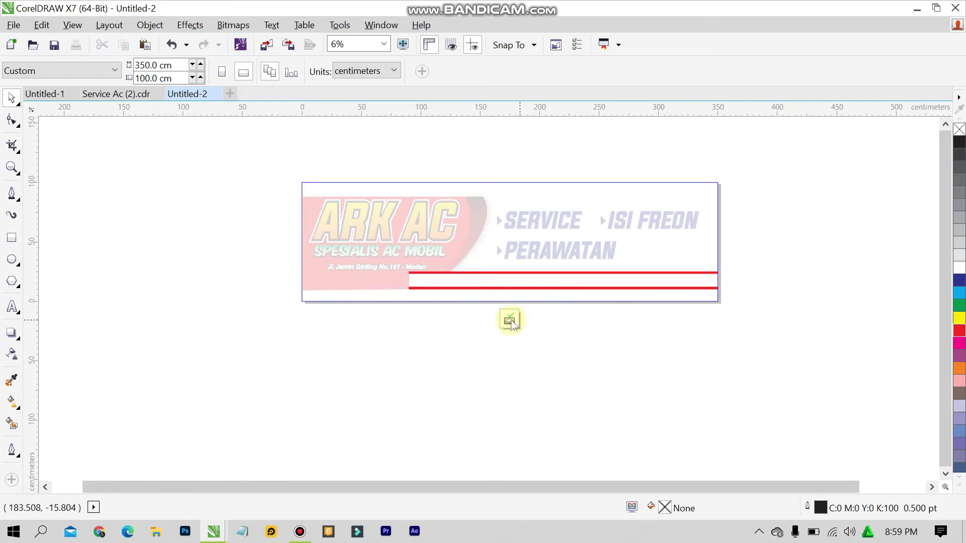
{"action": "left_click", "coordinate": [718, 293]}
{"action": "left_click", "coordinate": [740, 288]}
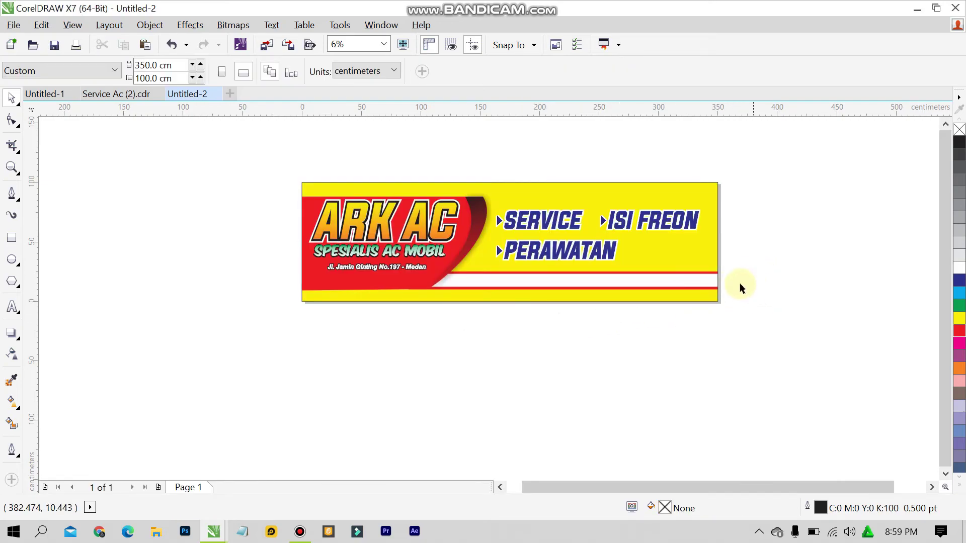
Step: Copy the red rounded phone-number shape from Service Ac (2).cdr into Untitled-2 and move it down onto the upper red line
{"action": "scroll", "coordinate": [639, 288], "scroll_direction": "up", "scroll_amount": 2}
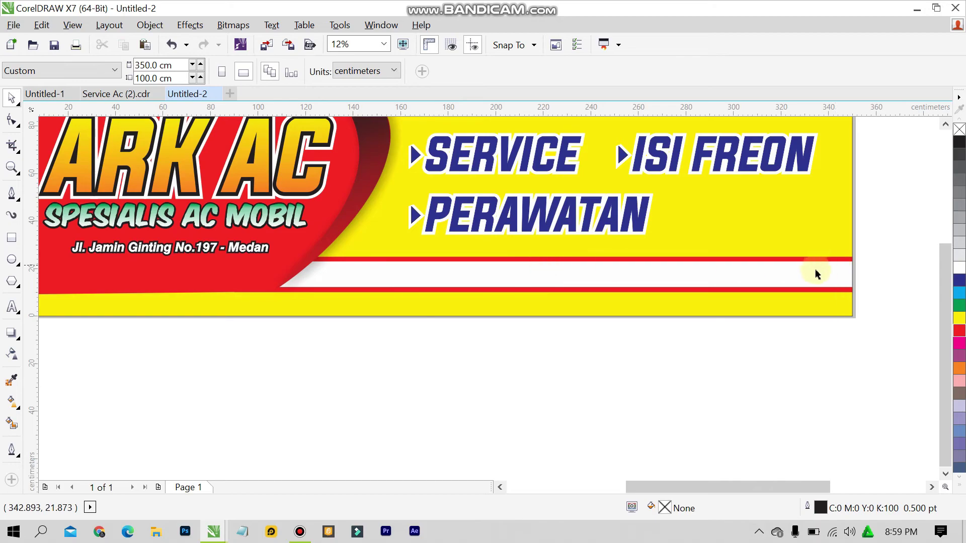
{"action": "scroll", "coordinate": [674, 213], "scroll_direction": "down", "scroll_amount": 2}
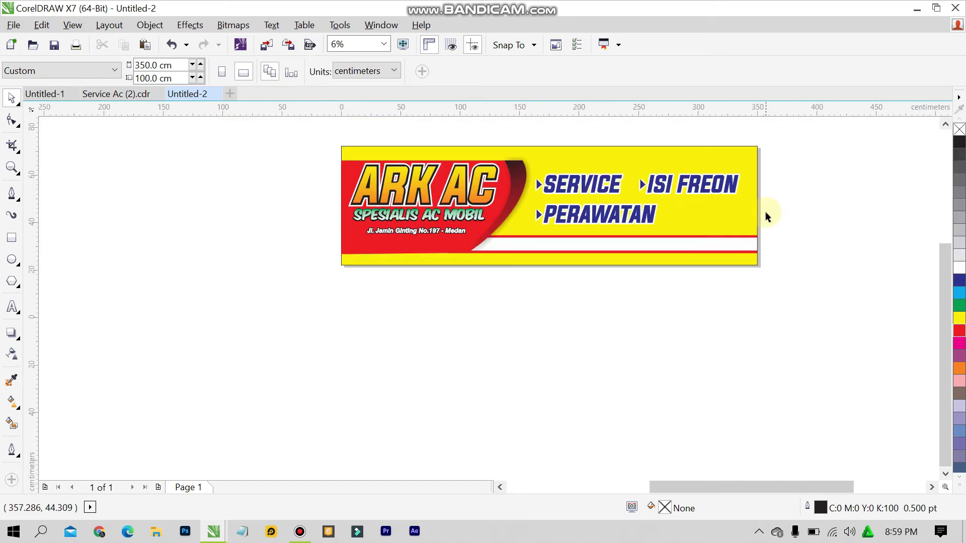
{"action": "scroll", "coordinate": [766, 214], "scroll_direction": "up", "scroll_amount": 2}
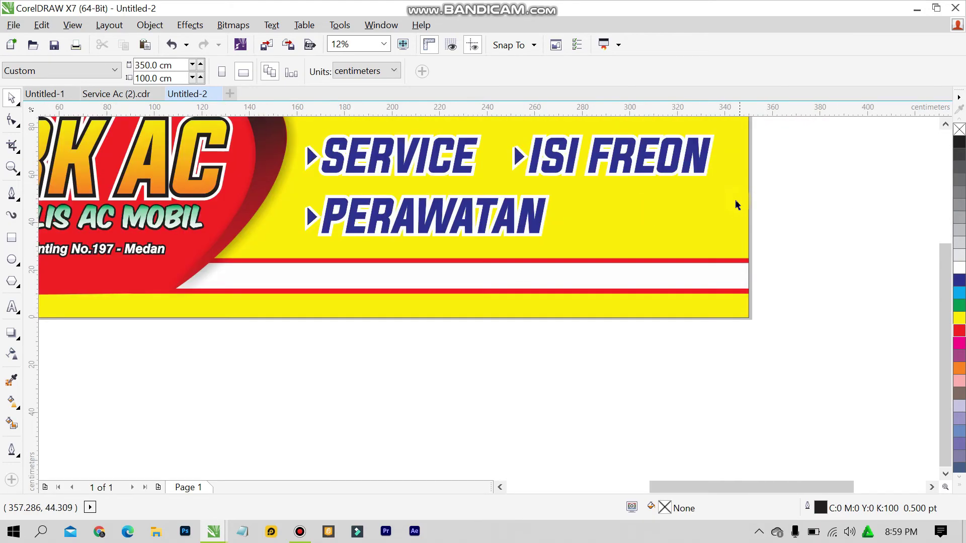
{"action": "left_click", "coordinate": [116, 94]}
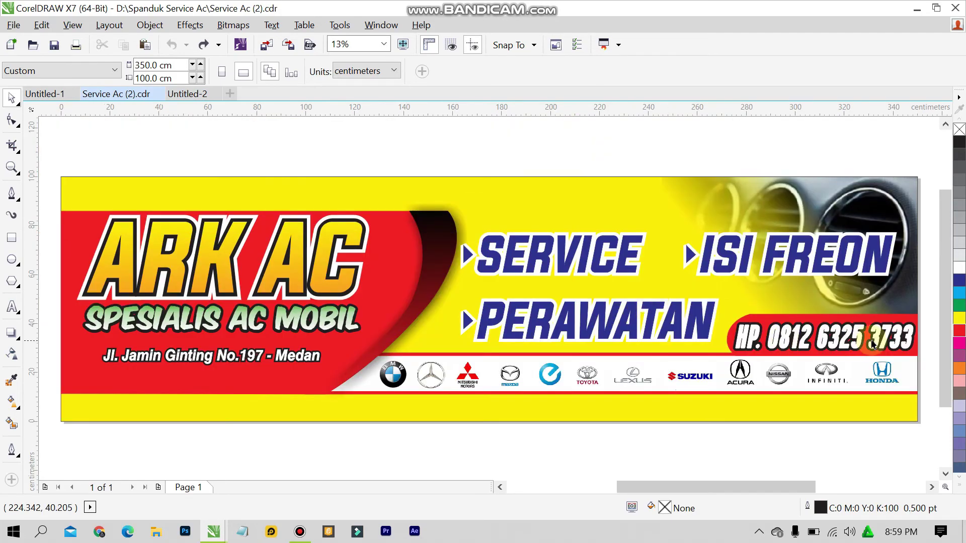
{"action": "left_click", "coordinate": [889, 319]}
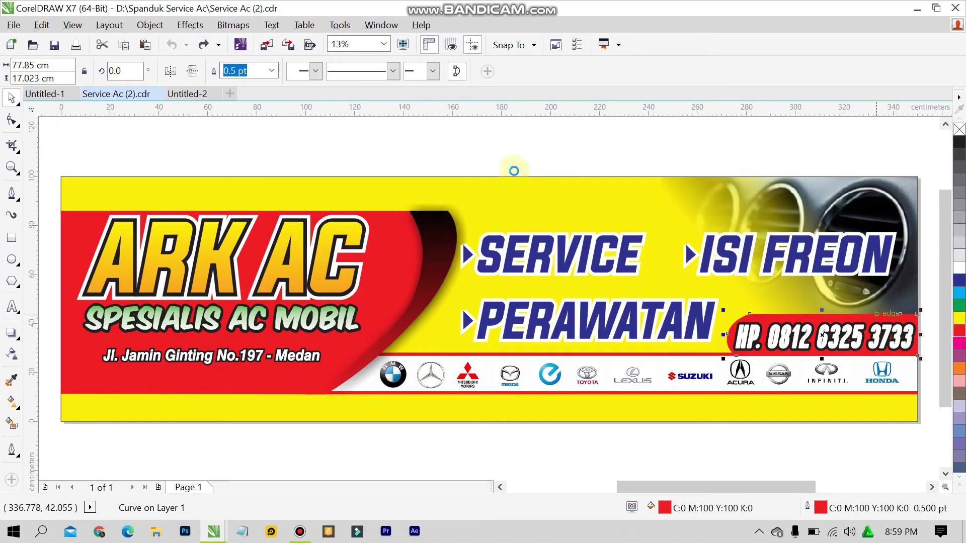
{"action": "left_click", "coordinate": [191, 96]}
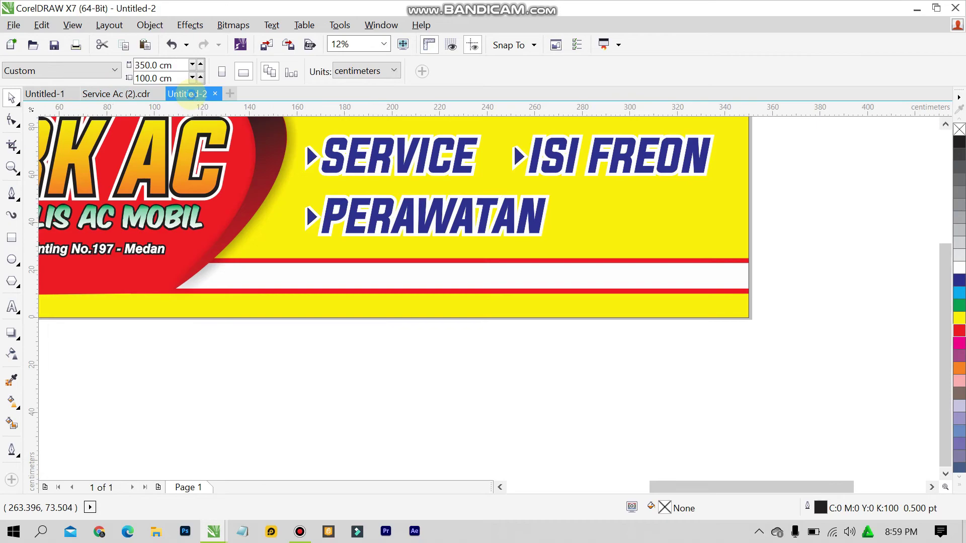
{"action": "key", "text": "ctrl+v"}
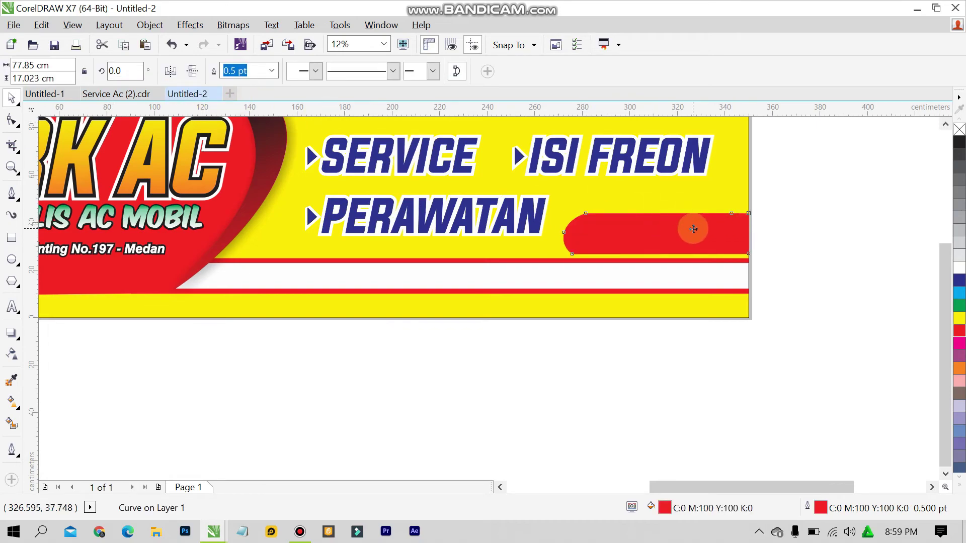
{"action": "left_click_drag", "start_coordinate": [693, 230], "coordinate": [702, 234]}
{"action": "left_click", "coordinate": [835, 233]}
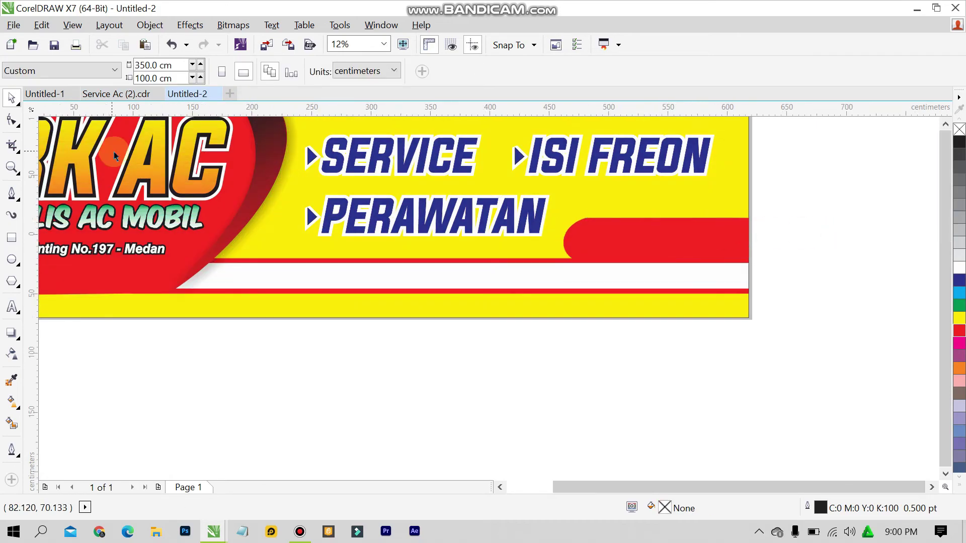
Step: Start an artistic text on the red rounded shape and set its font to Evogria at 200 pt
{"action": "scroll", "coordinate": [114, 156], "scroll_direction": "down", "scroll_amount": 2}
{"action": "scroll", "coordinate": [195, 155], "scroll_direction": "up", "scroll_amount": 4}
{"action": "scroll", "coordinate": [626, 174], "scroll_direction": "down", "scroll_amount": 2}
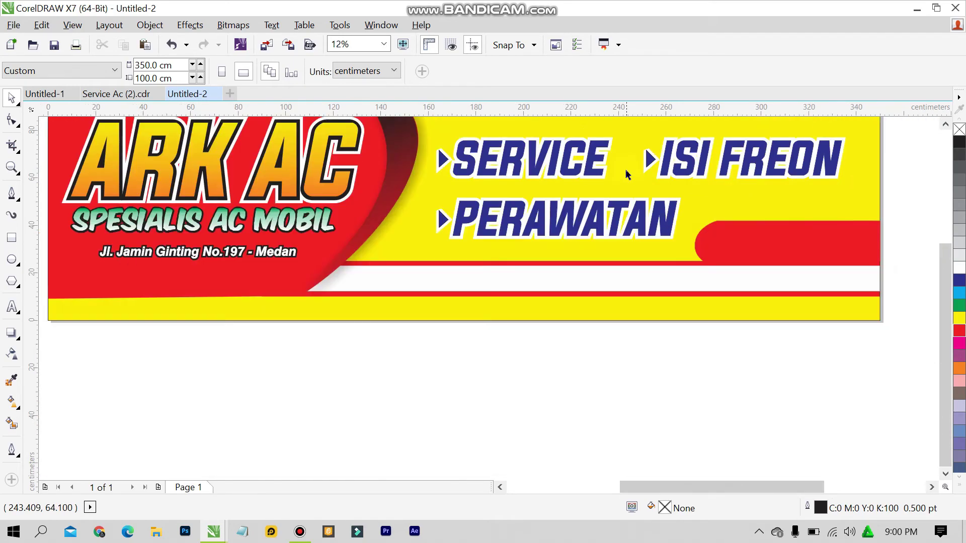
{"action": "left_click", "coordinate": [13, 302]}
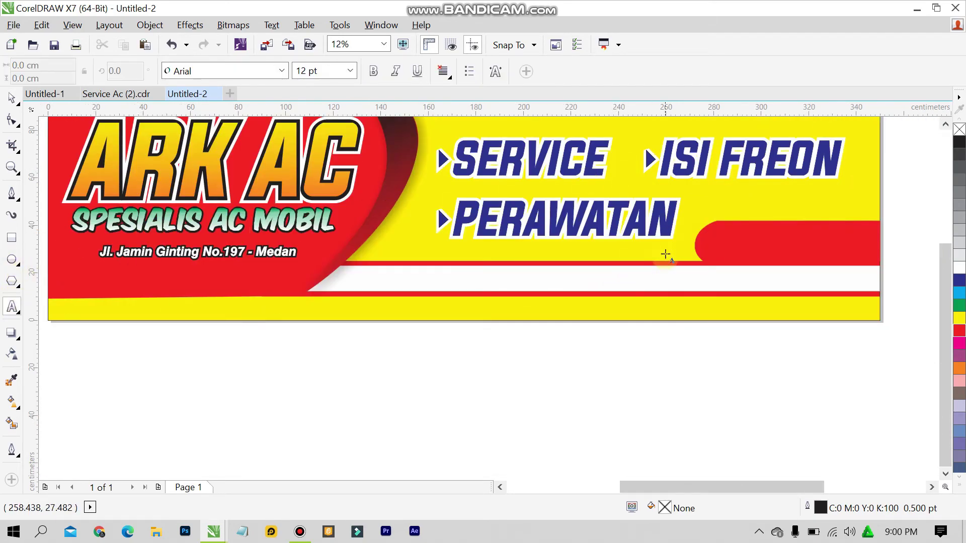
{"action": "left_click", "coordinate": [721, 249]}
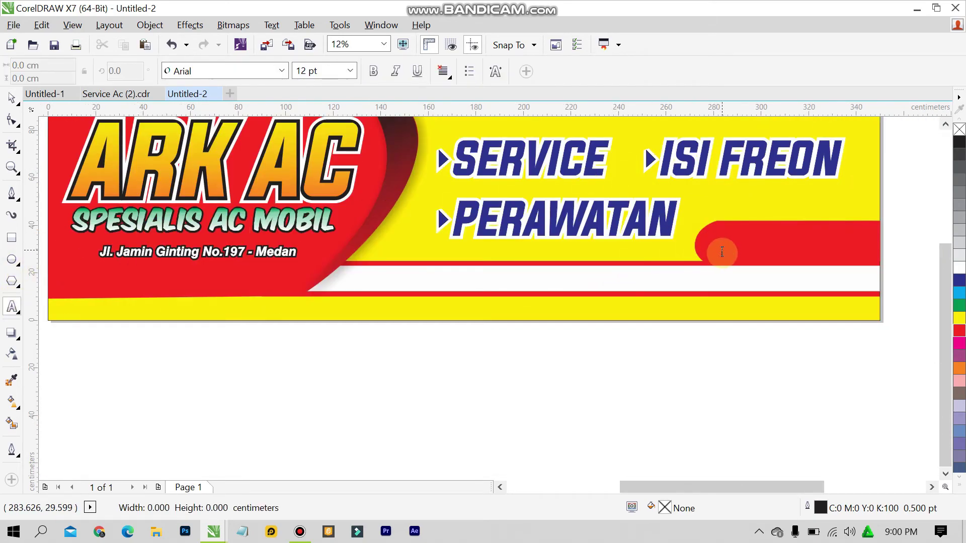
{"action": "left_click", "coordinate": [351, 70]}
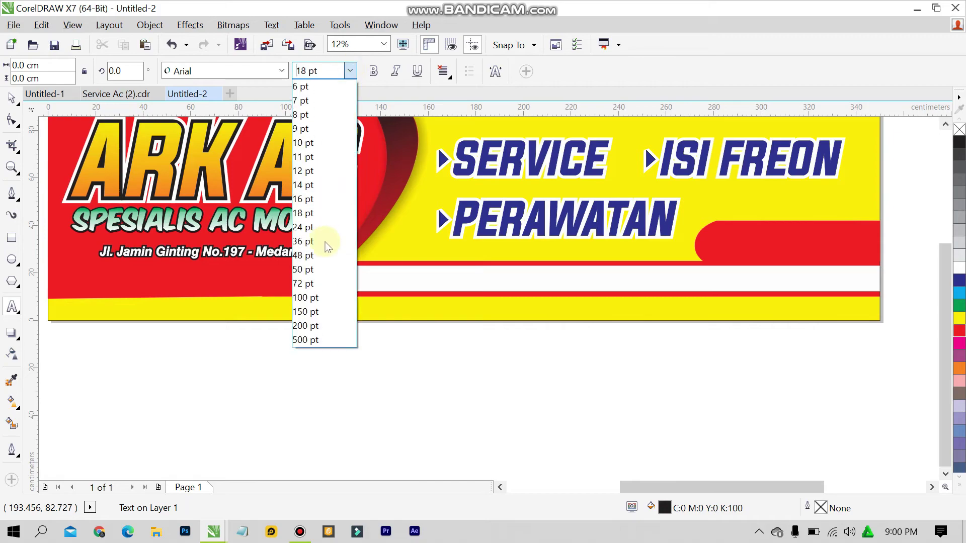
{"action": "left_click", "coordinate": [308, 340]}
{"action": "left_click", "coordinate": [346, 69]}
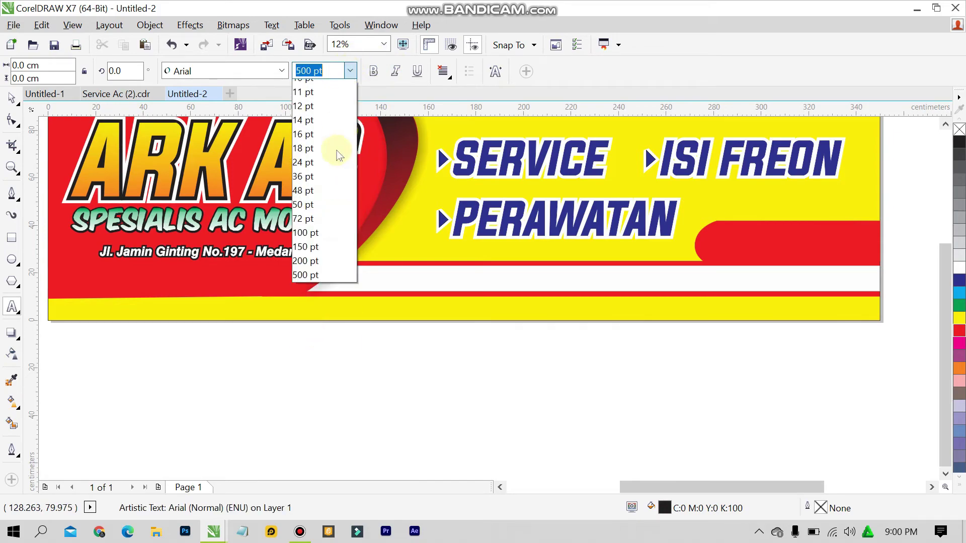
{"action": "left_click", "coordinate": [324, 328]}
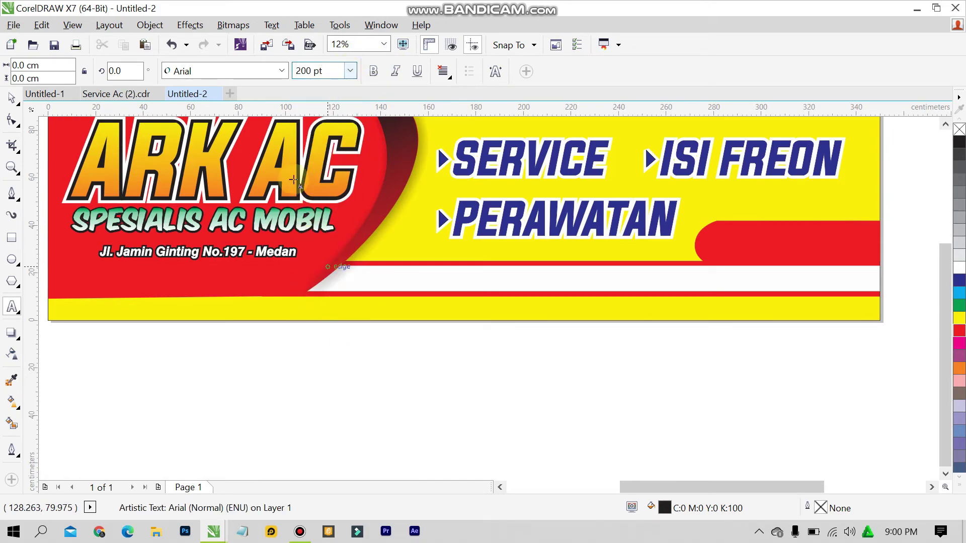
{"action": "left_click", "coordinate": [282, 71]}
{"action": "type", "text": "ev"}
{"action": "key", "text": "Return"}
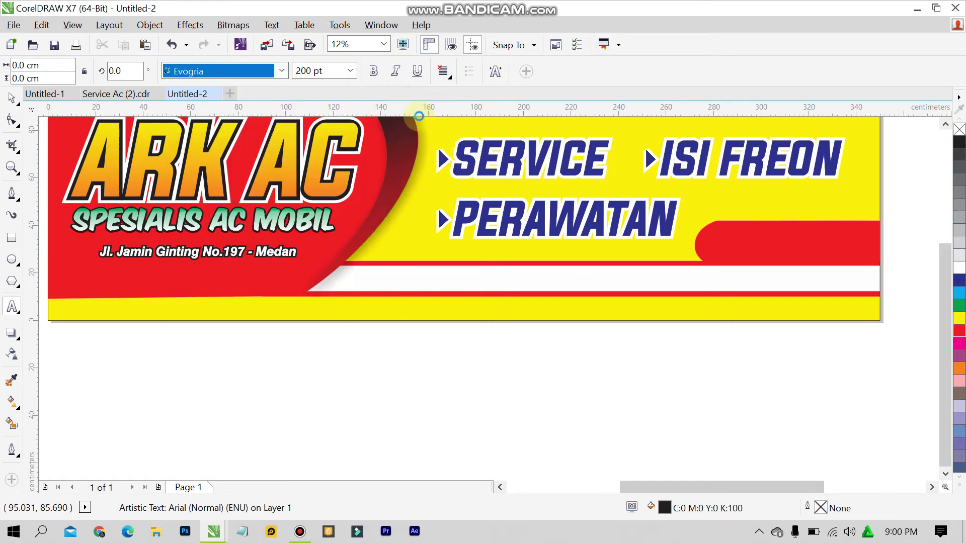
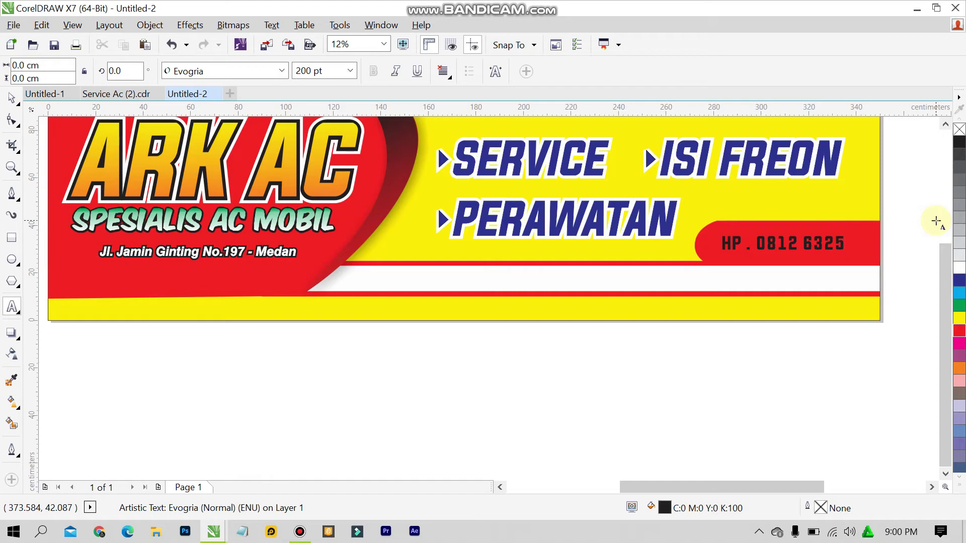
Step: Make the entire phone-number text on the red rounded shape italic
{"action": "key", "text": "ctrl+a"}
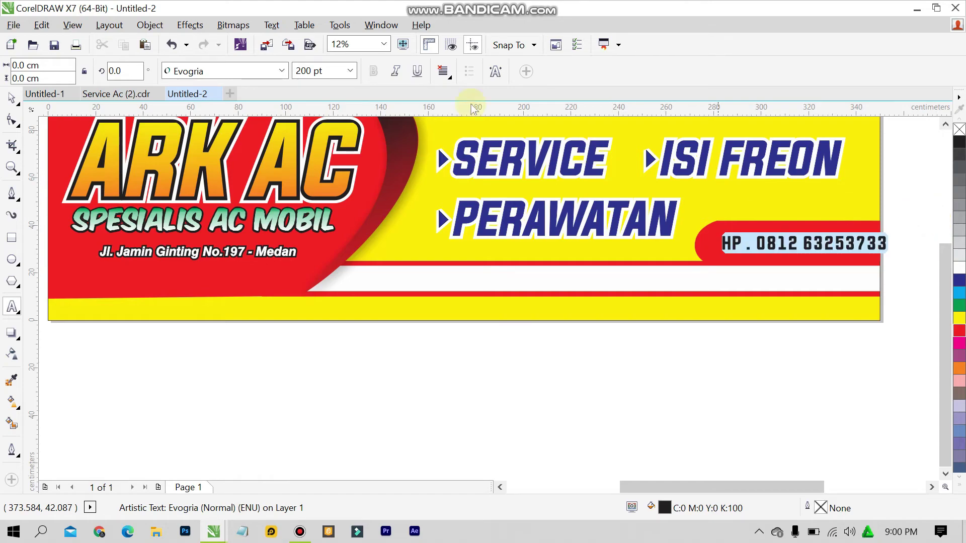
{"action": "left_click", "coordinate": [396, 72]}
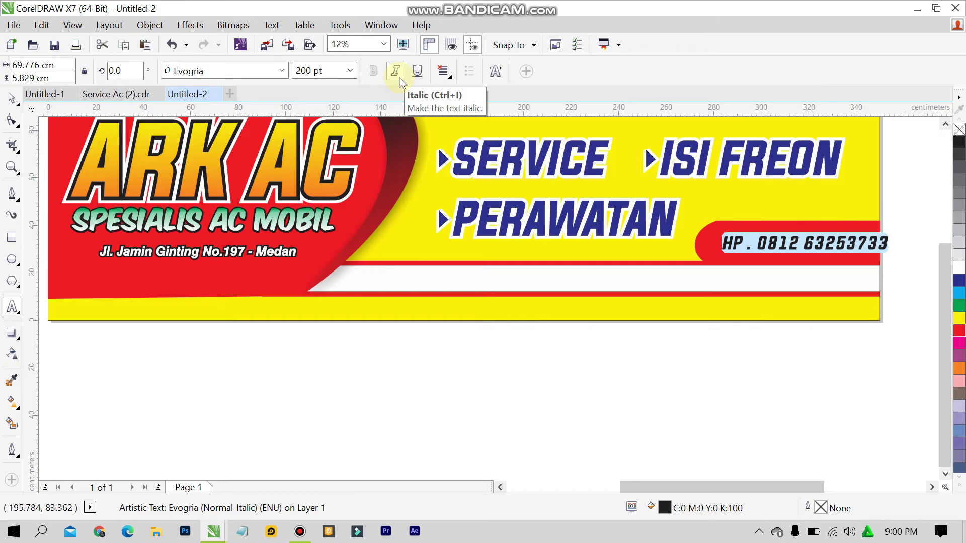
{"action": "left_click", "coordinate": [287, 73]}
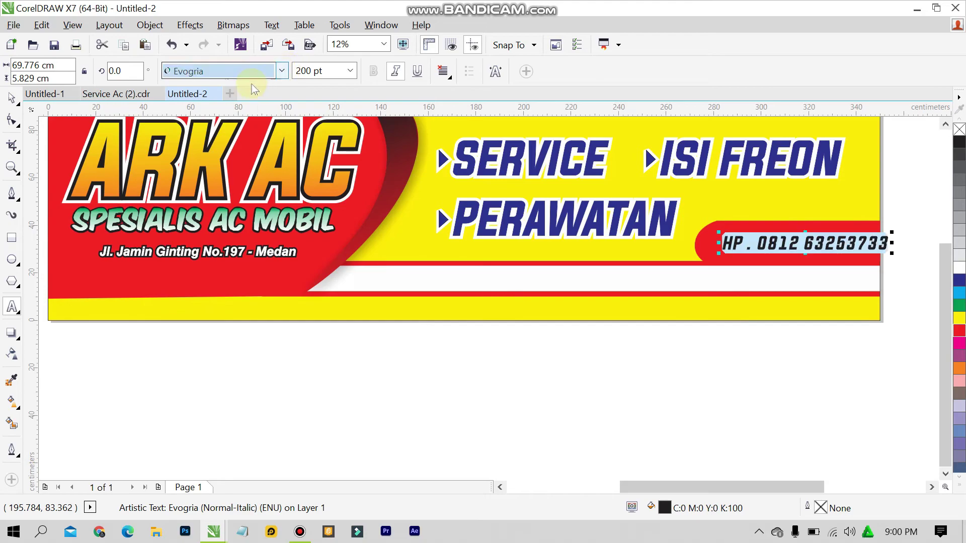
{"action": "left_click", "coordinate": [288, 83]}
Step: Check the phone number's font in Service Ac (2).cdr and return to Untitled-2
{"action": "left_click", "coordinate": [94, 97]}
{"action": "left_click", "coordinate": [711, 245]}
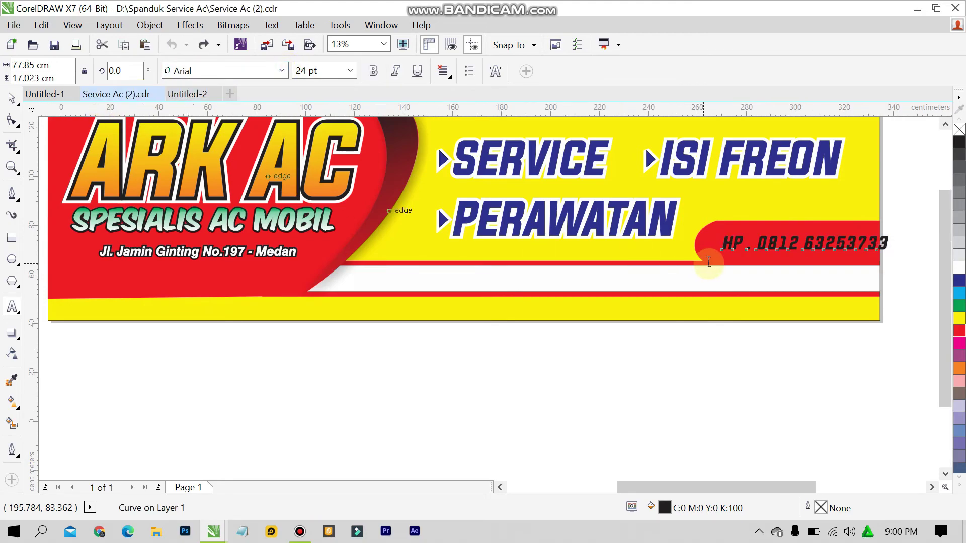
{"action": "left_click", "coordinate": [785, 336]}
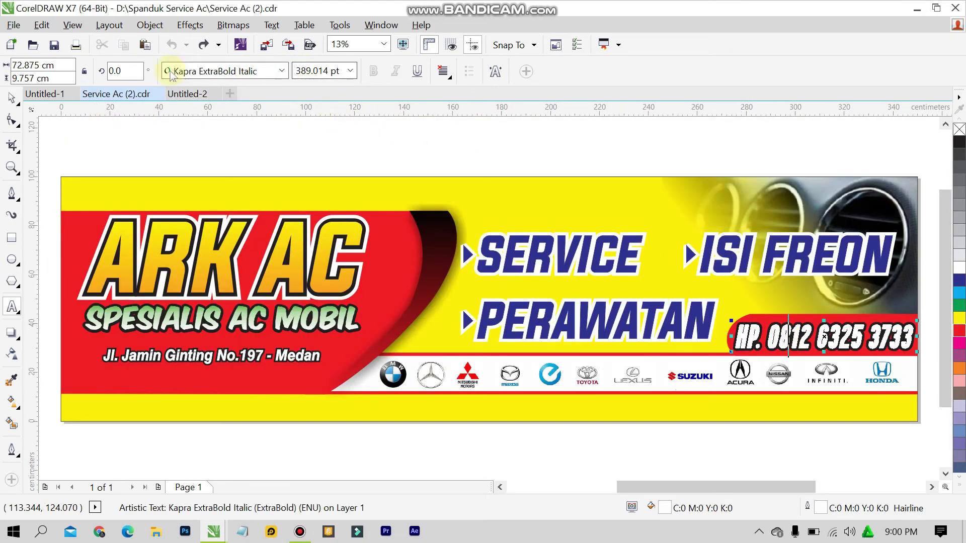
{"action": "left_click", "coordinate": [187, 94]}
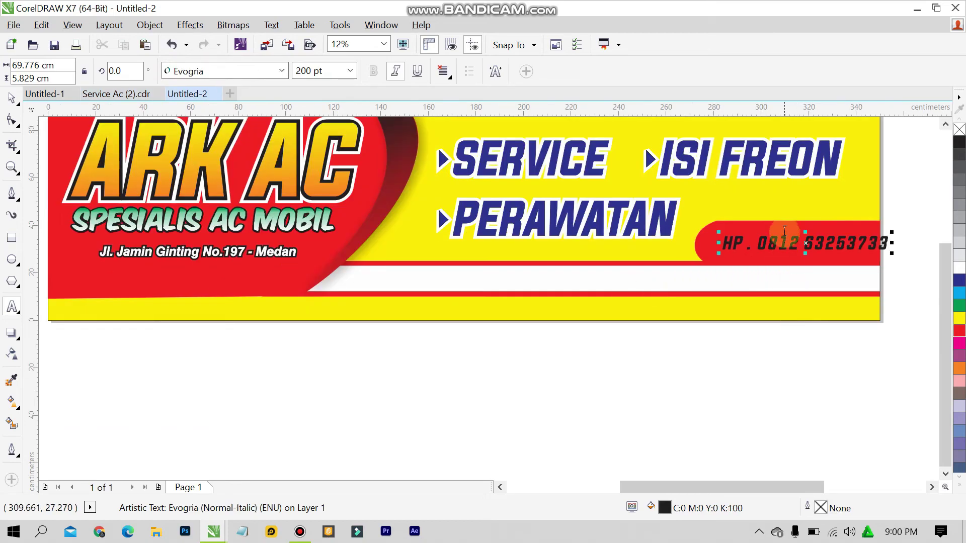
Step: Set the font of the whole phone-number text to Kapra ExtraBold Italic
{"action": "left_click", "coordinate": [275, 71]}
{"action": "type", "text": "kapr"}
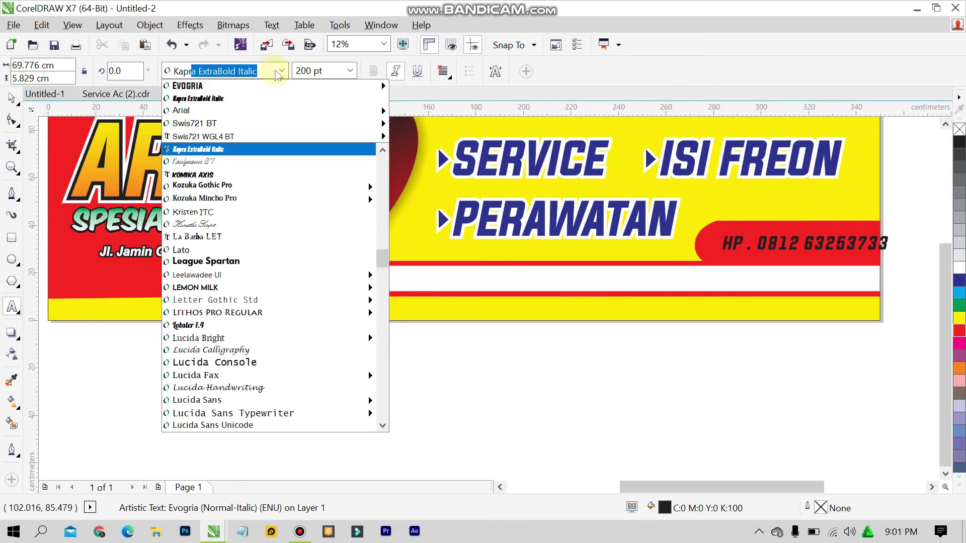
{"action": "key", "text": "Return"}
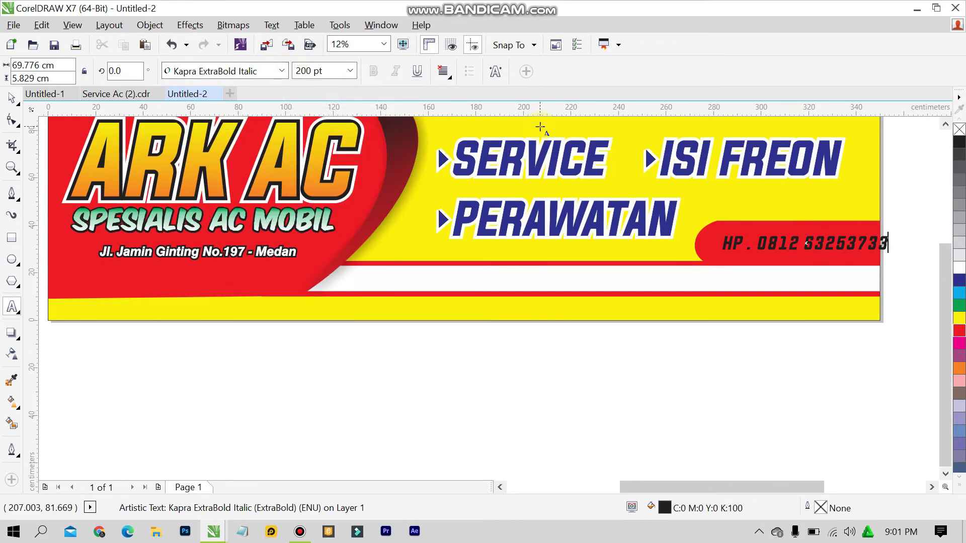
{"action": "key", "text": "ctrl+a"}
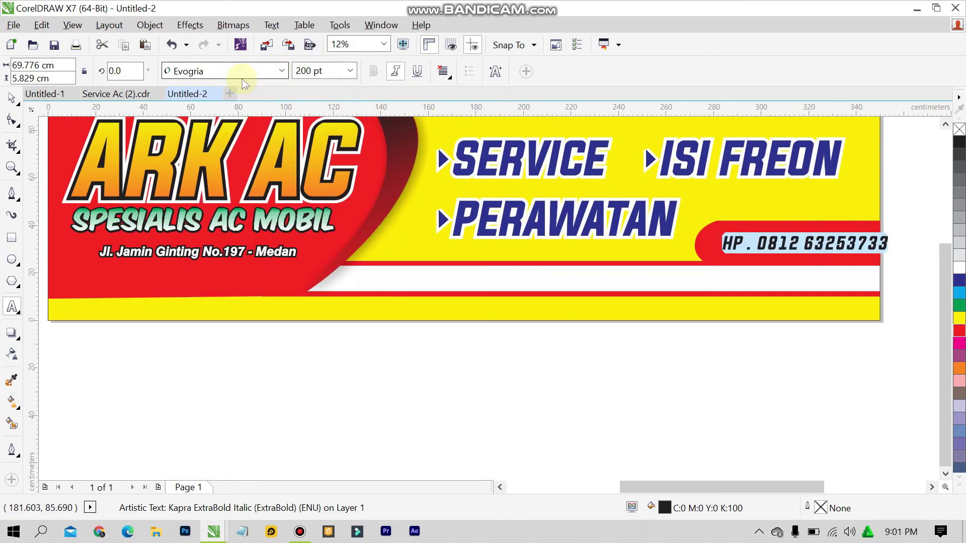
{"action": "key", "text": "shift+F12"}
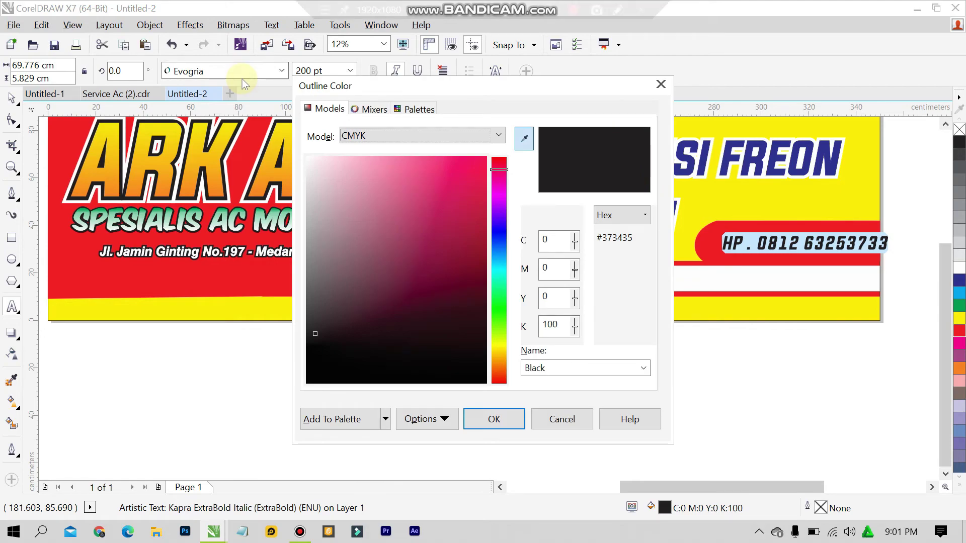
{"action": "left_click", "coordinate": [585, 419]}
{"action": "left_click", "coordinate": [282, 71]}
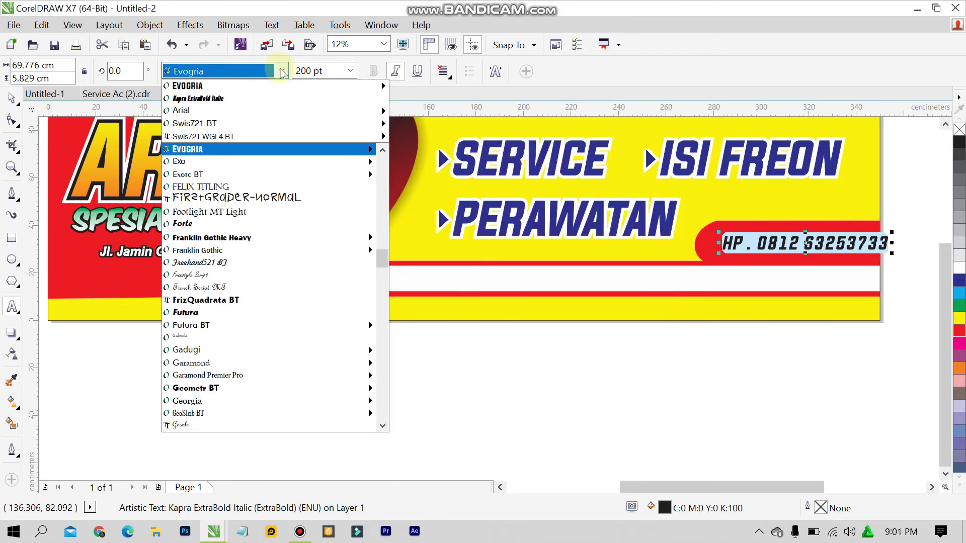
{"action": "left_click", "coordinate": [288, 99]}
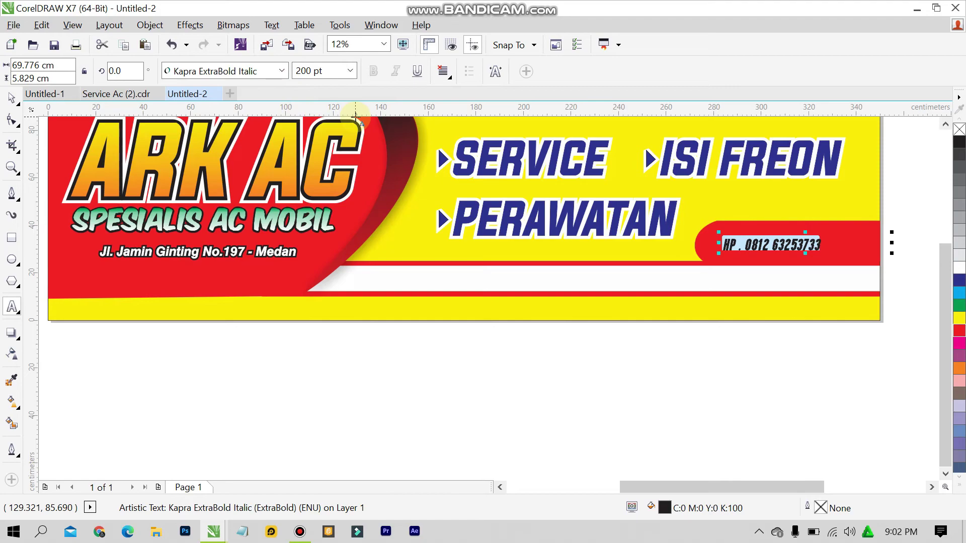
{"action": "key", "text": "Delete"}
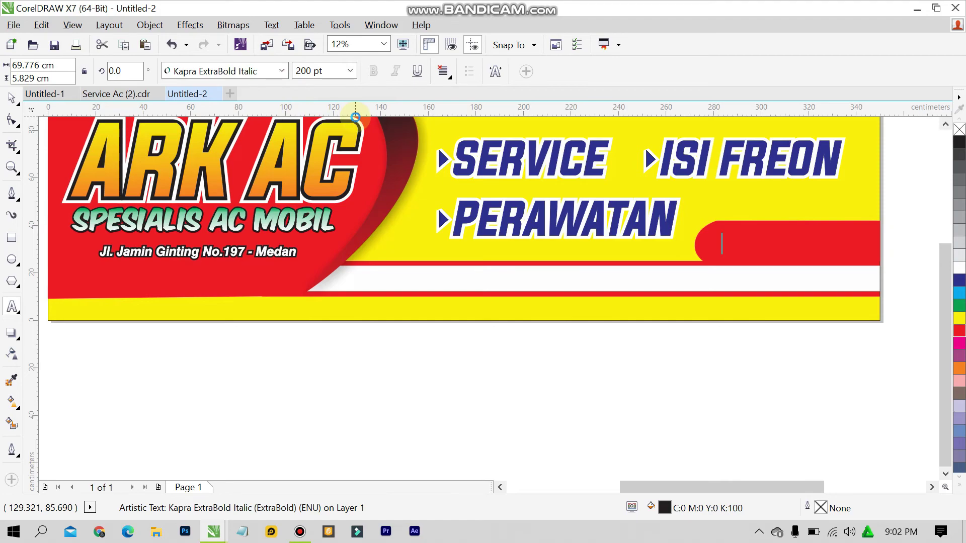
{"action": "key", "text": "ctrl+z"}
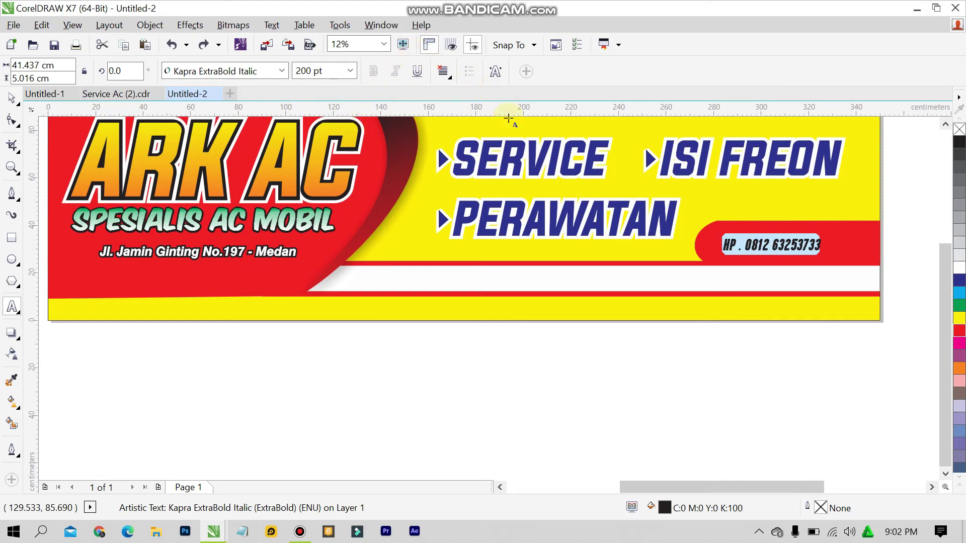
Step: Enlarge the phone-number text to about 392.5 pt and widen the red rounded shape toward the PERAWATAN text
{"action": "key", "text": "ctrl+space"}
{"action": "left_click", "coordinate": [826, 240]}
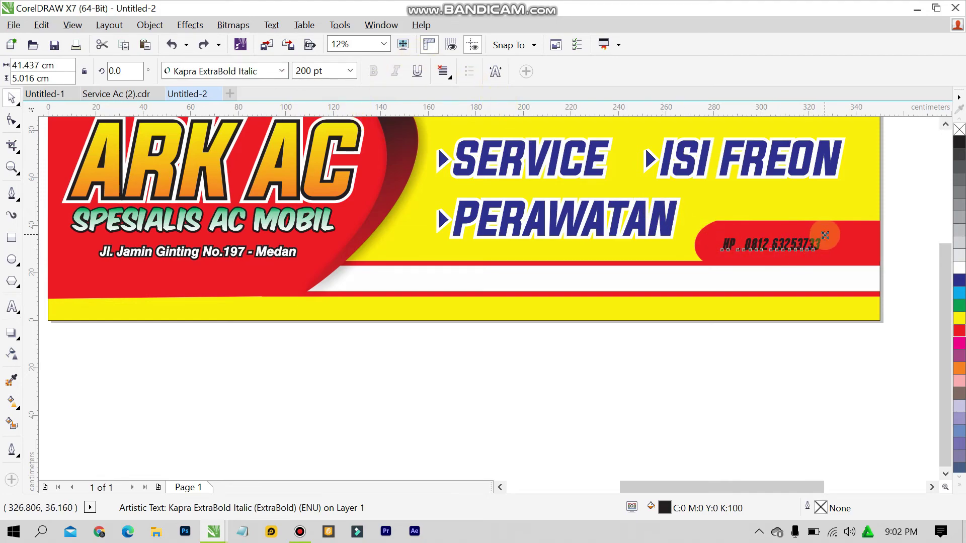
{"action": "left_click_drag", "start_coordinate": [825, 235], "coordinate": [871, 241]}
{"action": "key", "text": "Escape"}
{"action": "left_click", "coordinate": [735, 225]}
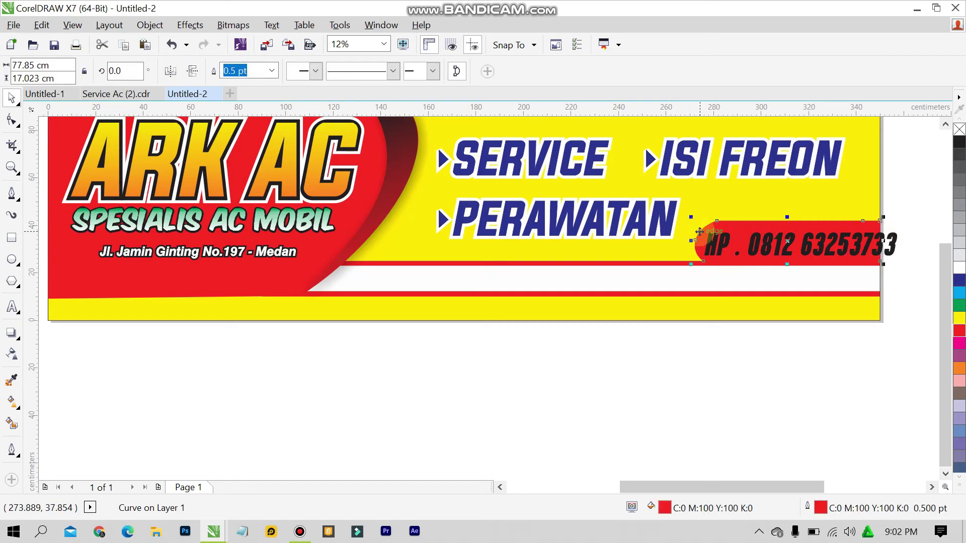
{"action": "mouse_move", "coordinate": [695, 241]}
{"action": "left_mouse_down"}
{"action": "mouse_move", "coordinate": [679, 242]}
{"action": "mouse_move", "coordinate": [698, 248]}
{"action": "left_mouse_up"}
Step: Fit the phone-number text inside the red rounded shape and color it white
{"action": "left_click", "coordinate": [731, 250]}
{"action": "left_click", "coordinate": [958, 268]}
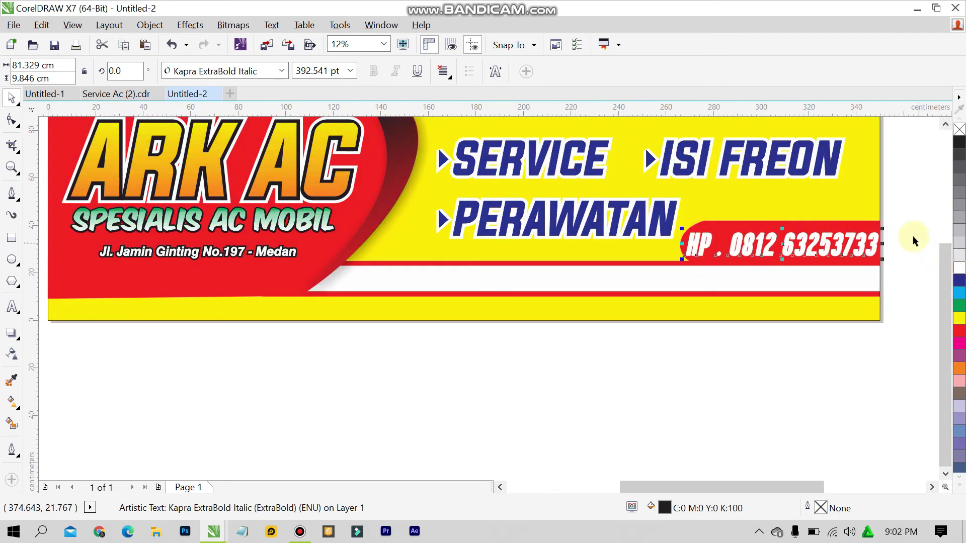
{"action": "left_click", "coordinate": [889, 242]}
Step: Narrow the phone-number text to about 77.3 cm wide, leaving a gap before the banner's right edge
{"action": "scroll", "coordinate": [883, 242], "scroll_direction": "up", "scroll_amount": 1}
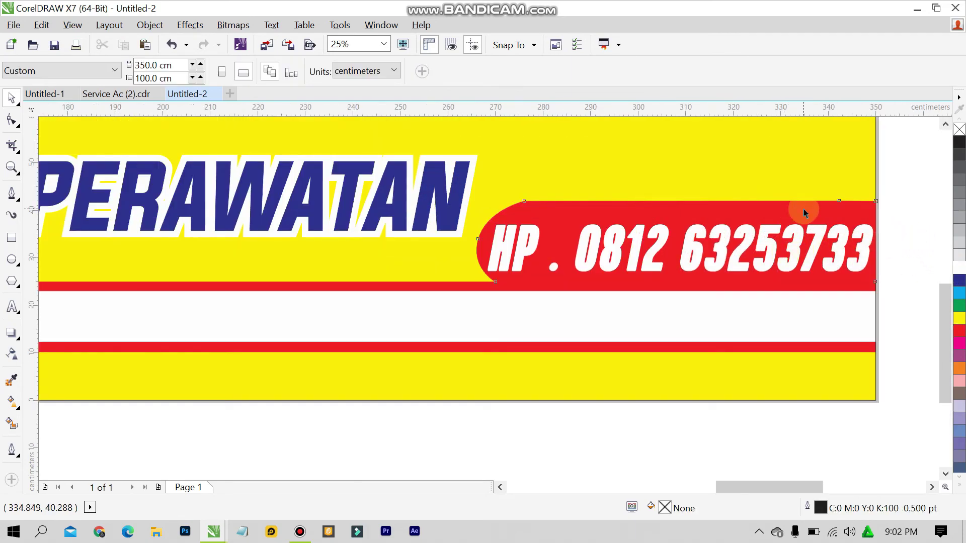
{"action": "left_click", "coordinate": [799, 256]}
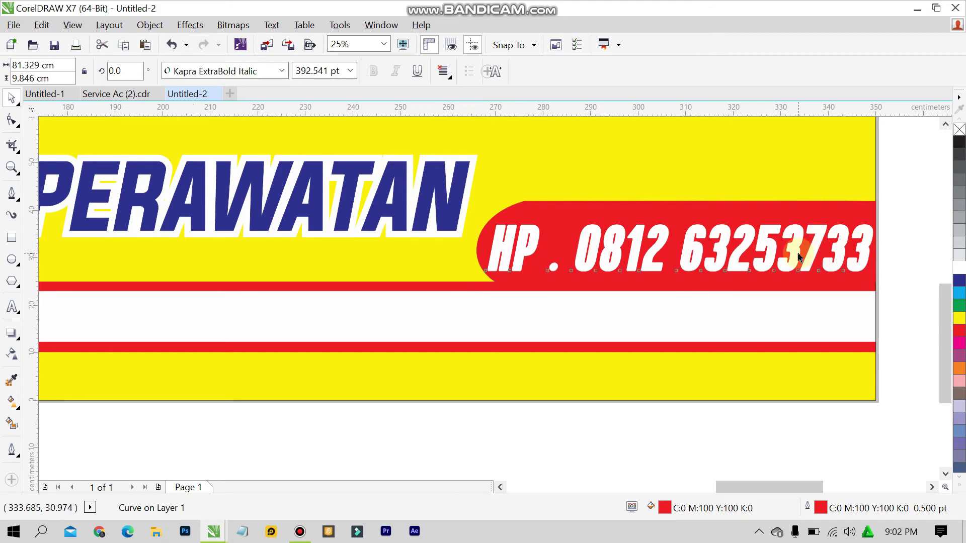
{"action": "left_click_drag", "start_coordinate": [791, 254], "coordinate": [785, 271]}
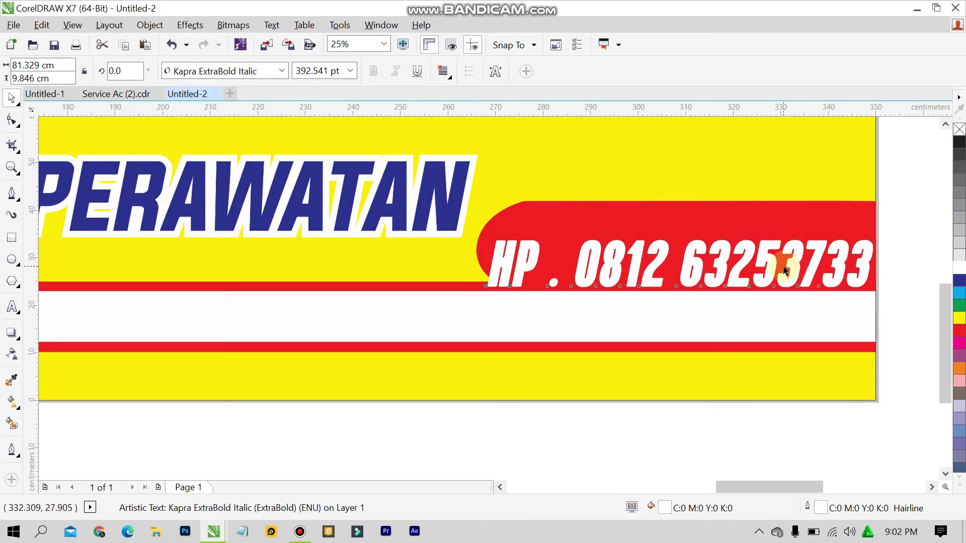
{"action": "key", "text": "ctrl+z"}
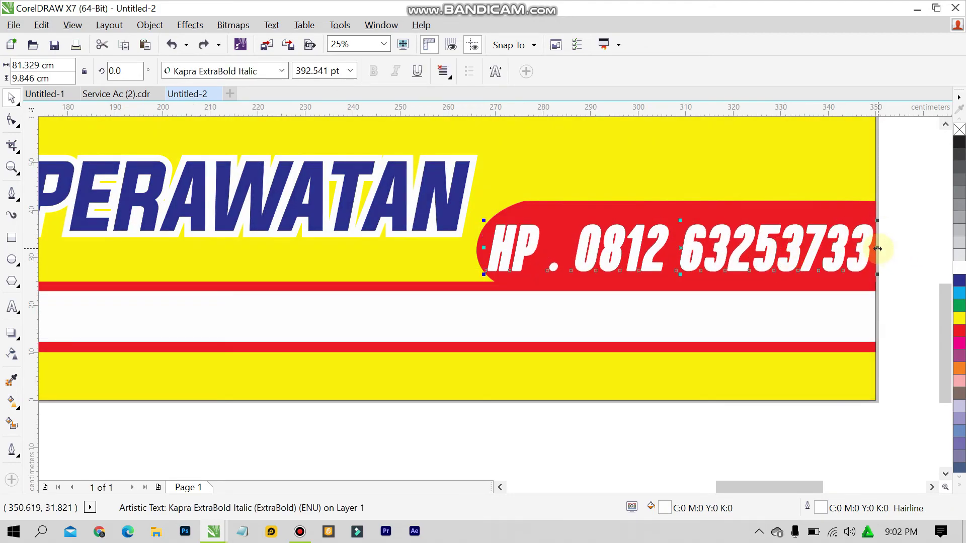
{"action": "left_click_drag", "start_coordinate": [878, 248], "coordinate": [858, 248]}
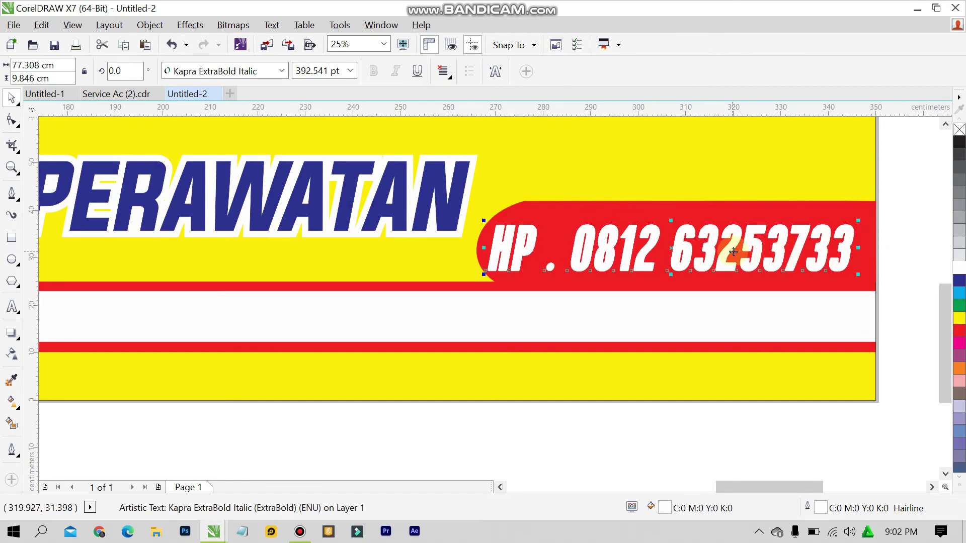
Step: Duplicate the phone-number text slightly lower and give the copy a black fill with a 40 pt black outline
{"action": "mouse_move", "coordinate": [733, 251]}
{"action": "left_mouse_down"}
{"action": "mouse_move", "coordinate": [733, 276]}
{"action": "mouse_move", "coordinate": [730, 252]}
{"action": "left_mouse_up"}
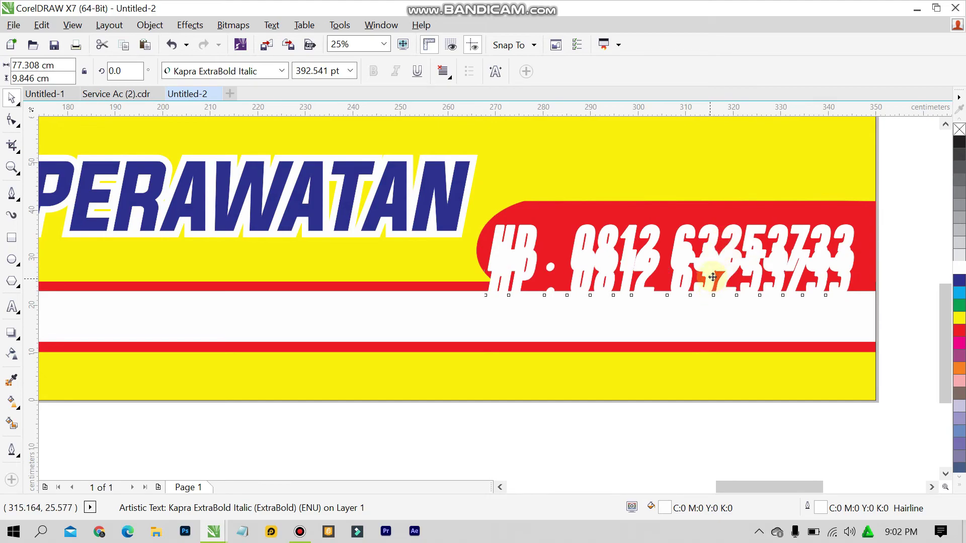
{"action": "left_click_drag", "start_coordinate": [712, 277], "coordinate": [712, 277]}
{"action": "left_click", "coordinate": [960, 142]}
{"action": "right_click", "coordinate": [959, 142]}
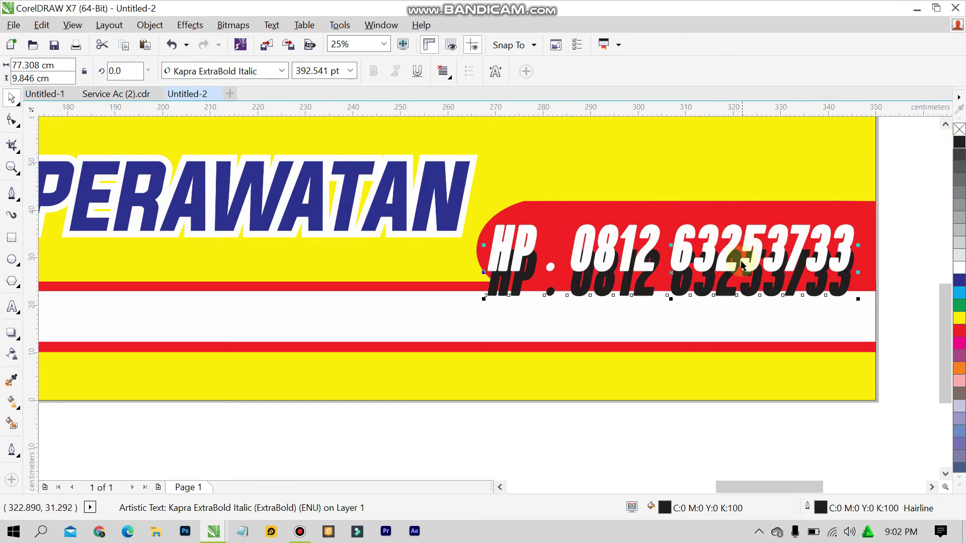
{"action": "double_click", "coordinate": [820, 509]}
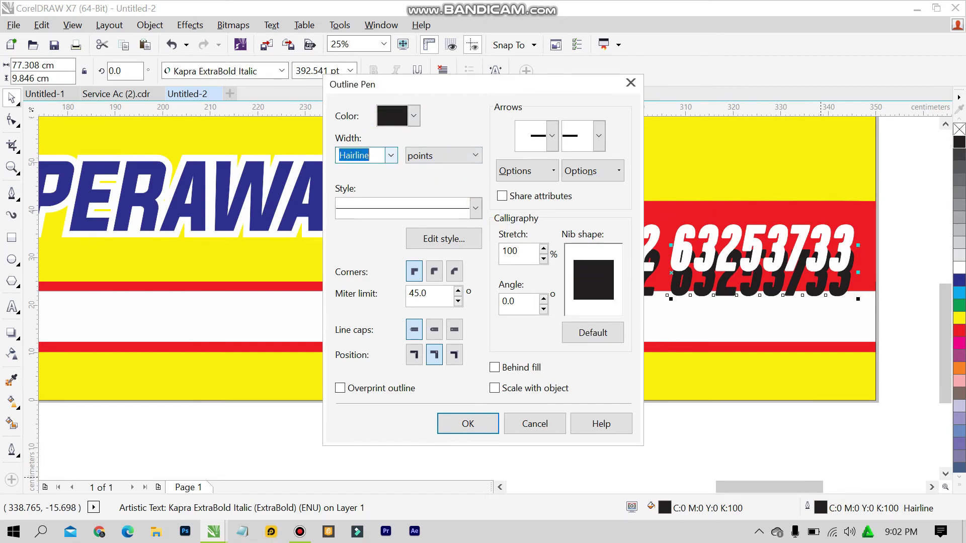
{"action": "type", "text": "40"}
{"action": "key", "text": "Return"}
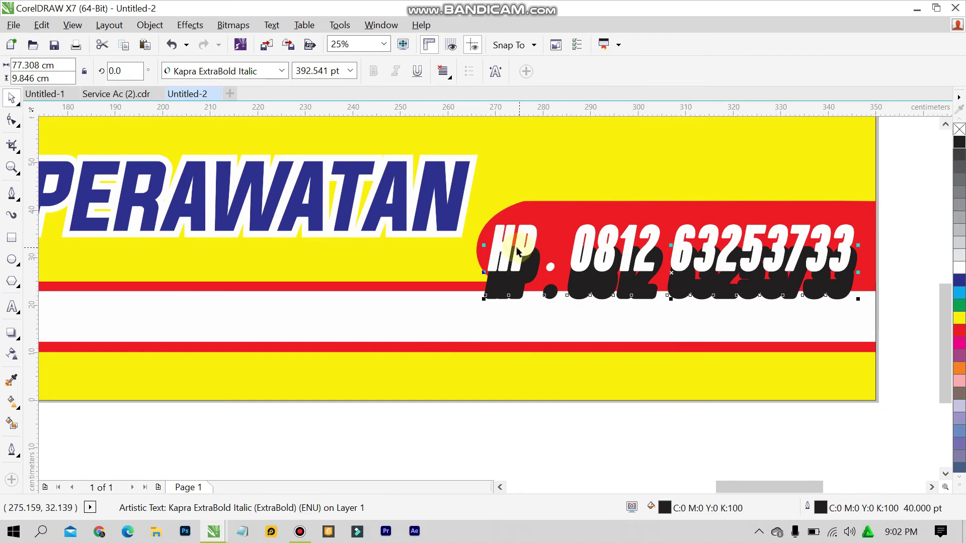
Step: Align the black-outlined copy centrally behind the white phone-number text and deselect both
{"action": "left_click", "coordinate": [519, 249], "text": "shift"}
{"action": "key", "text": "c"}
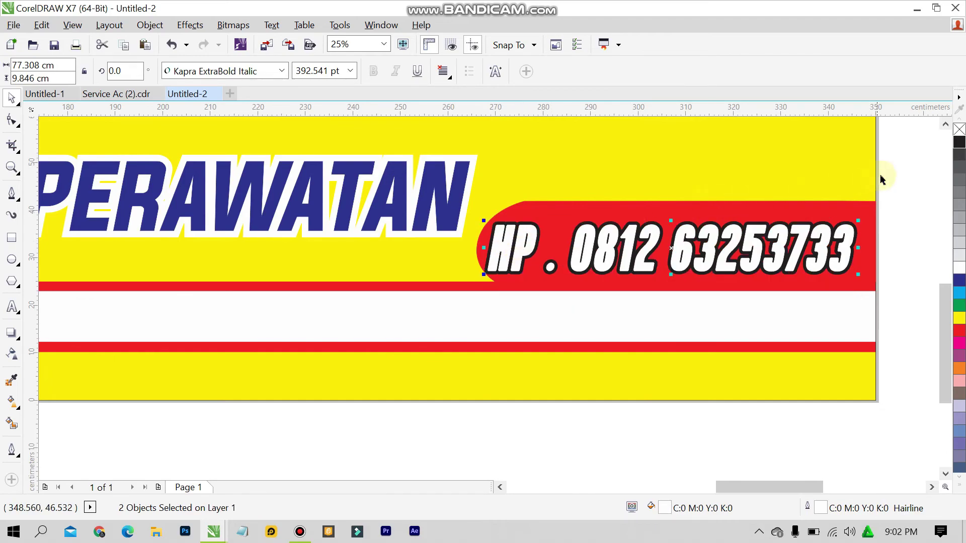
{"action": "left_click", "coordinate": [894, 172]}
{"action": "key", "text": "F12"}
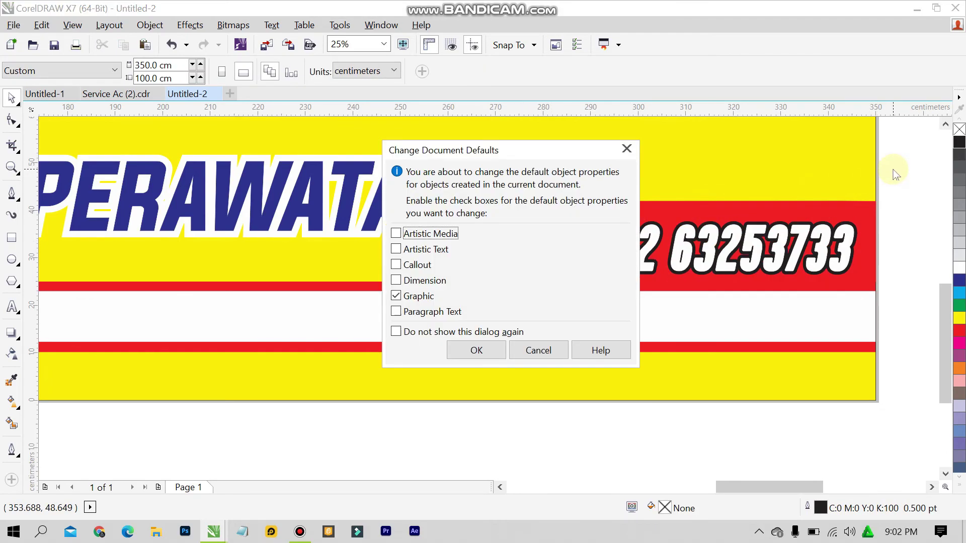
{"action": "left_click", "coordinate": [455, 352]}
Step: Copy the twelve car-brand logos from Service Ac (2).cdr into Untitled-2 and move them down onto the white strip
{"action": "scroll", "coordinate": [518, 345], "scroll_direction": "down", "scroll_amount": 4}
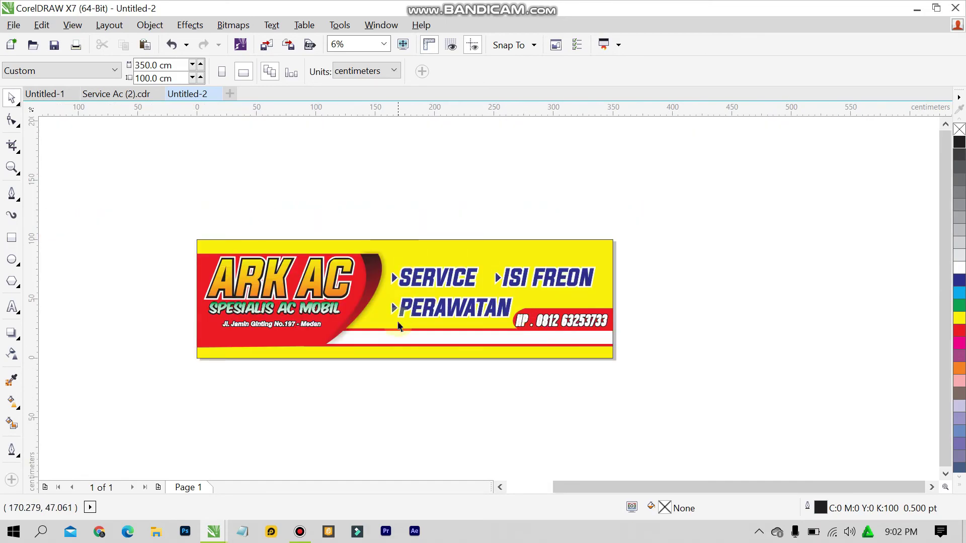
{"action": "scroll", "coordinate": [397, 326], "scroll_direction": "up", "scroll_amount": 2}
{"action": "left_click", "coordinate": [110, 95]}
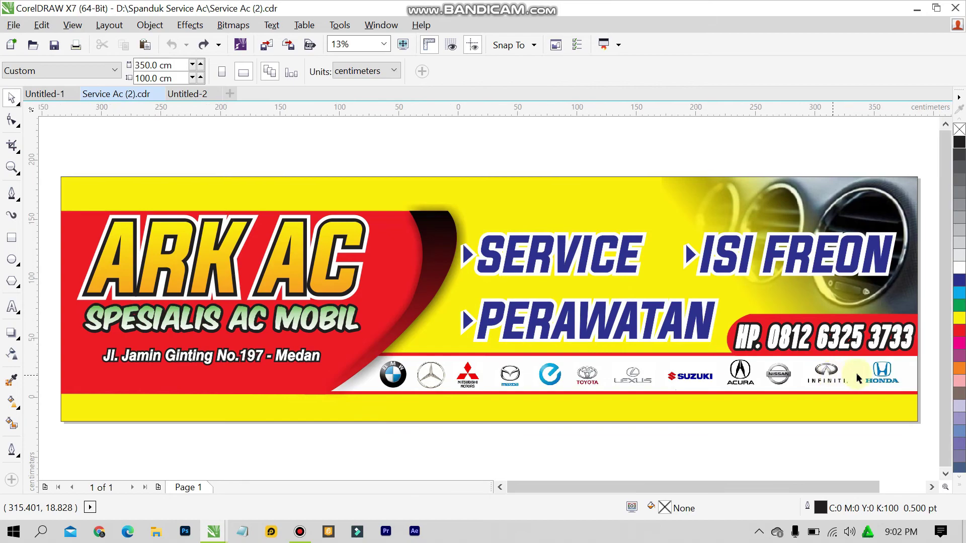
{"action": "scroll", "coordinate": [901, 381], "scroll_direction": "down", "scroll_amount": 2}
{"action": "scroll", "coordinate": [888, 369], "scroll_direction": "up", "scroll_amount": 2}
{"action": "left_click_drag", "start_coordinate": [880, 353], "coordinate": [299, 395]}
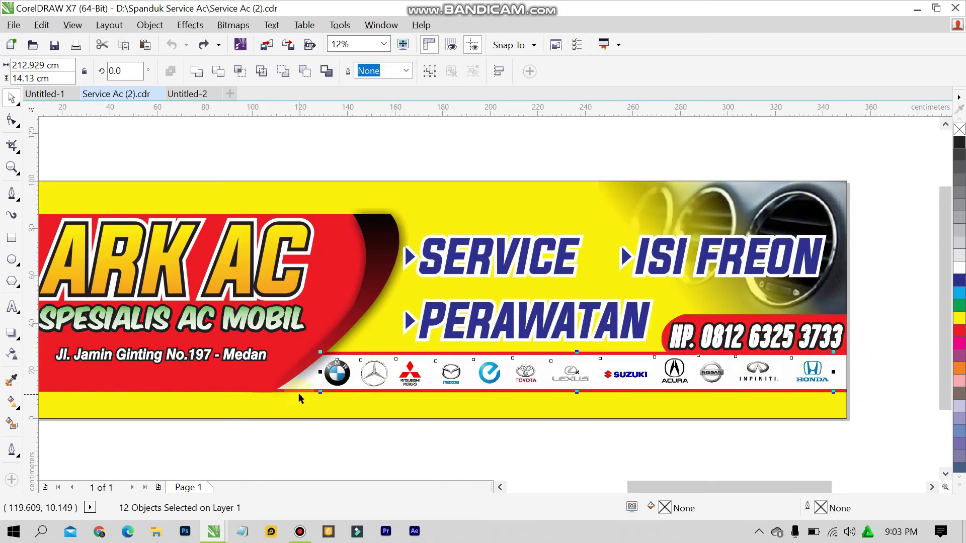
{"action": "left_click", "coordinate": [176, 96]}
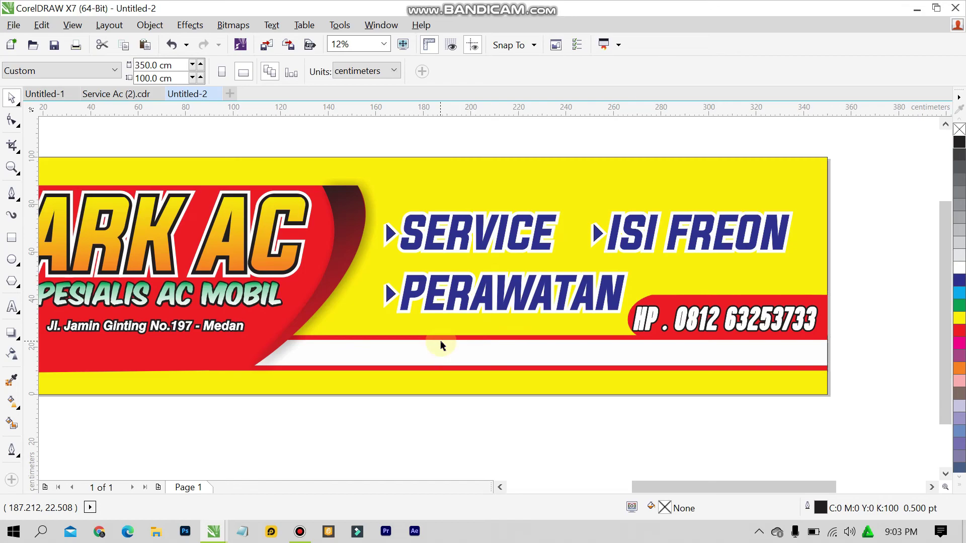
{"action": "key", "text": "ctrl+v"}
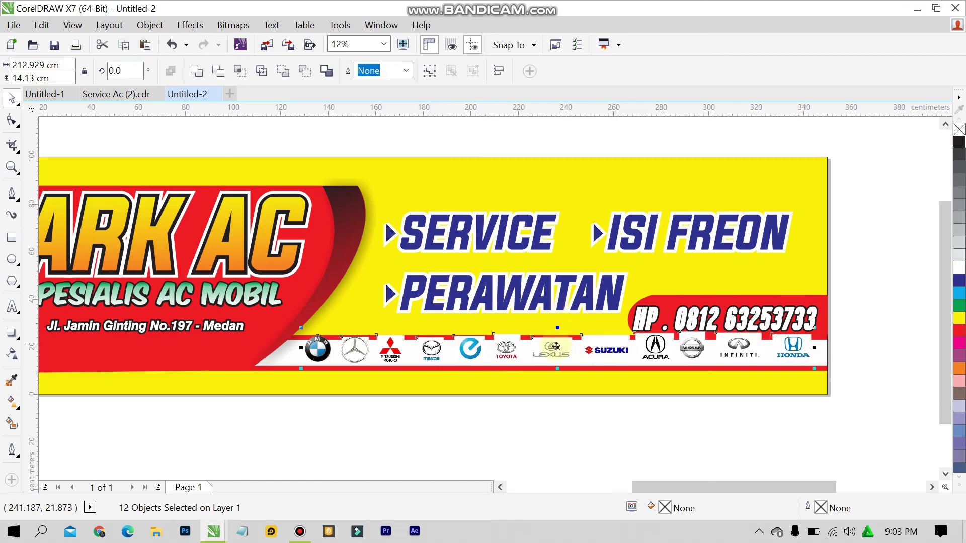
{"action": "left_click_drag", "start_coordinate": [551, 347], "coordinate": [549, 360]}
{"action": "left_click", "coordinate": [520, 420]}
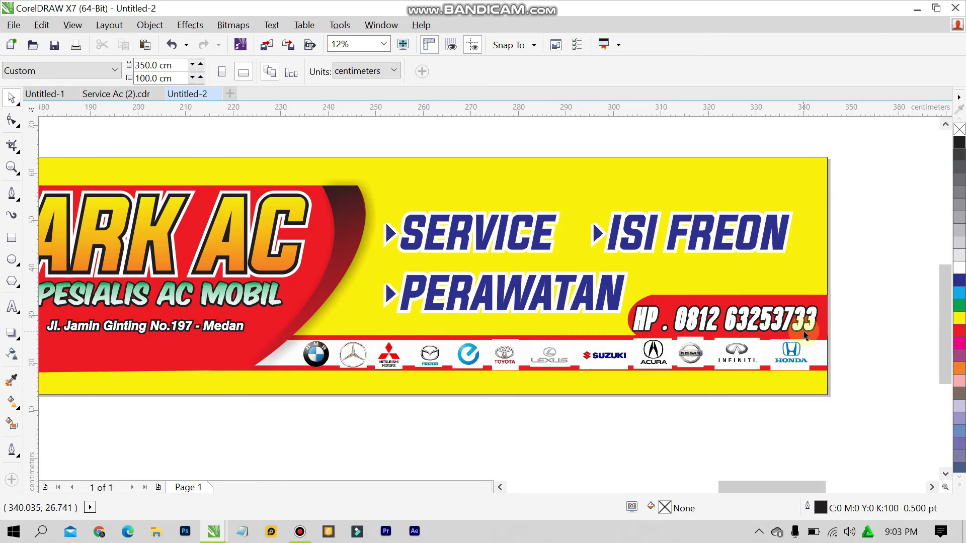
Step: Shrink the Honda and Infiniti logos to fit inside the white strip, making the Infiniti logo about 15 cm wide
{"action": "scroll", "coordinate": [804, 355], "scroll_direction": "up", "scroll_amount": 2}
{"action": "left_click", "coordinate": [796, 373]}
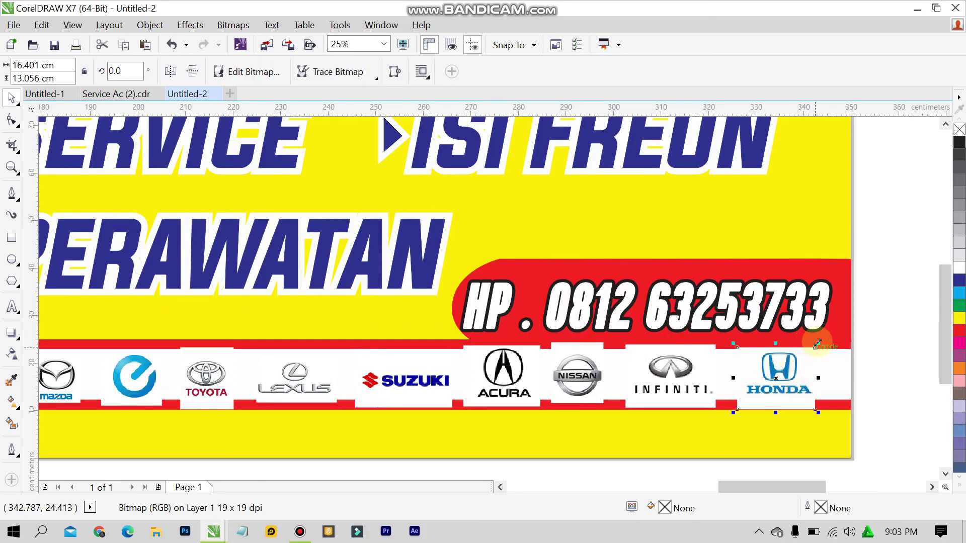
{"action": "left_click_drag", "start_coordinate": [818, 344], "coordinate": [783, 378]}
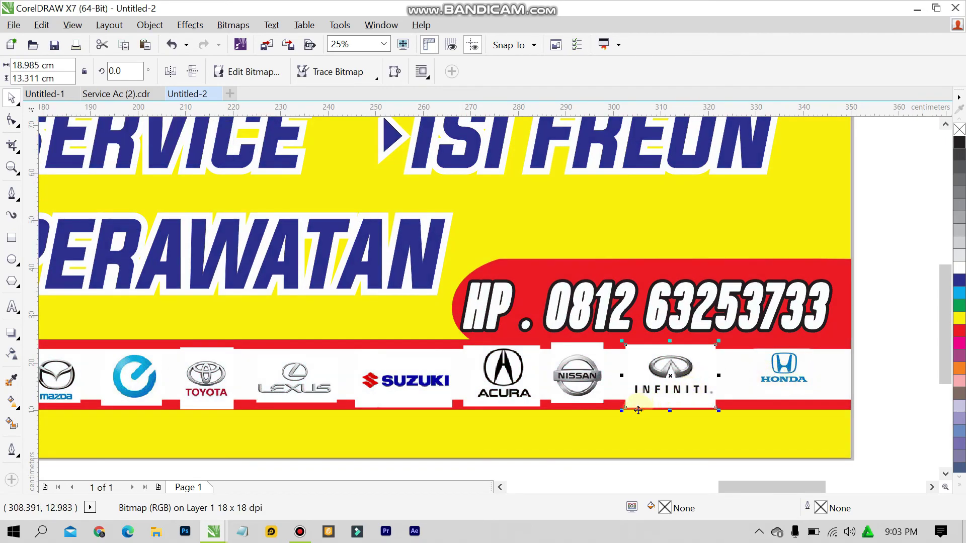
{"action": "left_click_drag", "start_coordinate": [623, 412], "coordinate": [646, 401]}
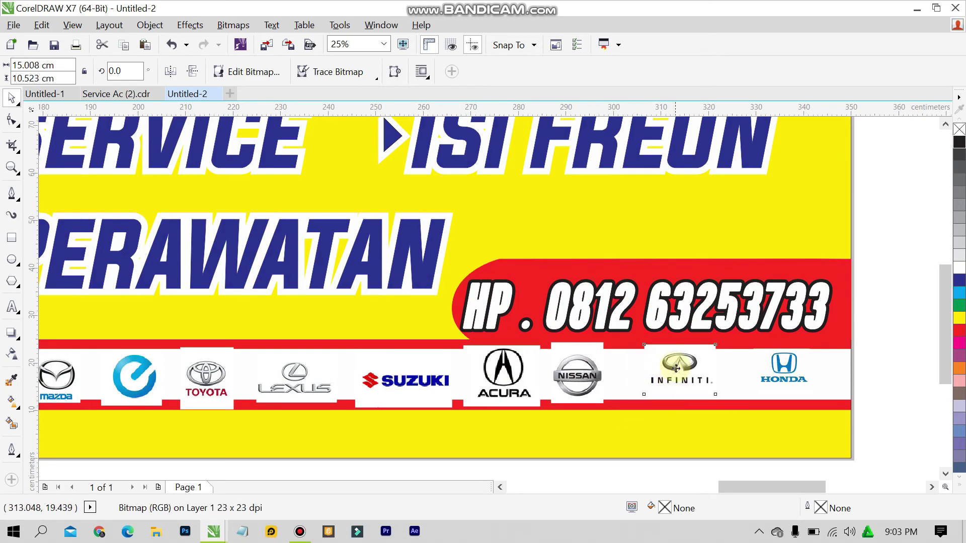
{"action": "left_click_drag", "start_coordinate": [667, 364], "coordinate": [644, 346]}
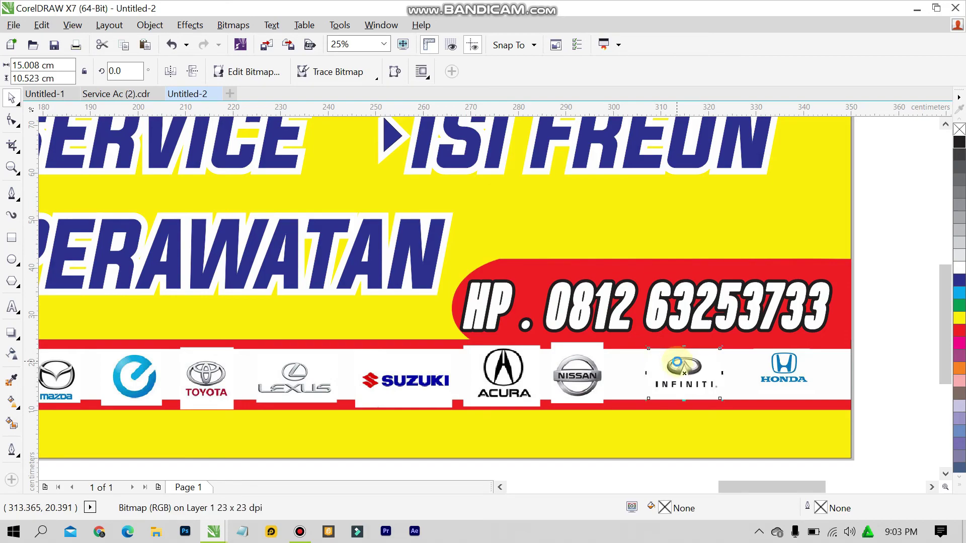
{"action": "scroll", "coordinate": [748, 387], "scroll_direction": "up", "scroll_amount": 4}
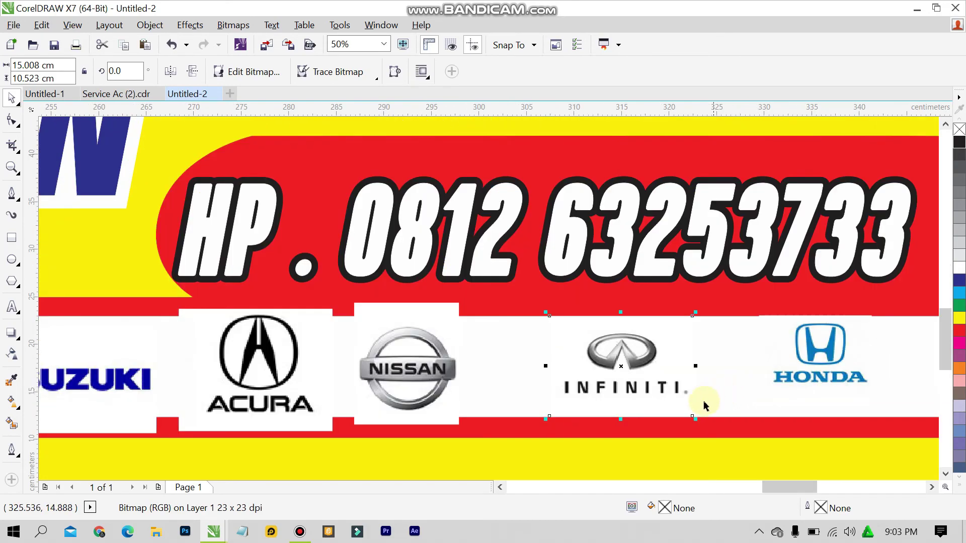
Step: Scale the Nissan logo to about 8.7 by 10.1 cm and move it closer to the Infiniti logo within the strip
{"action": "scroll", "coordinate": [623, 416], "scroll_direction": "down", "scroll_amount": 2}
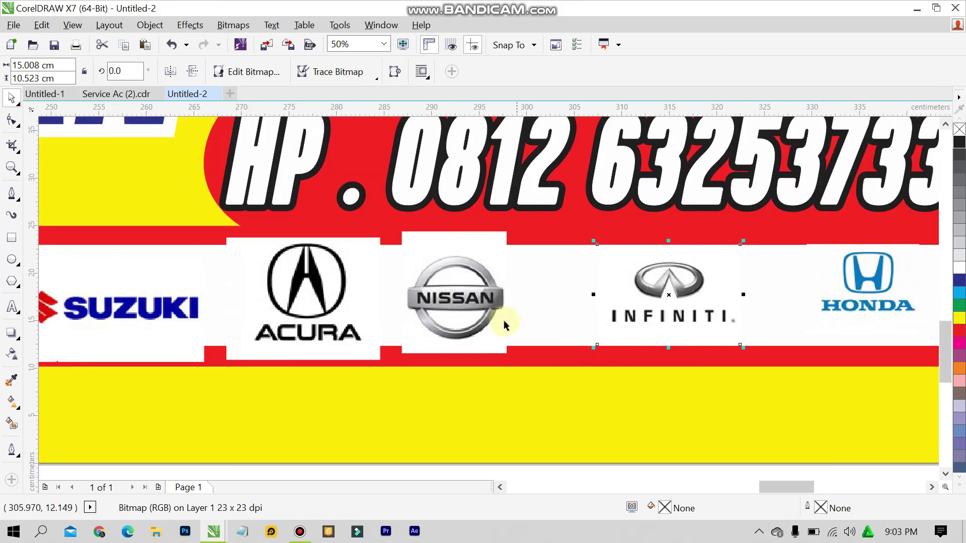
{"action": "left_click", "coordinate": [490, 307]}
{"action": "left_click_drag", "start_coordinate": [398, 227], "coordinate": [416, 246]}
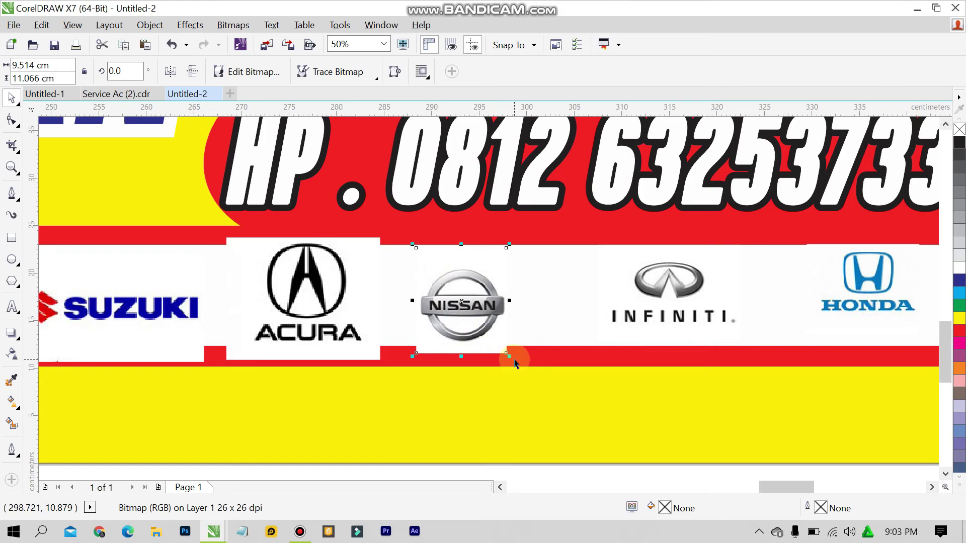
{"action": "left_click_drag", "start_coordinate": [507, 355], "coordinate": [498, 344]}
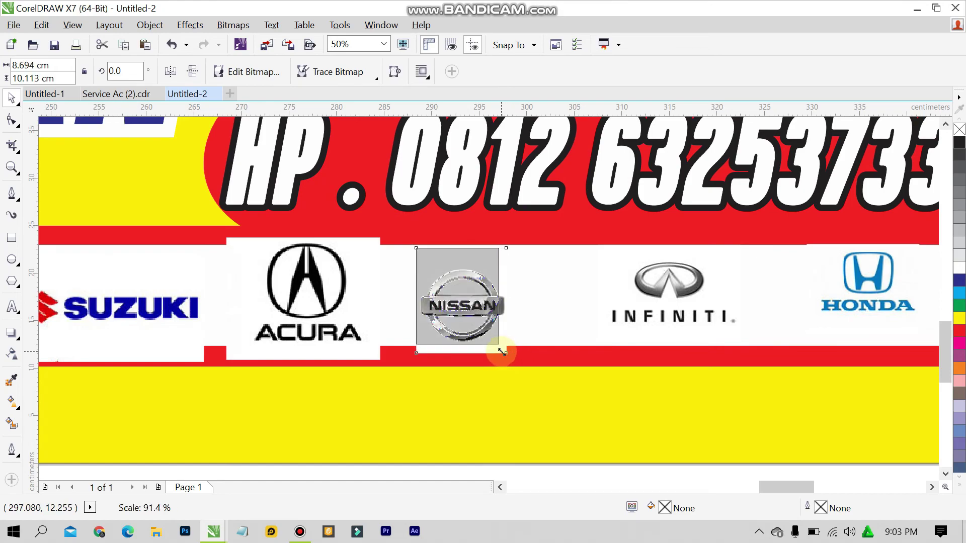
{"action": "left_click_drag", "start_coordinate": [484, 311], "coordinate": [539, 308]}
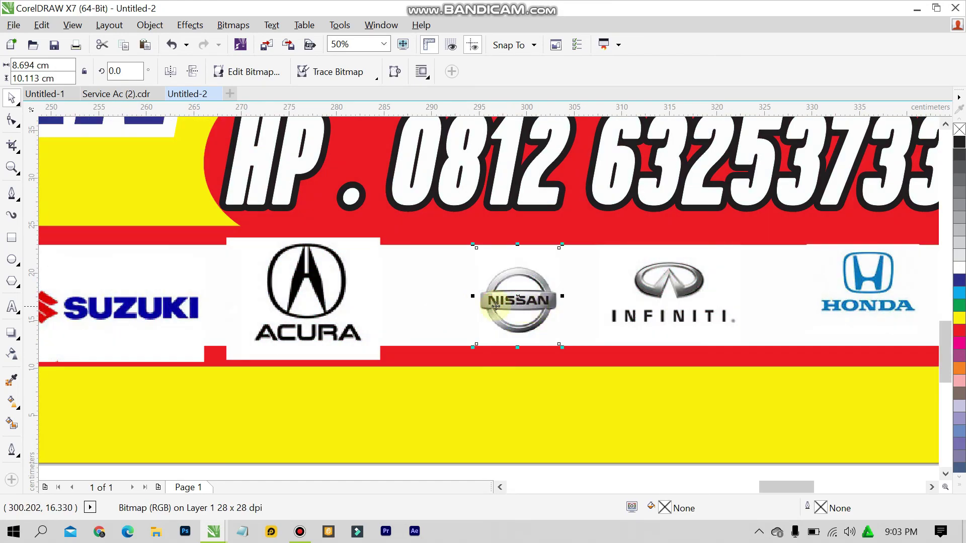
Step: Scale the Acura logo to about 12 by 9.6 cm and place it beside the Nissan logo inside the white strip
{"action": "scroll", "coordinate": [515, 302], "scroll_direction": "down", "scroll_amount": 1}
{"action": "left_click", "coordinate": [413, 311]}
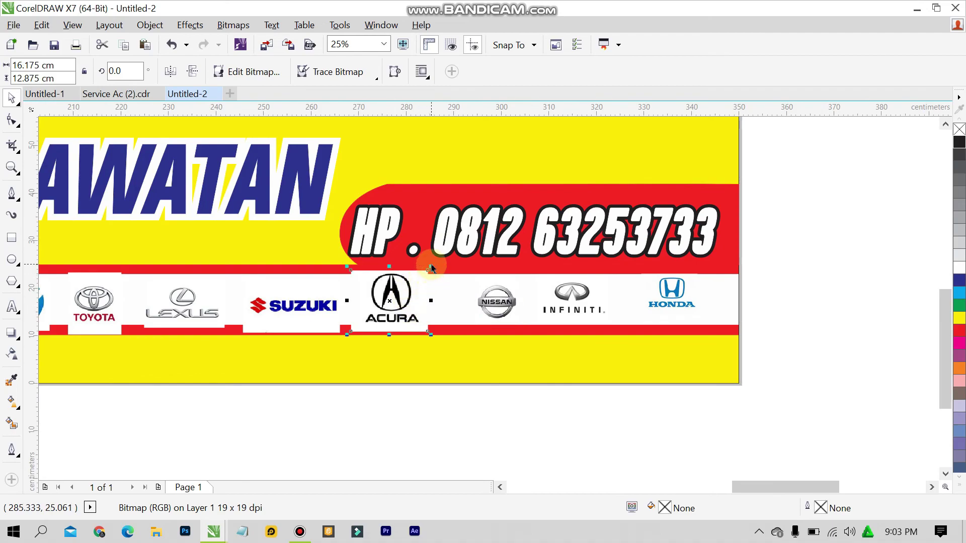
{"action": "left_click", "coordinate": [431, 268], "text": "shift"}
{"action": "left_click", "coordinate": [473, 405]}
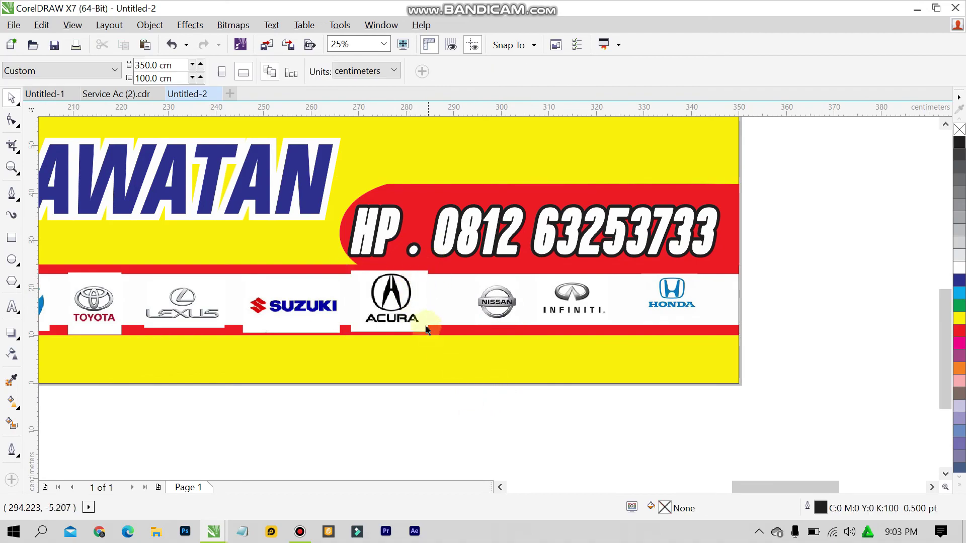
{"action": "left_click", "coordinate": [427, 274]}
{"action": "left_click_drag", "start_coordinate": [431, 267], "coordinate": [447, 292]}
Step: Shrink the Suzuki logo to about 17.8 by 10.4 cm and fit it in the strip next to the Acura logo
{"action": "left_click", "coordinate": [499, 487]}
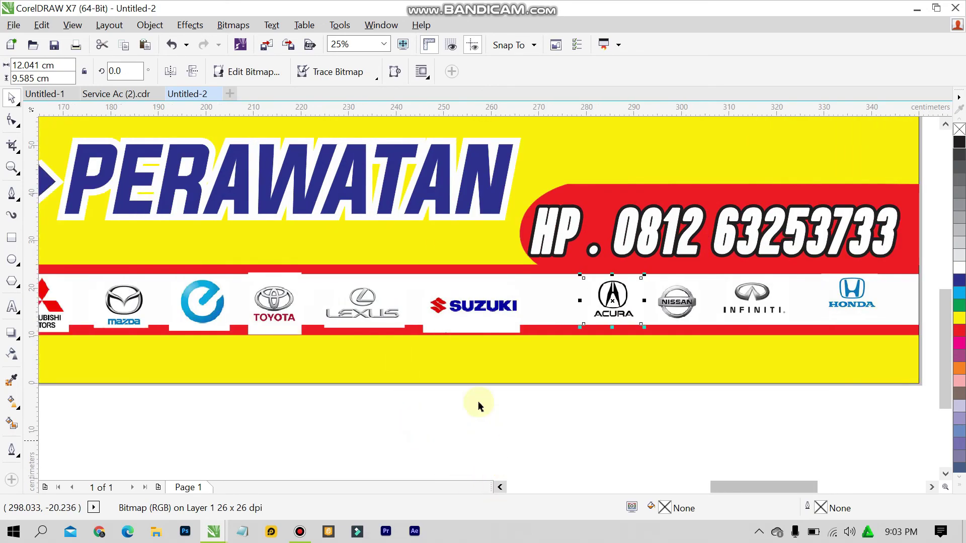
{"action": "left_click_drag", "start_coordinate": [513, 328], "coordinate": [560, 297]}
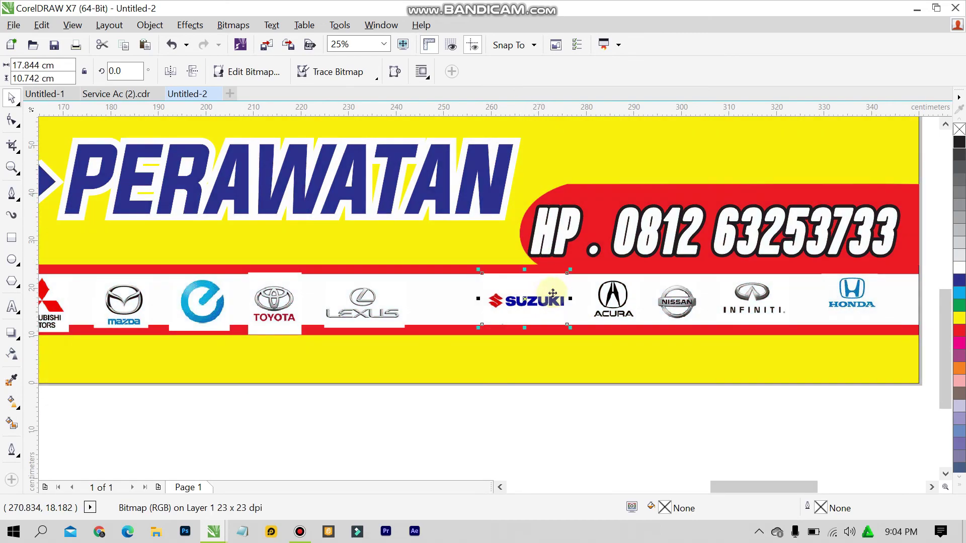
{"action": "left_click", "coordinate": [571, 269]}
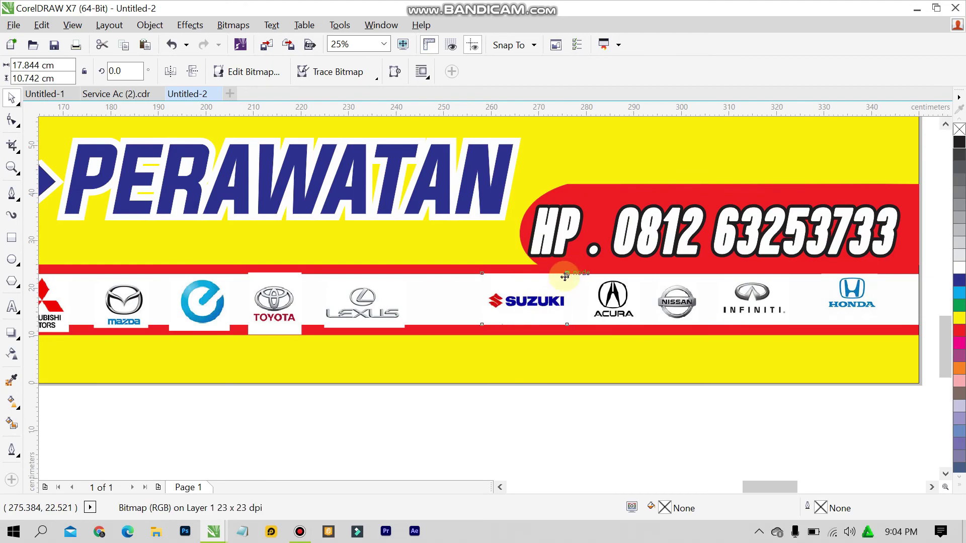
{"action": "scroll", "coordinate": [568, 274], "scroll_direction": "up", "scroll_amount": 3}
{"action": "left_click", "coordinate": [409, 260]}
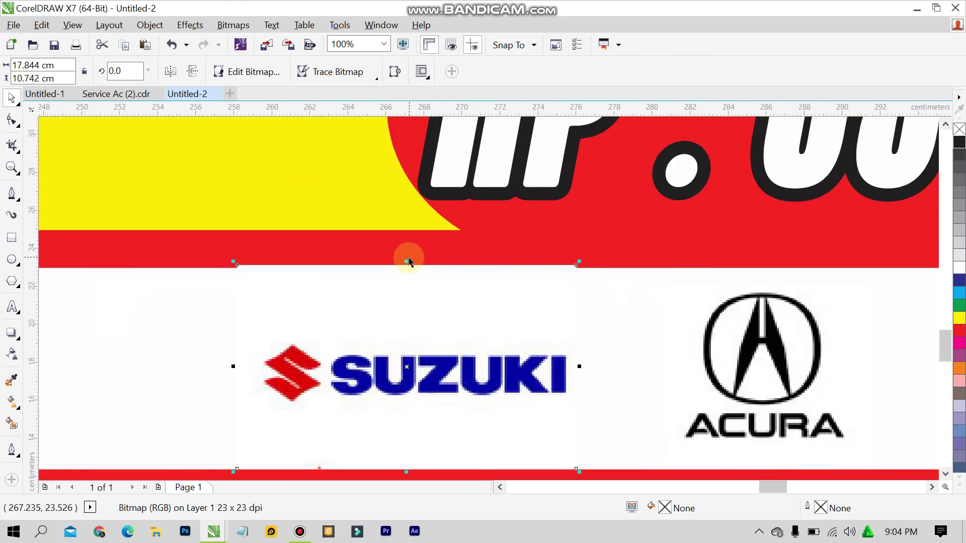
{"action": "left_click_drag", "start_coordinate": [408, 260], "coordinate": [406, 268]}
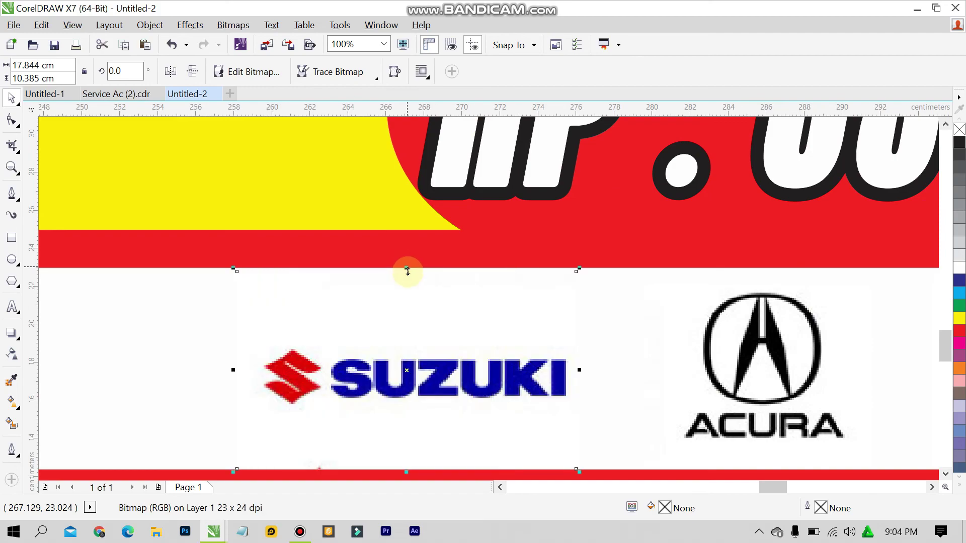
Step: Scale the Lexus logo to about 14.7 by 8.9 cm and move it next to the Suzuki logo
{"action": "scroll", "coordinate": [413, 306], "scroll_direction": "down", "scroll_amount": 4}
{"action": "left_click", "coordinate": [279, 332]}
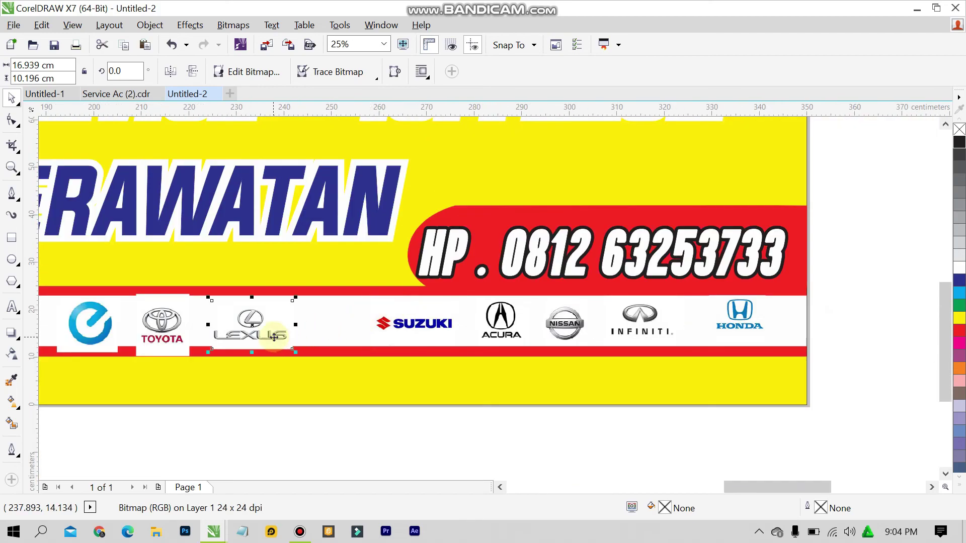
{"action": "left_click_drag", "start_coordinate": [297, 299], "coordinate": [338, 321]}
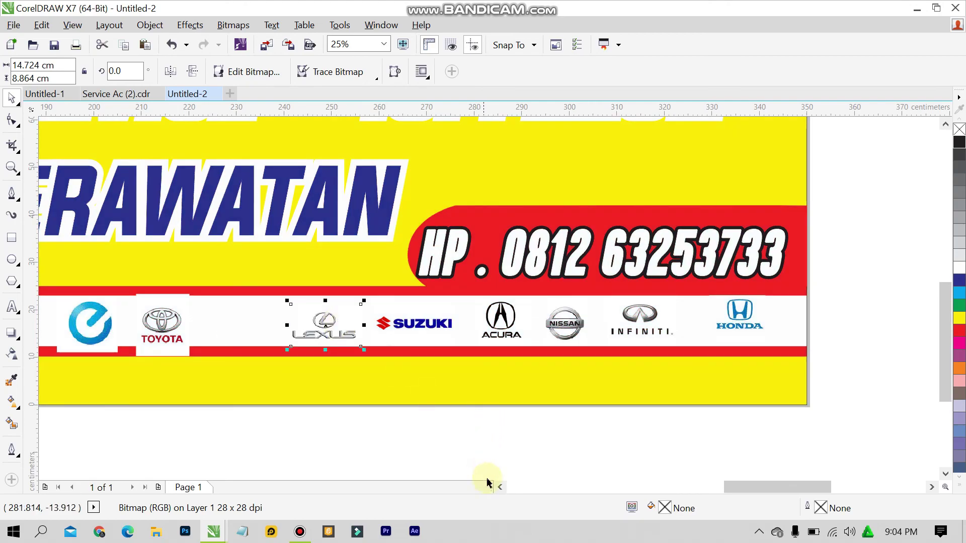
Step: Scale the Toyota logo to about 7.8 by 9.1 cm, place it beside the Lexus logo, and nudge the Lexus logo up slightly
{"action": "left_click", "coordinate": [499, 487]}
{"action": "left_click", "coordinate": [361, 311]}
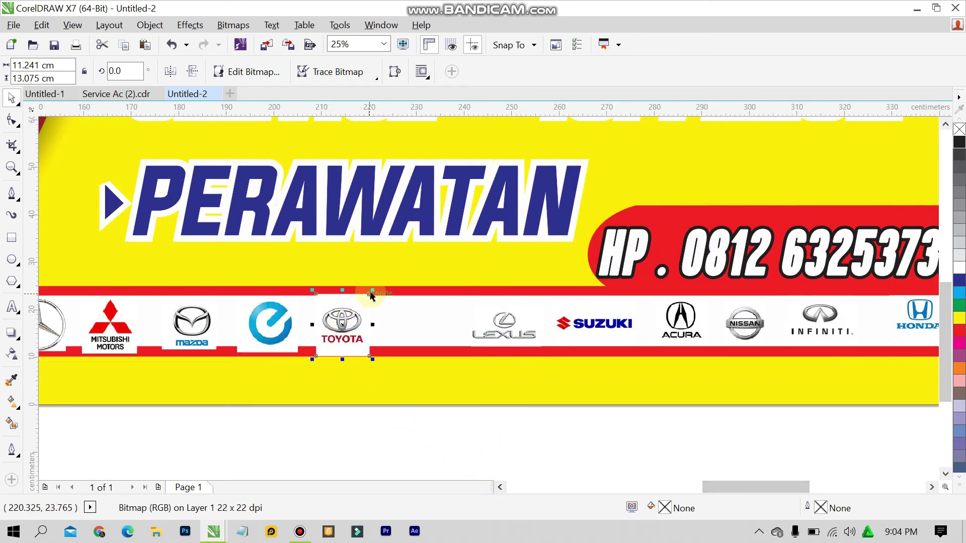
{"action": "left_click_drag", "start_coordinate": [365, 299], "coordinate": [434, 324]}
{"action": "left_click", "coordinate": [534, 468]}
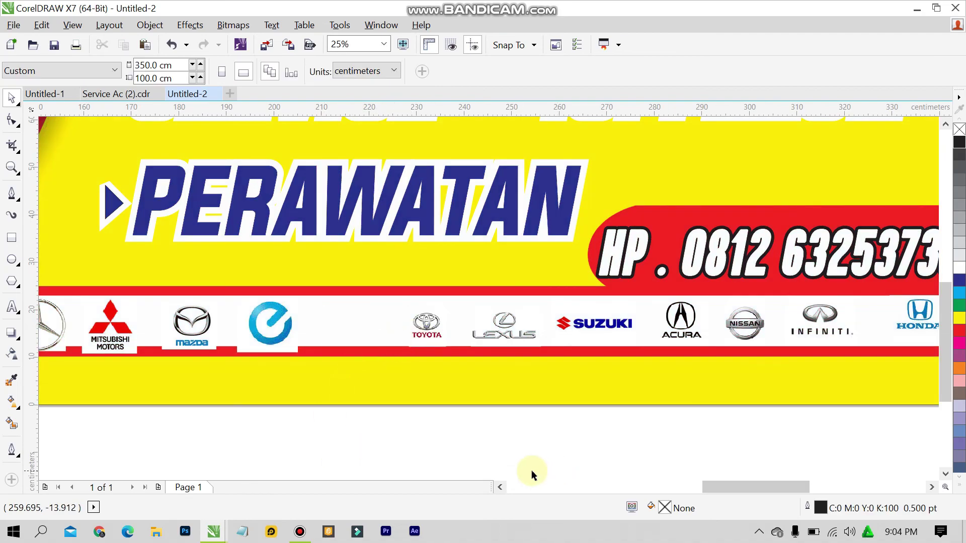
{"action": "left_click", "coordinate": [500, 487]}
{"action": "left_click", "coordinate": [615, 325]}
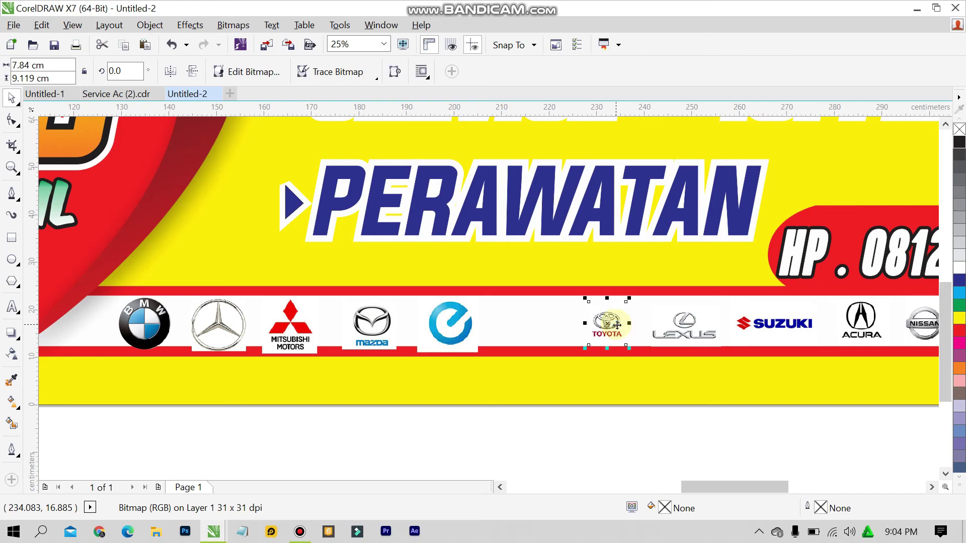
{"action": "left_click", "coordinate": [663, 341]}
{"action": "key", "text": "Up"}
{"action": "key", "text": "Up"}
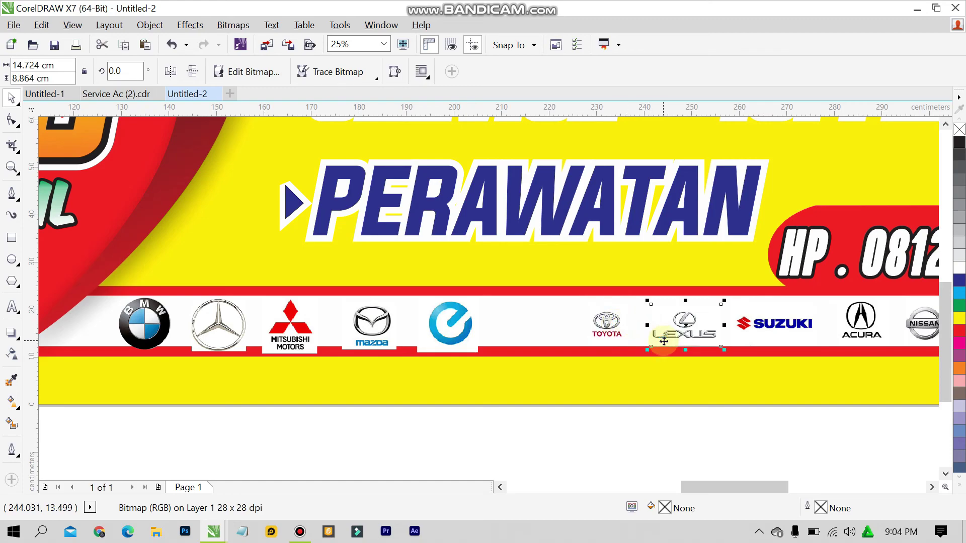
{"action": "left_click", "coordinate": [660, 442]}
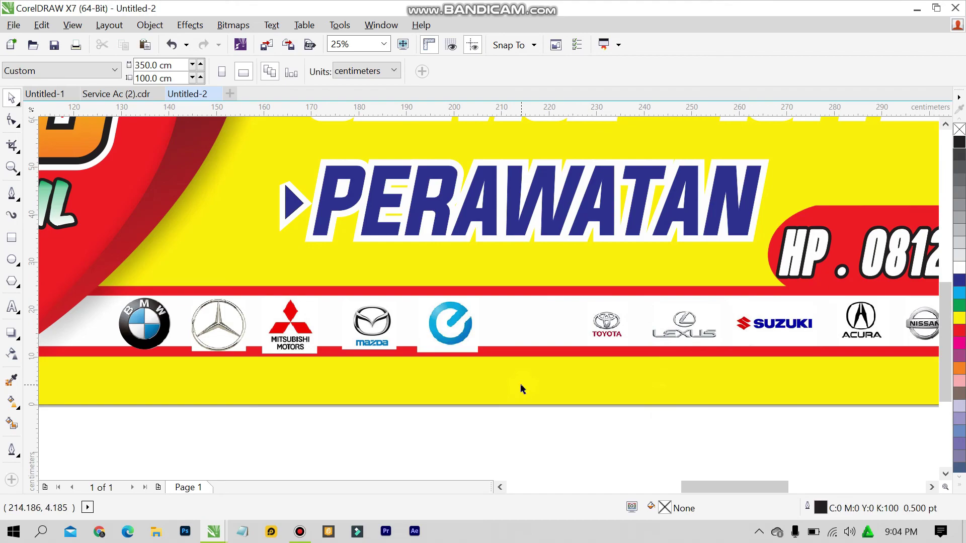
Step: Shrink the blue e, Mazda and Mitsubishi logos to fit the strip and space them in a row beside the Toyota logo
{"action": "left_click", "coordinate": [463, 335]}
{"action": "left_click_drag", "start_coordinate": [482, 295], "coordinate": [550, 319]}
{"action": "left_click", "coordinate": [371, 324]}
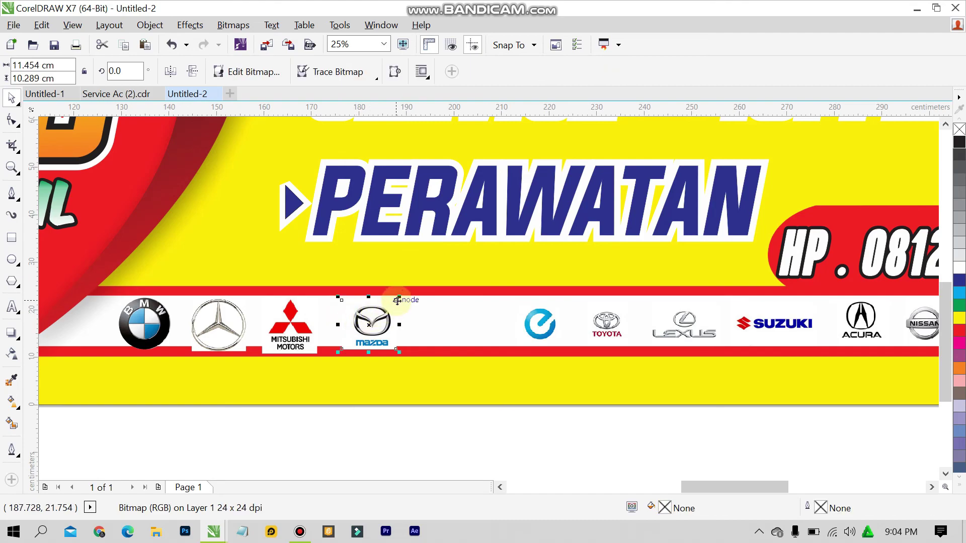
{"action": "left_click_drag", "start_coordinate": [400, 297], "coordinate": [484, 318]}
{"action": "left_click_drag", "start_coordinate": [293, 325], "coordinate": [389, 314]}
{"action": "left_click_drag", "start_coordinate": [420, 283], "coordinate": [434, 312]}
{"action": "left_click", "coordinate": [478, 322]}
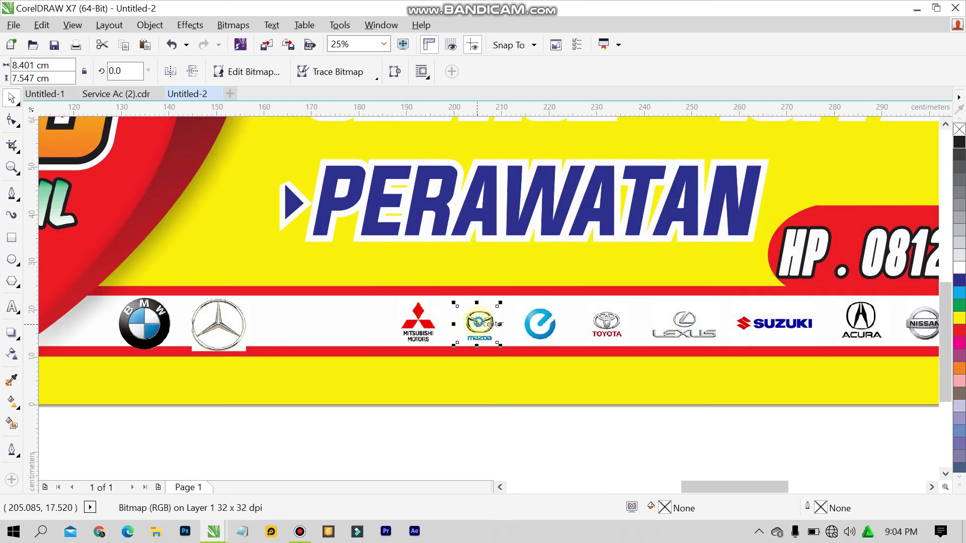
Step: Shrink the Mercedes and BMW logos and move them along the strip to sit beside the Mitsubishi logo
{"action": "left_click", "coordinate": [242, 333]}
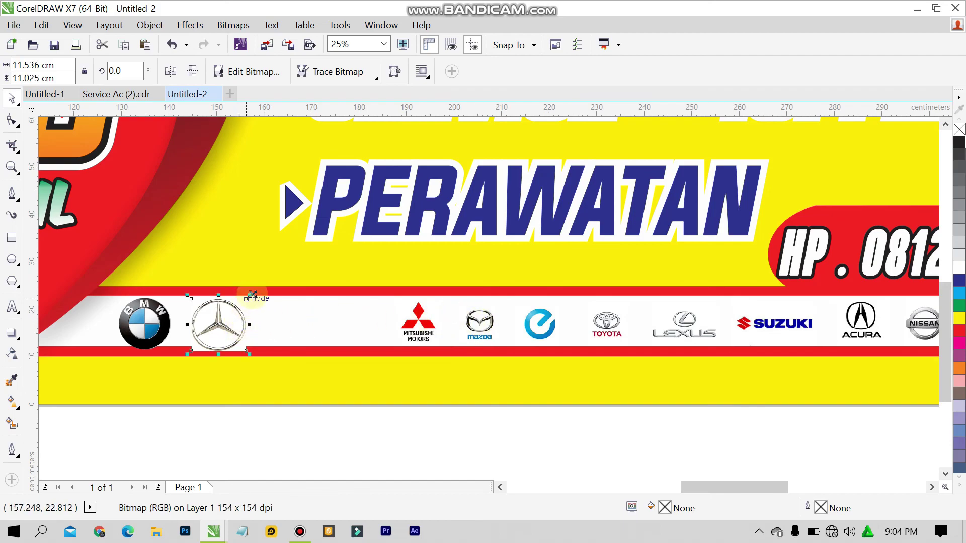
{"action": "left_click_drag", "start_coordinate": [252, 295], "coordinate": [360, 308]}
{"action": "left_click_drag", "start_coordinate": [159, 328], "coordinate": [305, 325]}
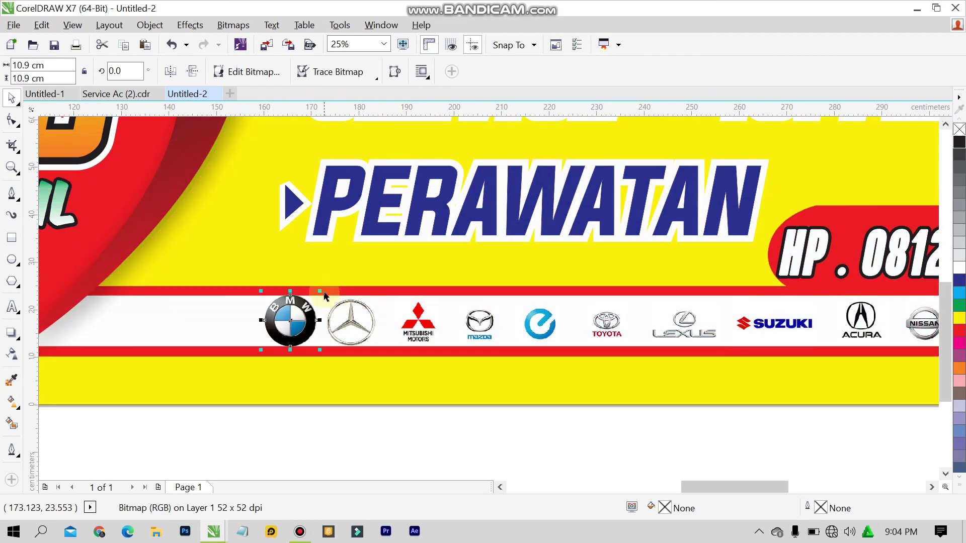
{"action": "left_click_drag", "start_coordinate": [322, 291], "coordinate": [296, 312]}
{"action": "left_click", "coordinate": [352, 452]}
{"action": "scroll", "coordinate": [539, 409], "scroll_direction": "down", "scroll_amount": 4}
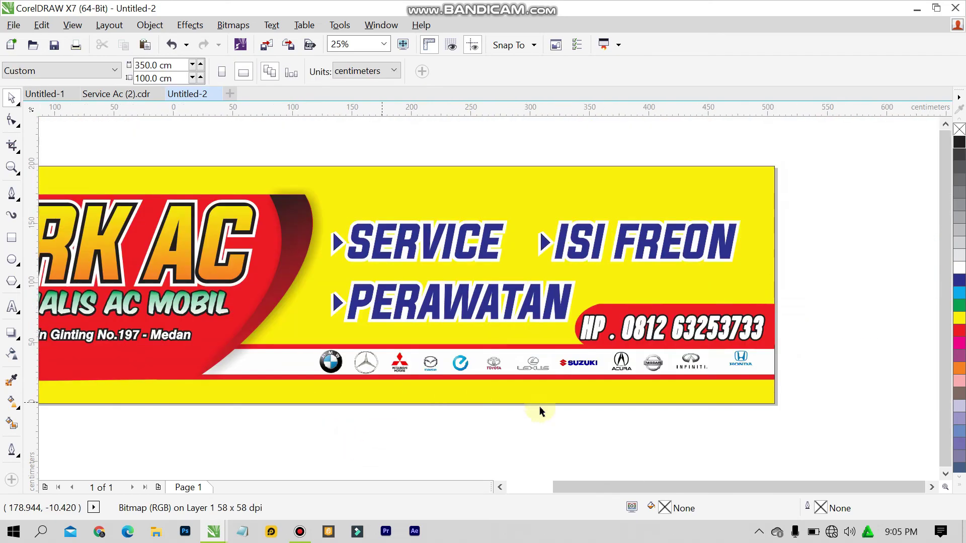
{"action": "scroll", "coordinate": [537, 425], "scroll_direction": "up", "scroll_amount": 4}
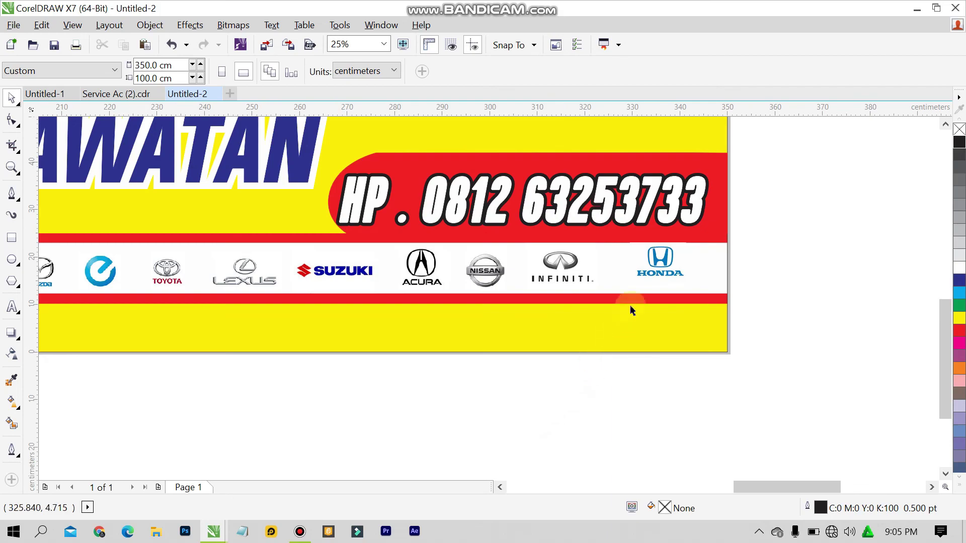
{"action": "left_click", "coordinate": [653, 274]}
{"action": "left_click", "coordinate": [533, 267], "text": "shift"}
{"action": "left_click", "coordinate": [484, 272], "text": "shift"}
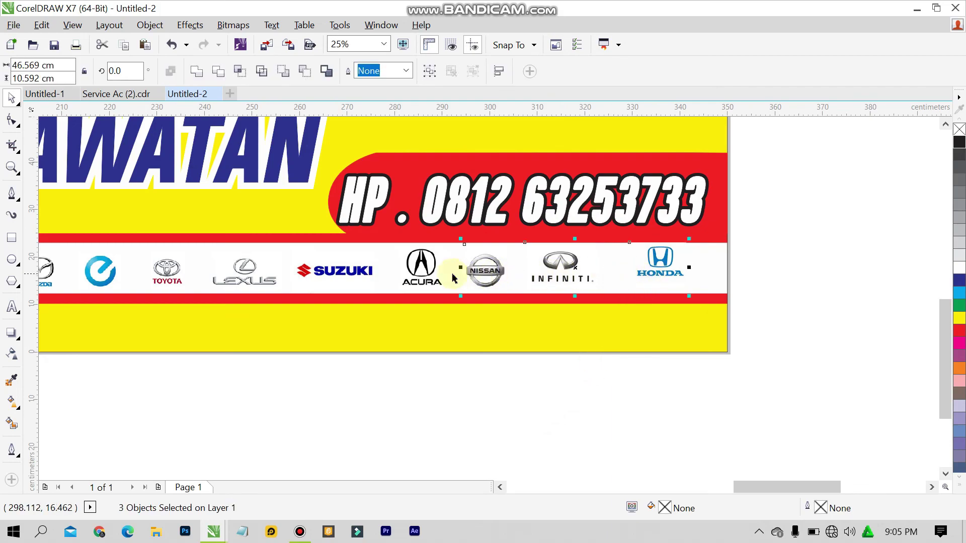
{"action": "left_click", "coordinate": [427, 271], "text": "shift"}
{"action": "left_click", "coordinate": [373, 274], "text": "shift"}
{"action": "scroll", "coordinate": [303, 274], "scroll_direction": "down", "scroll_amount": 1}
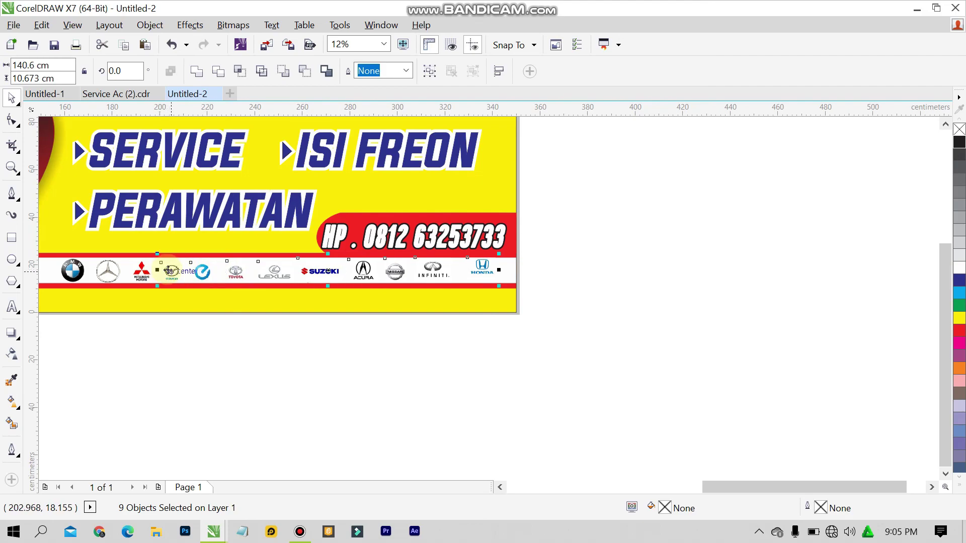
{"action": "left_click", "coordinate": [132, 274], "text": "shift"}
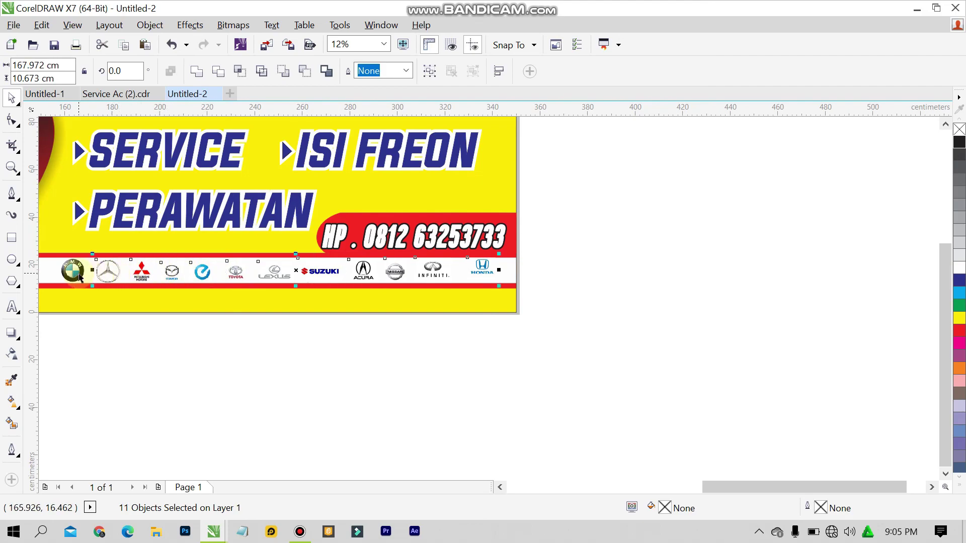
{"action": "left_click", "coordinate": [548, 323]}
{"action": "scroll", "coordinate": [339, 306], "scroll_direction": "down", "scroll_amount": 1}
{"action": "scroll", "coordinate": [187, 292], "scroll_direction": "up", "scroll_amount": 1}
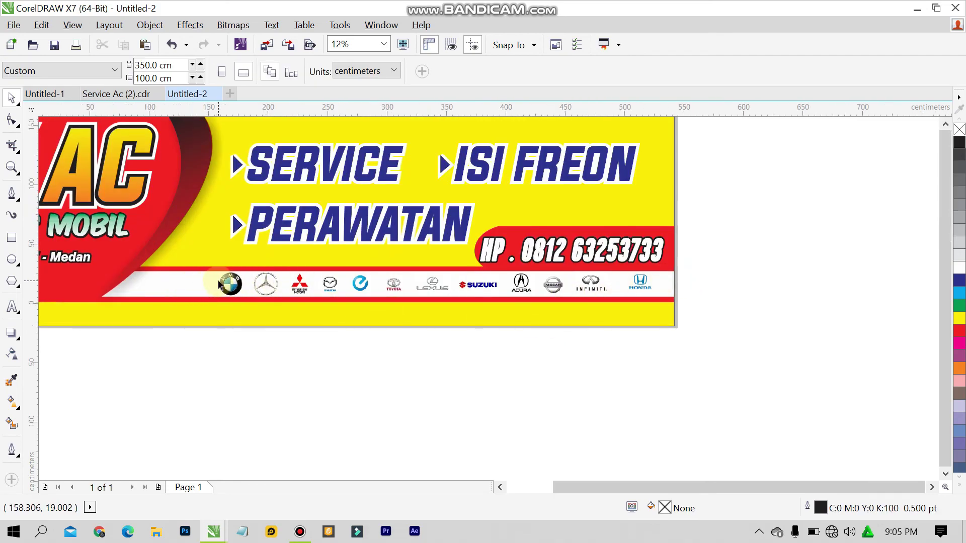
{"action": "scroll", "coordinate": [237, 289], "scroll_direction": "down", "scroll_amount": 1}
{"action": "scroll", "coordinate": [246, 289], "scroll_direction": "up", "scroll_amount": 1}
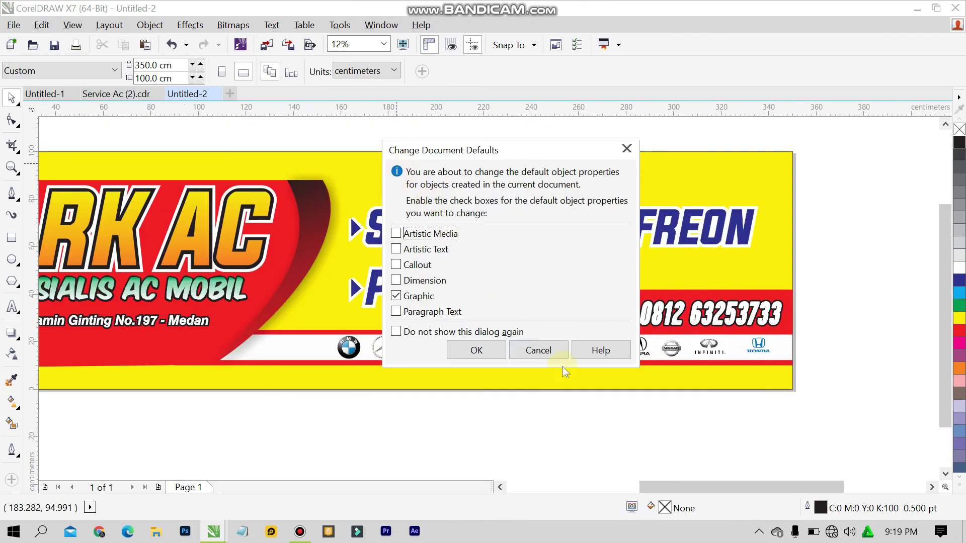
{"action": "left_click", "coordinate": [551, 356]}
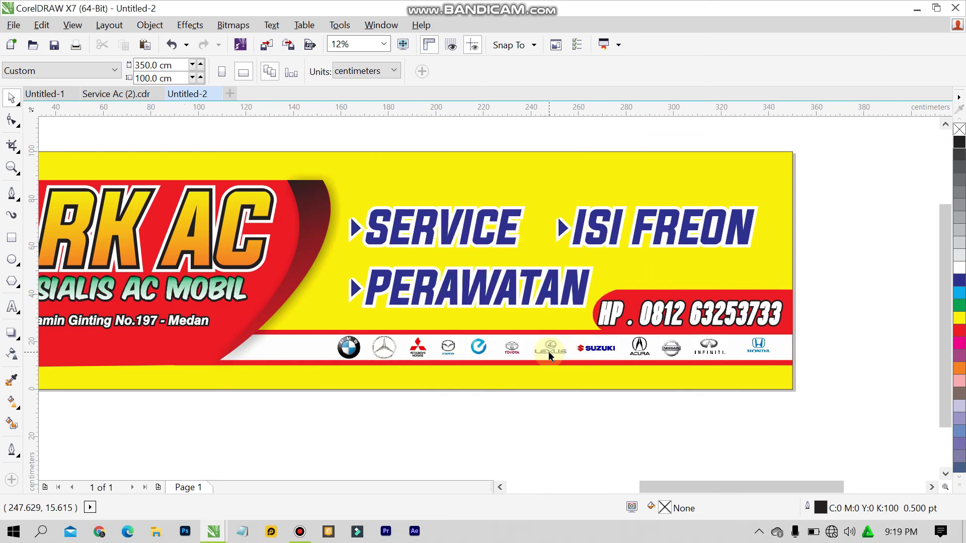
Step: Copy the car air-vent photo from inside the background PowerClip of Service Ac (2).cdr and paste it into Untitled-2
{"action": "left_click", "coordinate": [135, 94]}
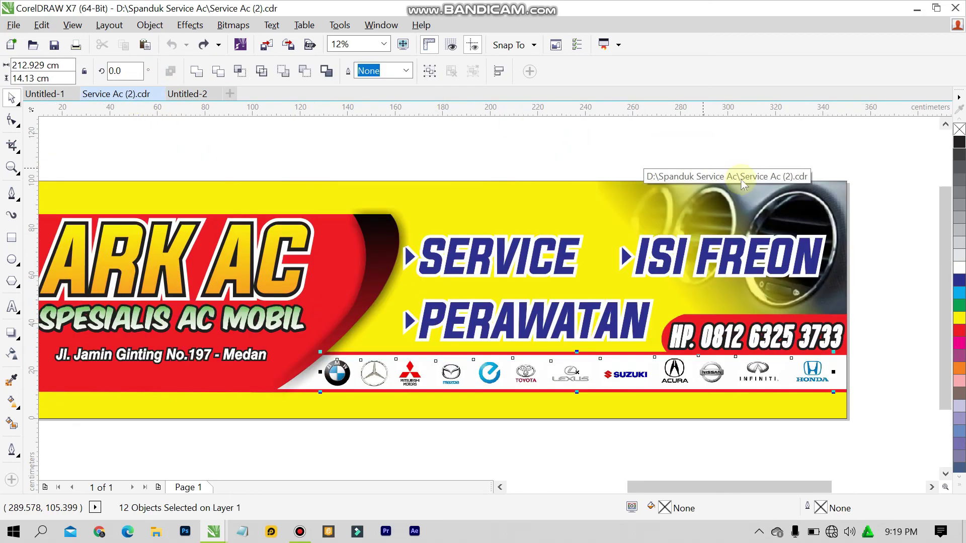
{"action": "left_click", "coordinate": [770, 208]}
{"action": "double_click", "coordinate": [770, 209]}
{"action": "left_click", "coordinate": [772, 207]}
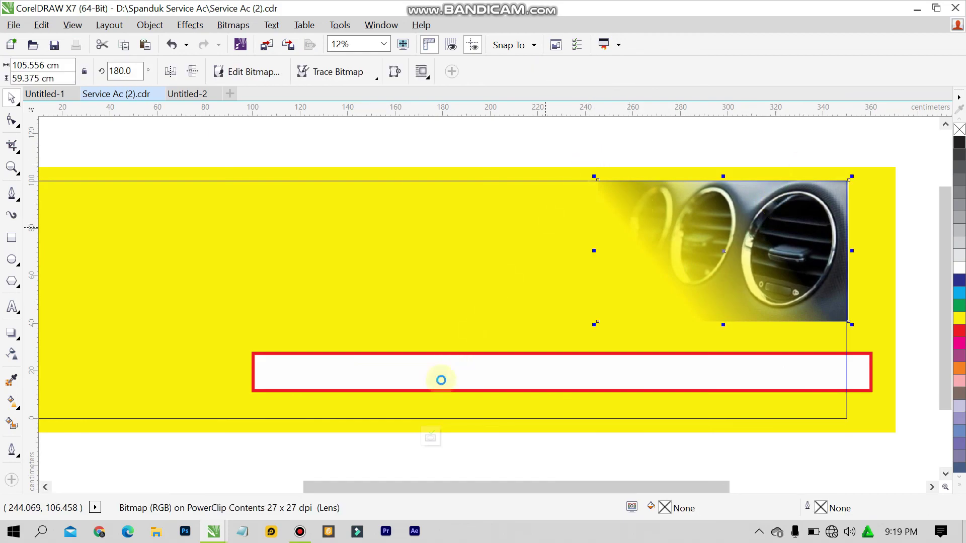
{"action": "left_click", "coordinate": [431, 437]}
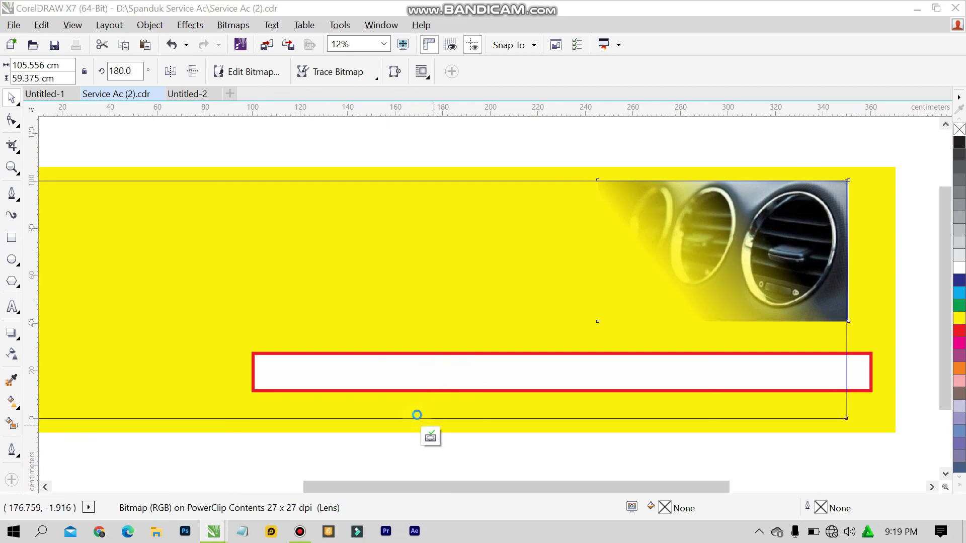
{"action": "left_click", "coordinate": [191, 94]}
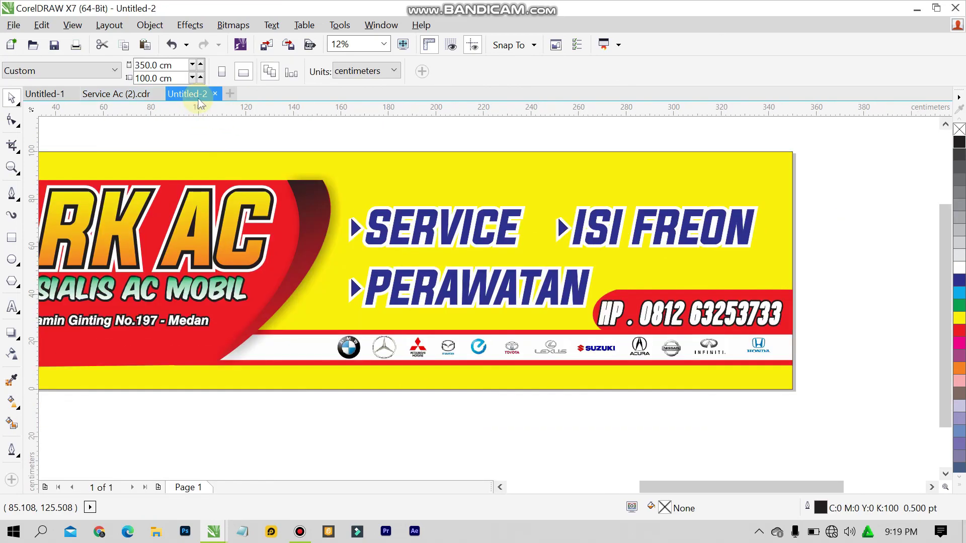
{"action": "key", "text": "ctrl+v"}
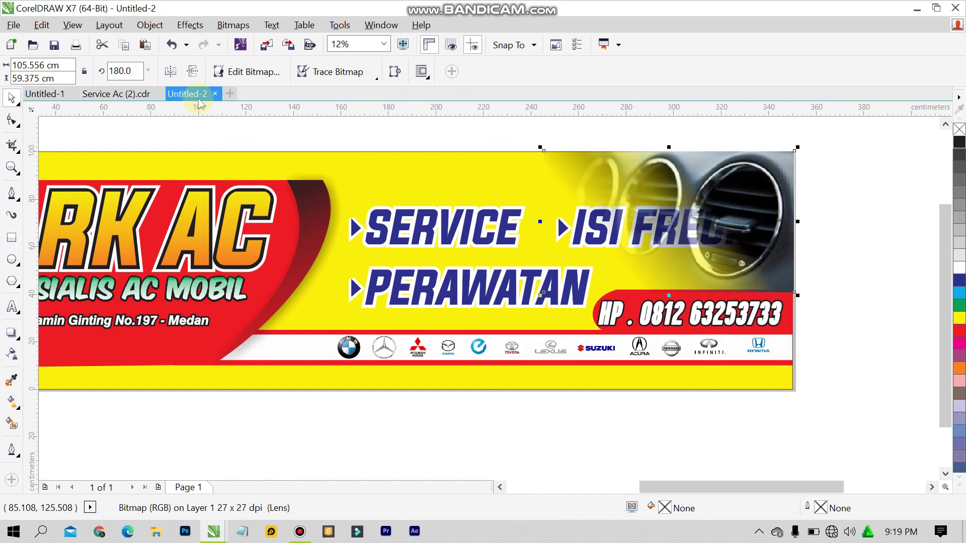
{"action": "left_click", "coordinate": [878, 201]}
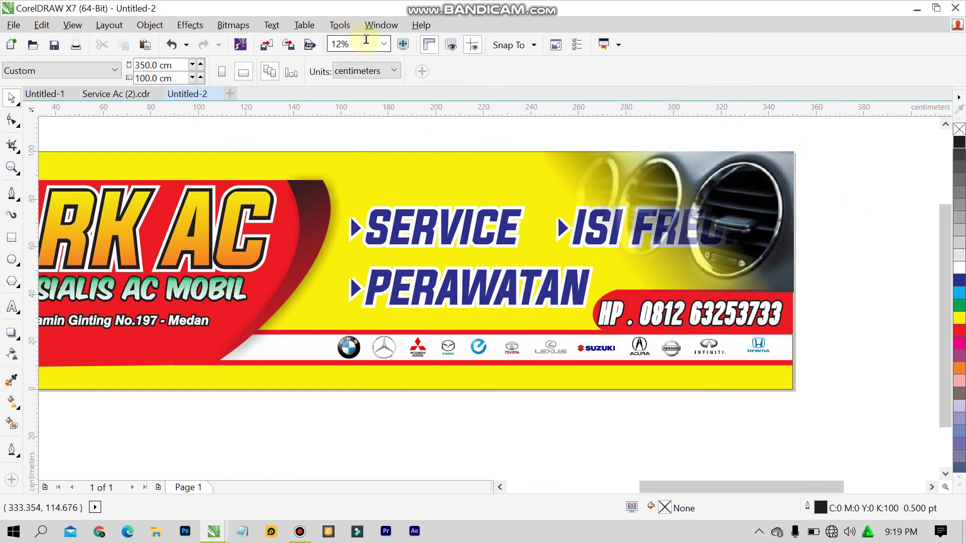
Step: PowerClip the air-vent photo inside the yellow banner background so it sits behind the service text
{"action": "left_click", "coordinate": [384, 46]}
{"action": "left_click", "coordinate": [384, 46]}
{"action": "left_click", "coordinate": [339, 55]}
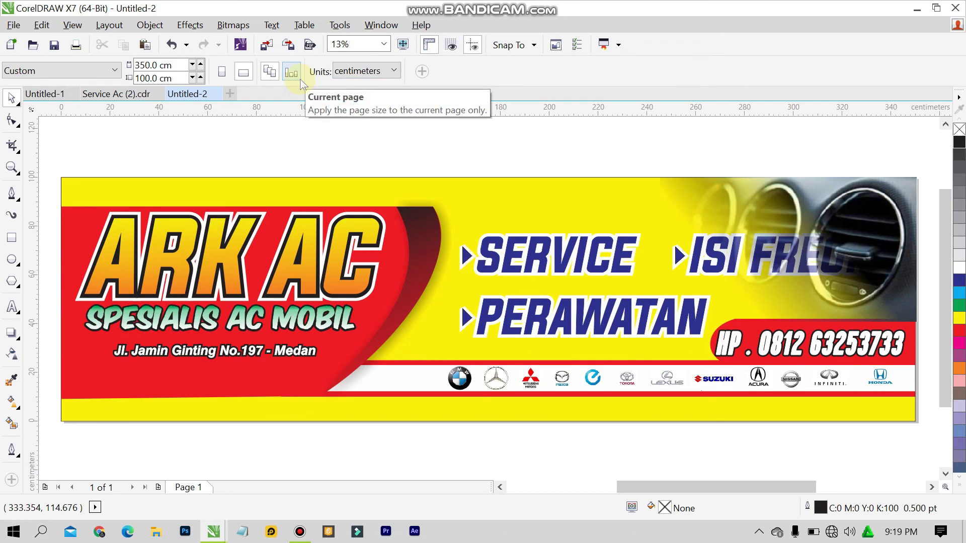
{"action": "left_click", "coordinate": [846, 232]}
{"action": "right_click", "coordinate": [846, 231]}
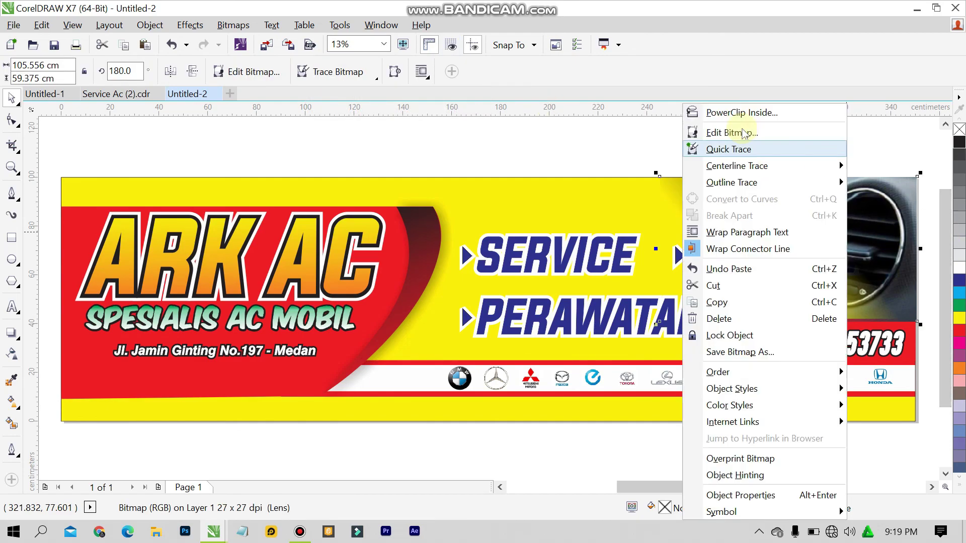
{"action": "left_click", "coordinate": [733, 112]}
{"action": "left_click", "coordinate": [523, 199]}
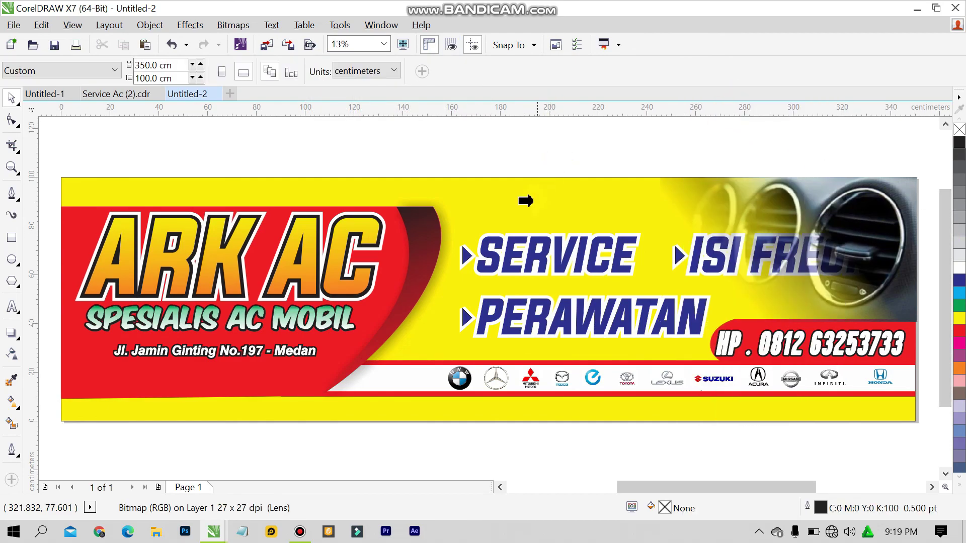
{"action": "left_click", "coordinate": [582, 148]}
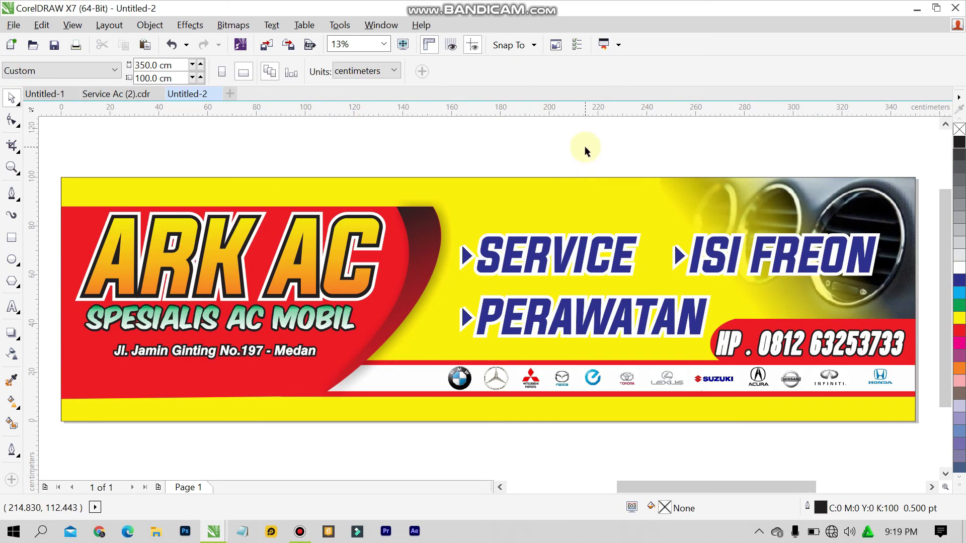